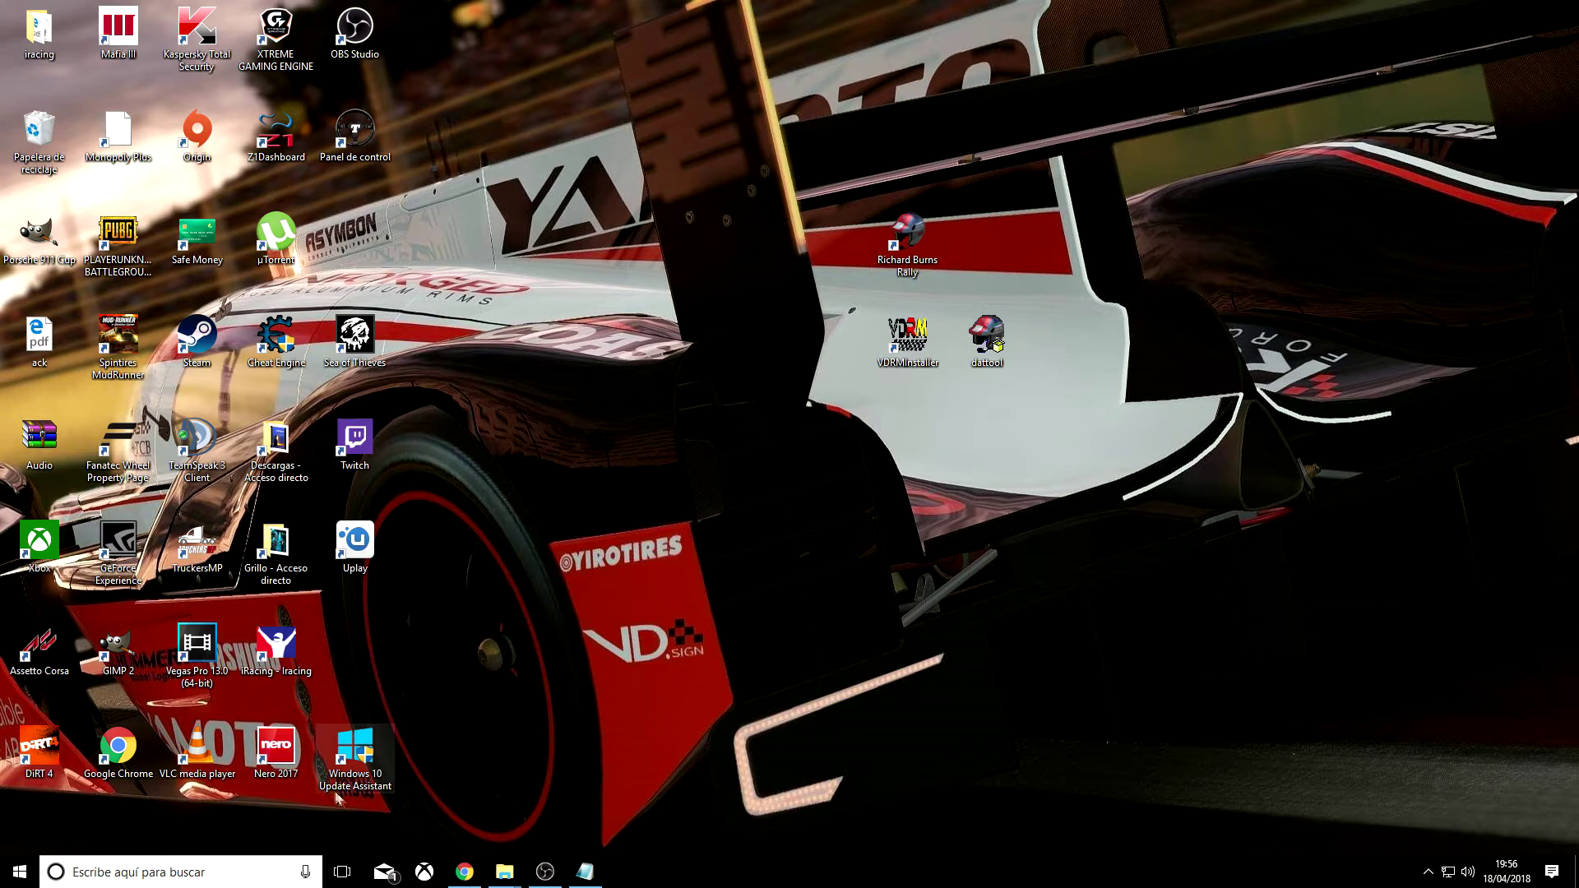
- Find and launch the Registry Editor with regedit, and reposition its window on the desktop
click(275, 878)
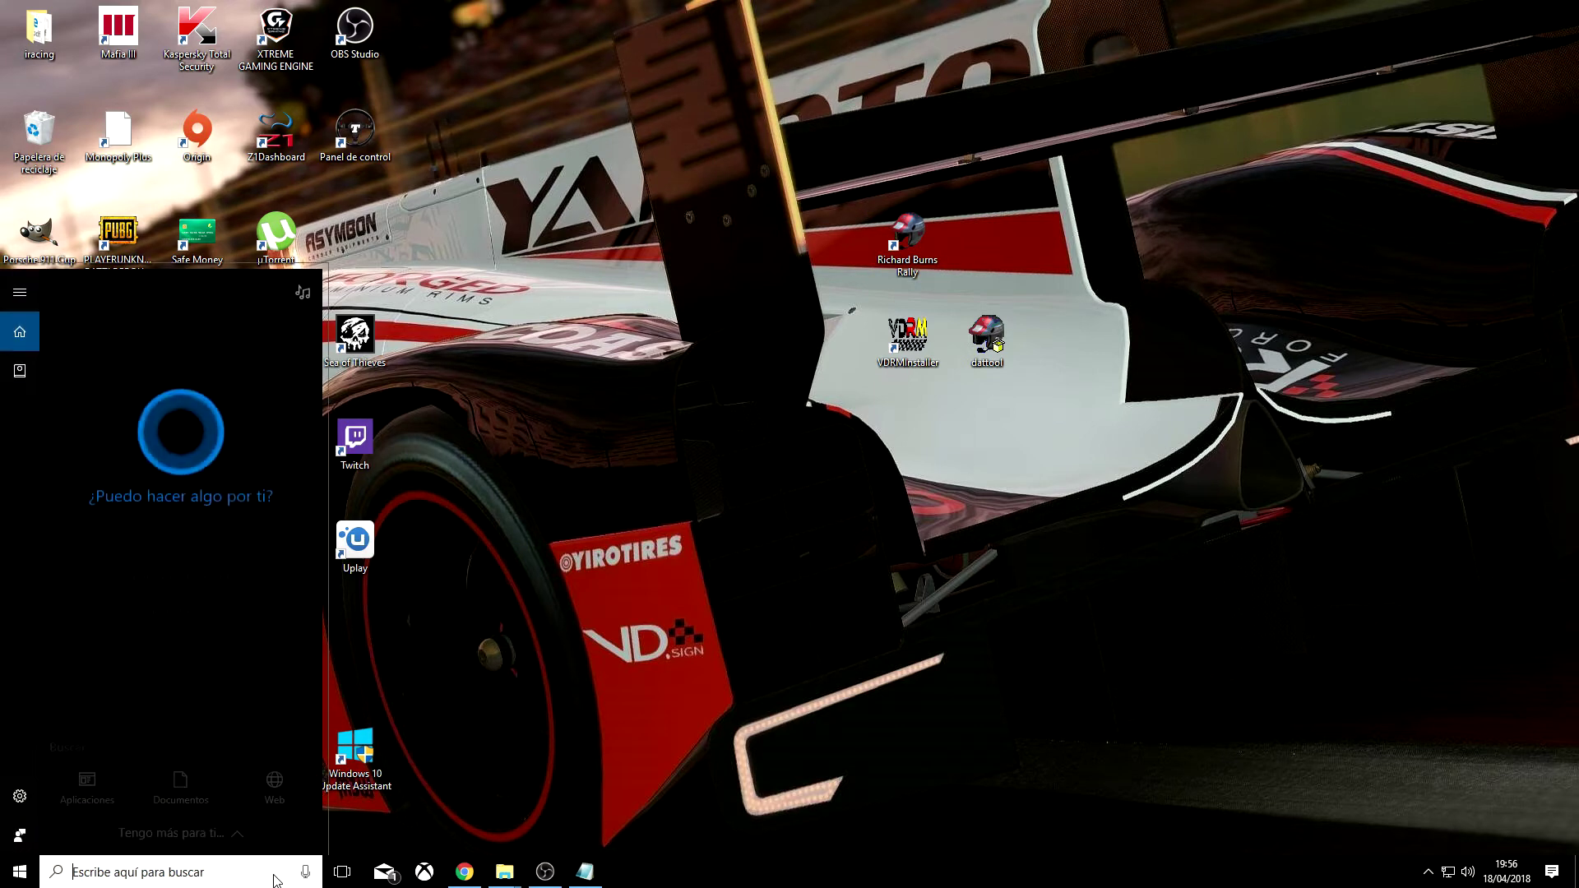
text(reg)
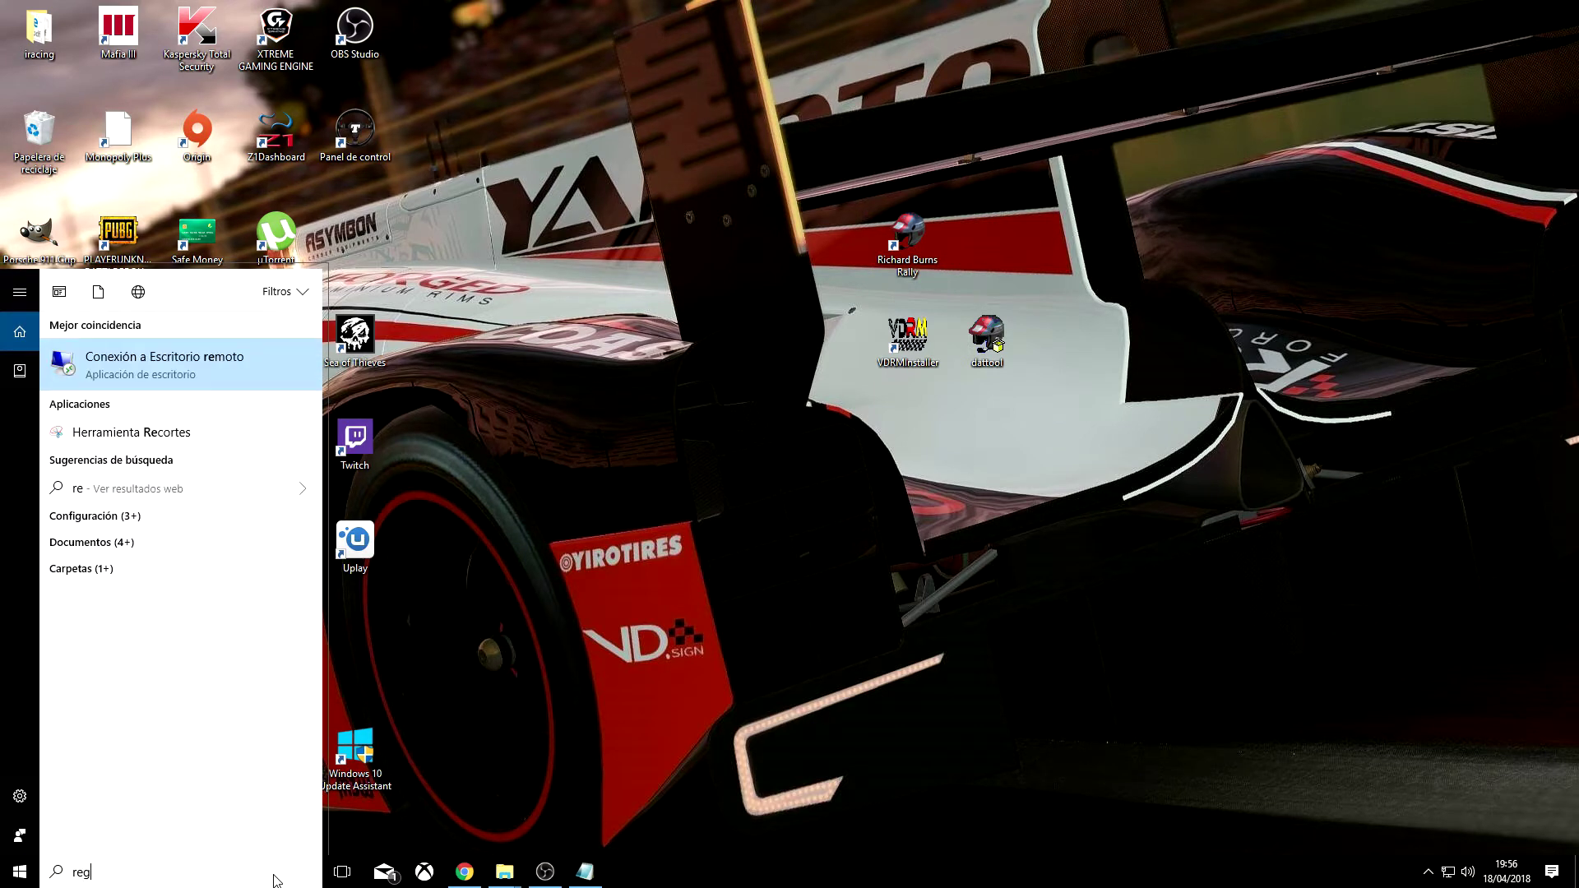
text(edit)
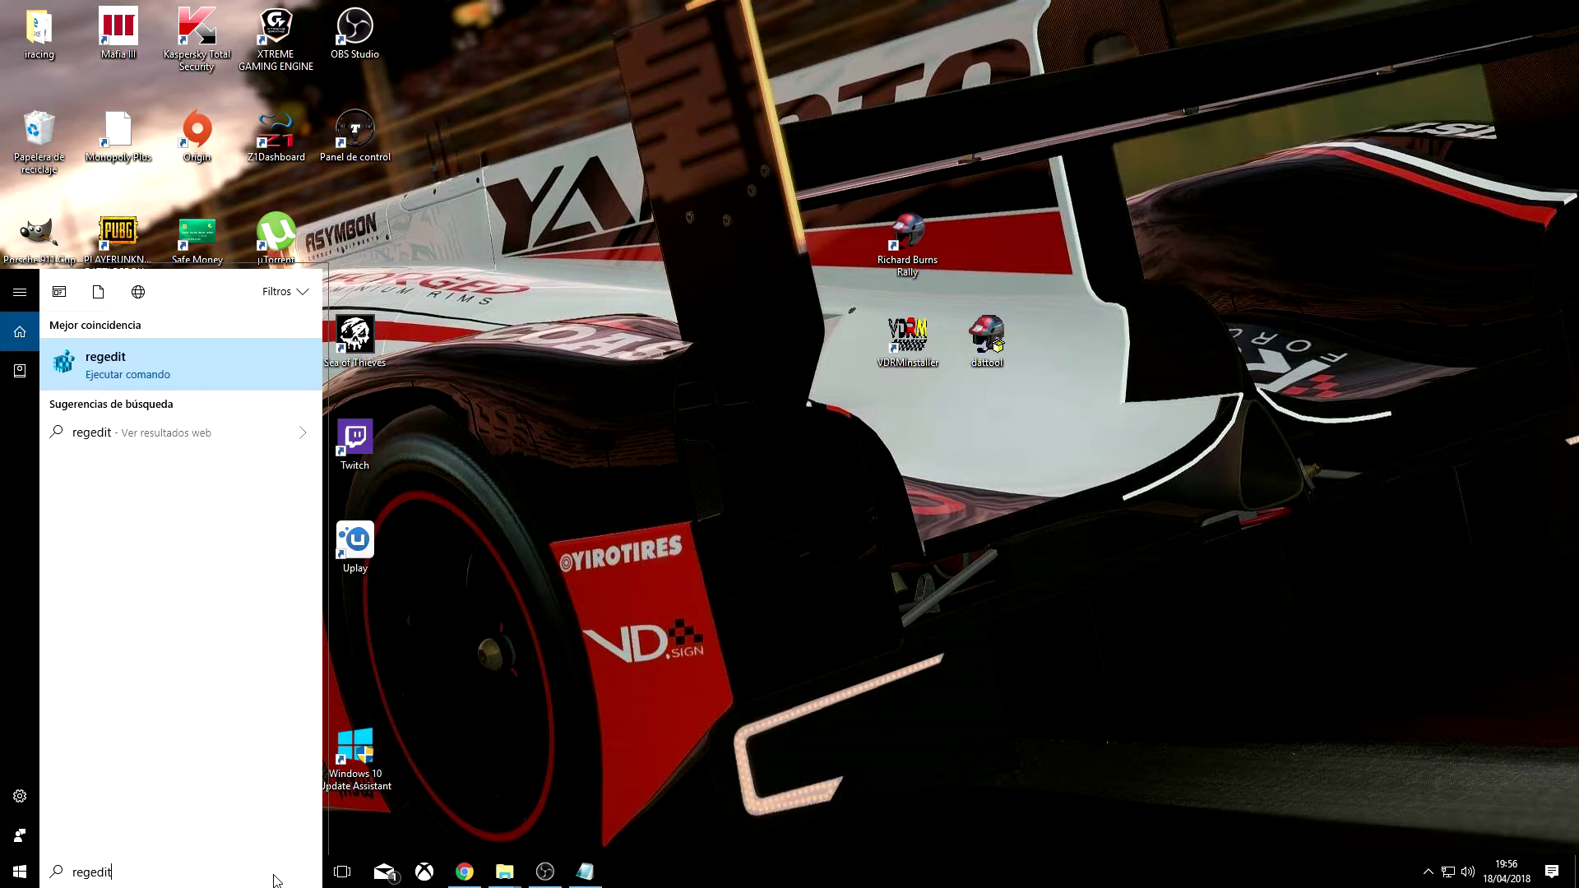
click(100, 380)
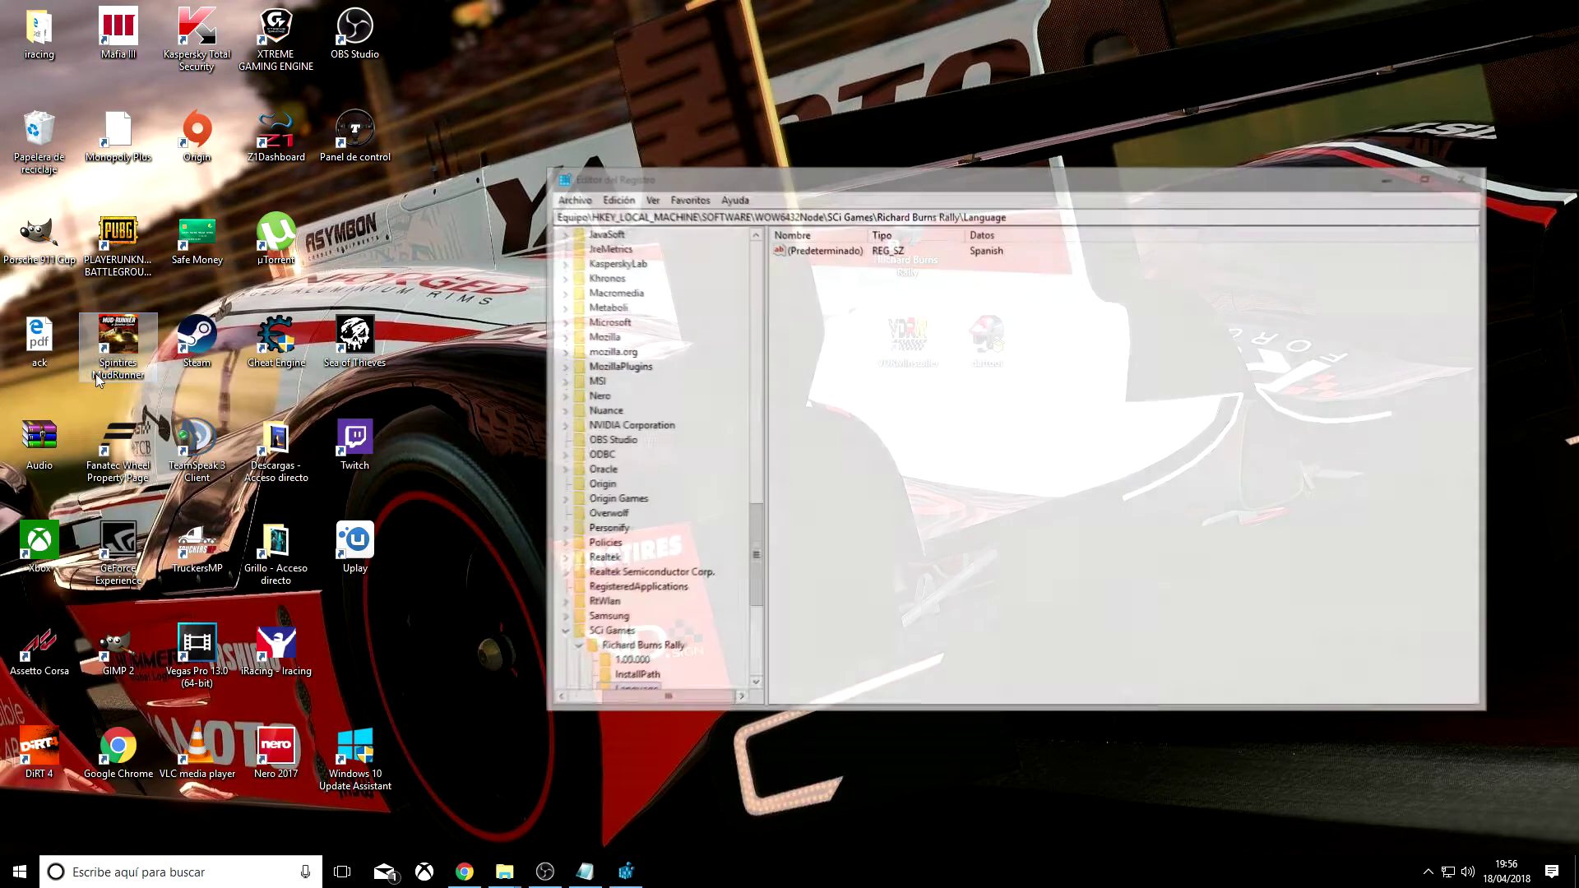
double_click(676, 182)
drag(676, 183, 619, 141)
- Expand HKEY_LOCAL_MACHINE and its SOFTWARE key in the registry tree
drag(692, 514, 607, 190)
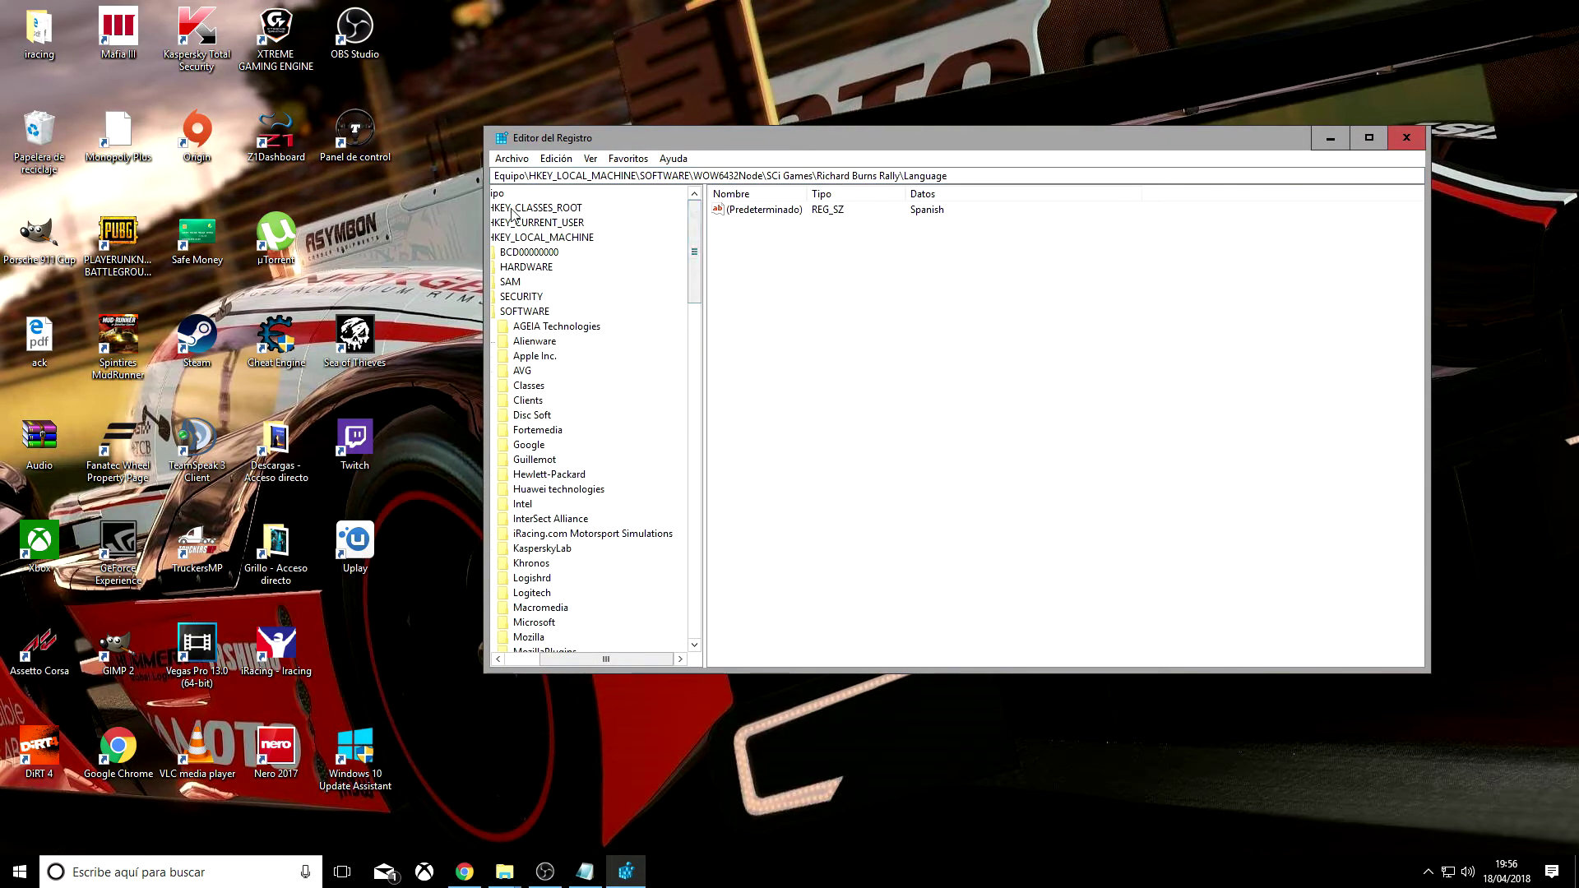
click(536, 244)
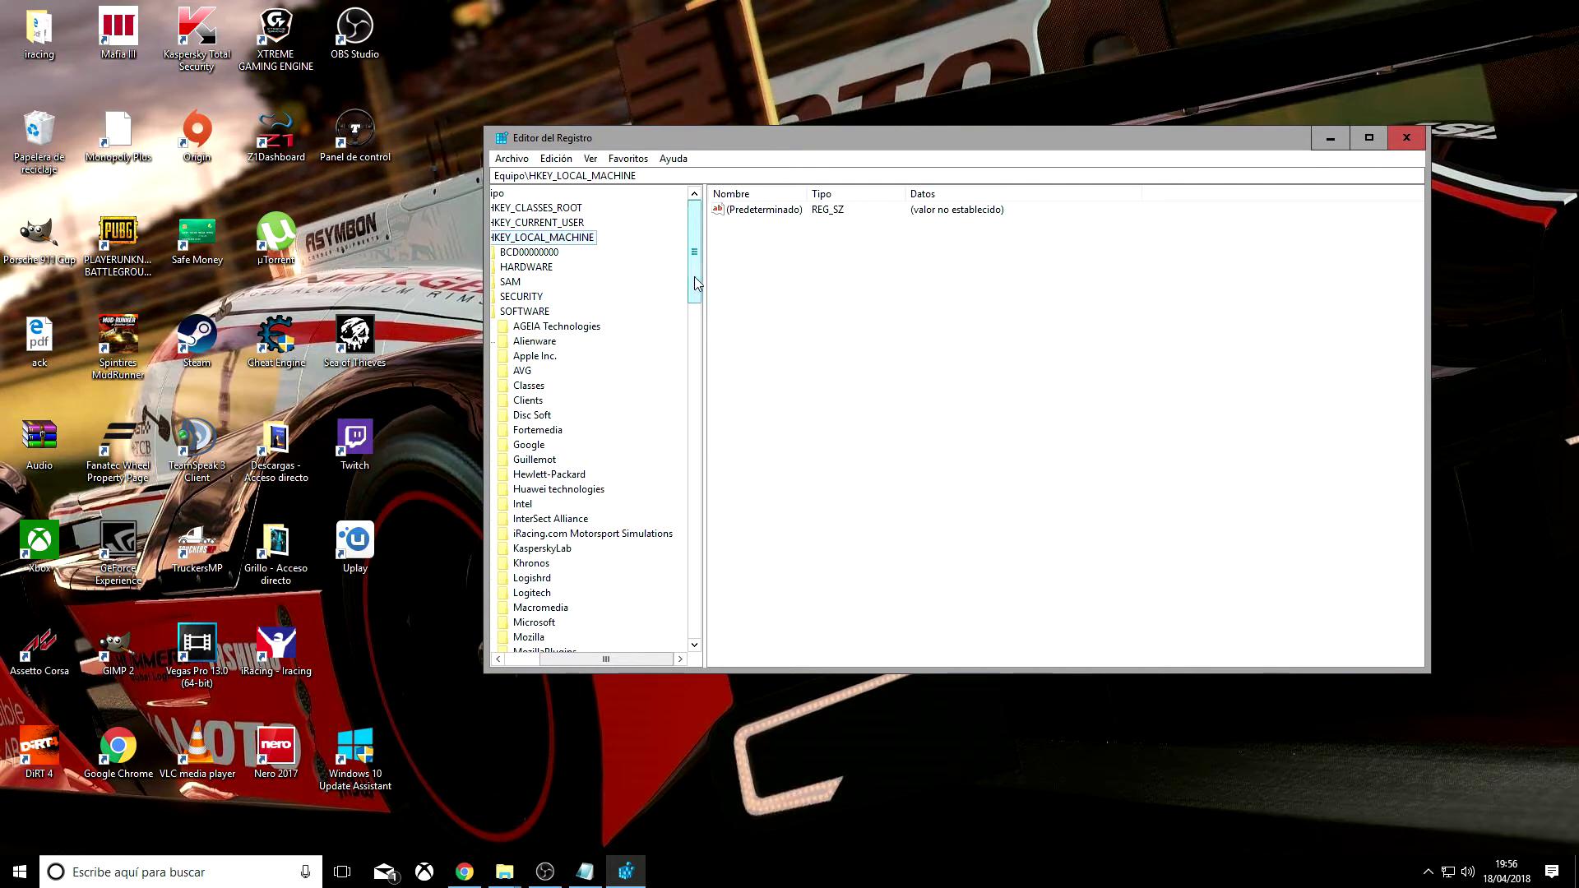
drag(695, 284, 694, 289)
click(547, 298)
double_click(527, 303)
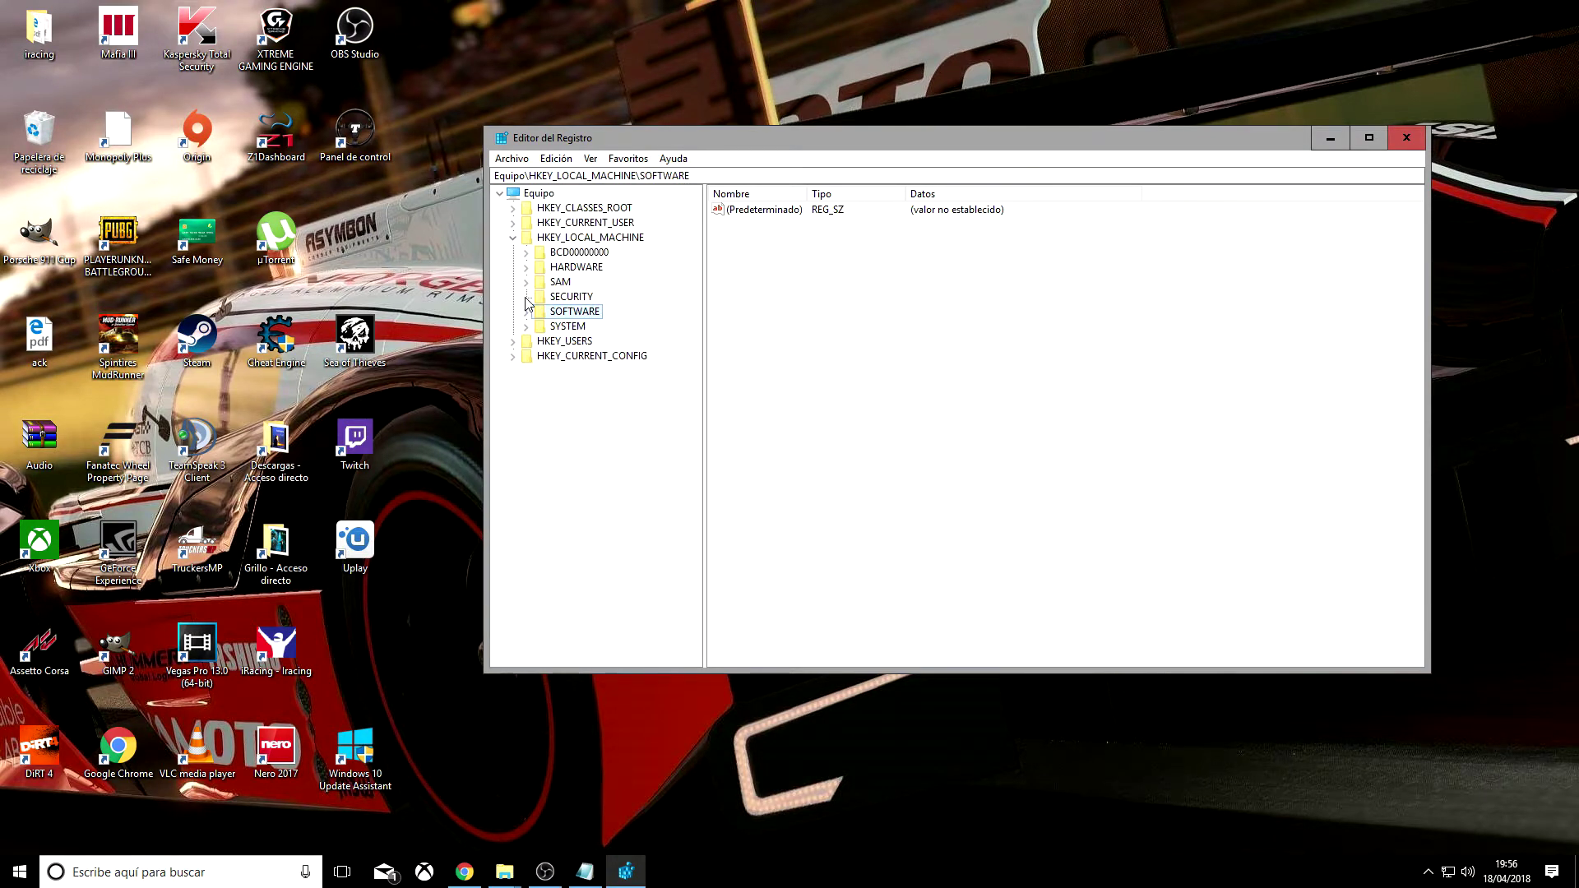
double_click(592, 316)
- Within WOW6432Node, go through SCi Games and Richard Burns Rally to the Language key
drag(698, 304, 693, 377)
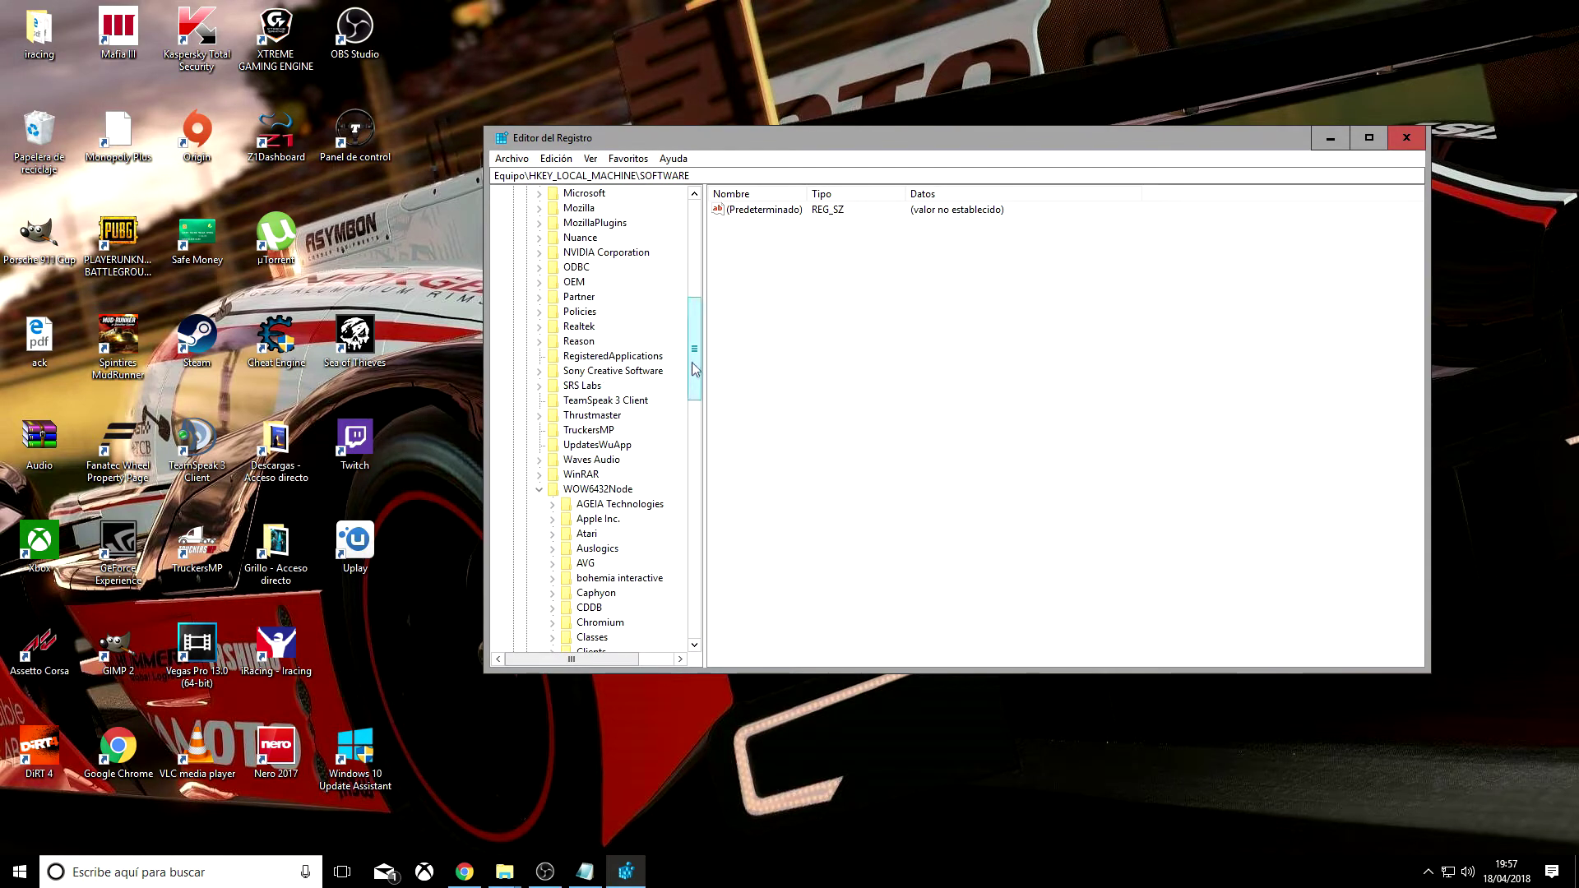
drag(695, 370, 704, 424)
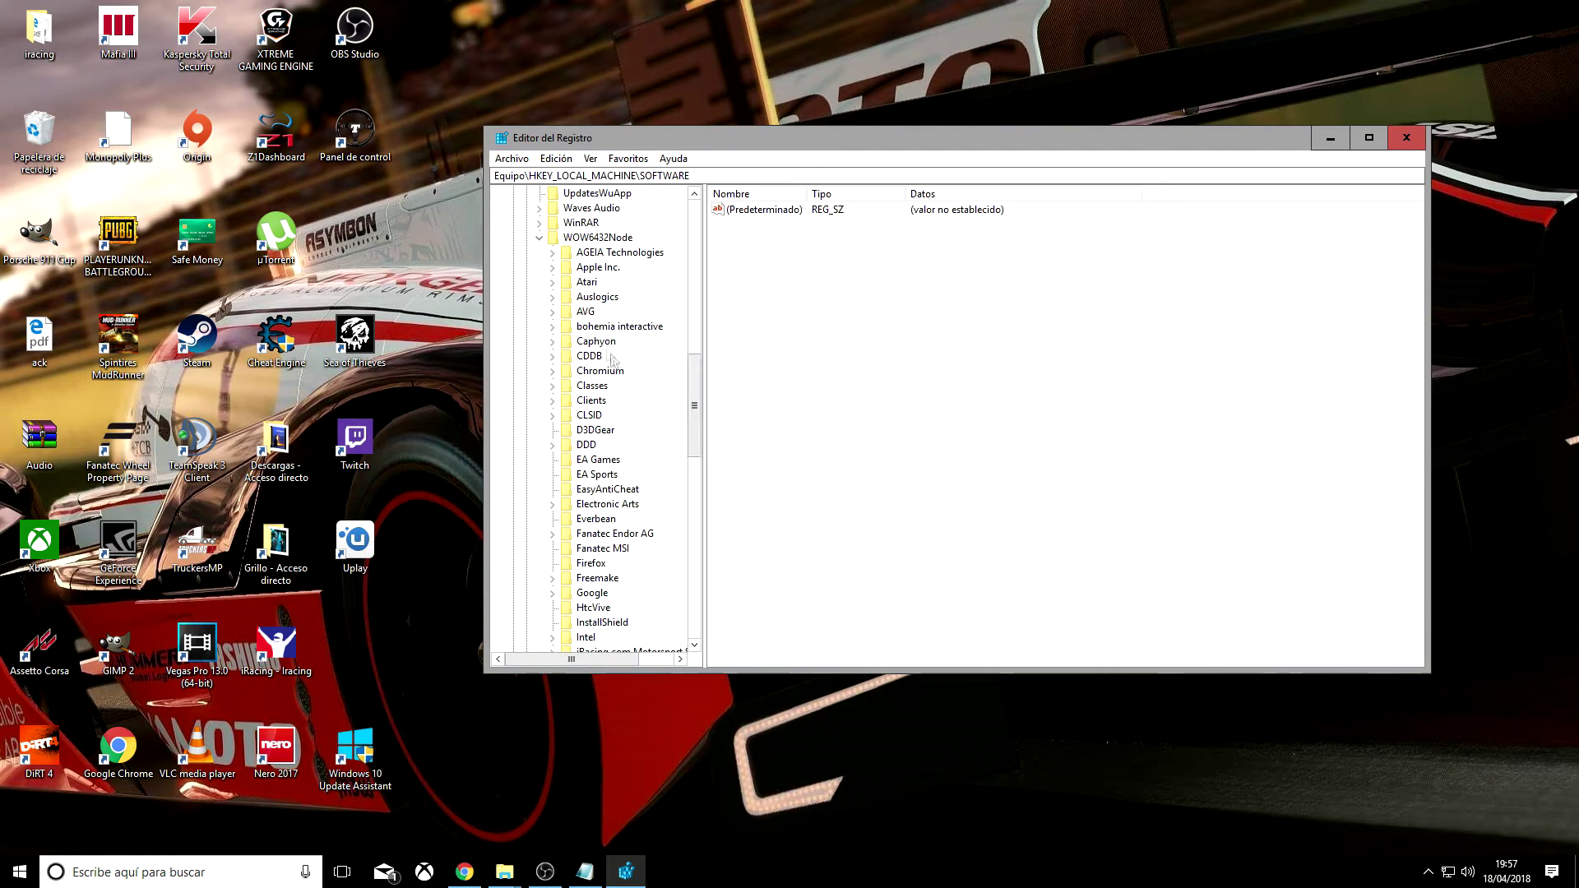
drag(695, 403, 703, 530)
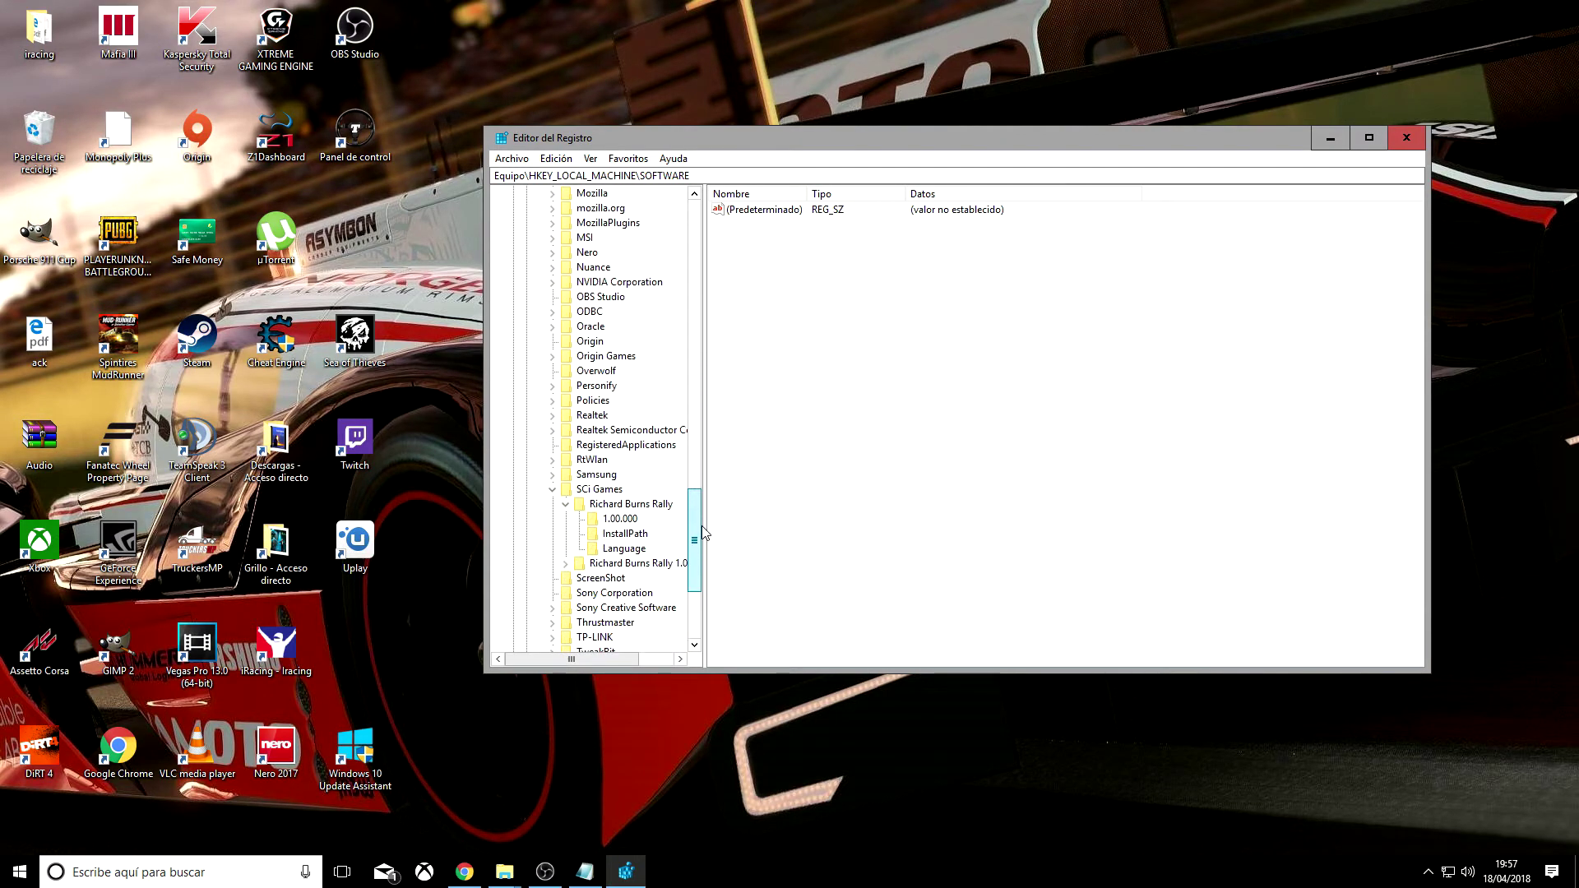
click(604, 493)
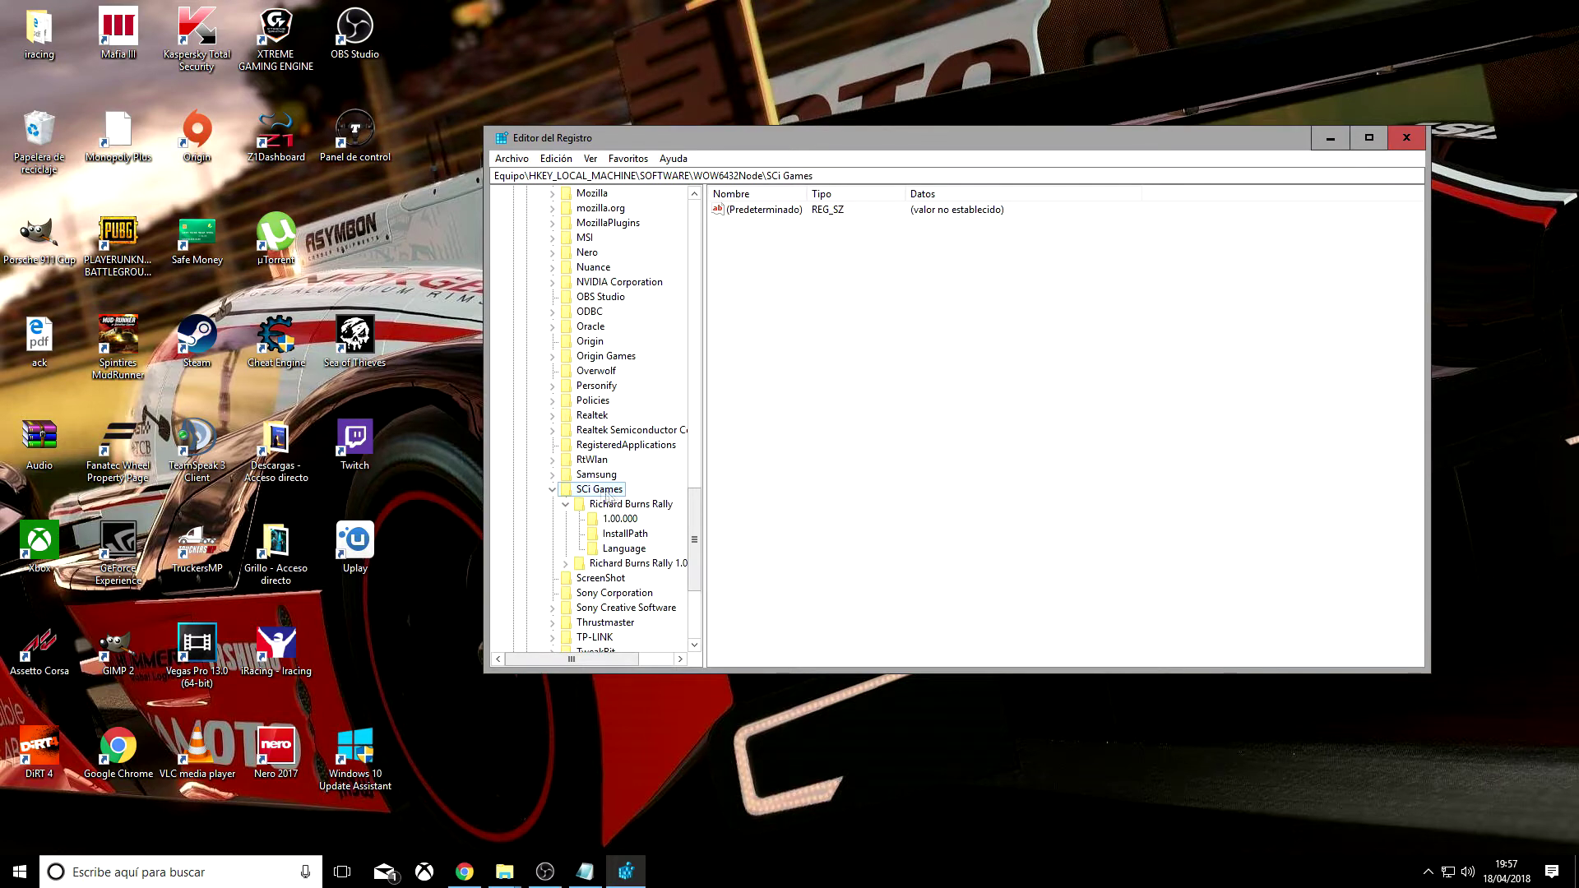
click(626, 505)
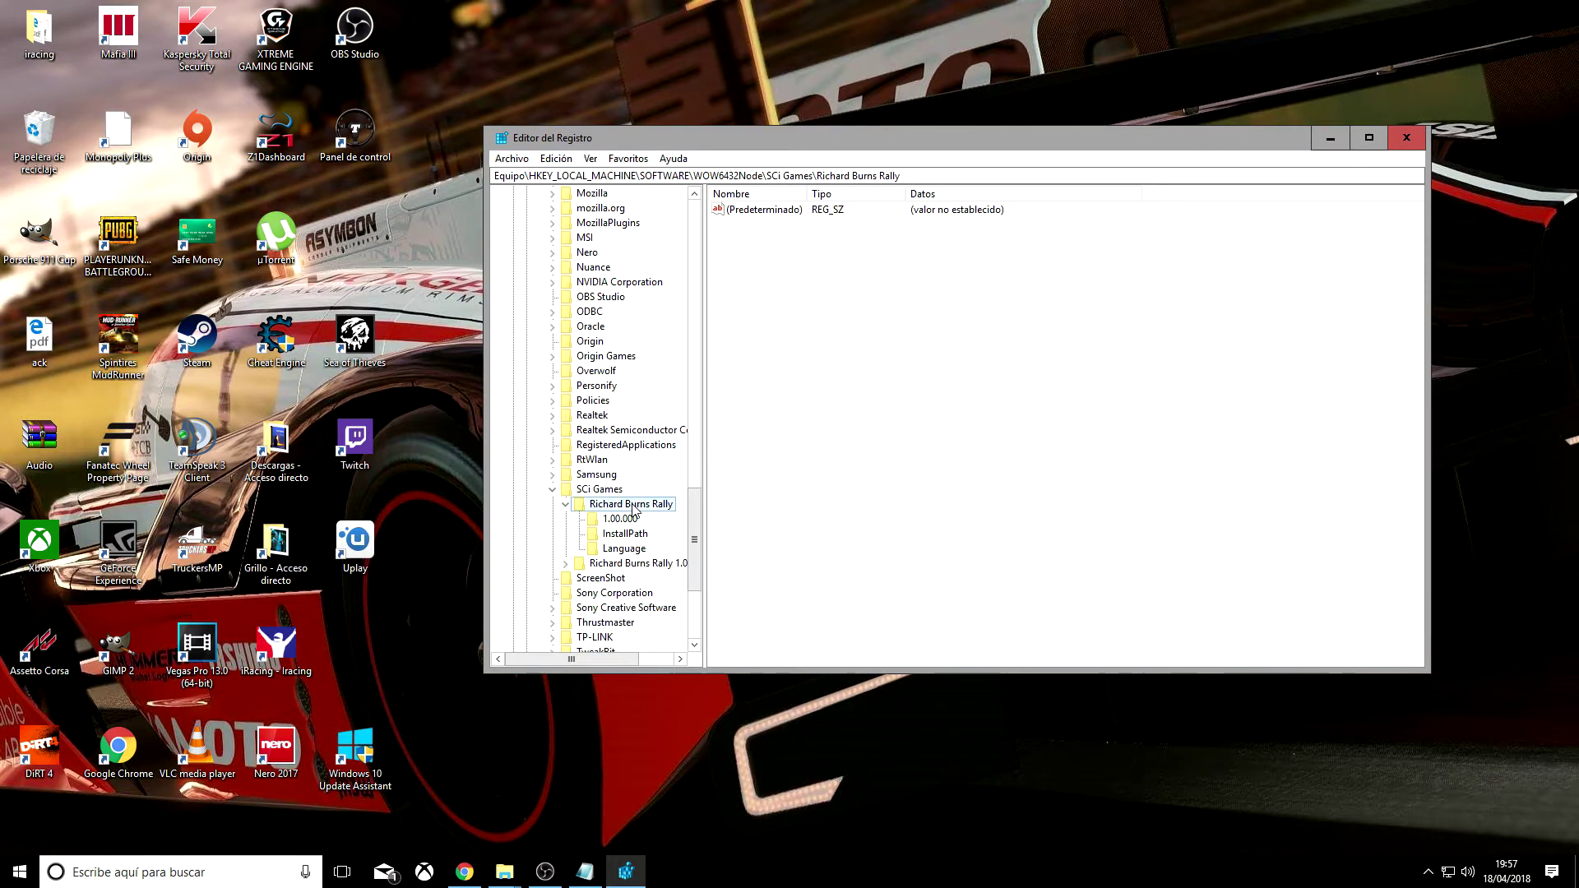
click(638, 553)
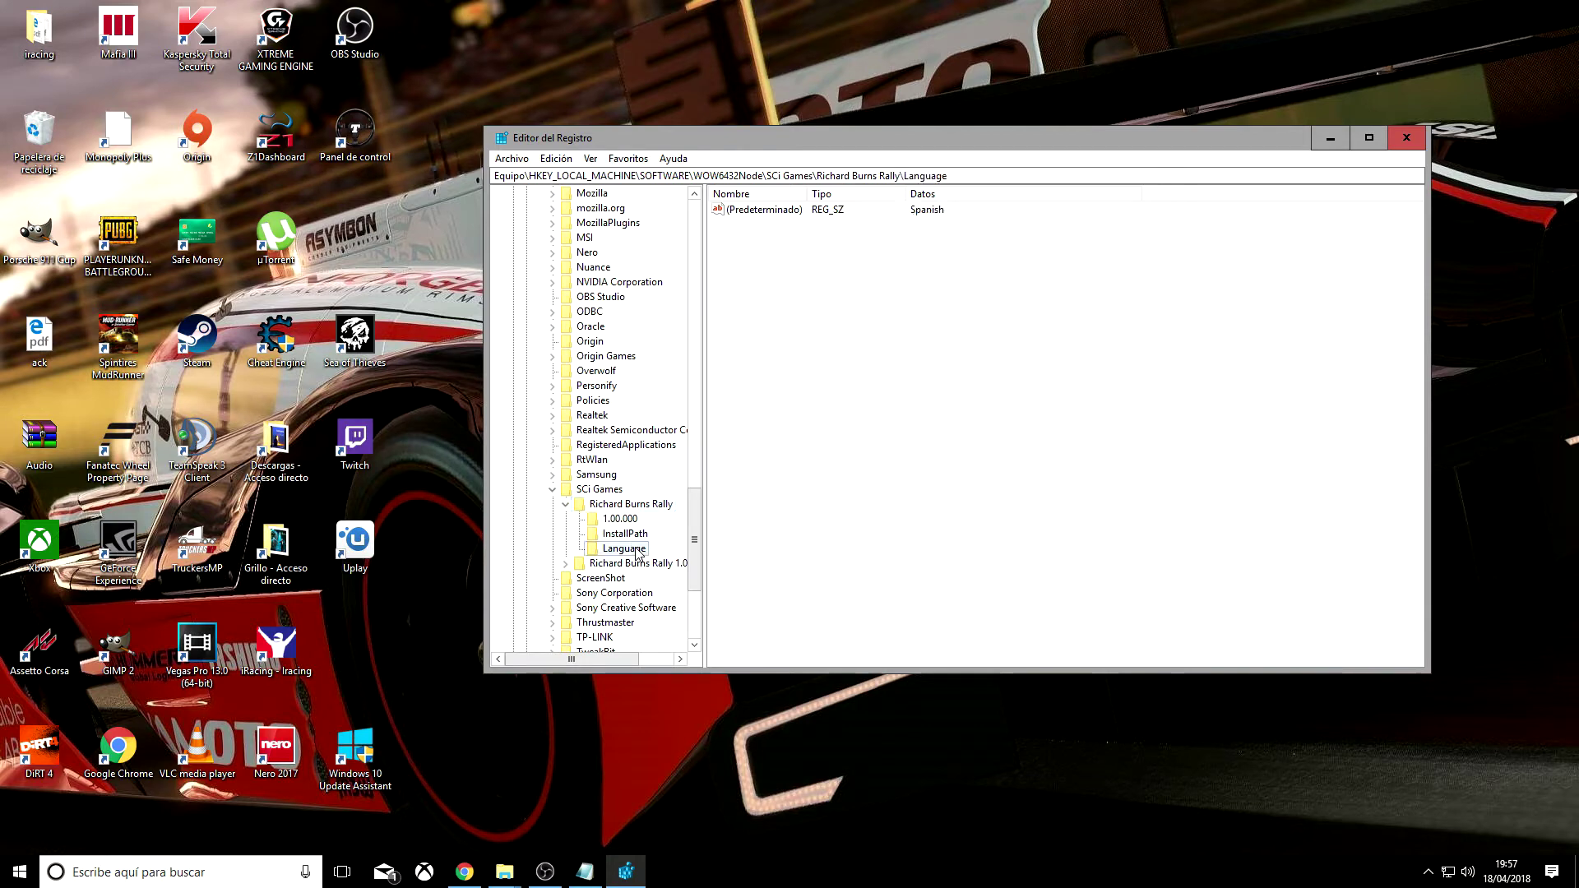
- Open the Language key's default value, confirm it as Spanish, and close the Registry Editor
double_click(745, 212)
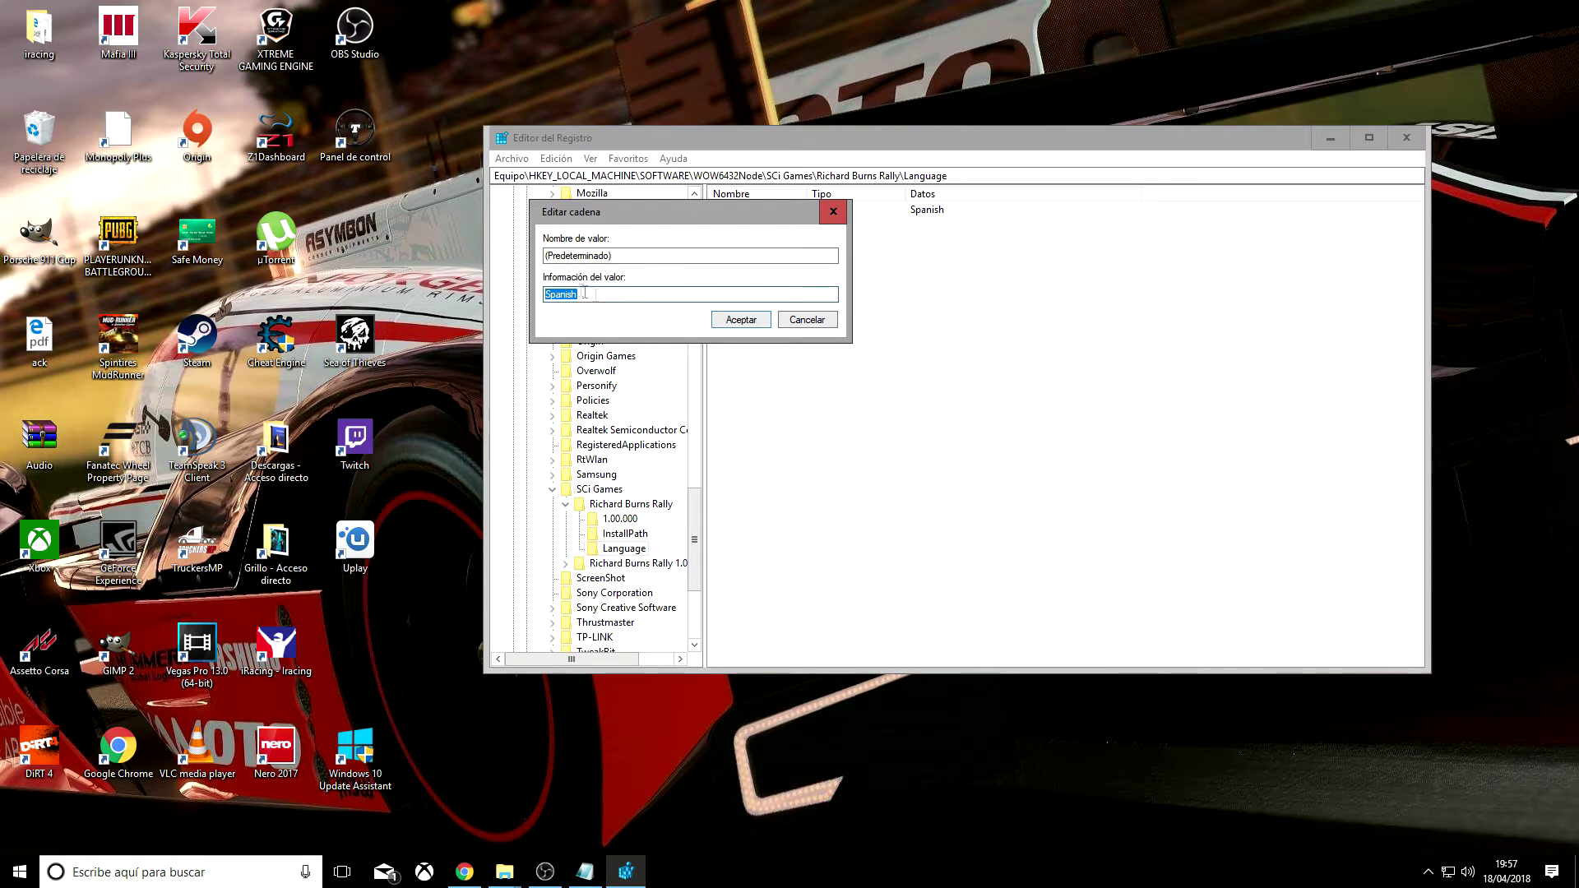
click(744, 317)
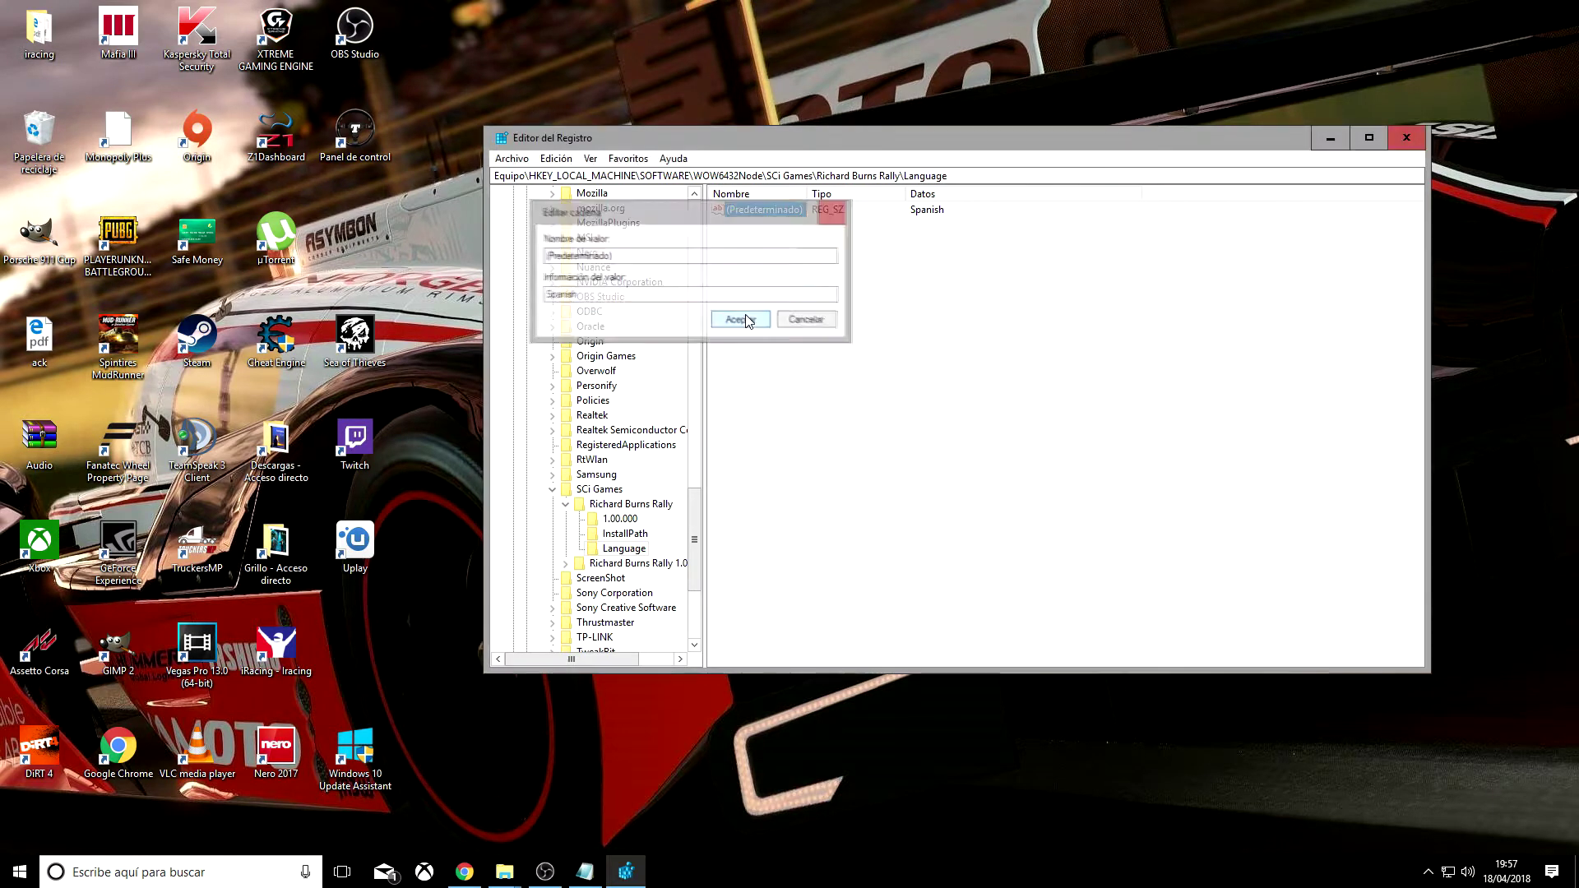
click(1402, 136)
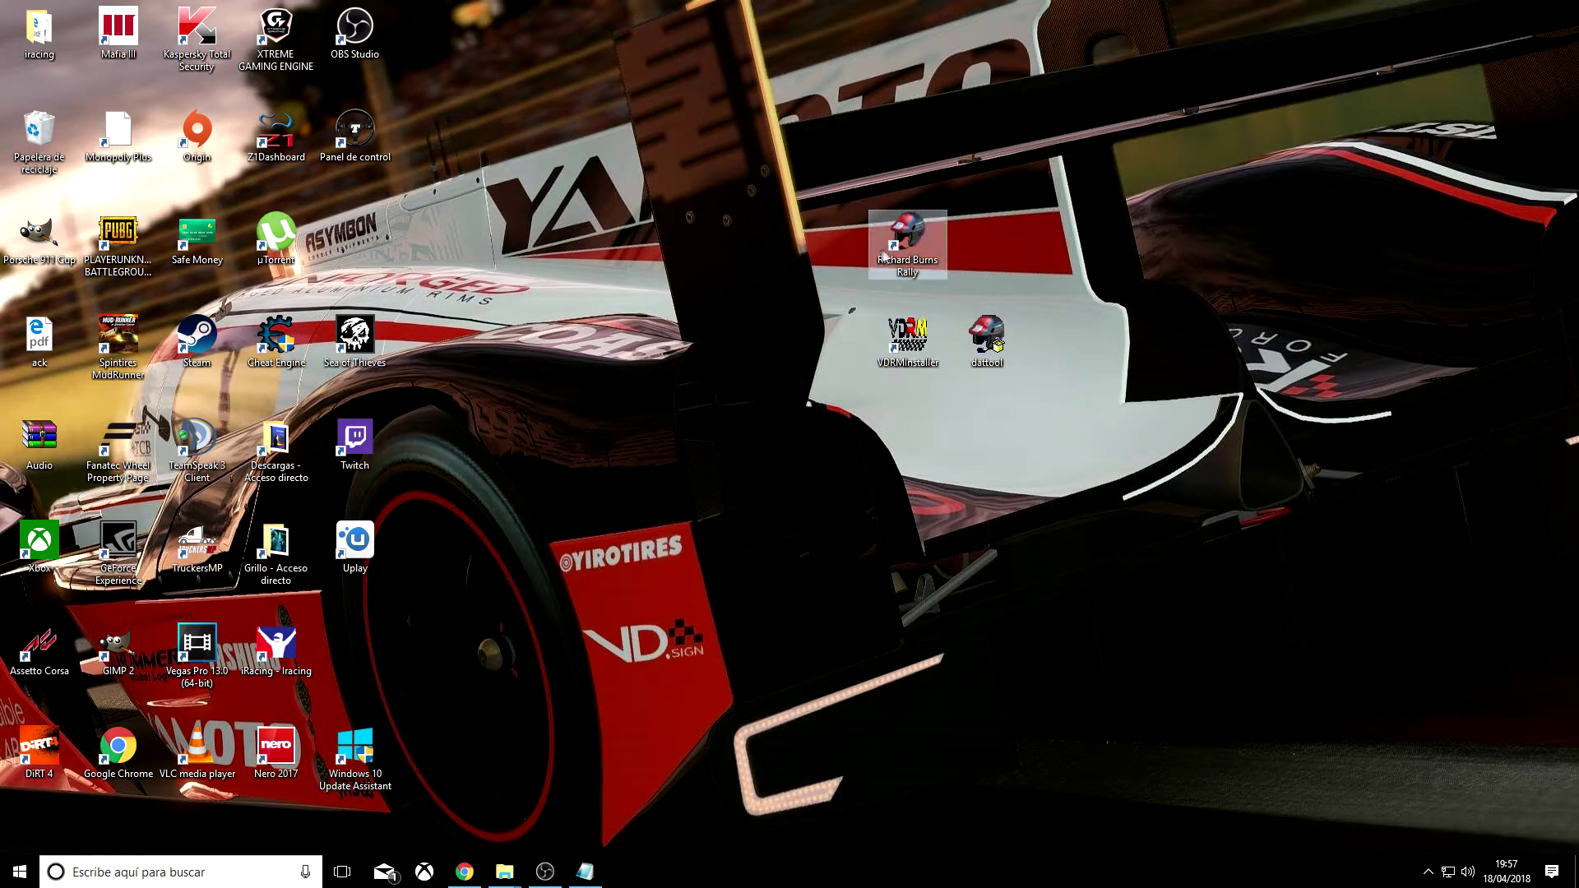
- Launch Richard Burns Rally from the desktop and load the saved driver profile
double_click(911, 242)
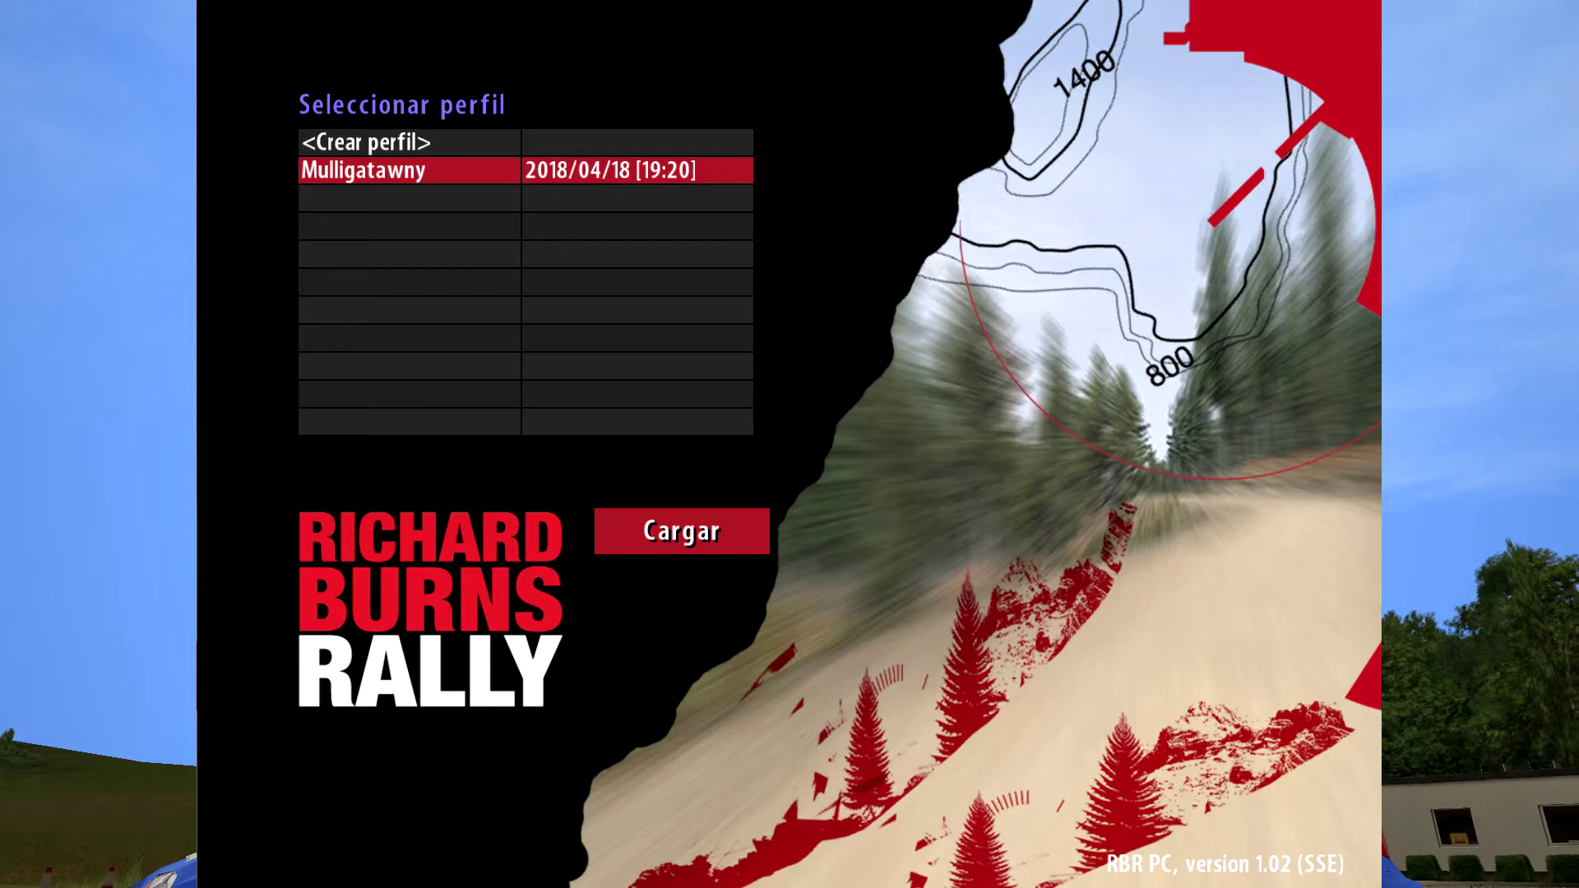
key(Return)
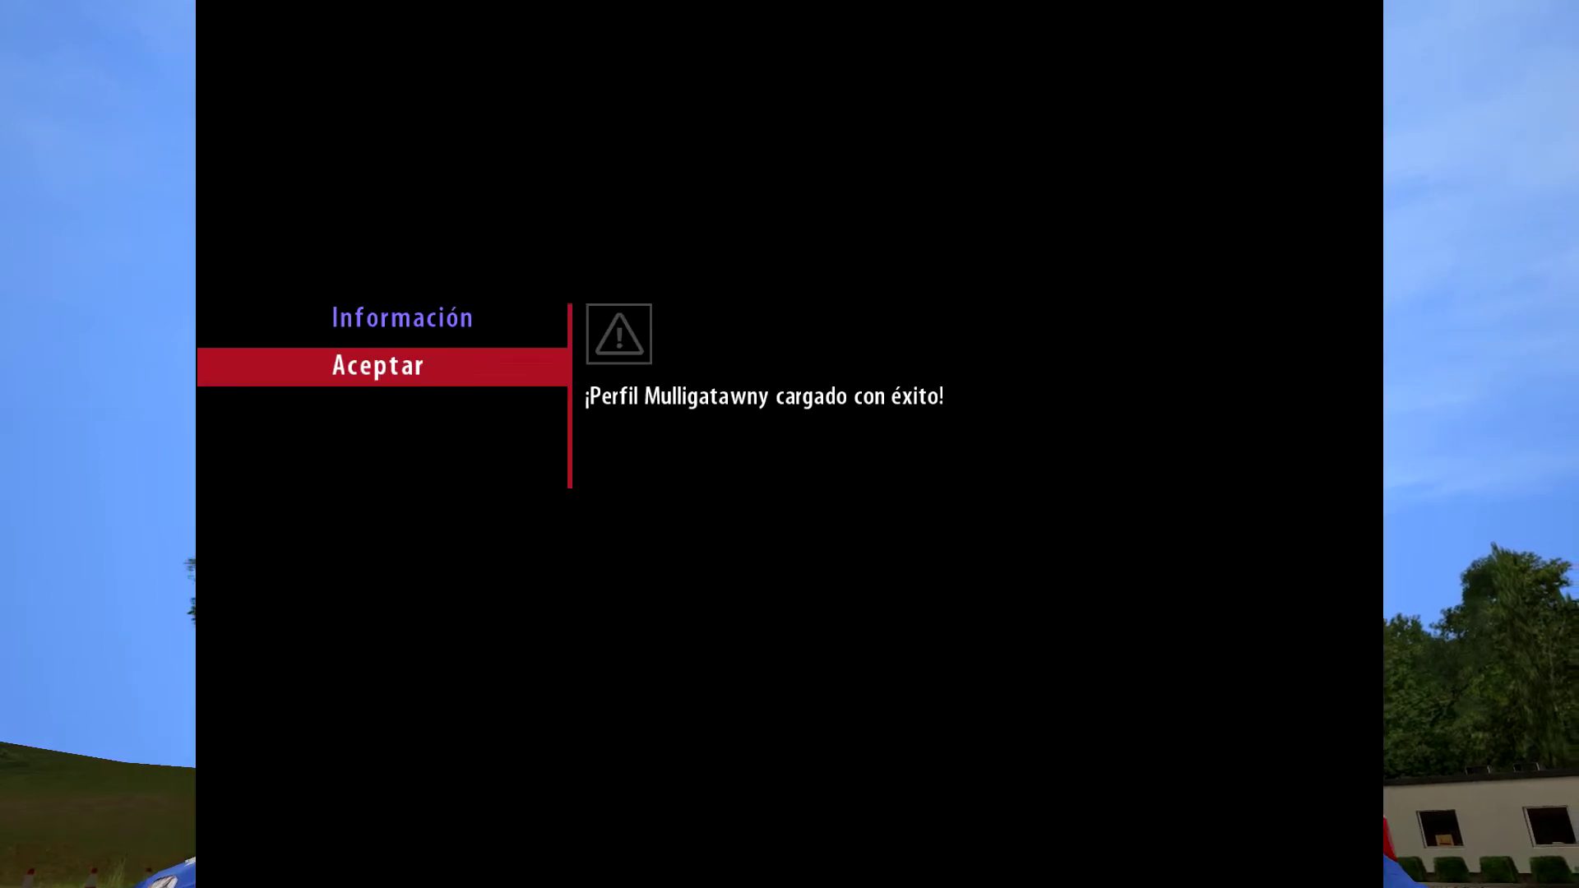
key(Return)
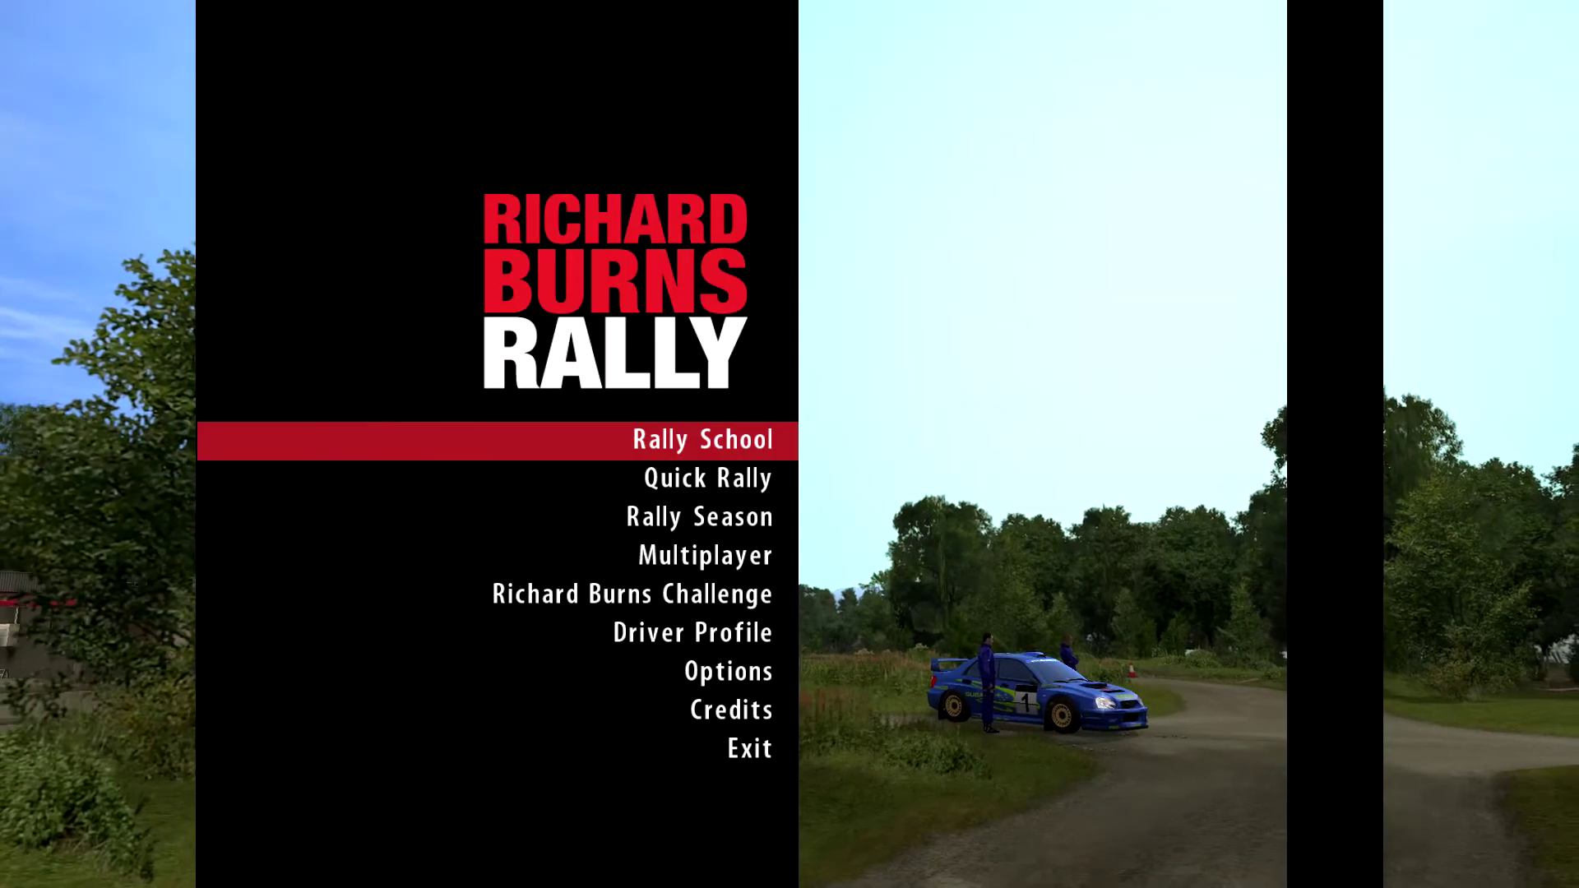
- Go through the game's main menu to Exit and quit Richard Burns Rally to the desktop
key(Down)
key(Down)
key(Up)
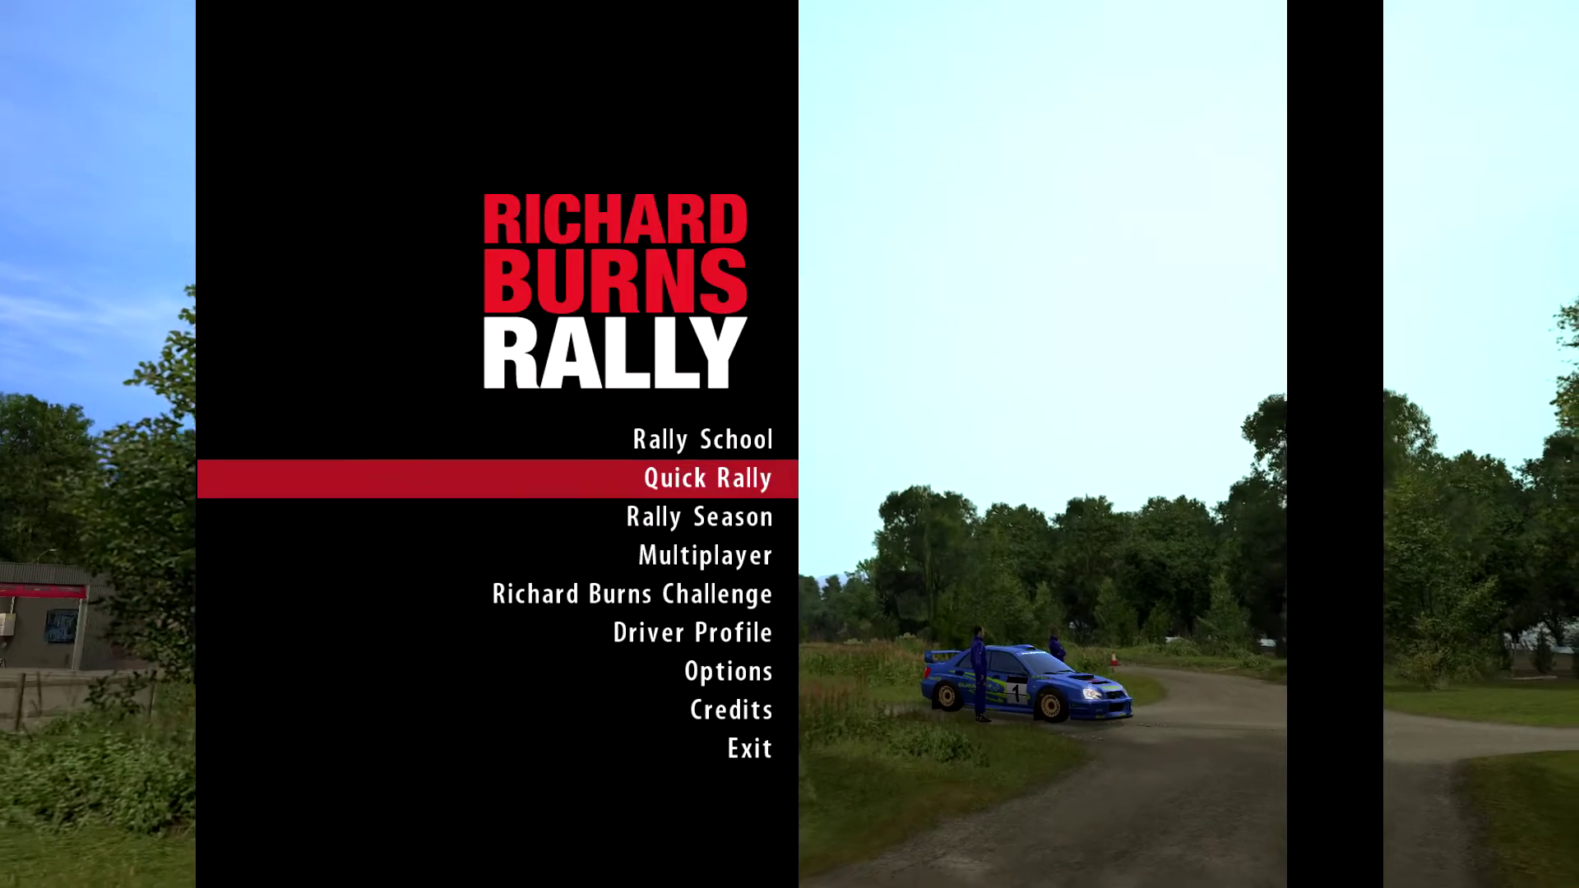
key(Down)
key(Down)
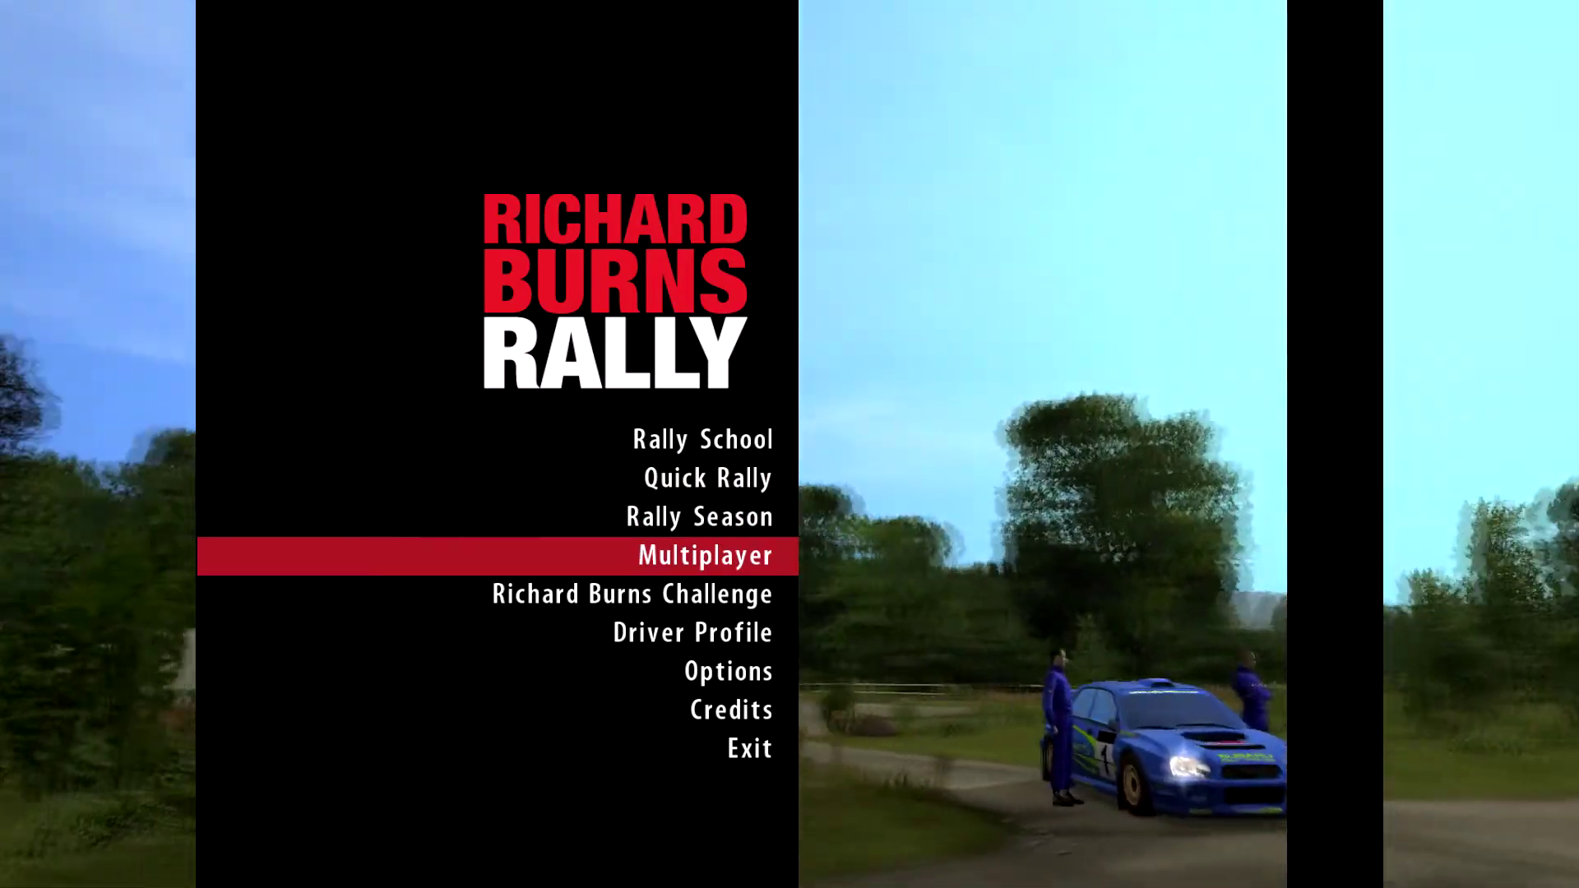
key(Down)
key(Down)
key(Down)
key(Down)
key(Down)
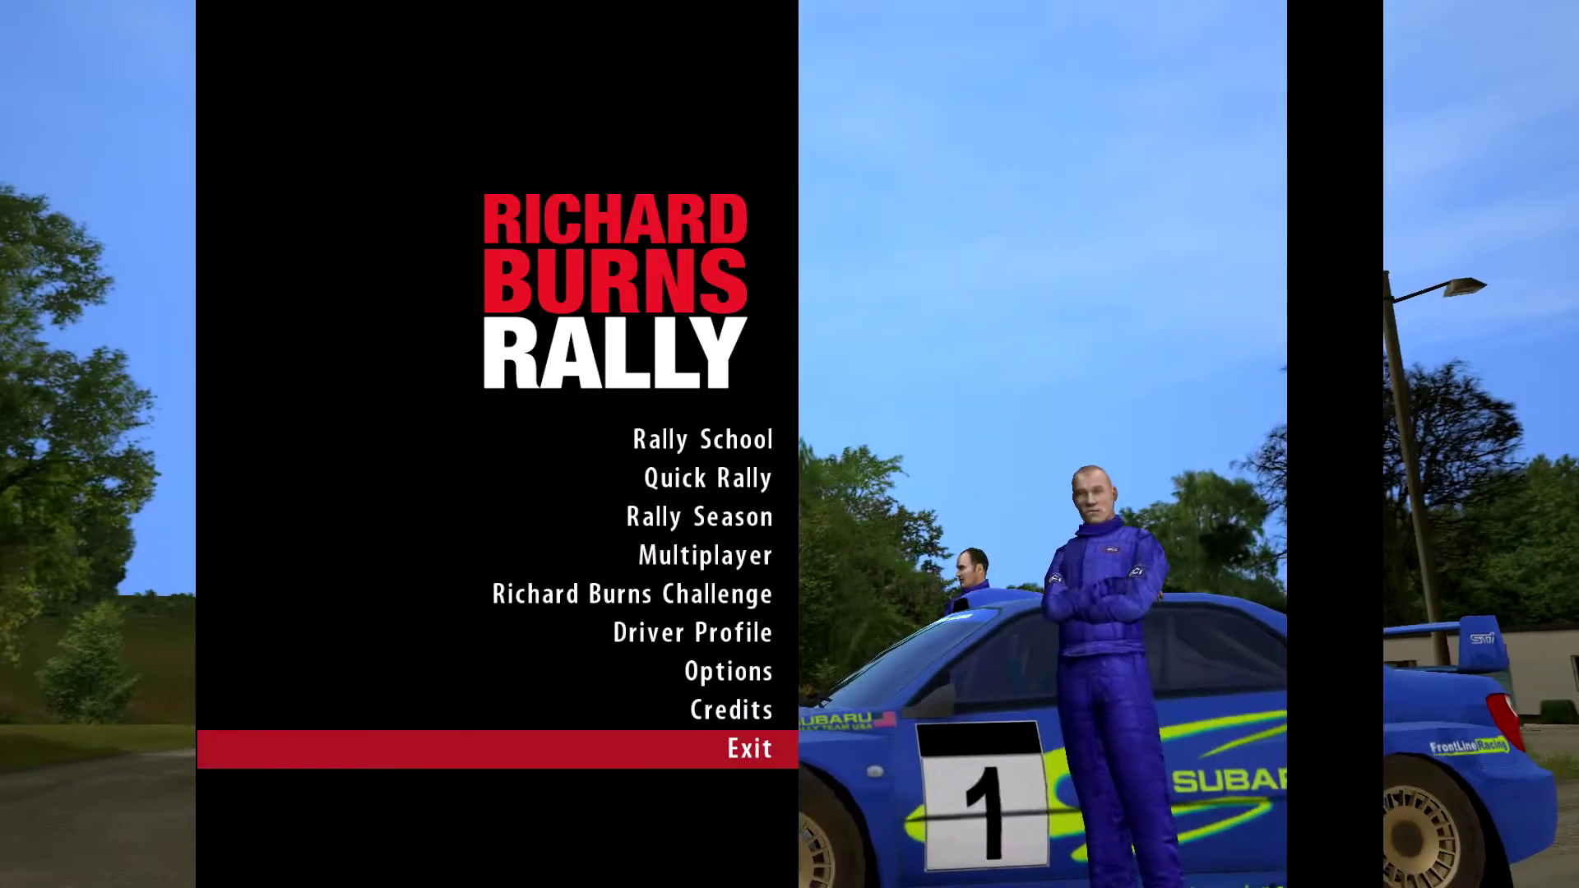
key(Return)
key(Up)
key(Return)
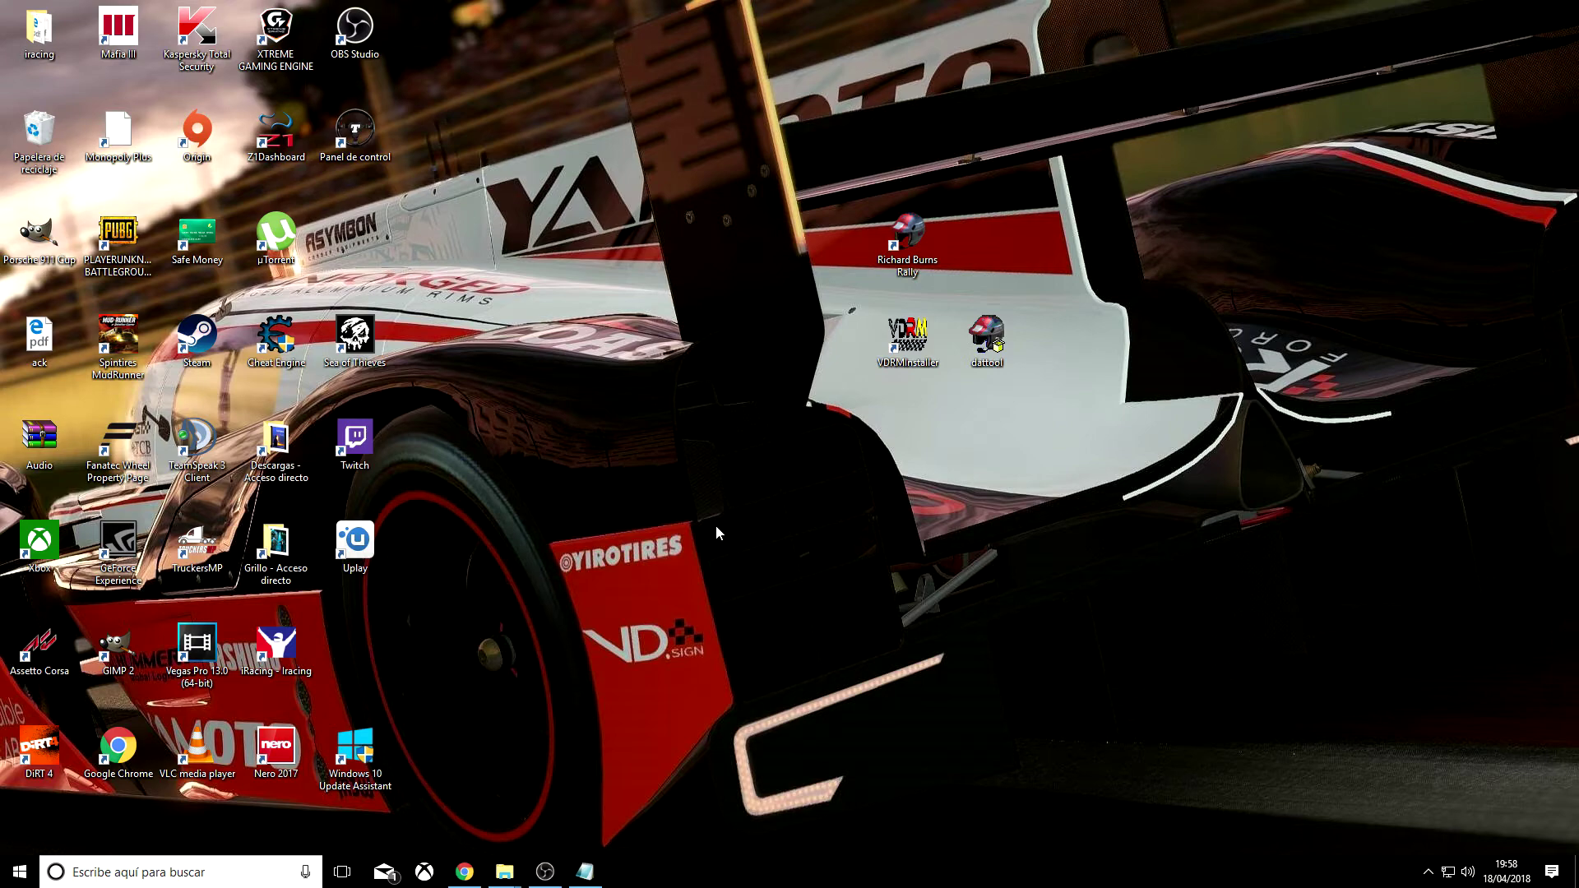
- Switch to Chrome and visit the Richard Burns Rally Czech home page, then its "Cómo comenzar" guide
click(458, 872)
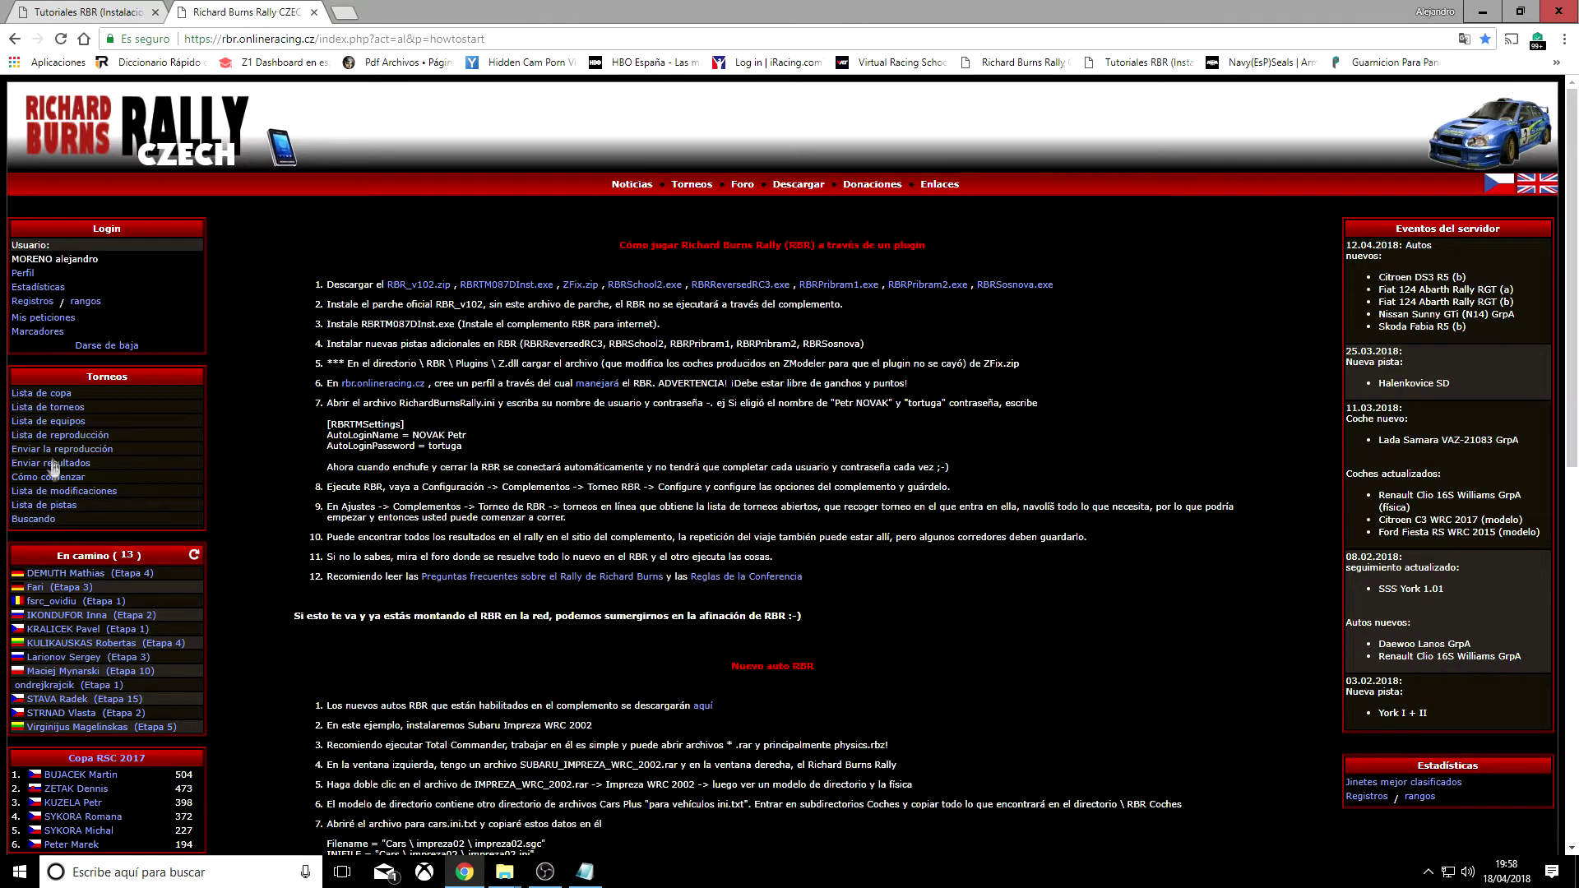
click(183, 163)
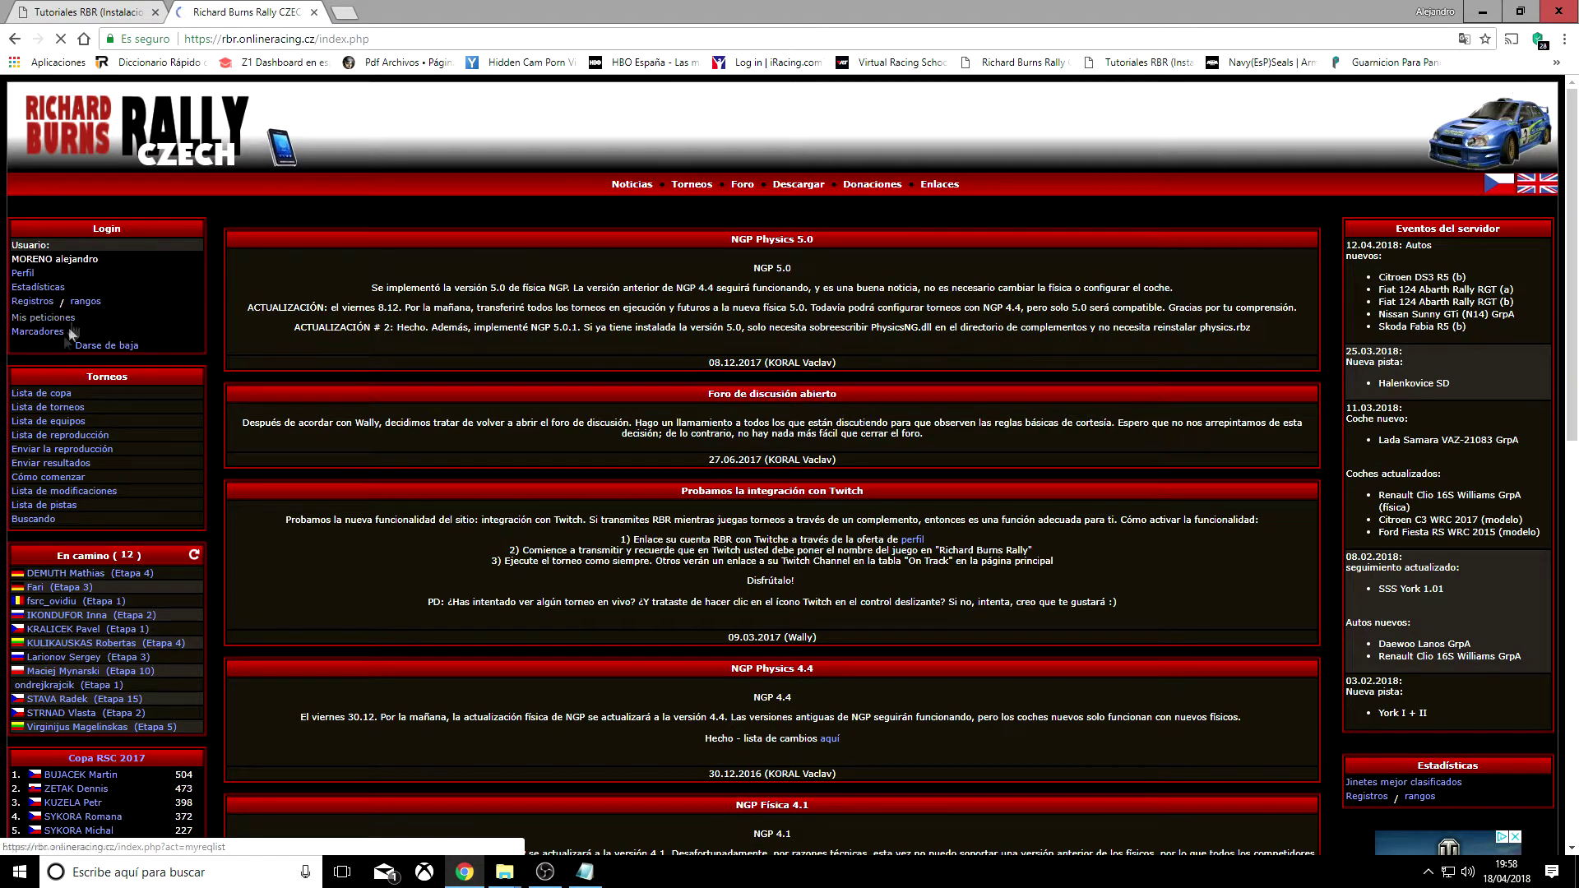
click(63, 485)
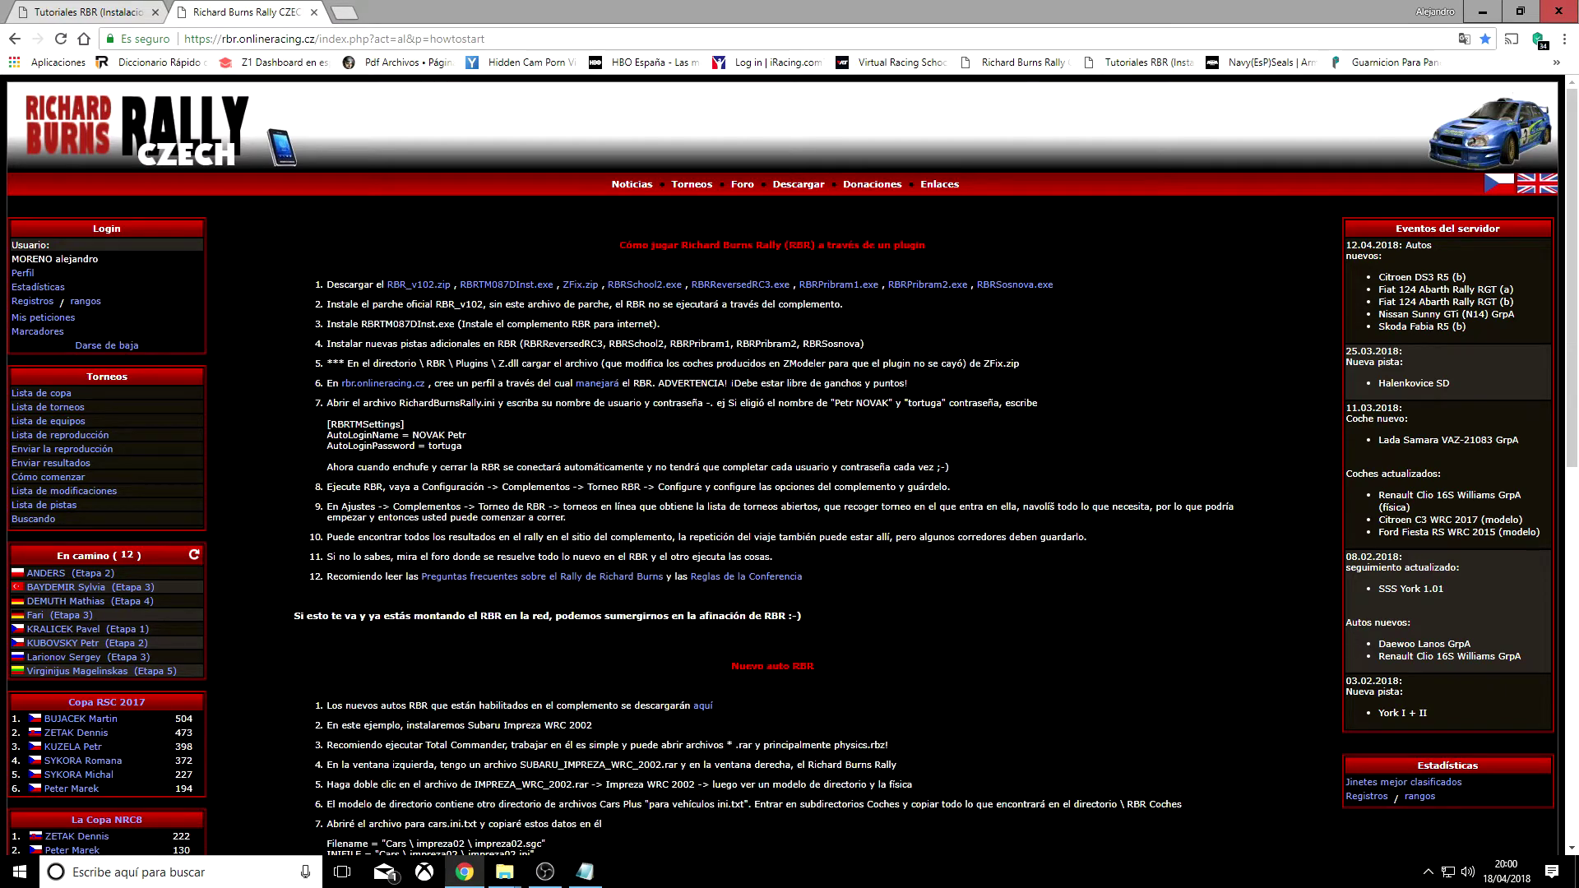
- Request ZFix.zip from the guide, then switch to File Explorer and open the Plugins folder of Richard Burns Rally
click(591, 292)
mouse_move(504, 872)
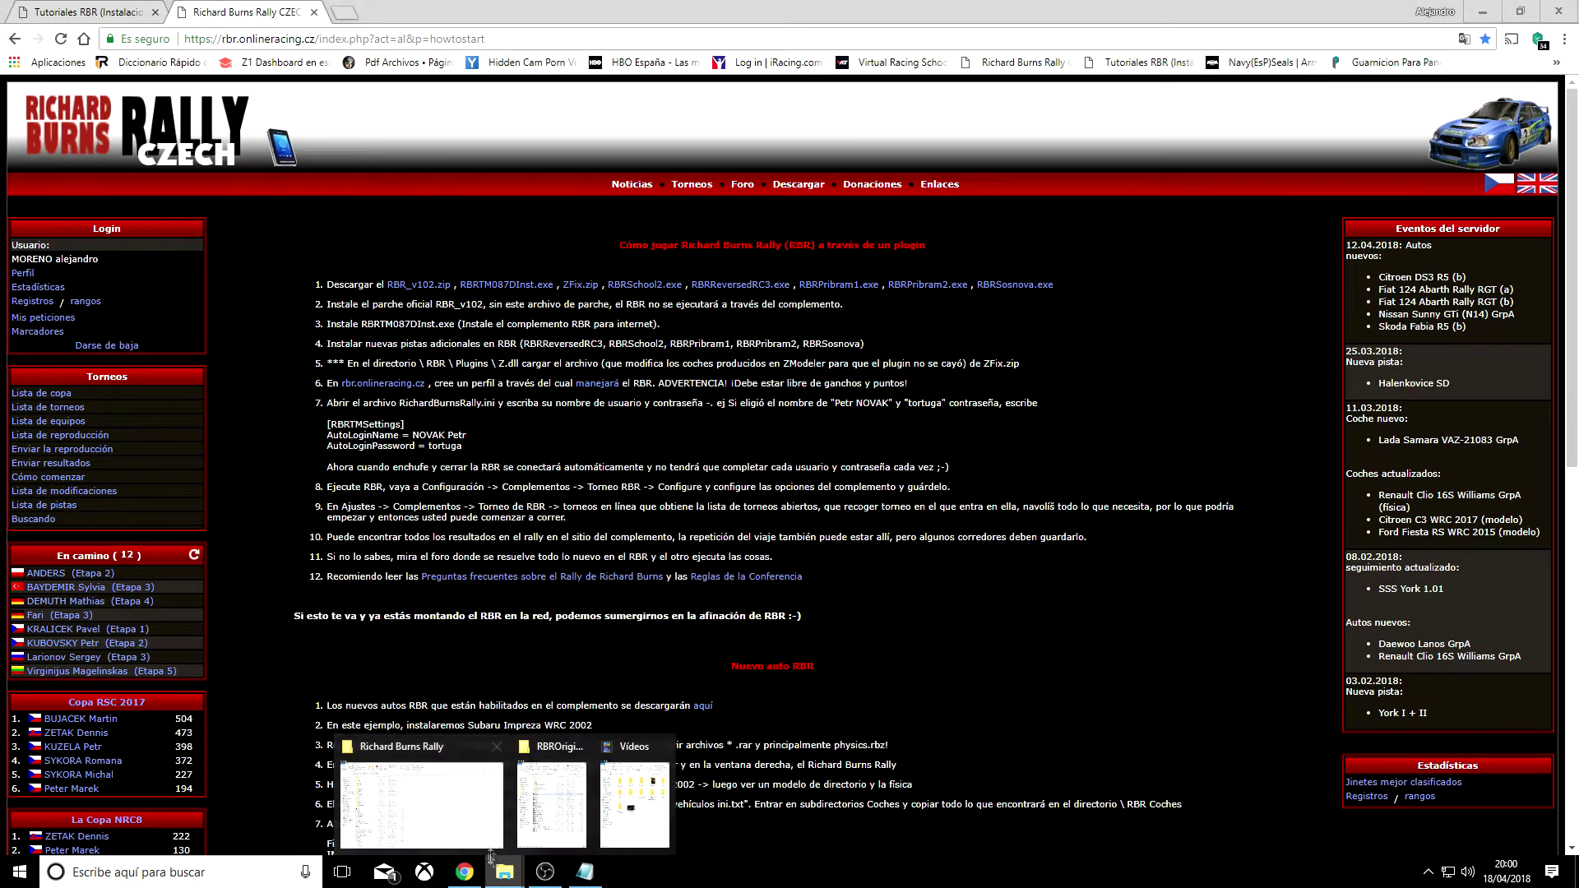
click(448, 760)
double_click(218, 300)
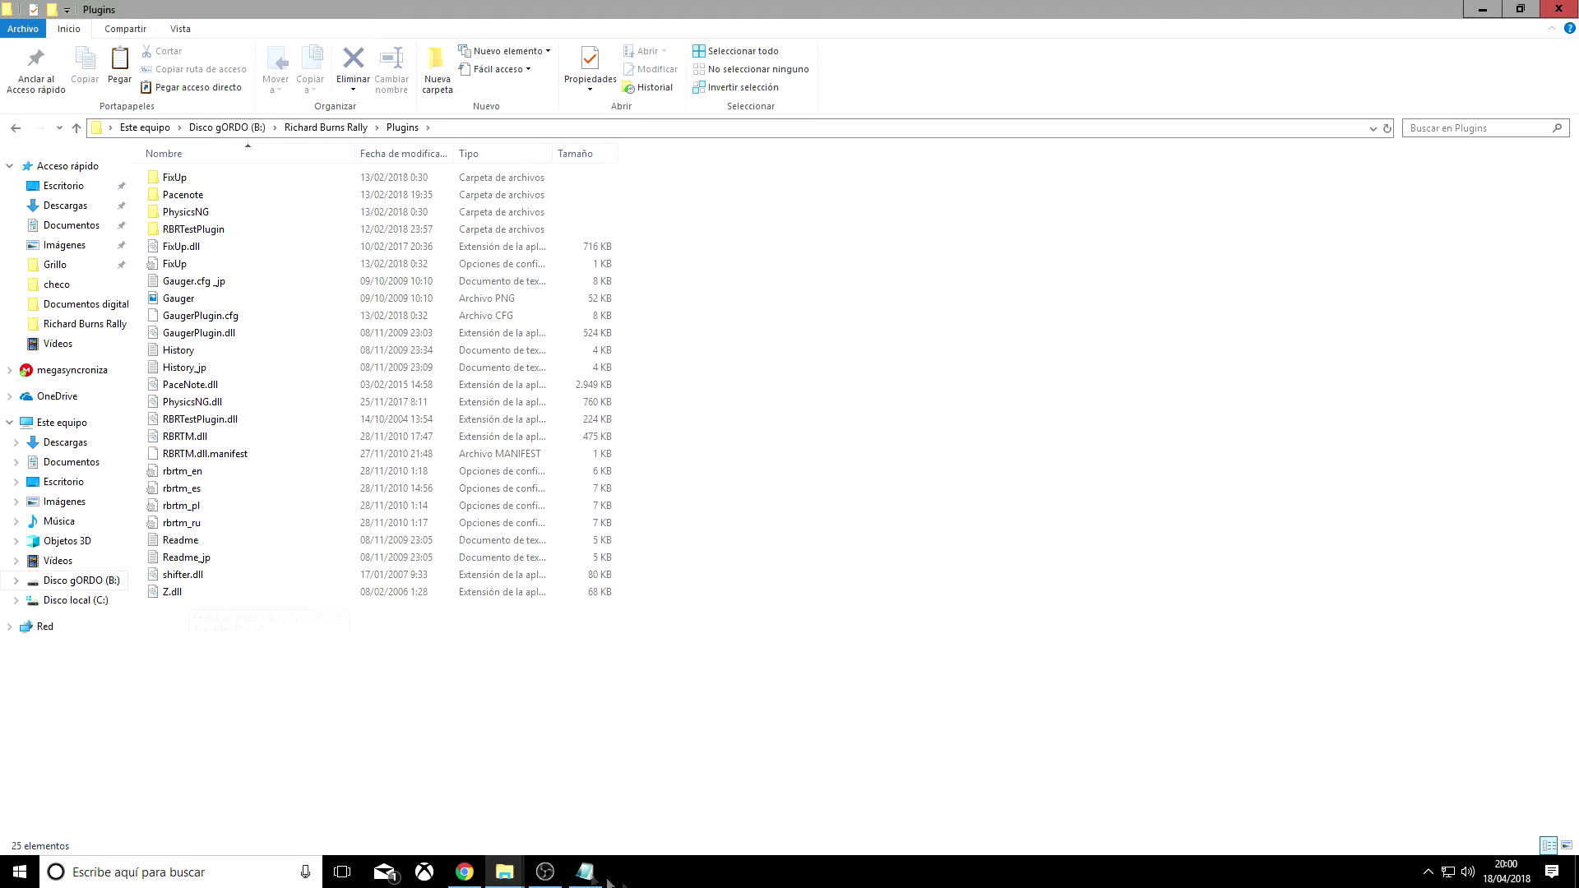
- Switch back to Chrome and highlight the logged-in user's name on the Richard Burns Rally Czech page
click(464, 871)
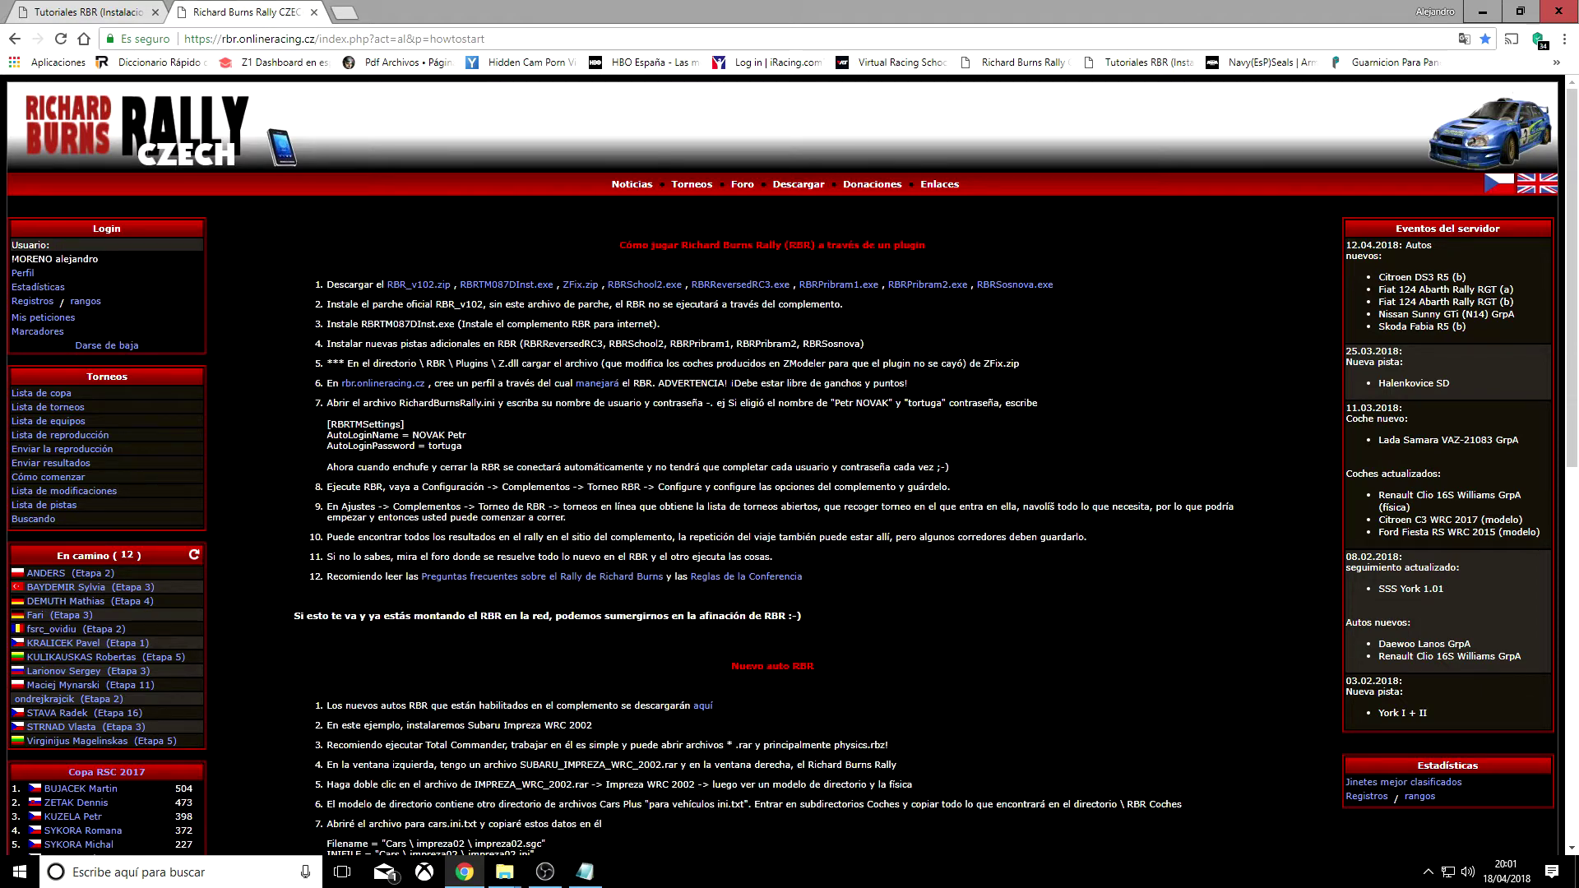
drag(103, 259, 11, 259)
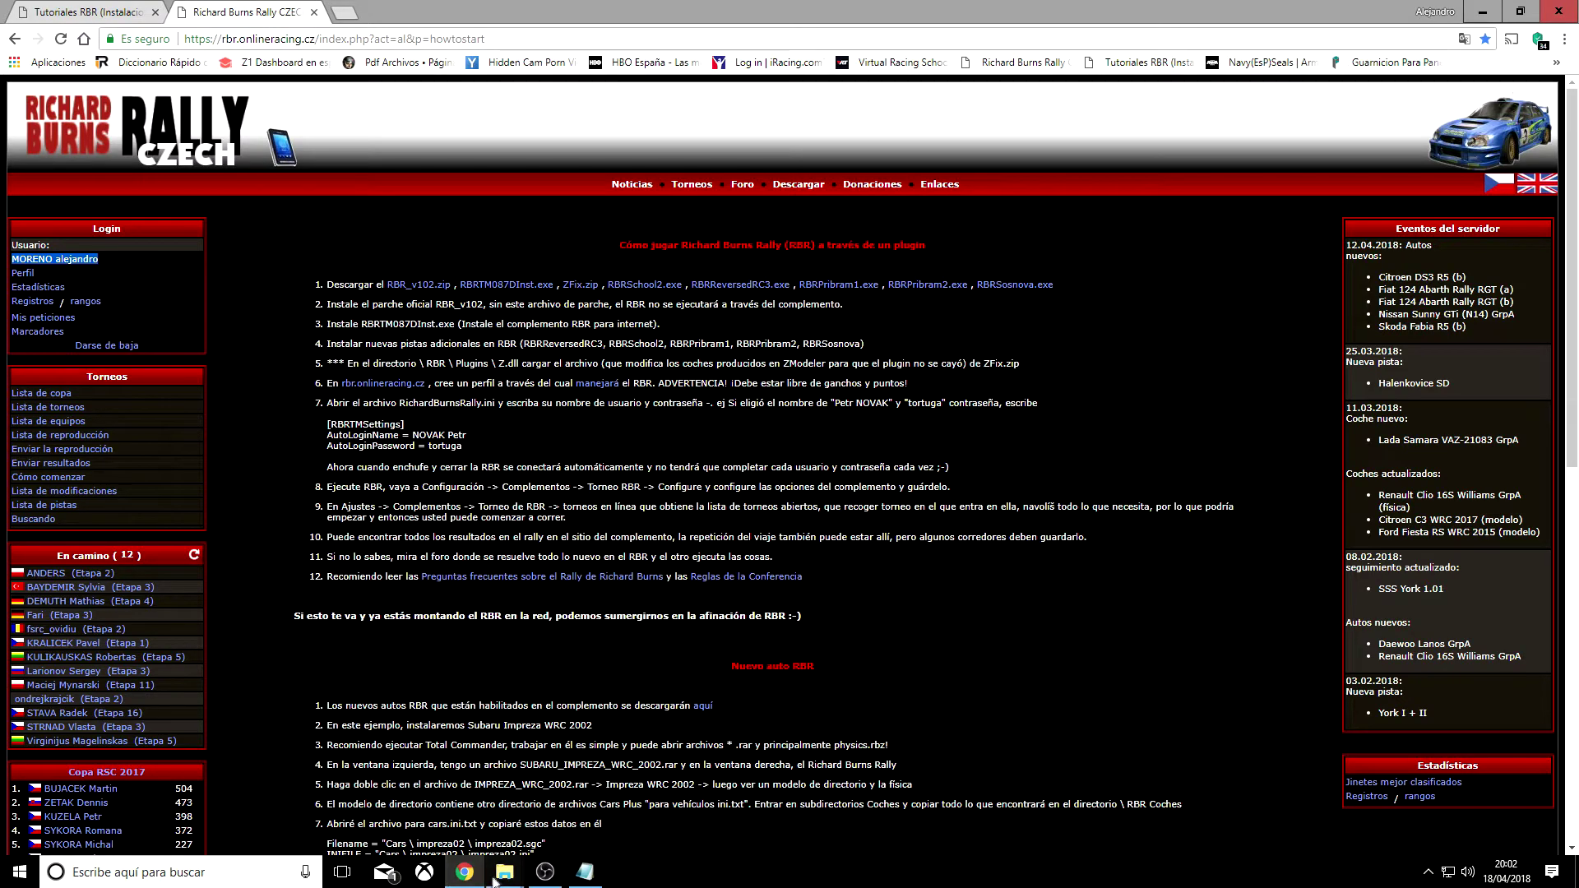
- Switch to File Explorer, return to the Richard Burns Rally folder and open the RichardBurnsRally configuration settings file
mouse_move(504, 872)
click(451, 742)
key(BackSpace)
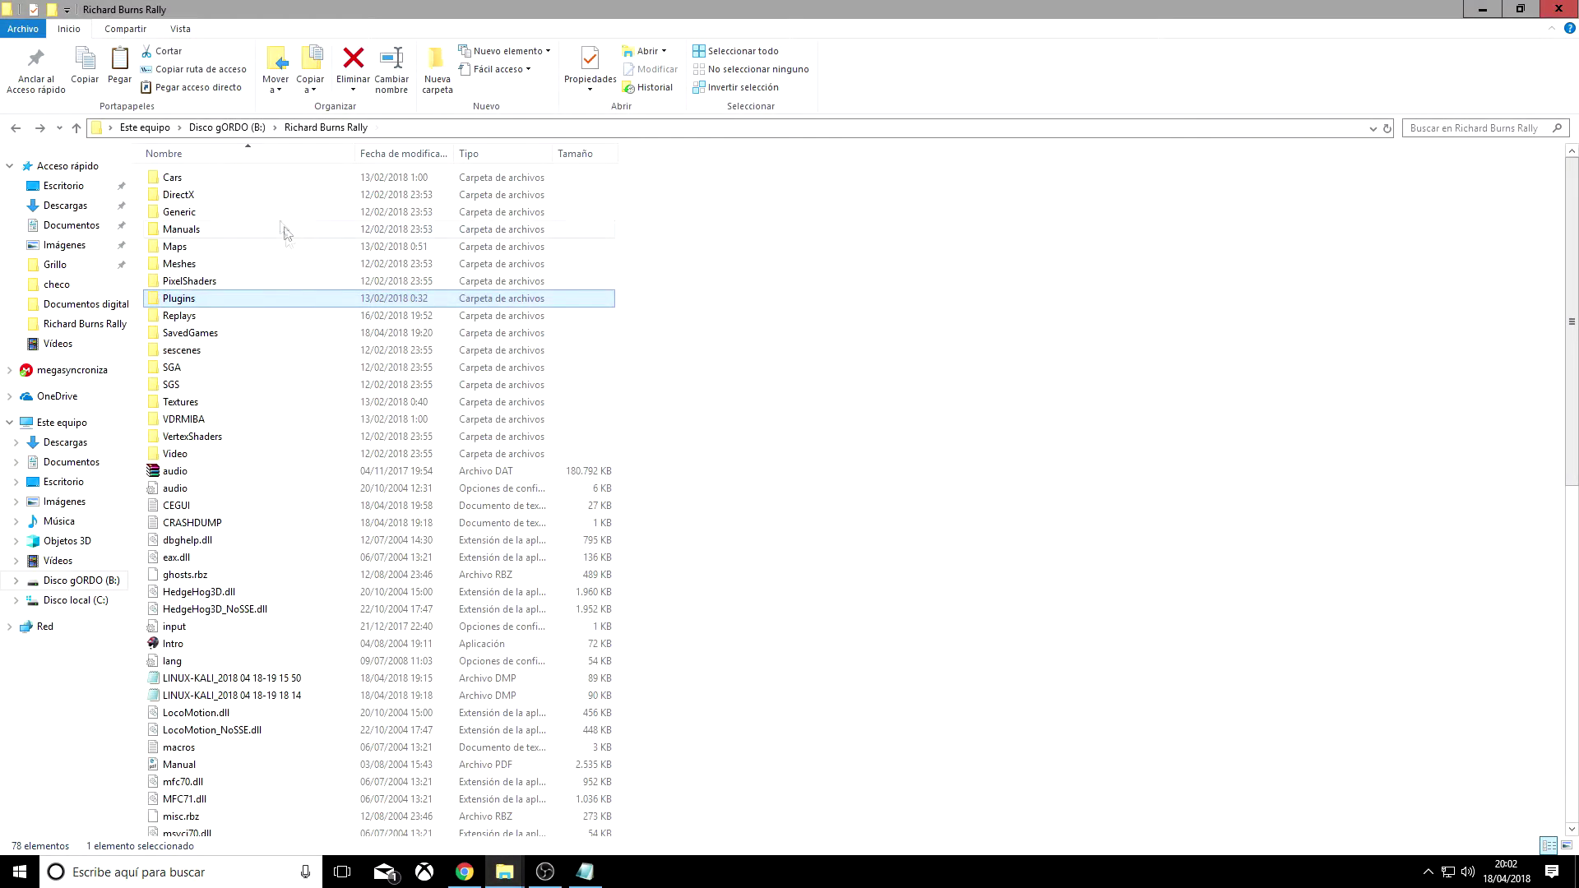
scroll(324, 343, down, 4)
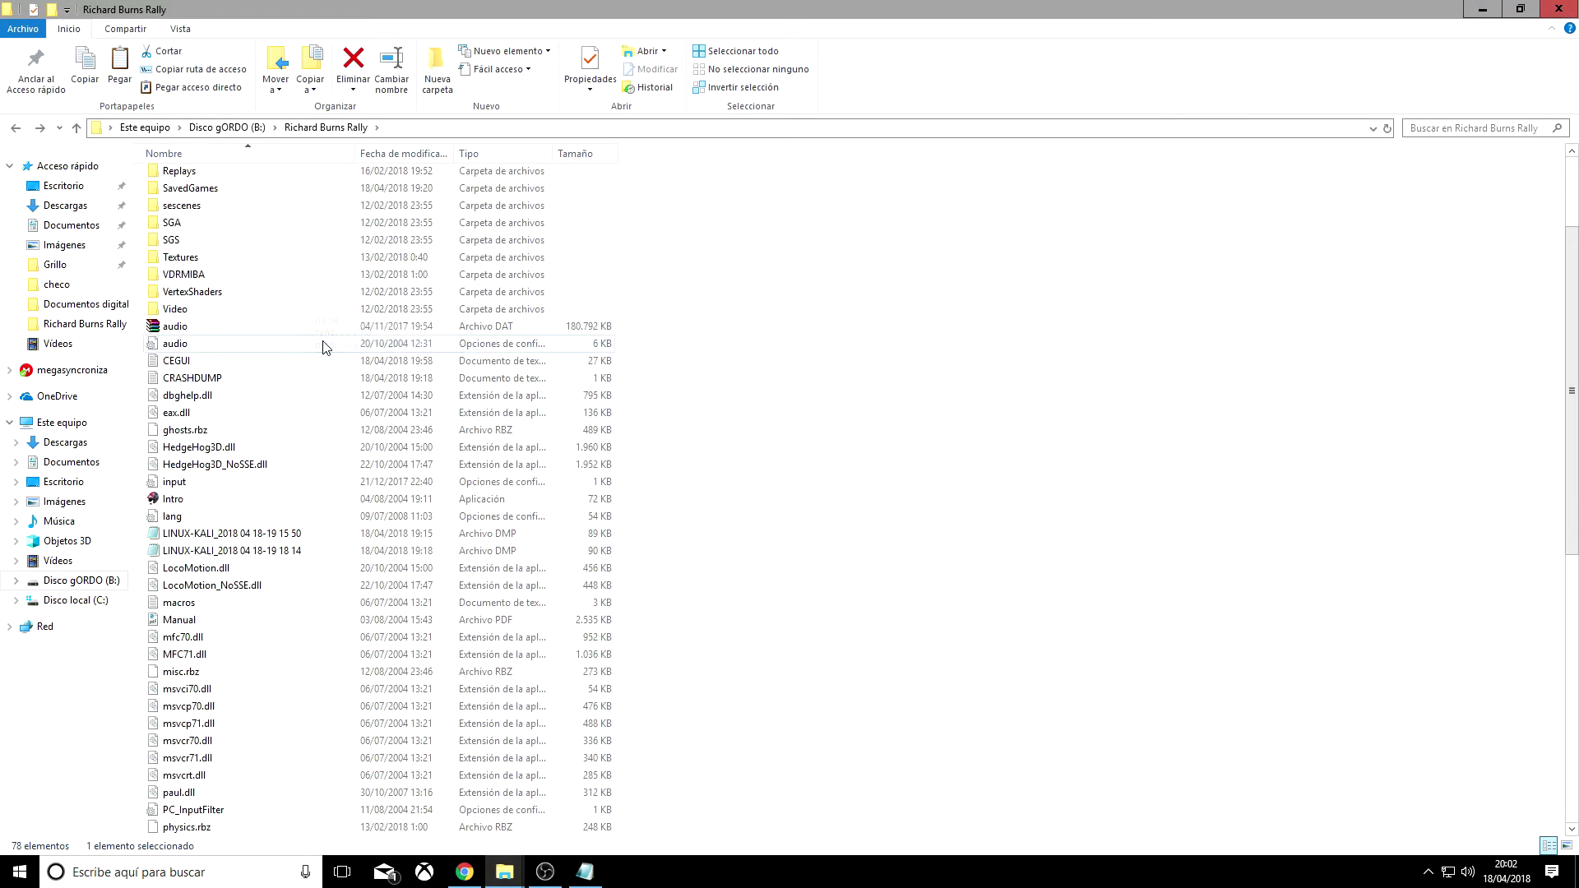
scroll(354, 343, down, 6)
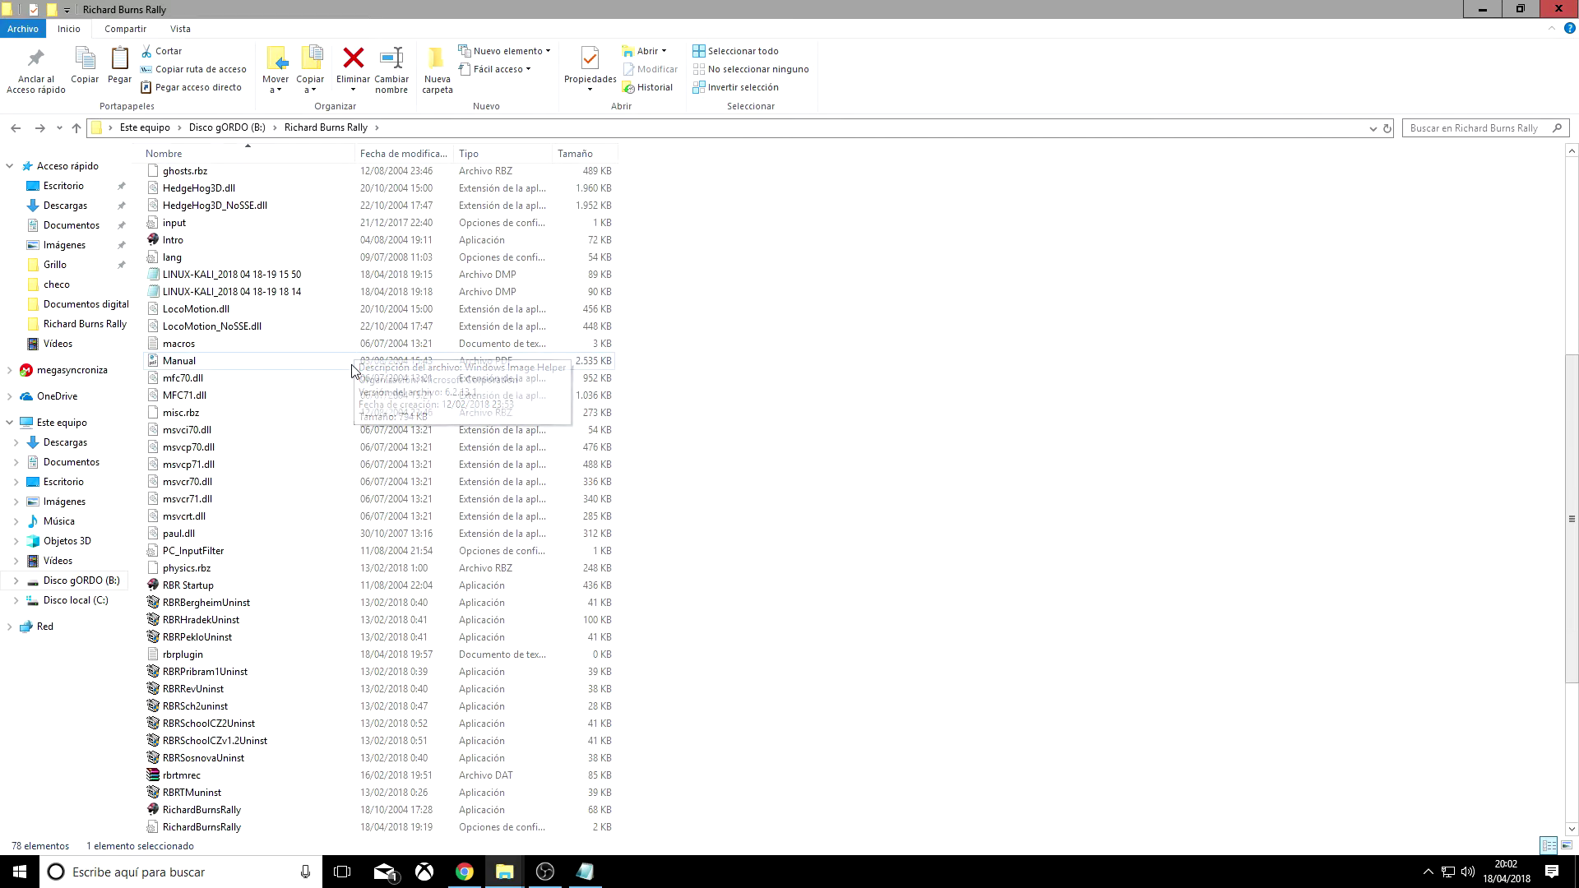
scroll(330, 460, down, 3)
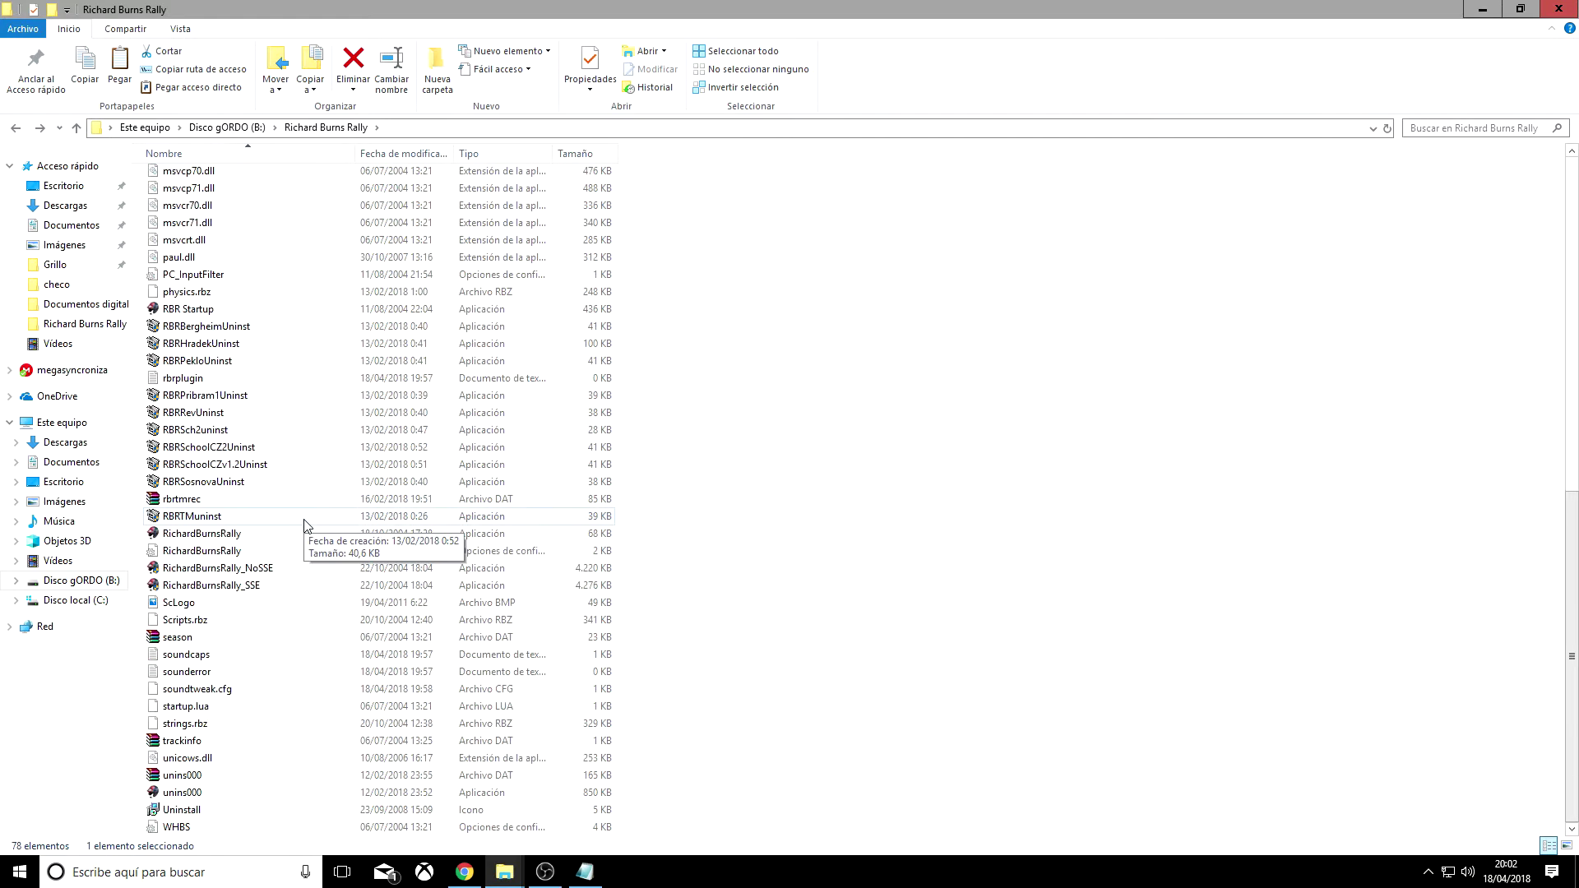
double_click(234, 556)
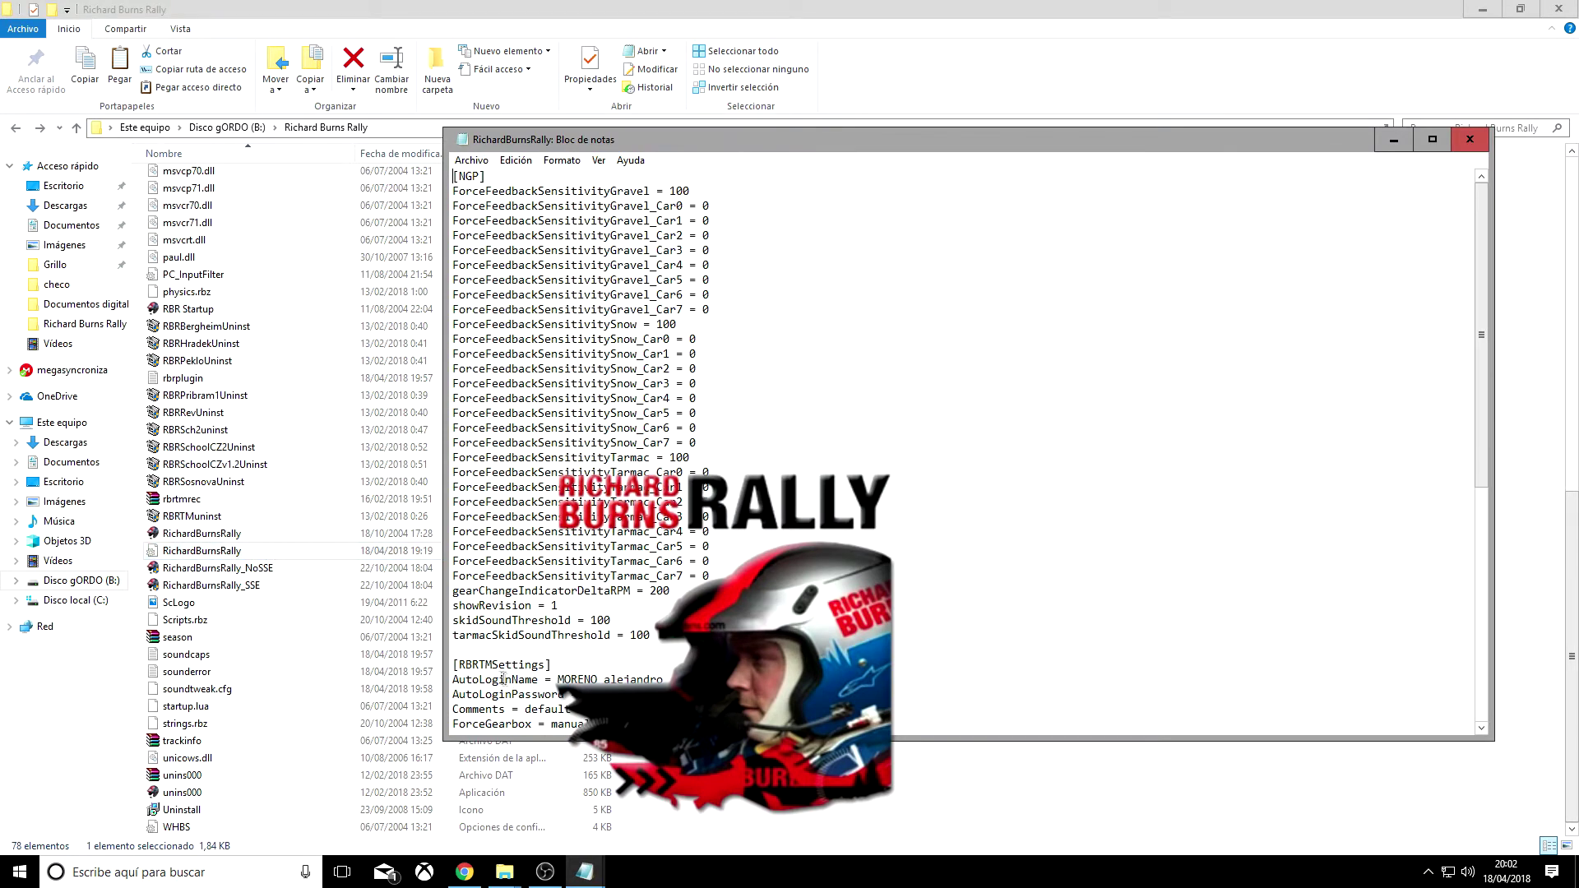
- Examine the automatic login lines under RBRTMSettings, then read on through the rest of the file to the Settings section
drag(458, 664, 564, 695)
scroll(962, 452, down, 1)
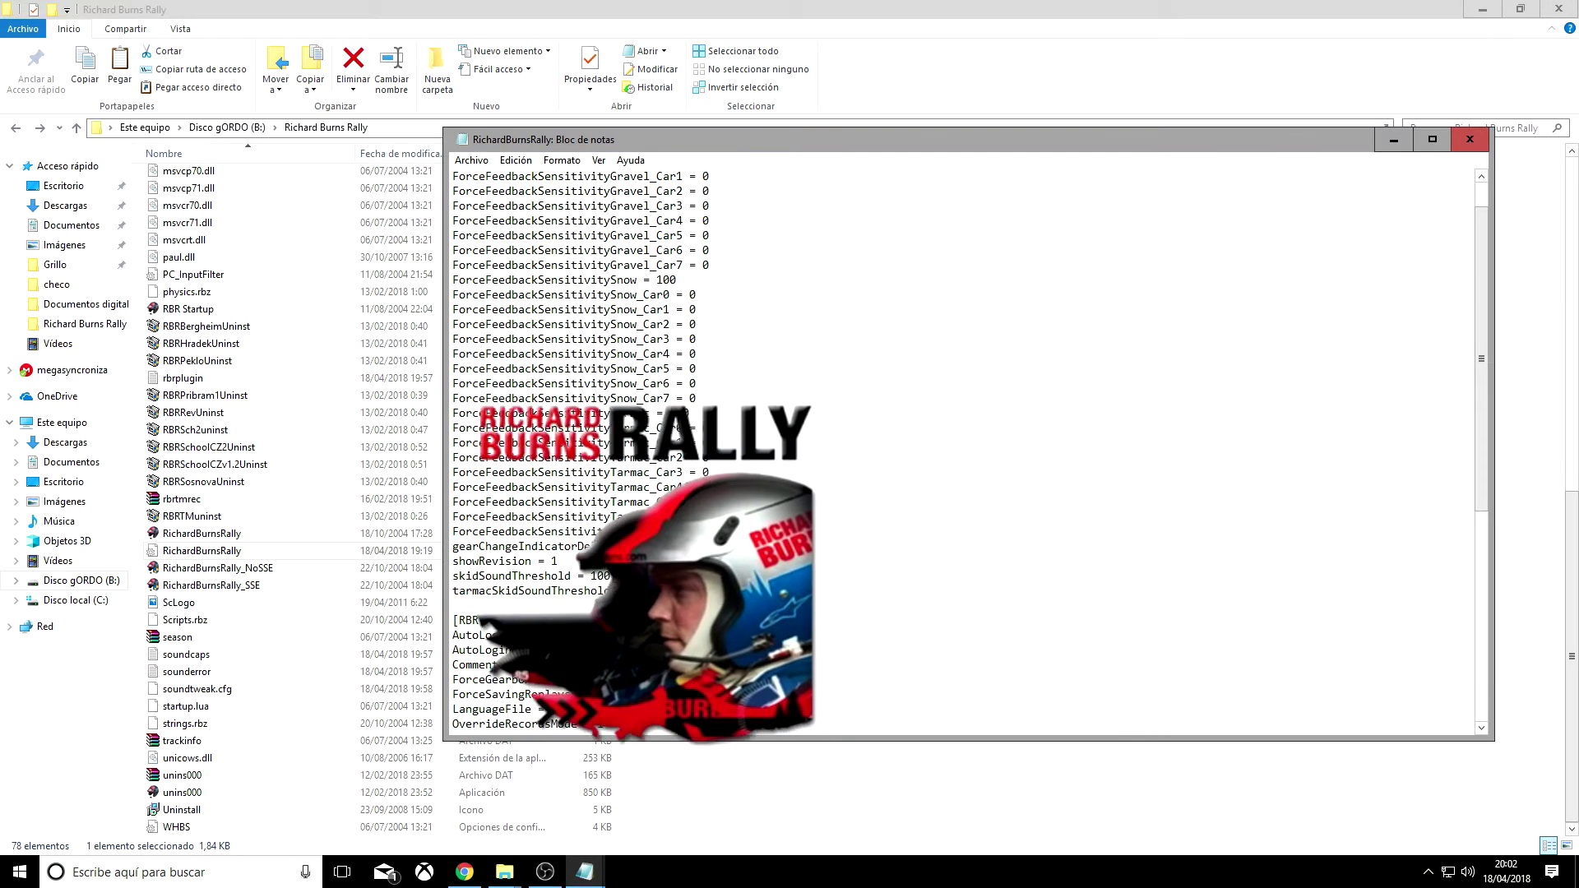
scroll(962, 452, down, 3)
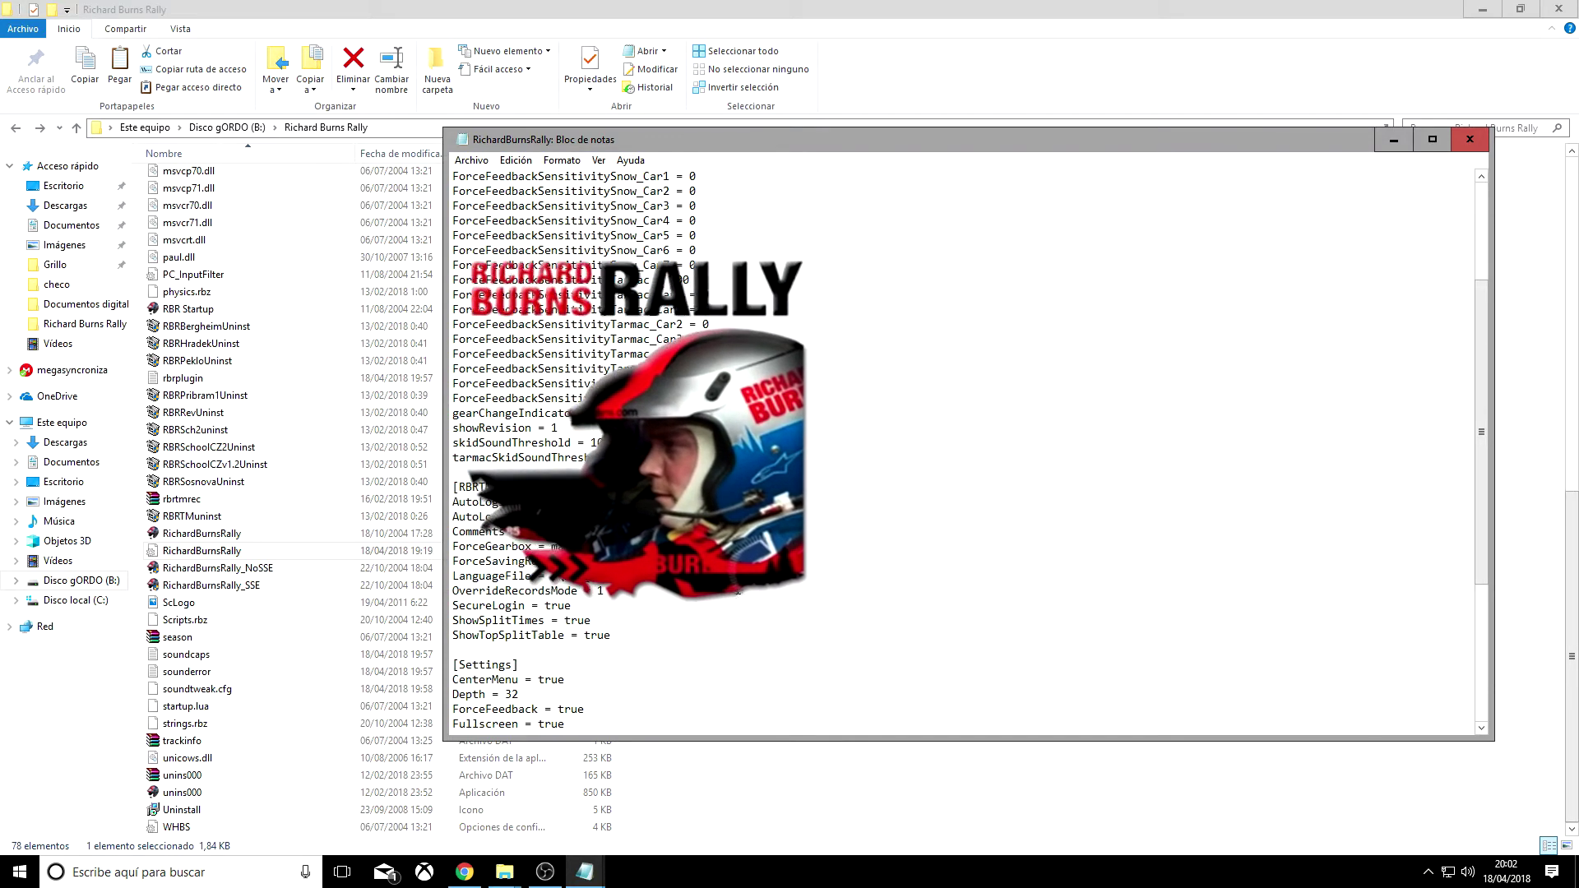
scroll(738, 588, down, 1)
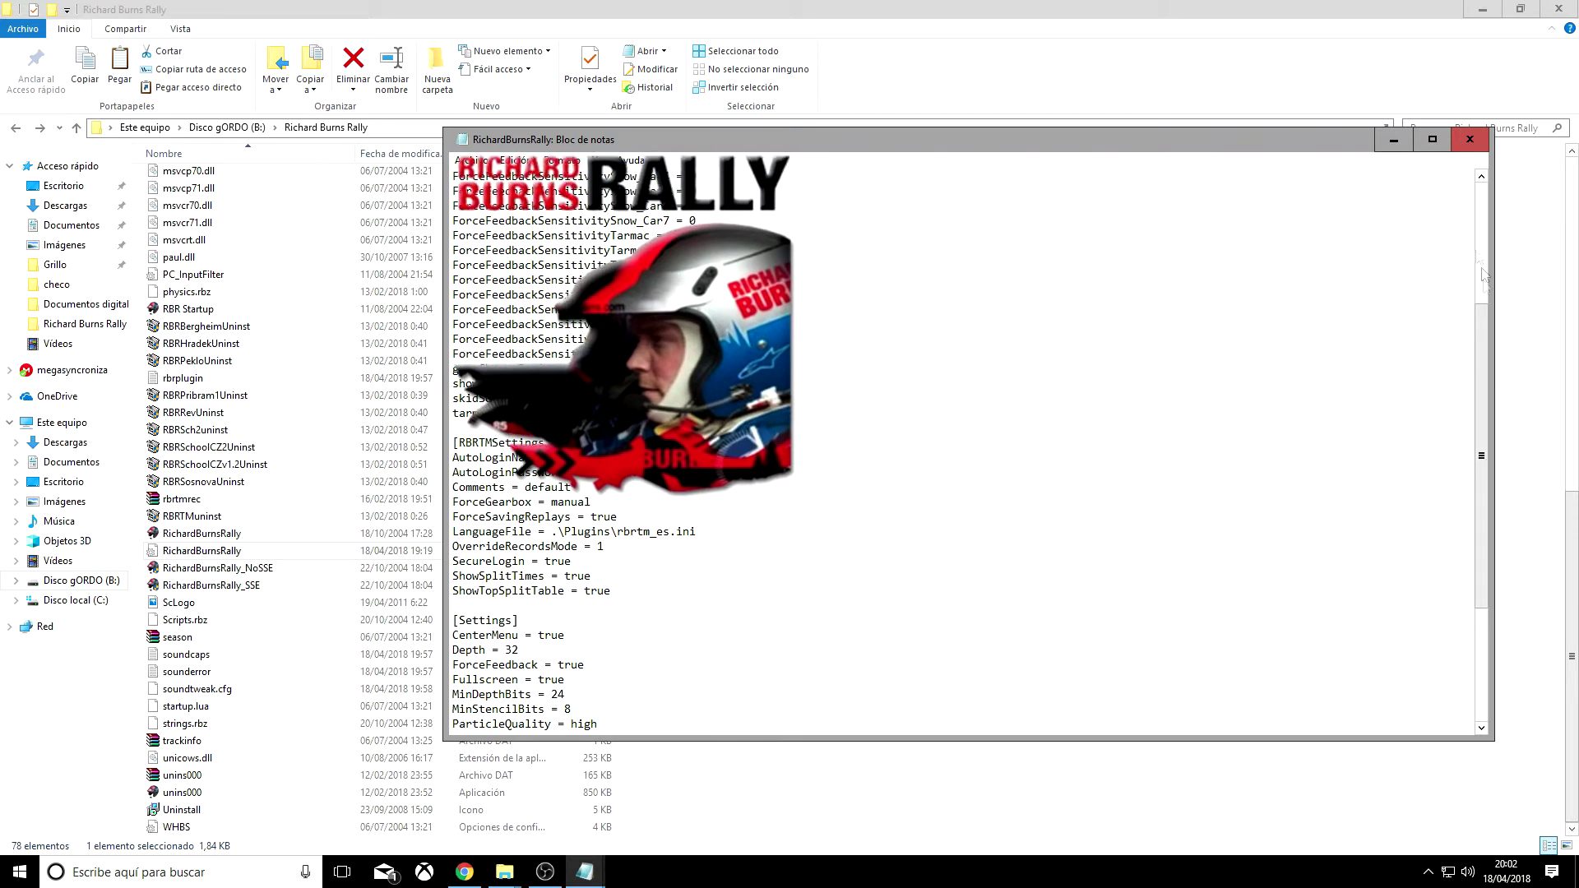
scroll(1483, 337, down, 5)
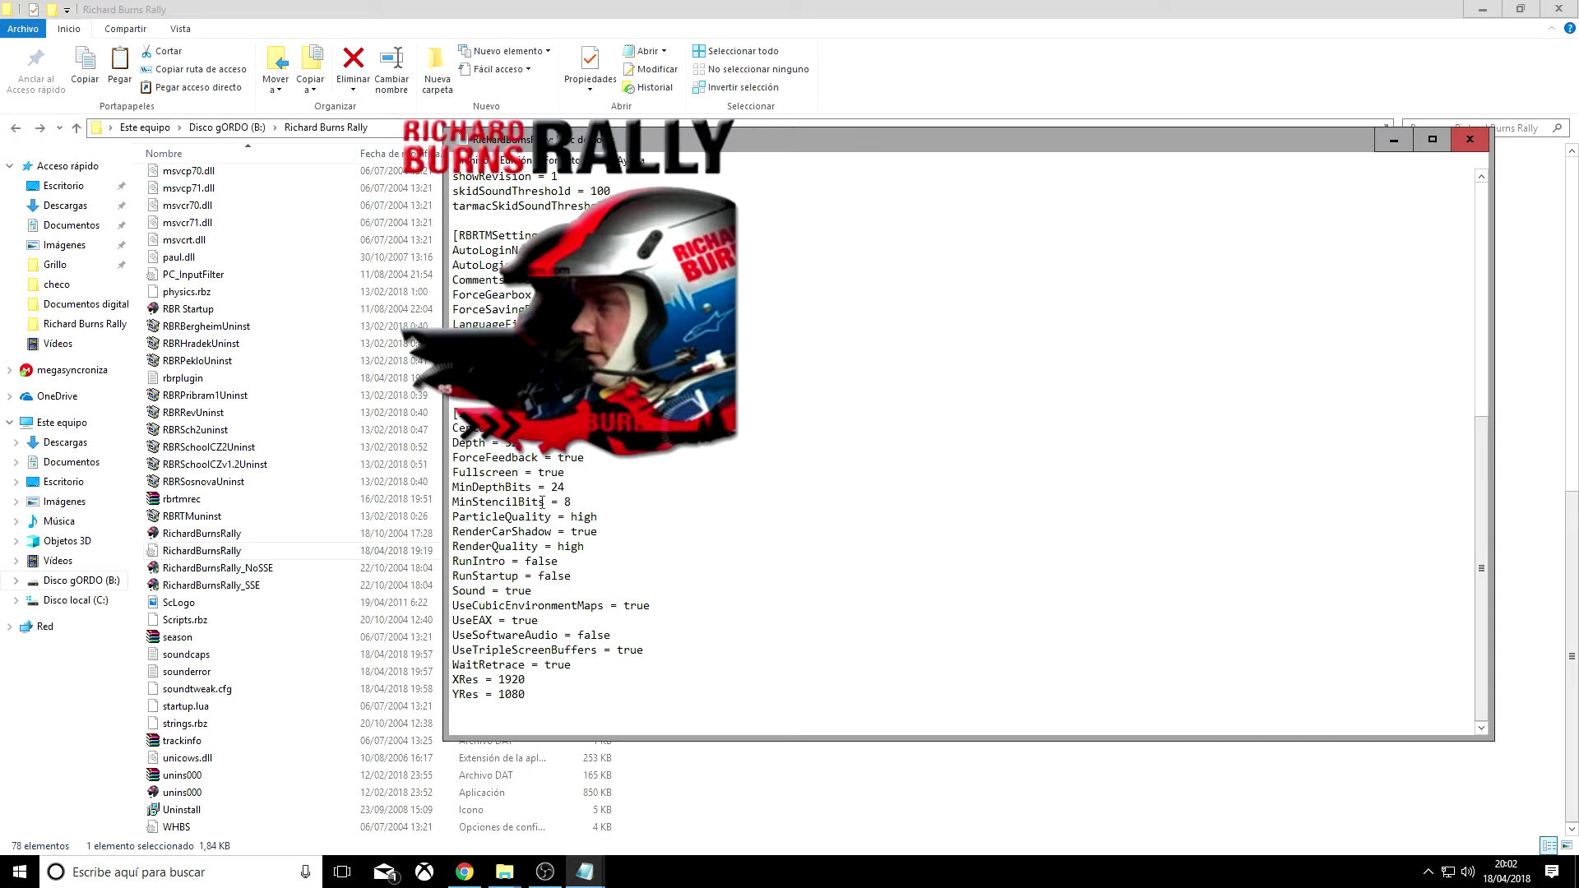
- Review the Fullscreen, RunIntro, UseTripleScreenBuffers, XRes and YRes entries in the Settings section, then close the file
drag(533, 473, 566, 487)
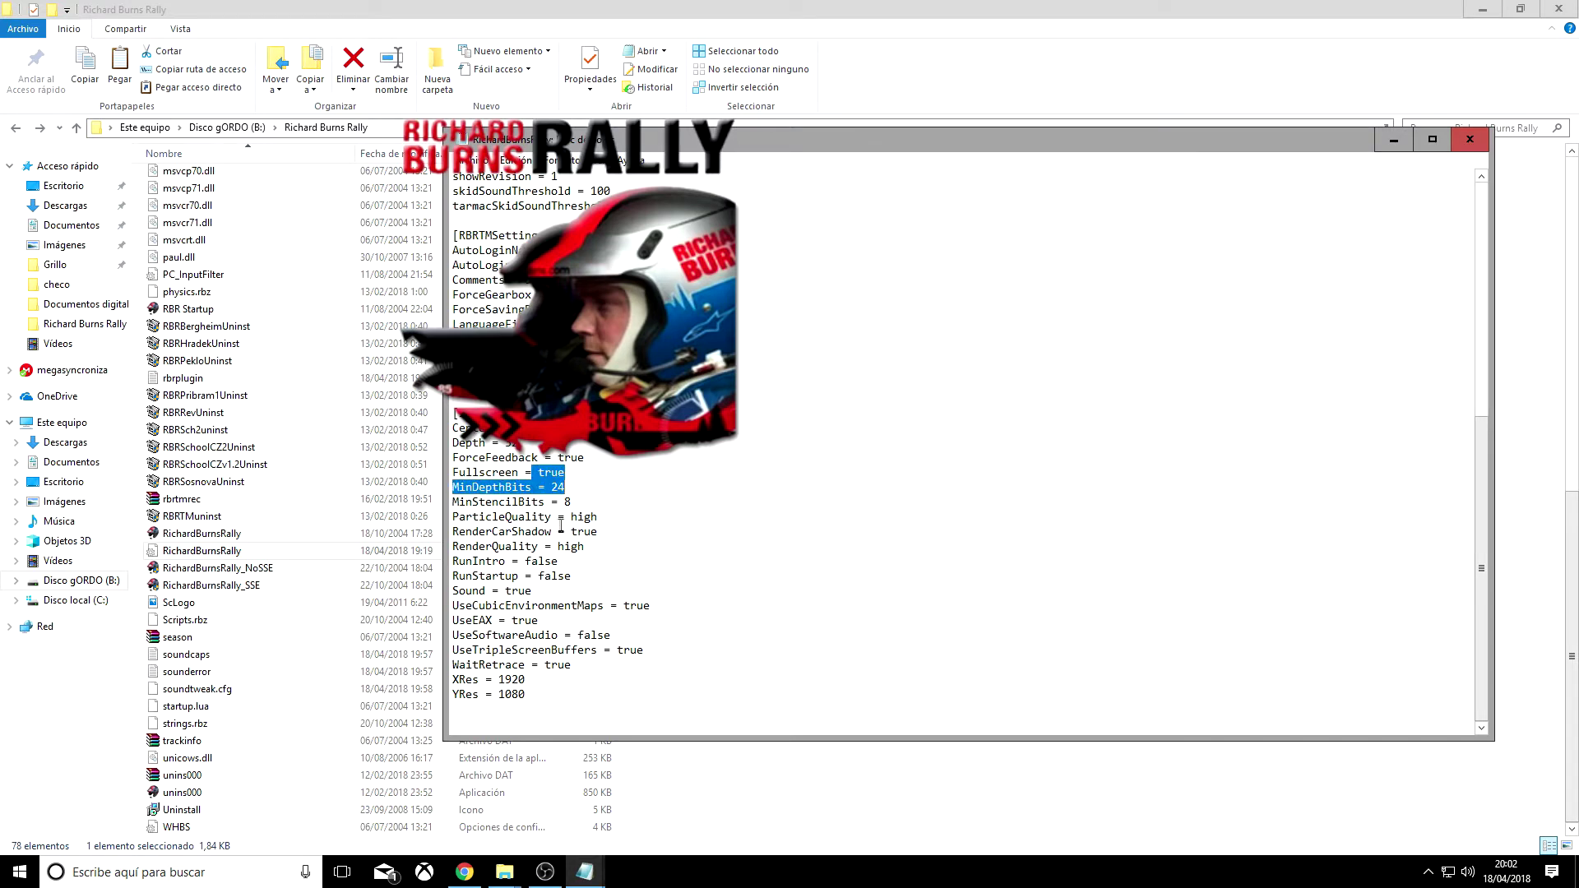
click(455, 563)
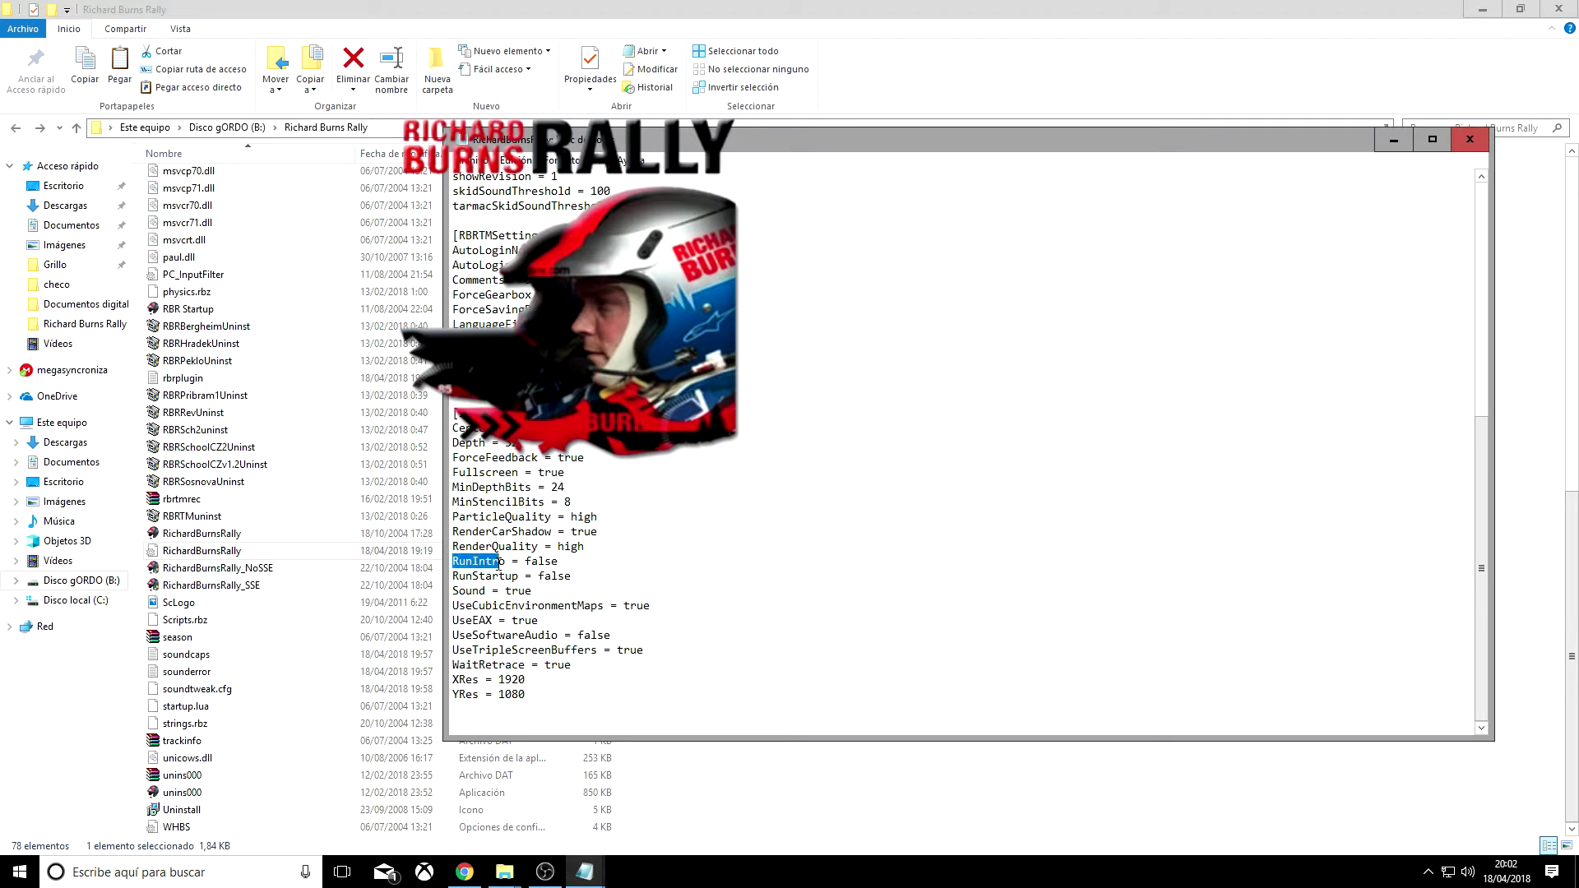
drag(527, 565, 565, 576)
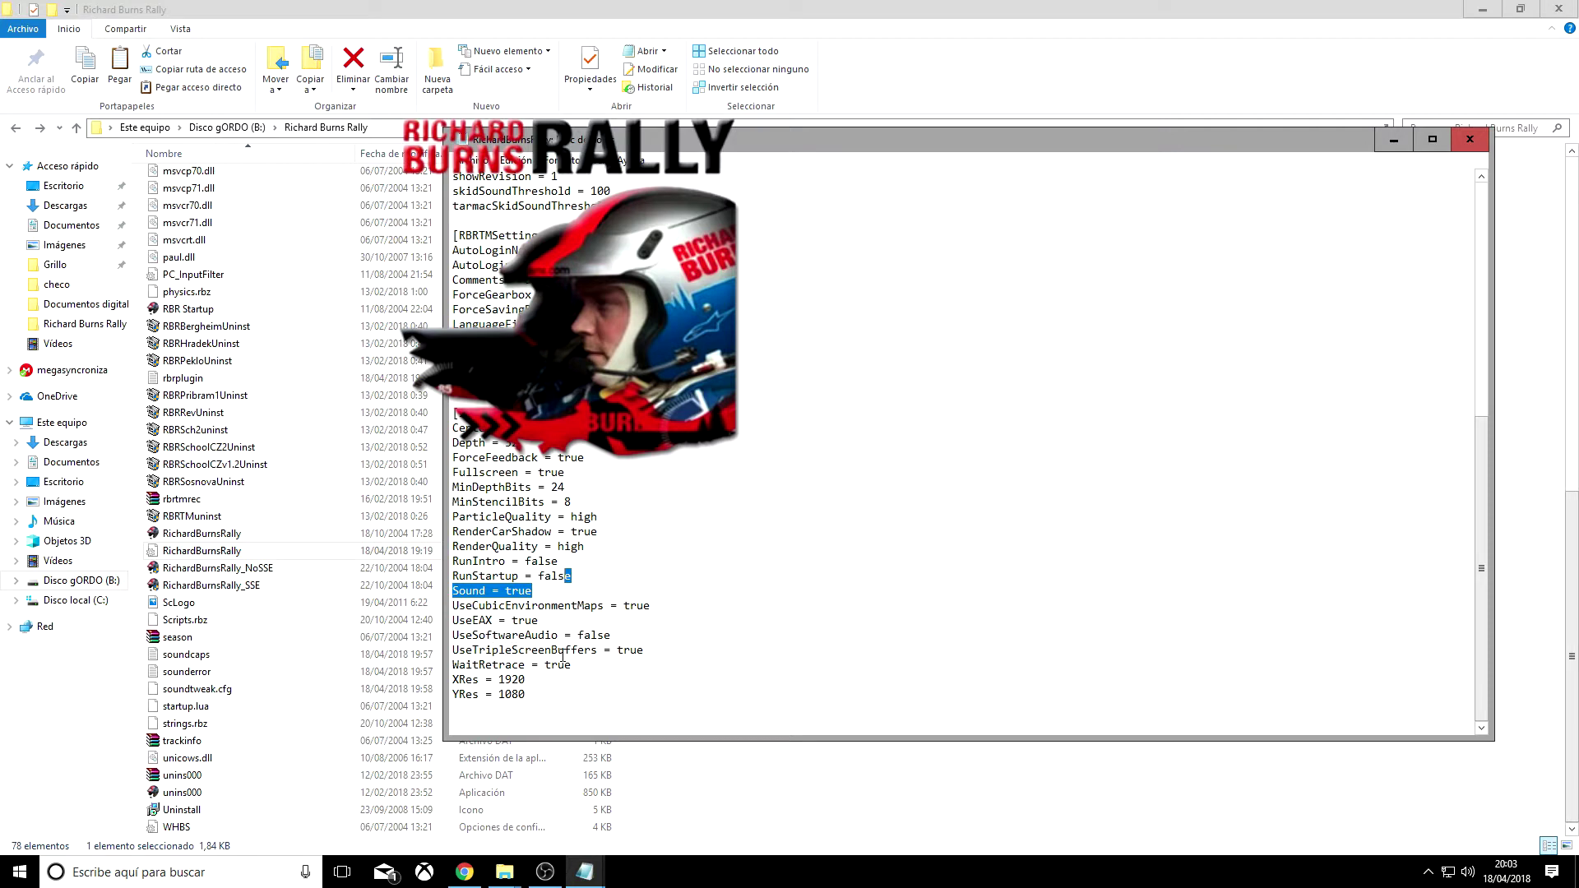
drag(454, 651, 590, 653)
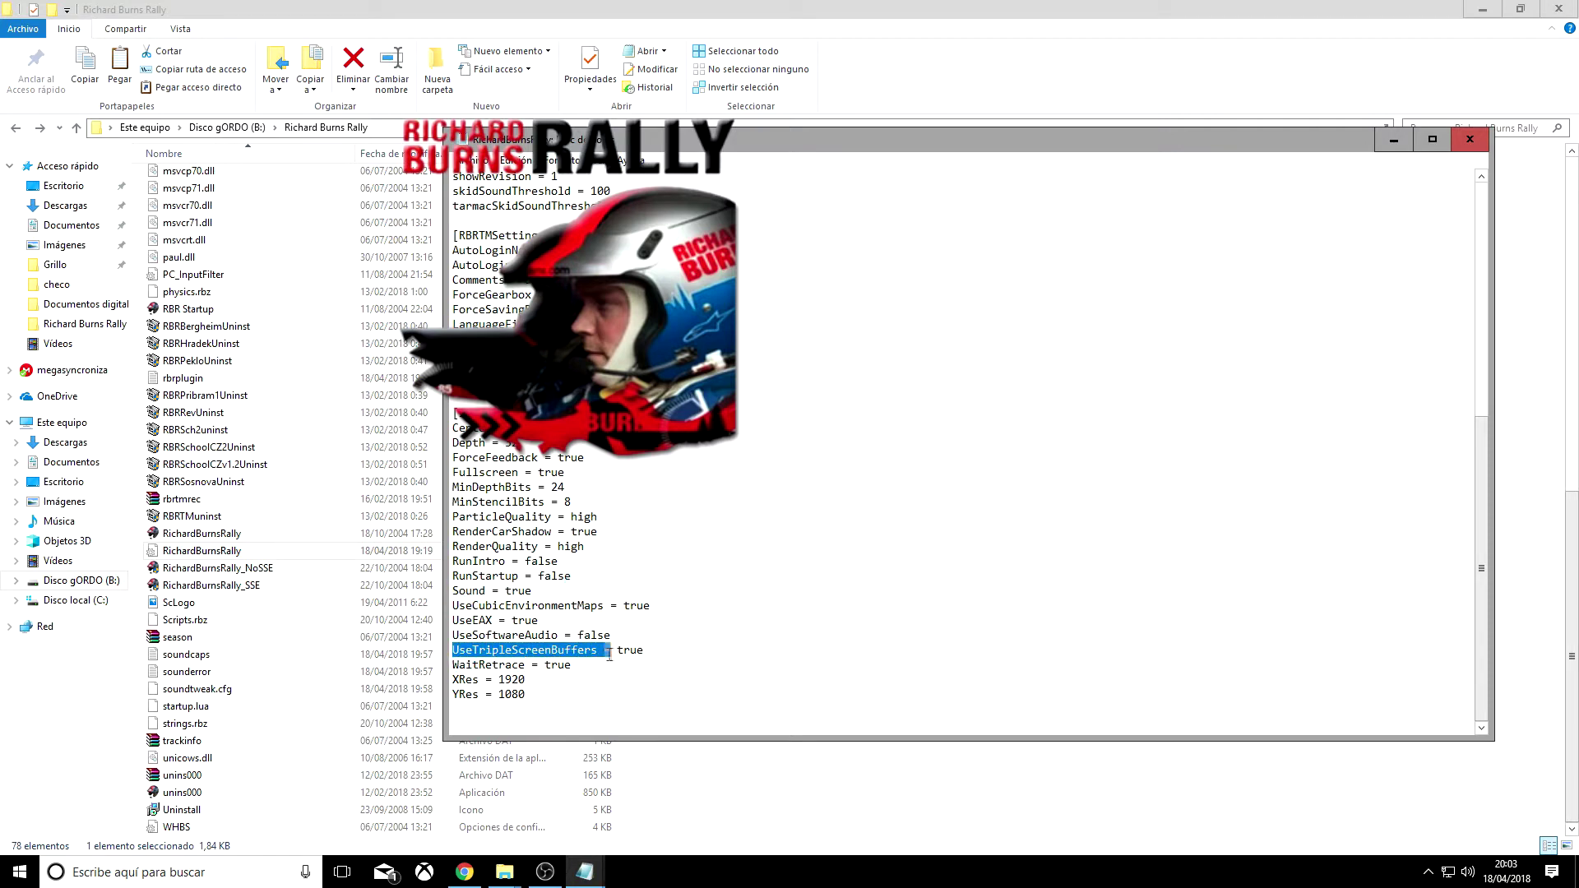
drag(460, 681, 536, 693)
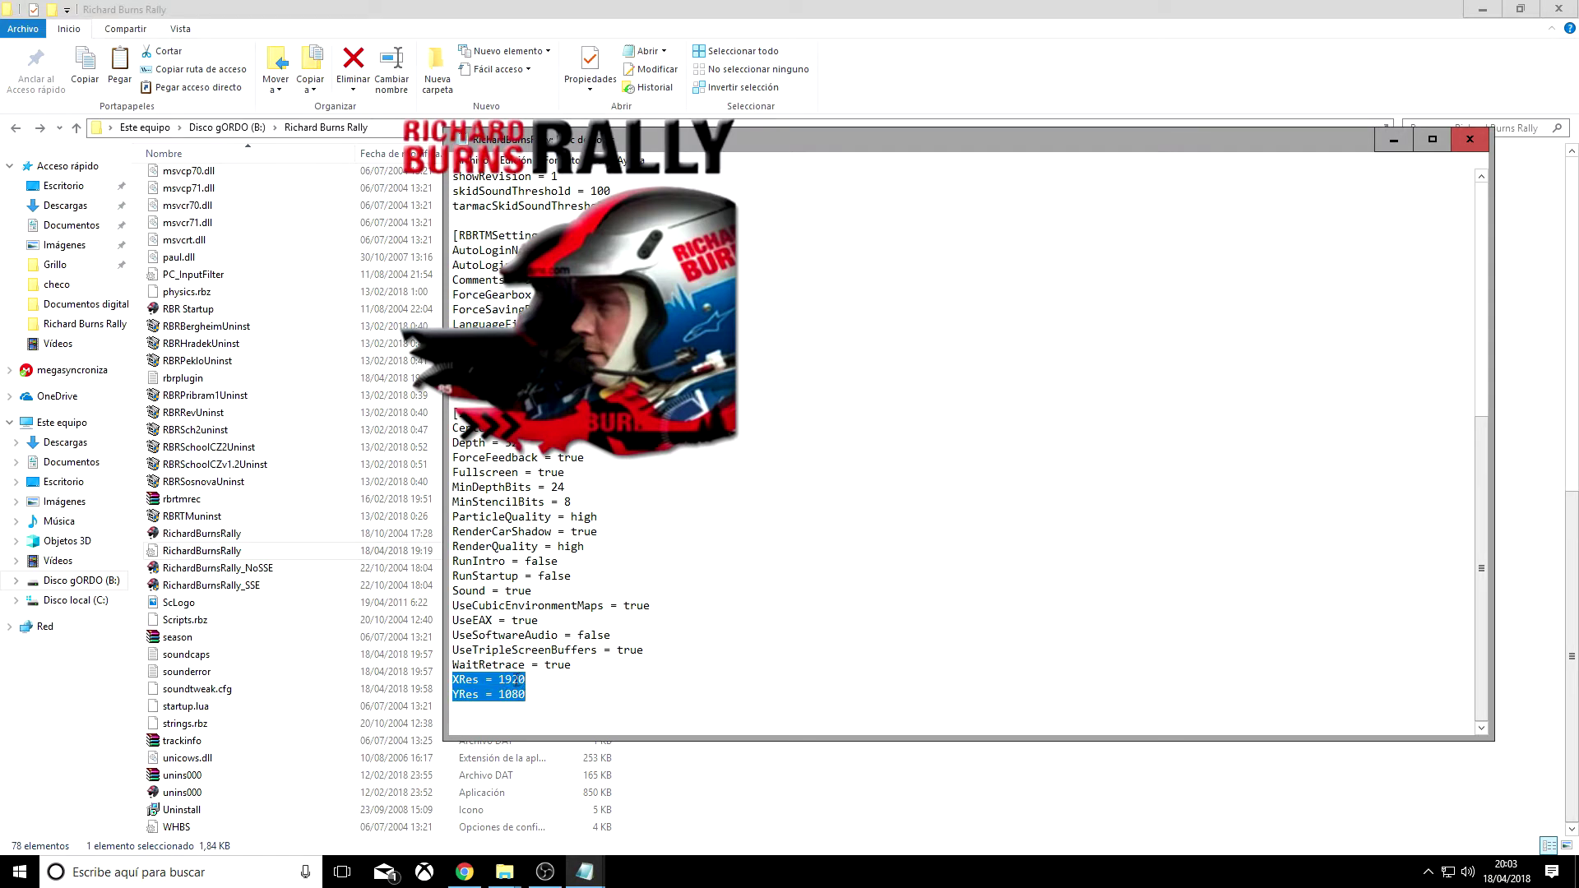
click(566, 690)
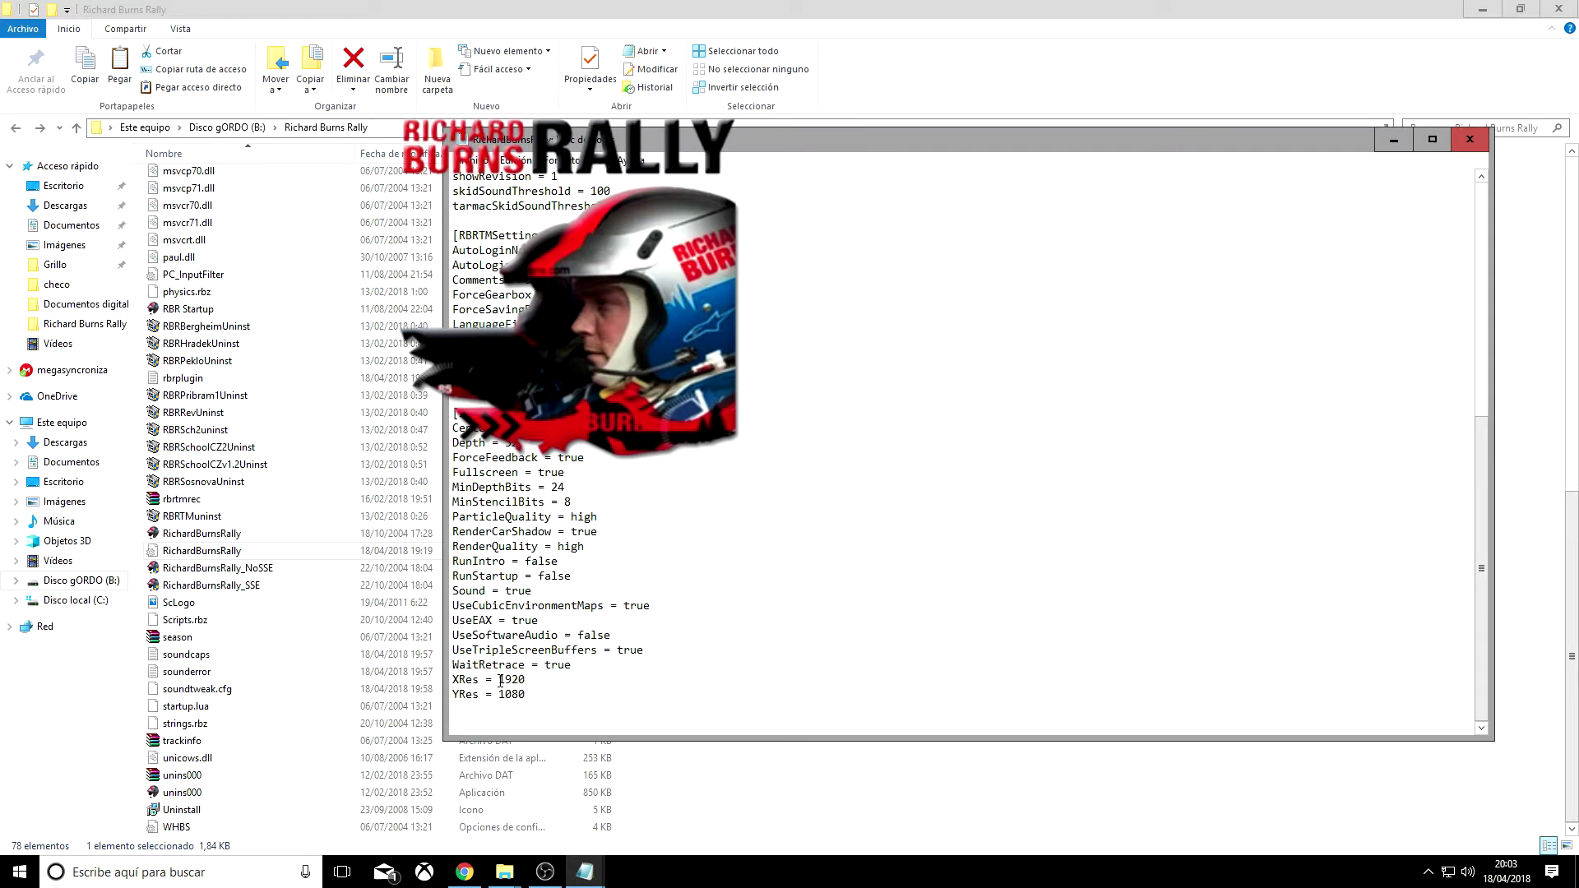
drag(453, 680, 527, 696)
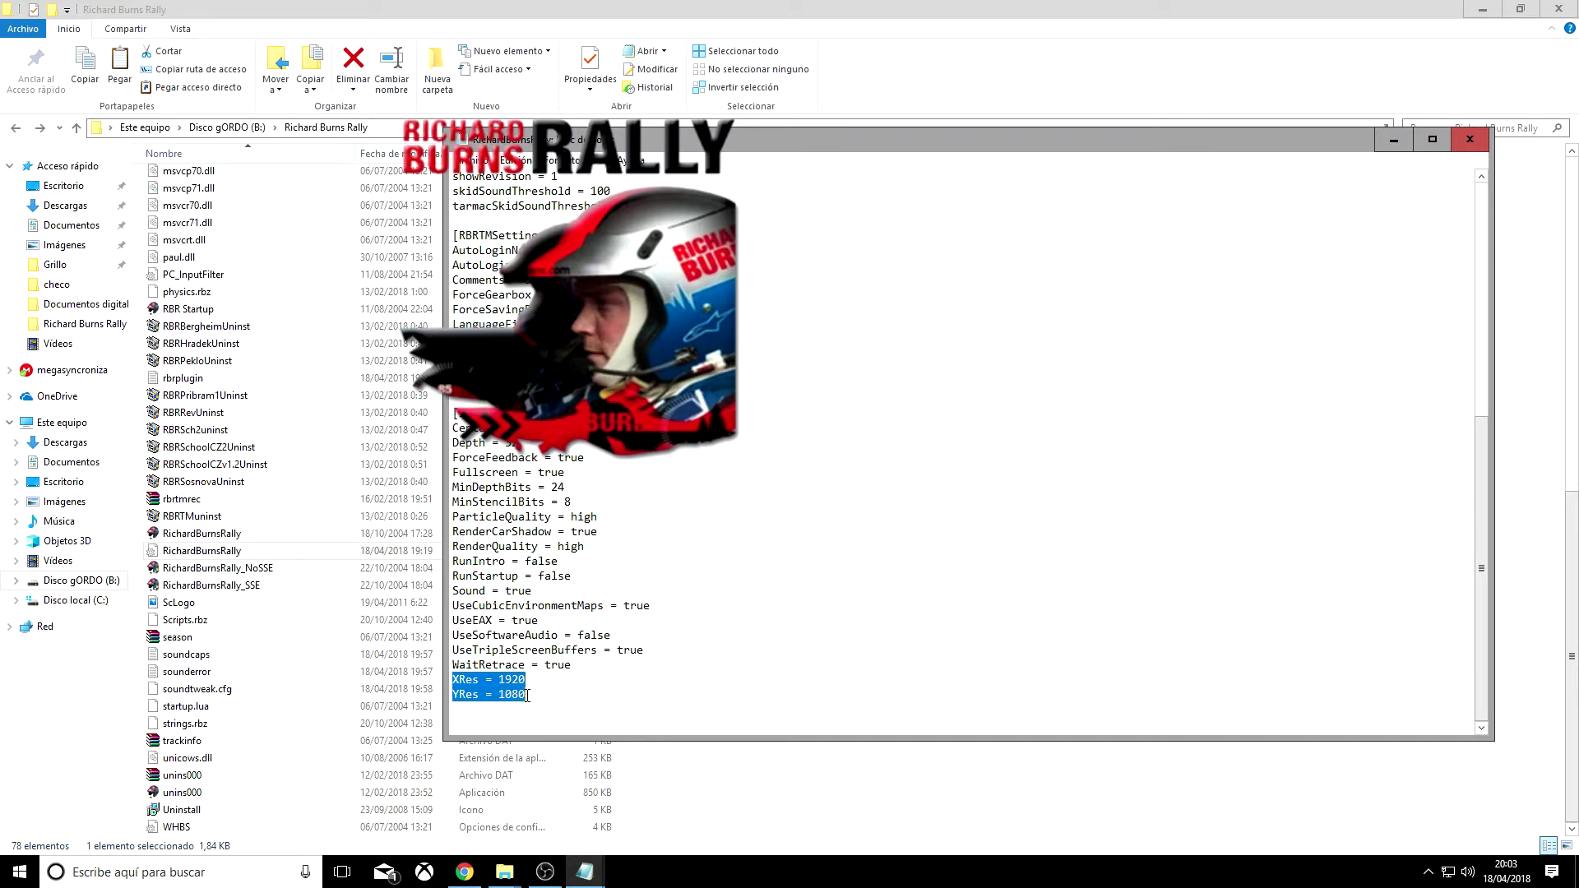
click(568, 701)
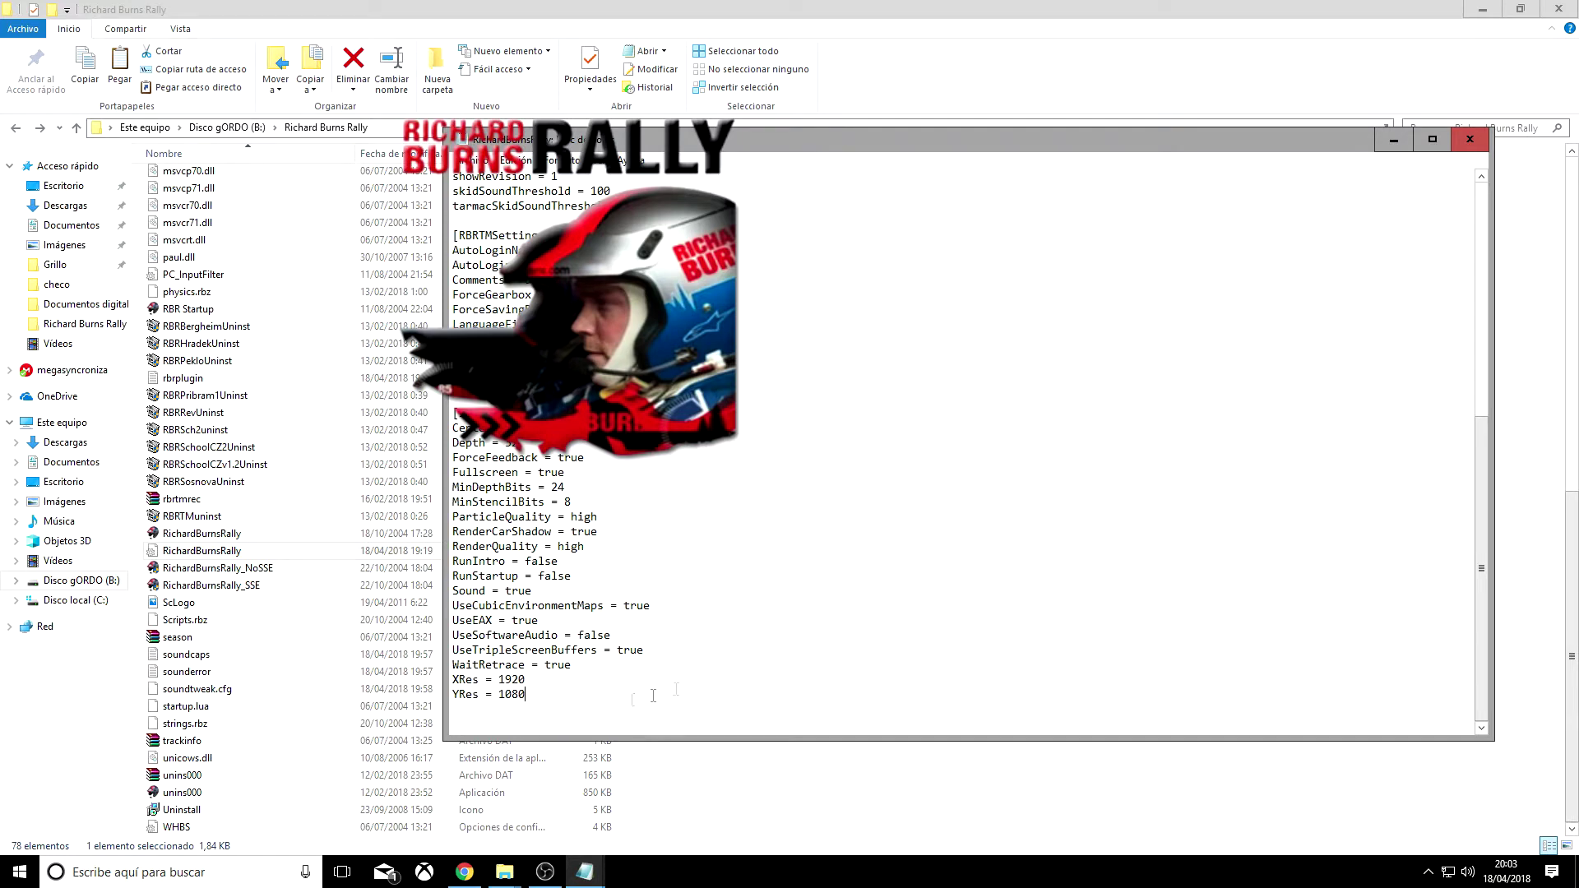
click(1484, 140)
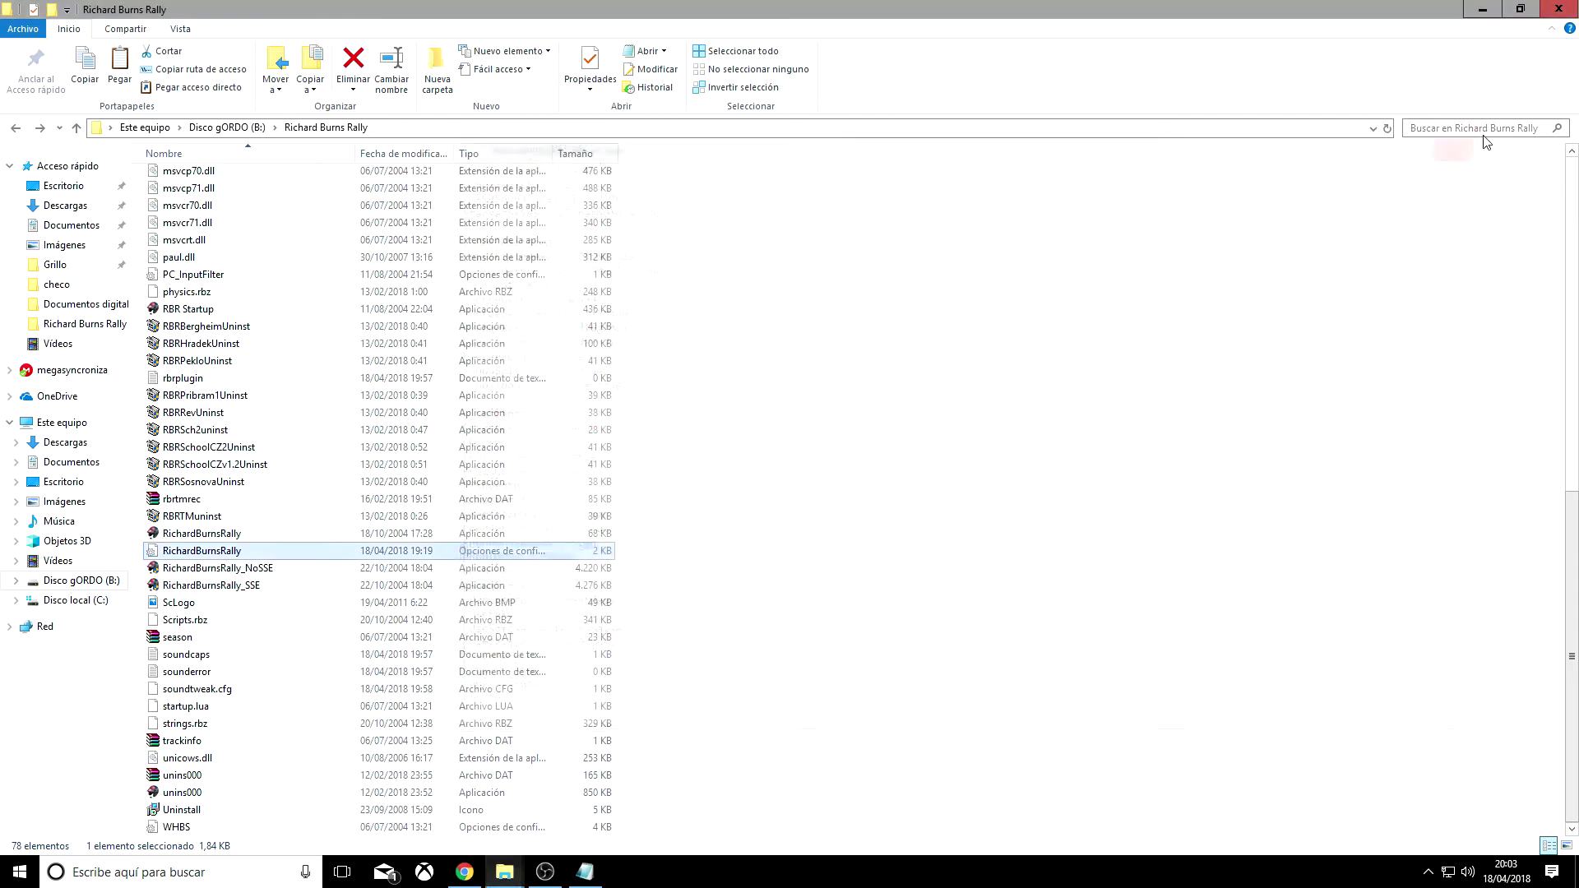
- Switch to Chrome, then to the RBROriginal folder in File Explorer, check its Plugin folder and open the checo folder
click(465, 872)
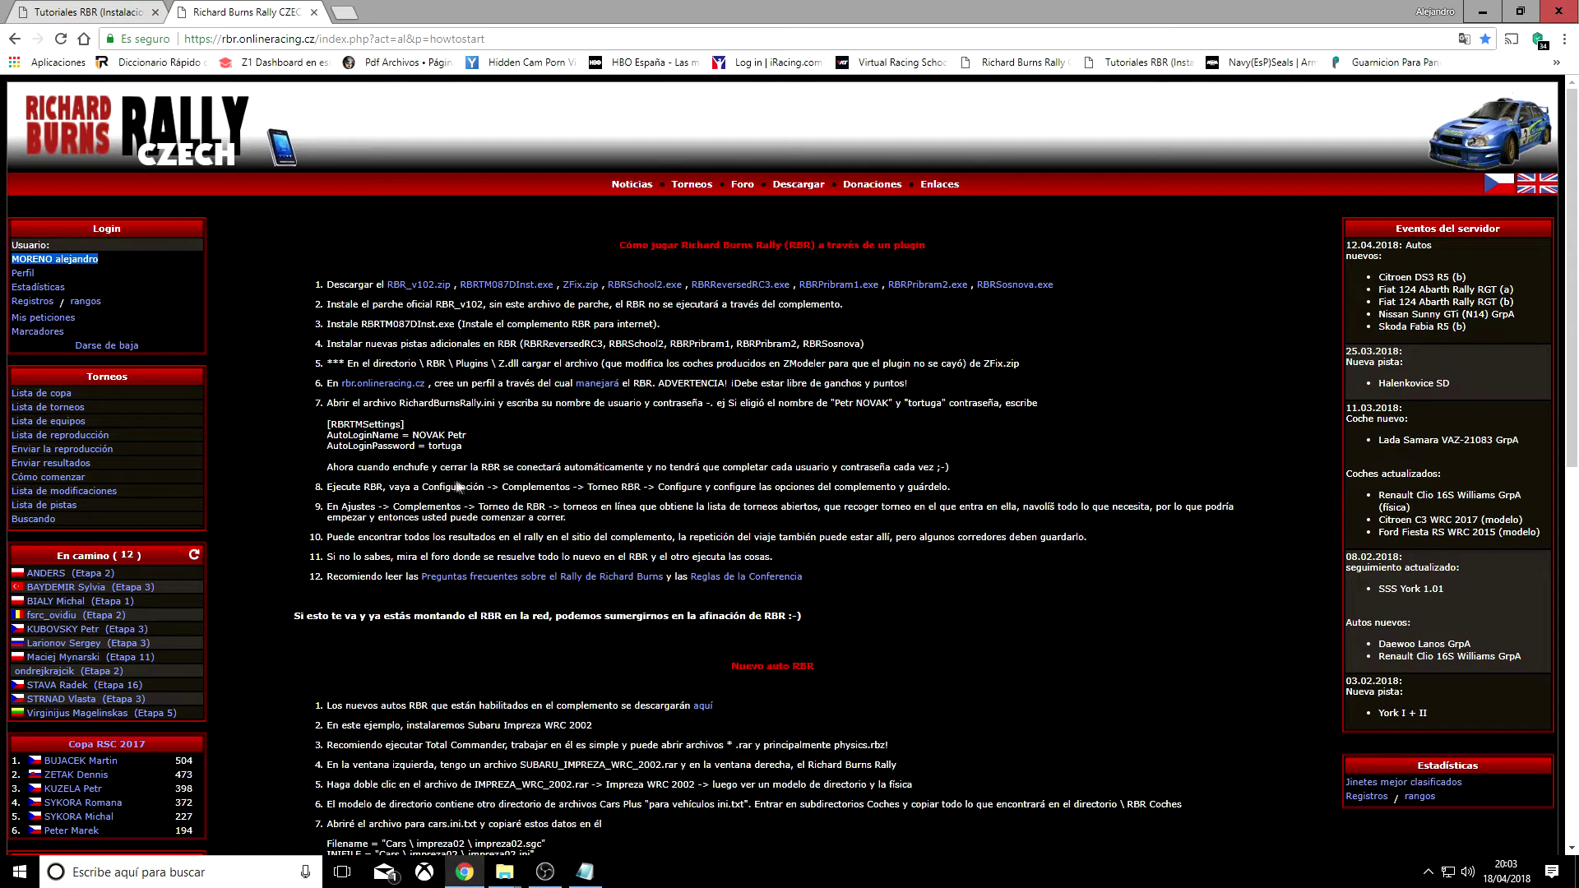
click(505, 872)
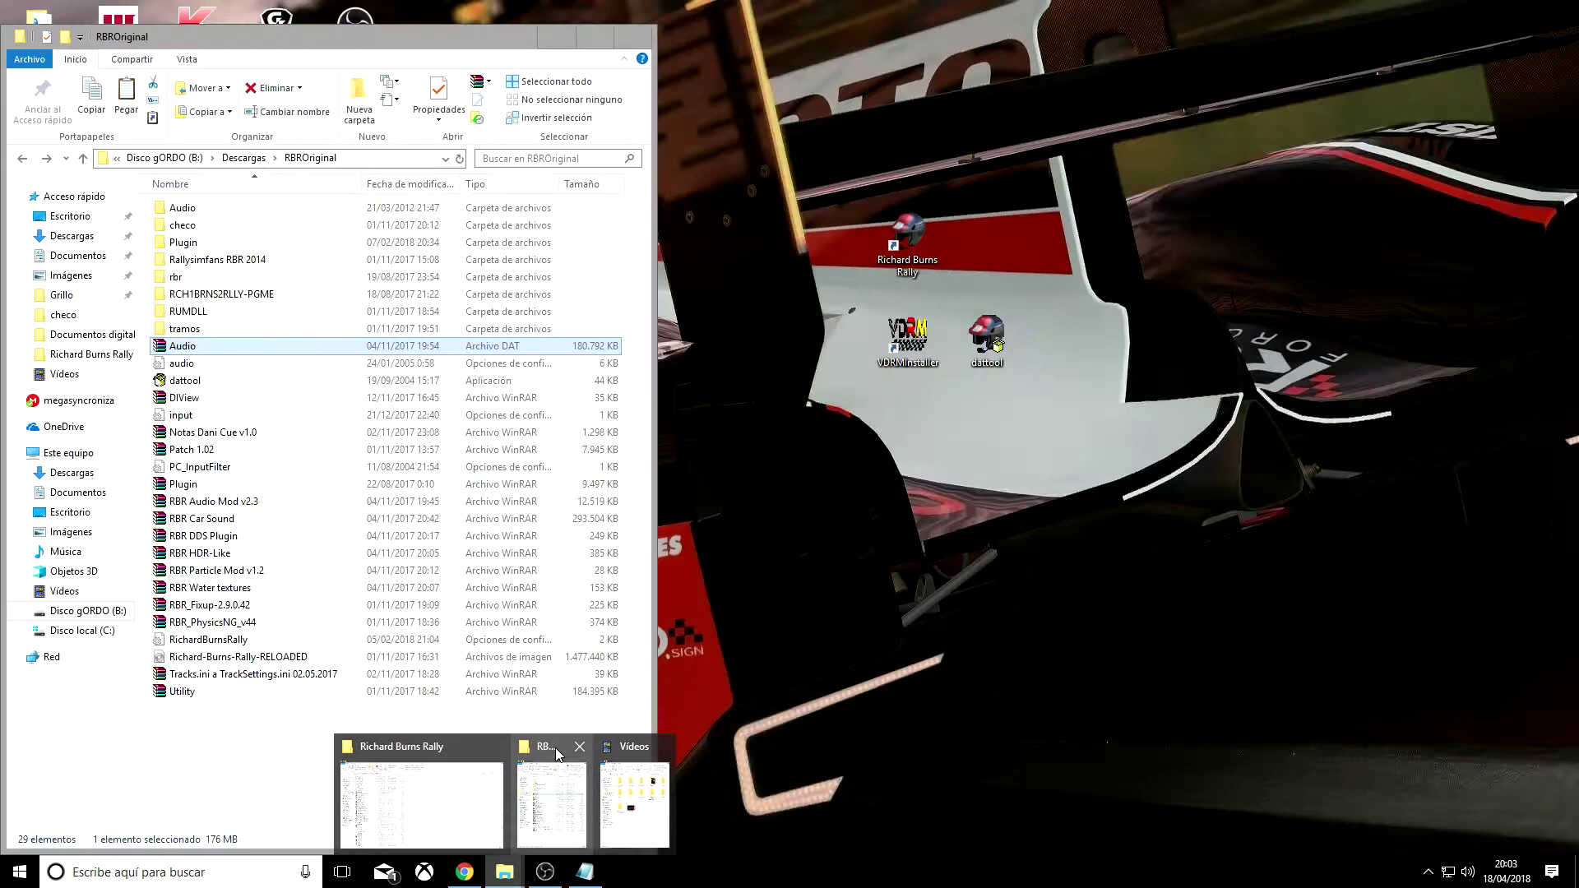
click(556, 753)
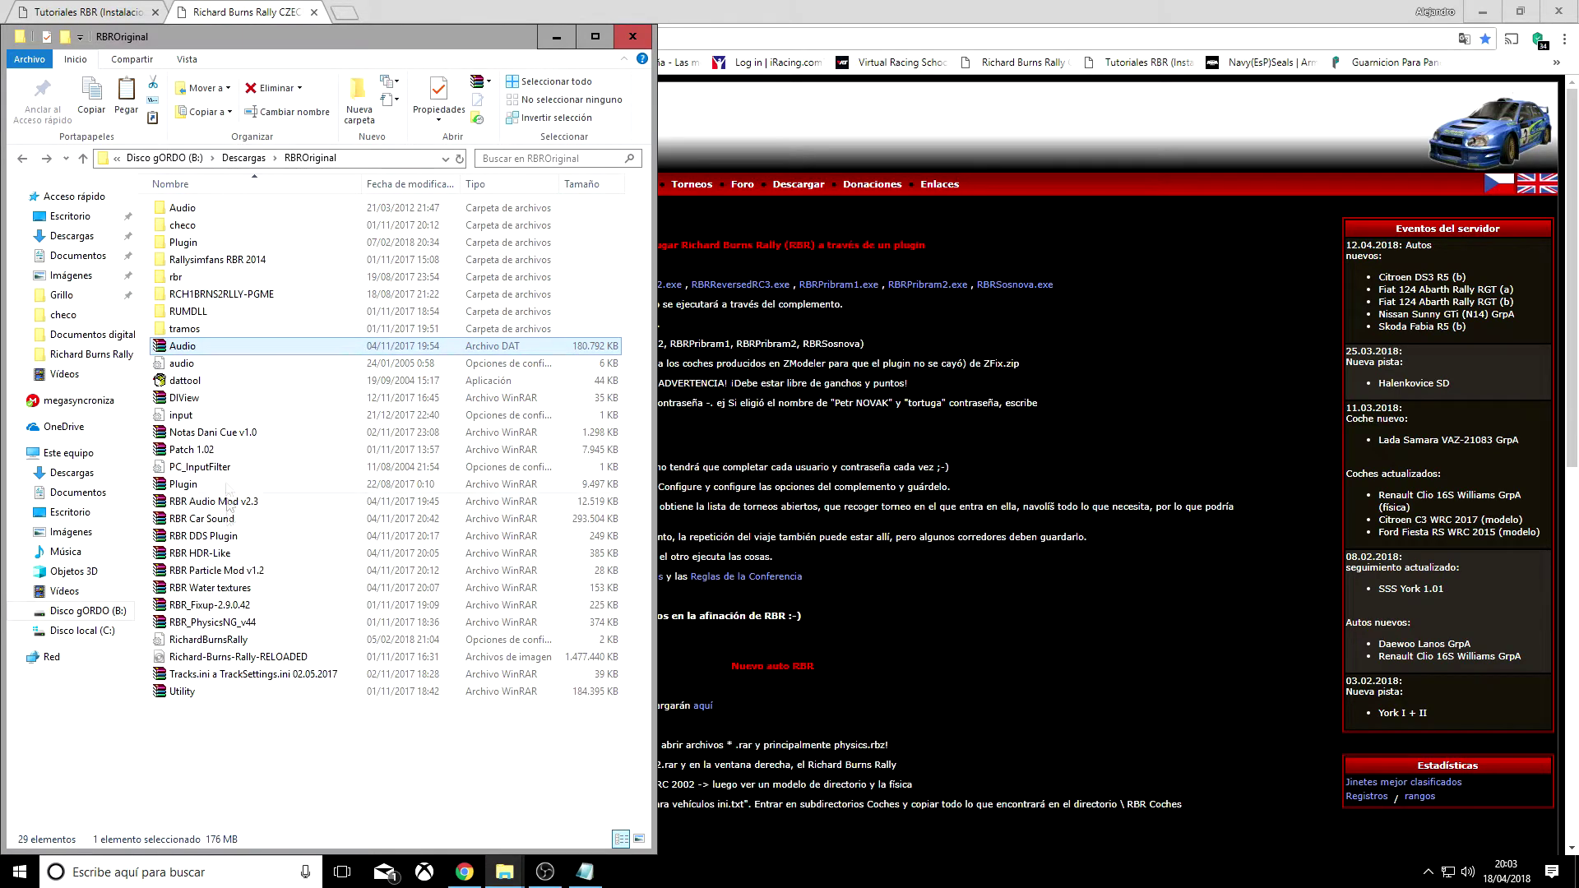
double_click(197, 243)
key(alt+Left)
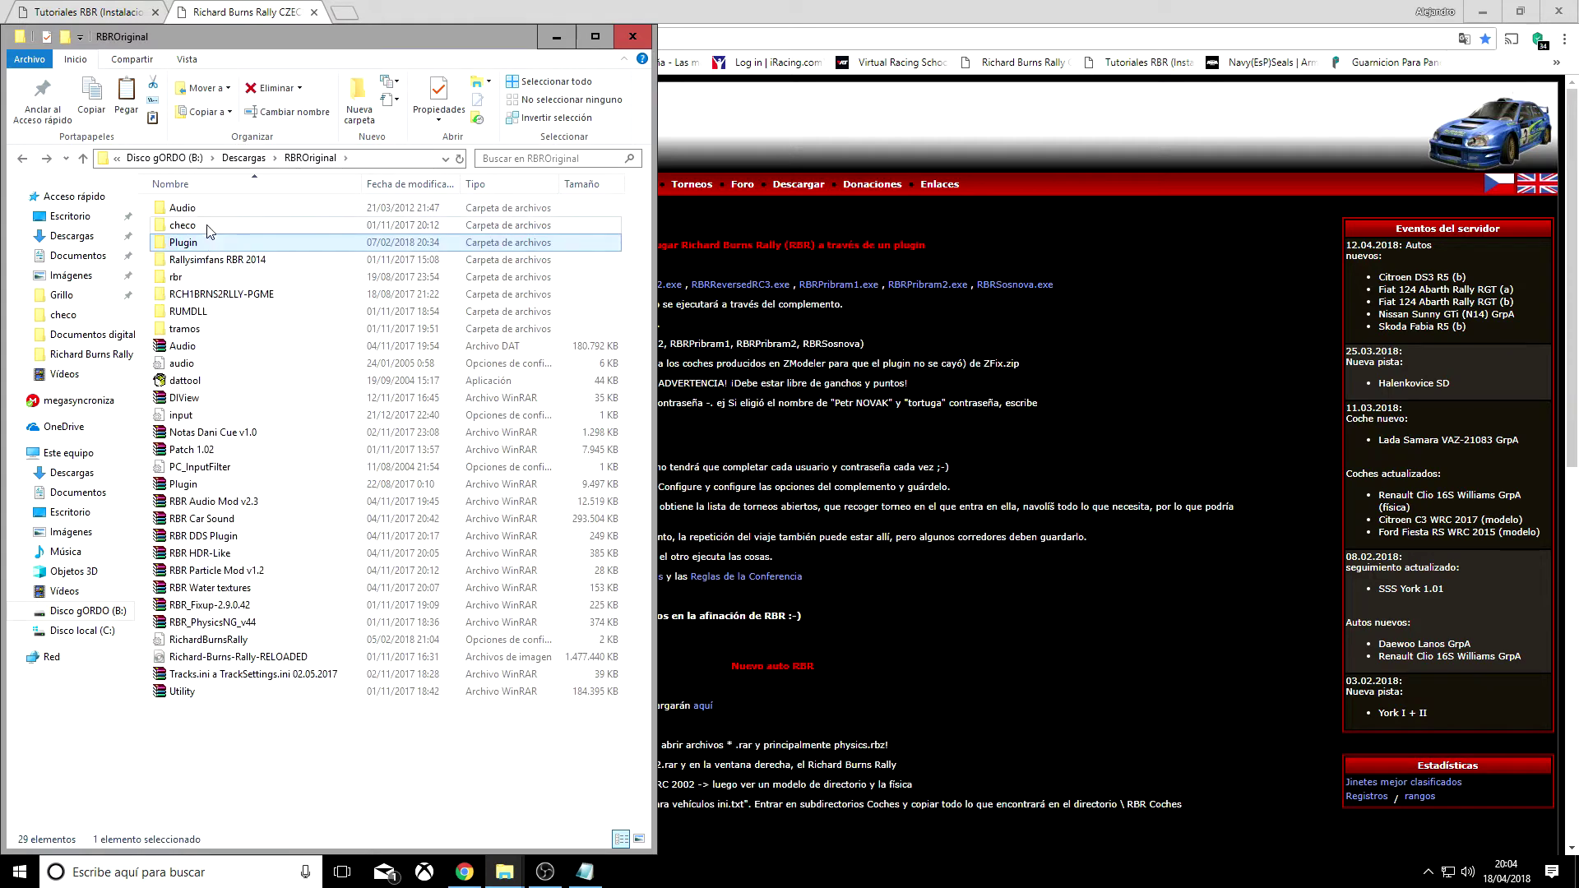
double_click(198, 225)
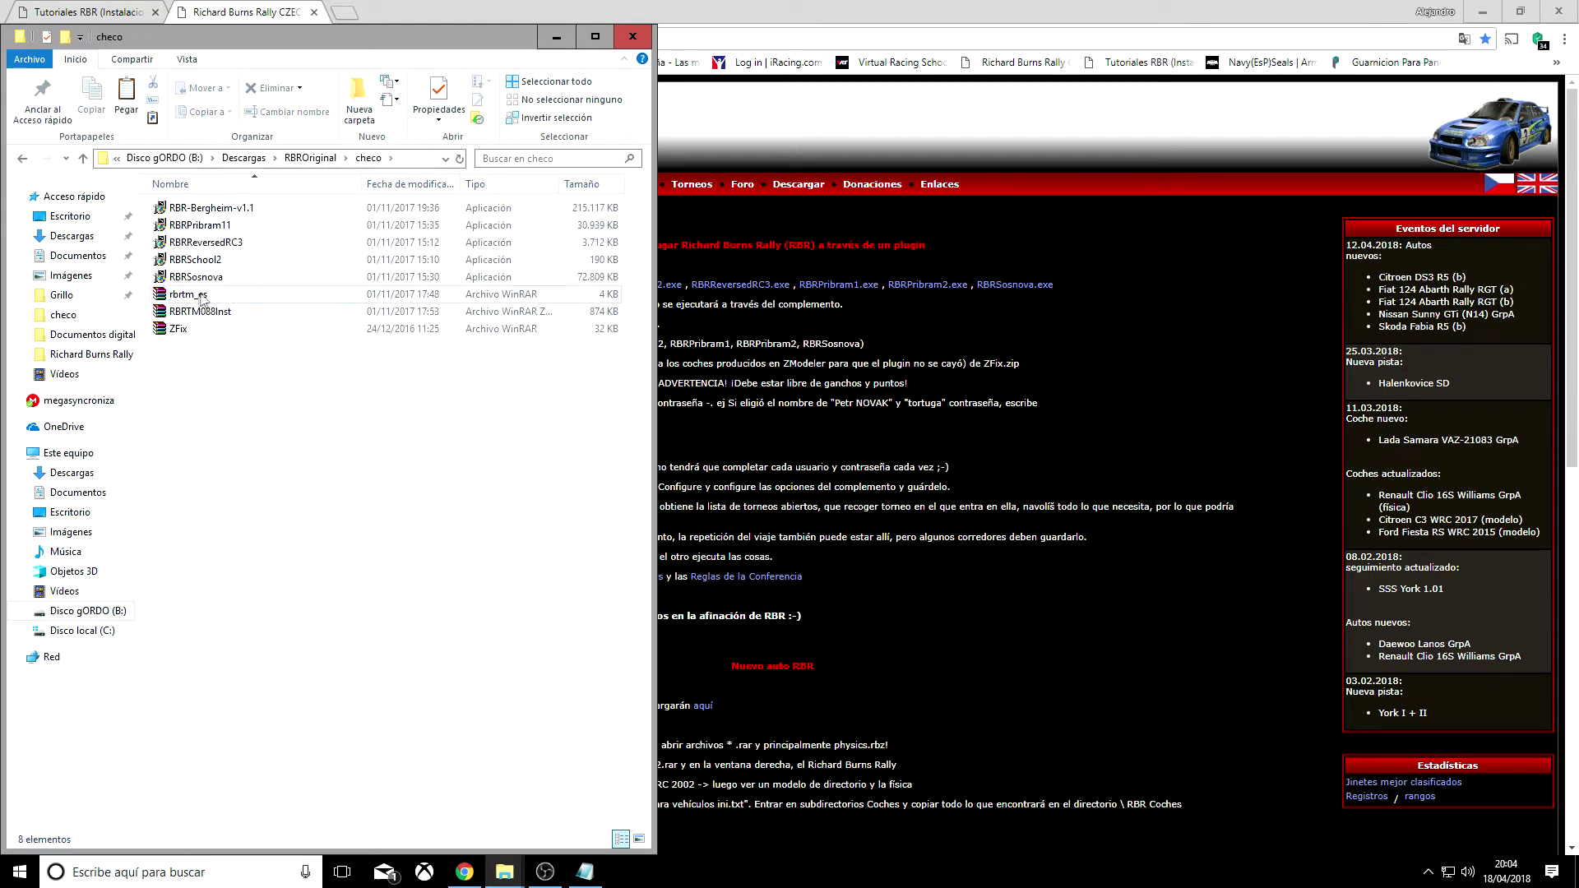
- Read Instrucciones.txt inside the rbrtm_es archive, then close the text file and the archive
double_click(231, 298)
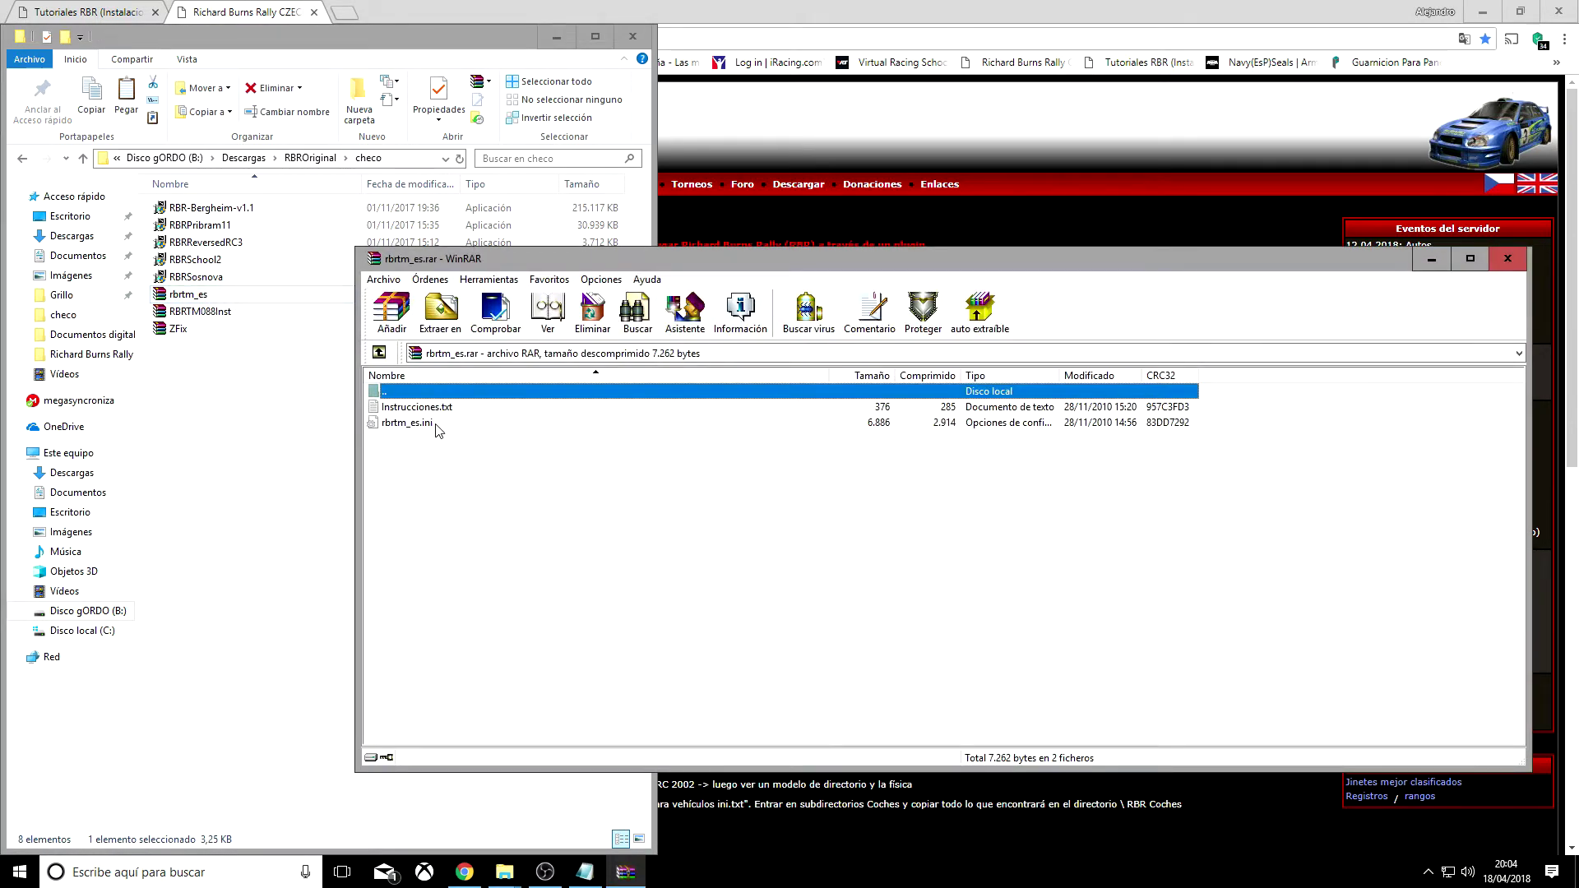
double_click(415, 406)
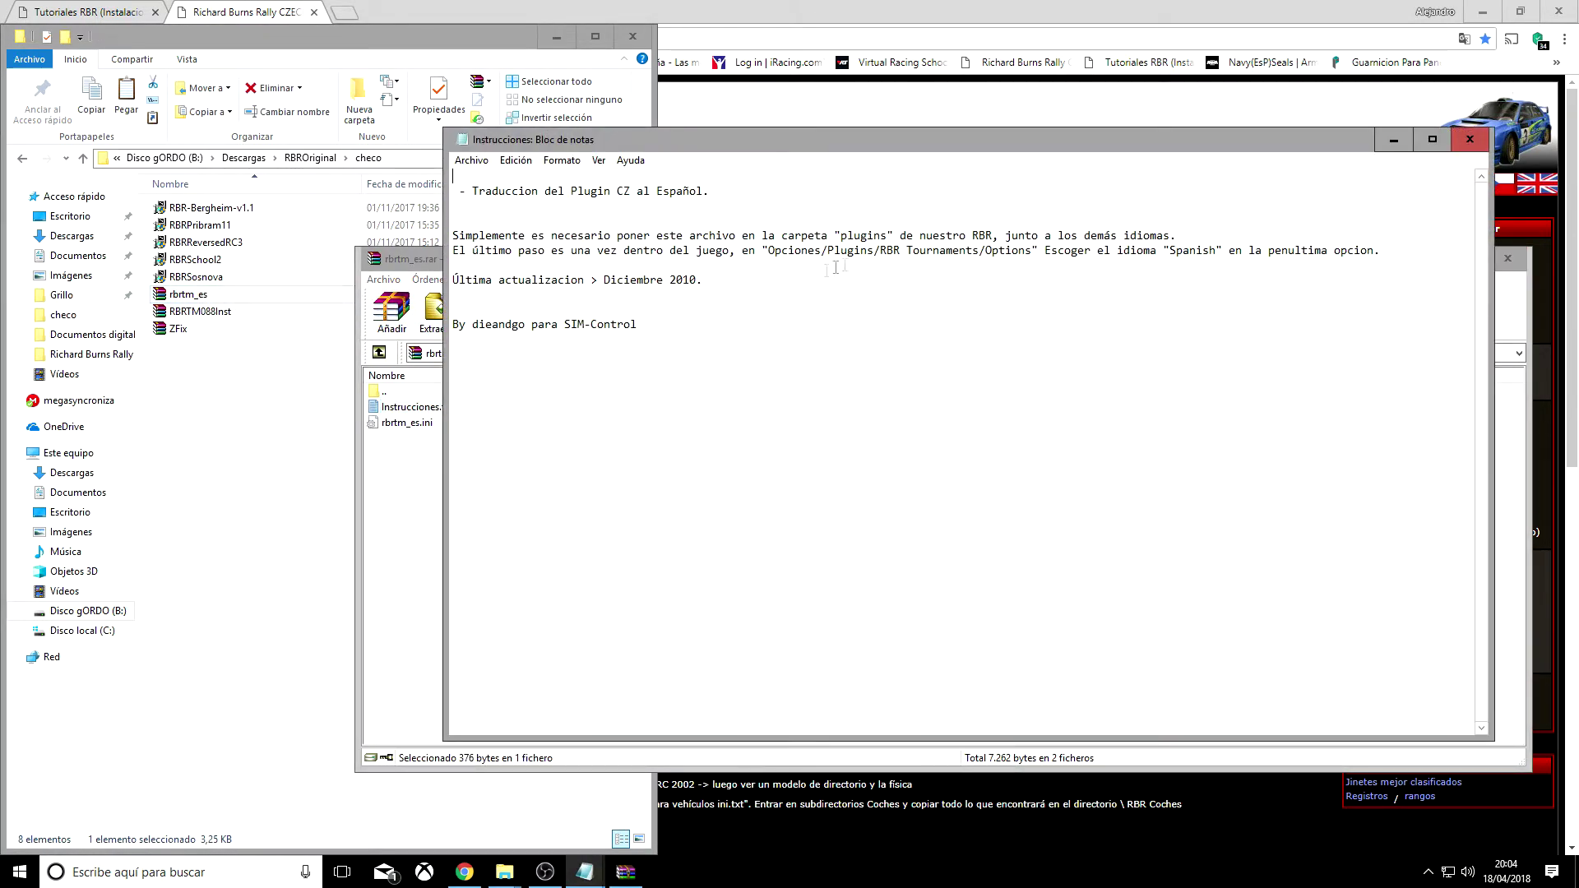
click(1435, 140)
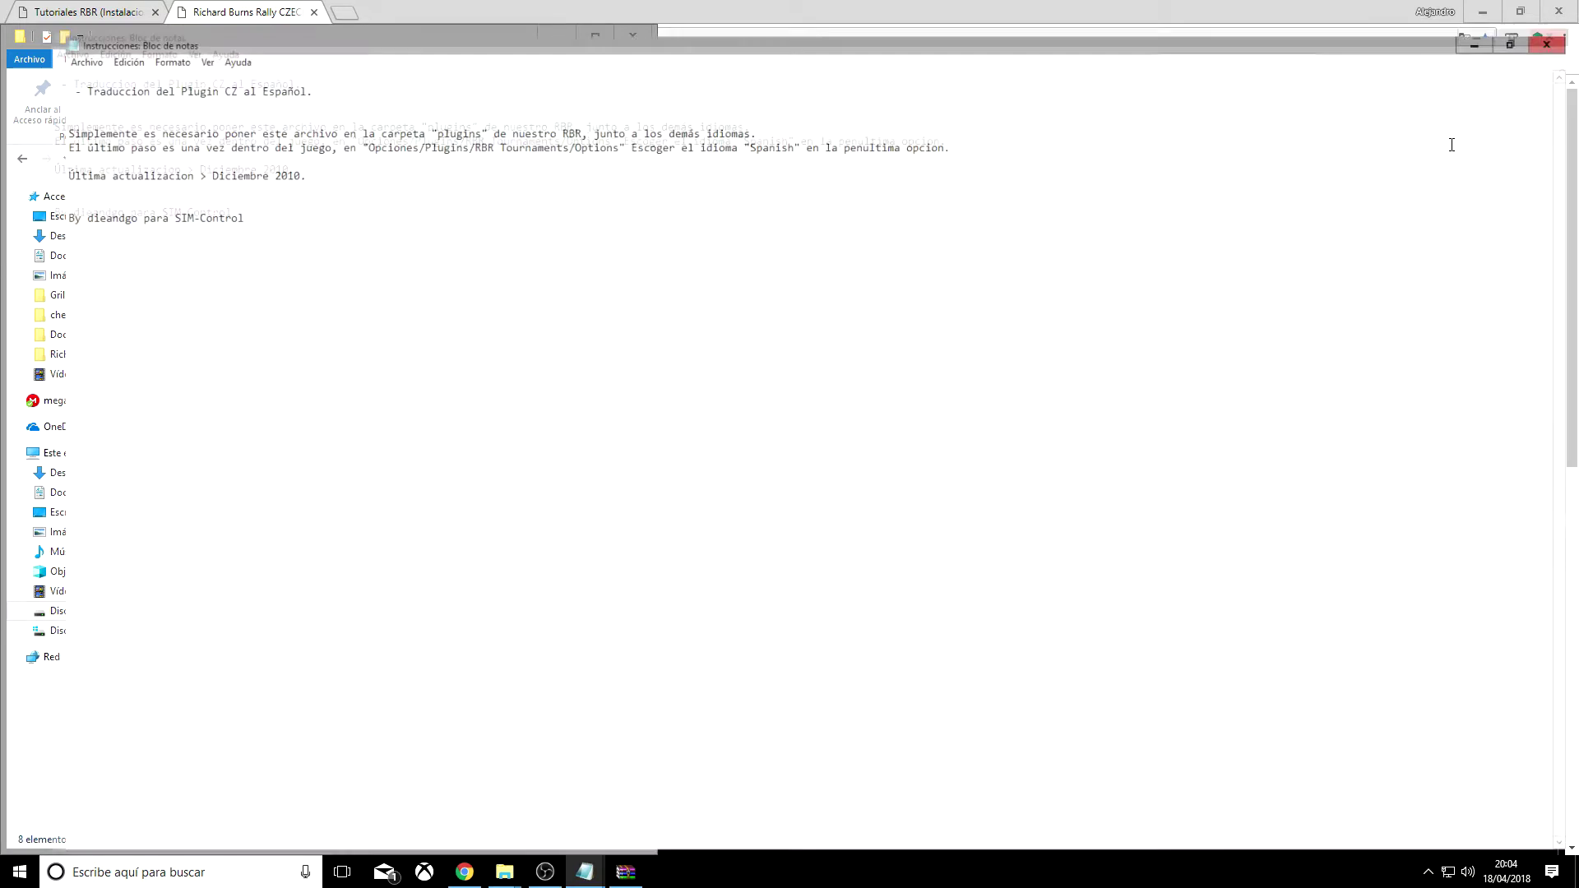
click(1559, 10)
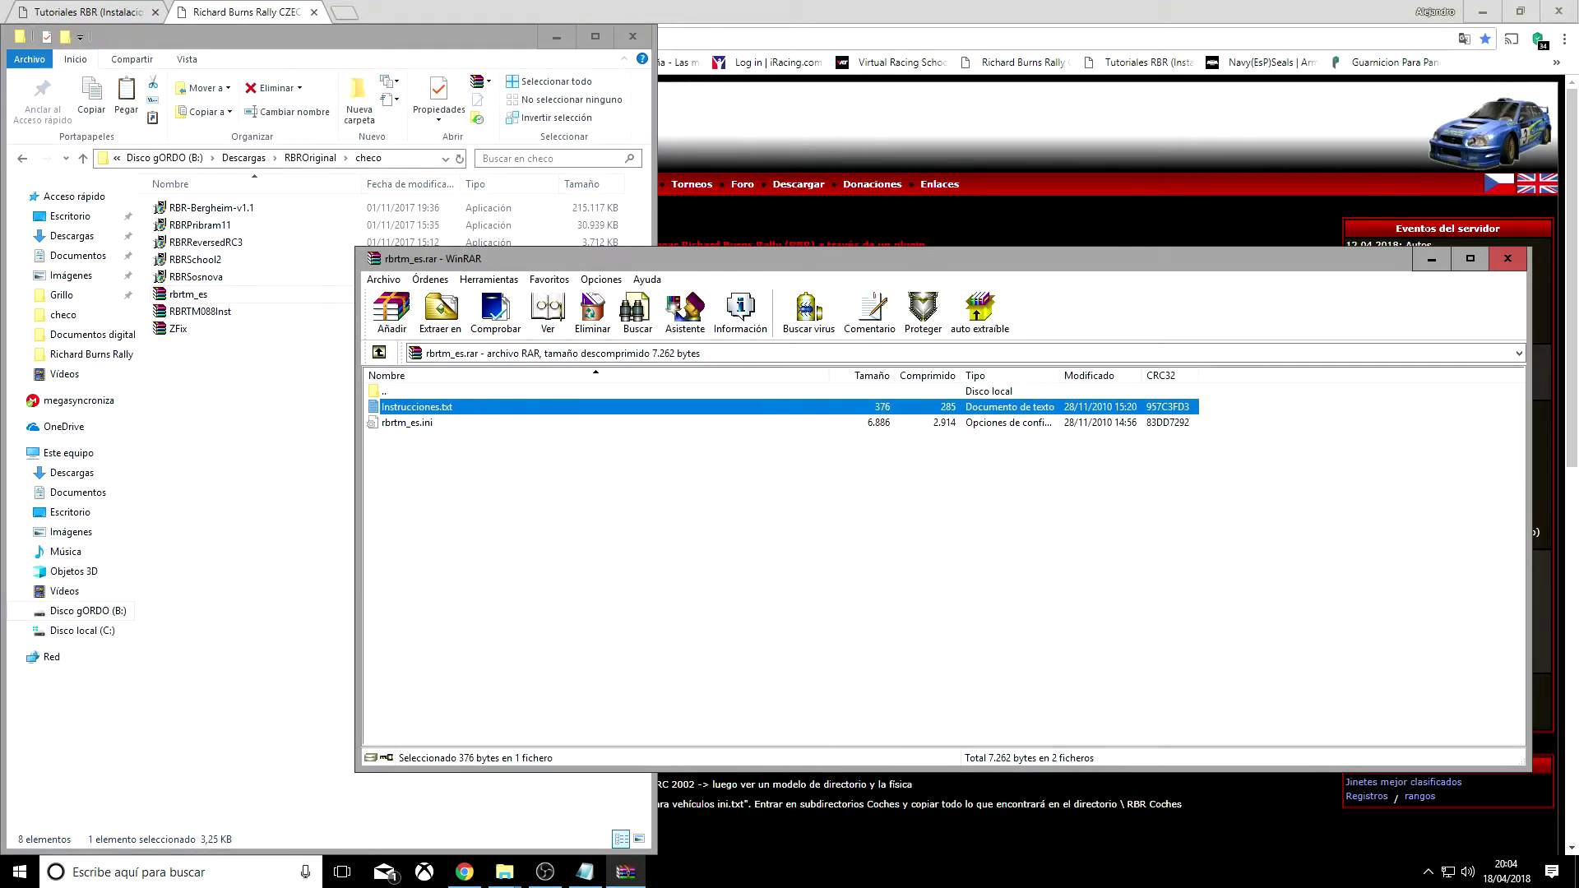
click(1508, 265)
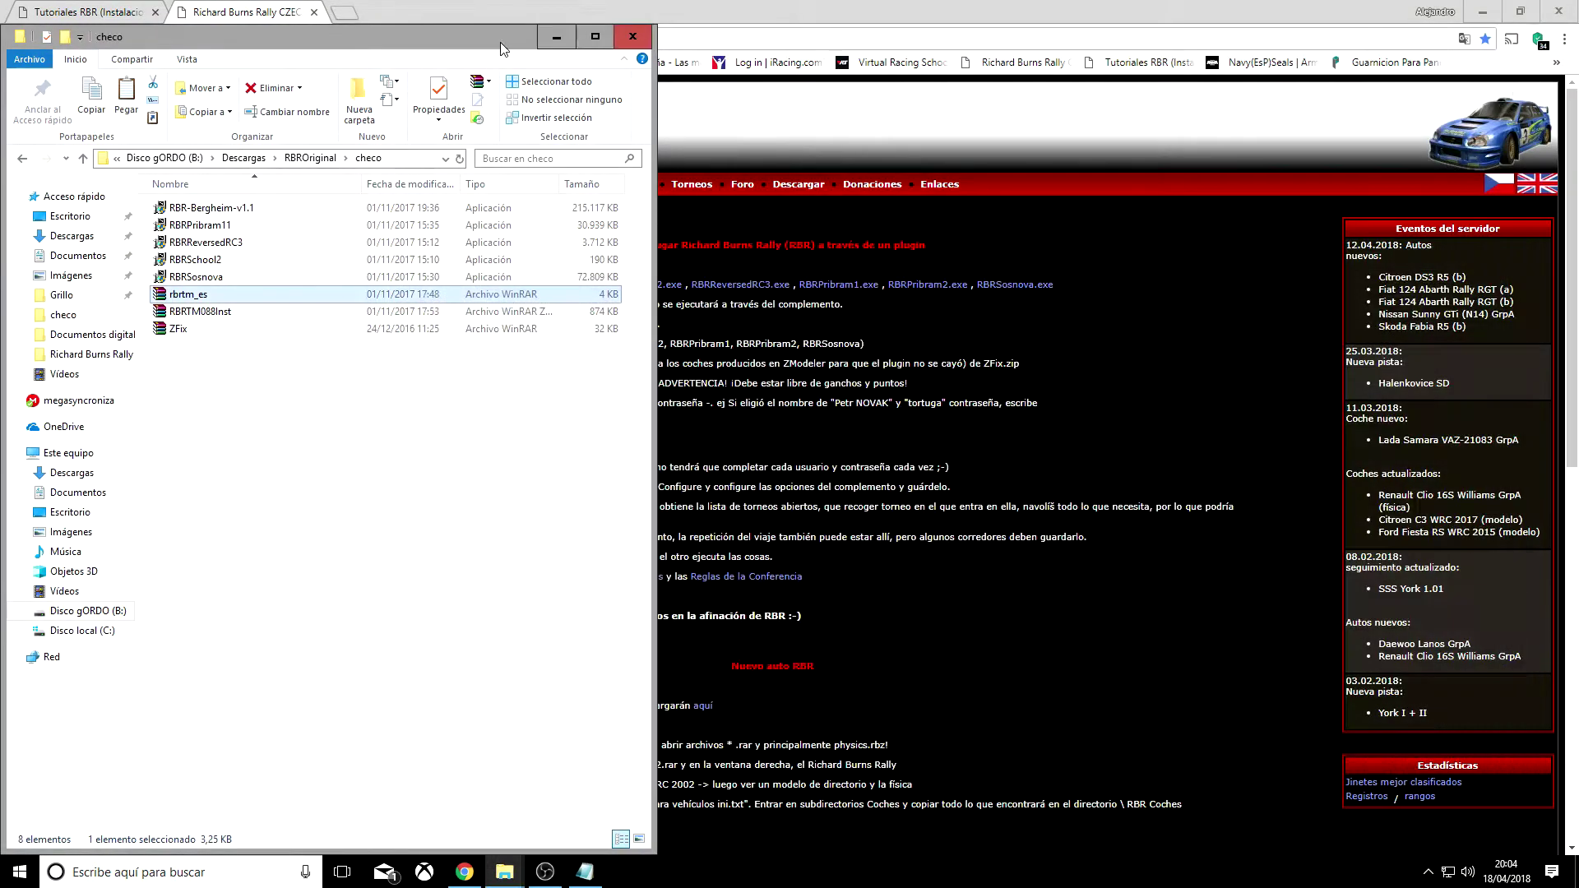
- Close the checo folder, minimize the other windows, launch Richard Burns Rally from the desktop and accept the profile message
click(630, 37)
click(1482, 11)
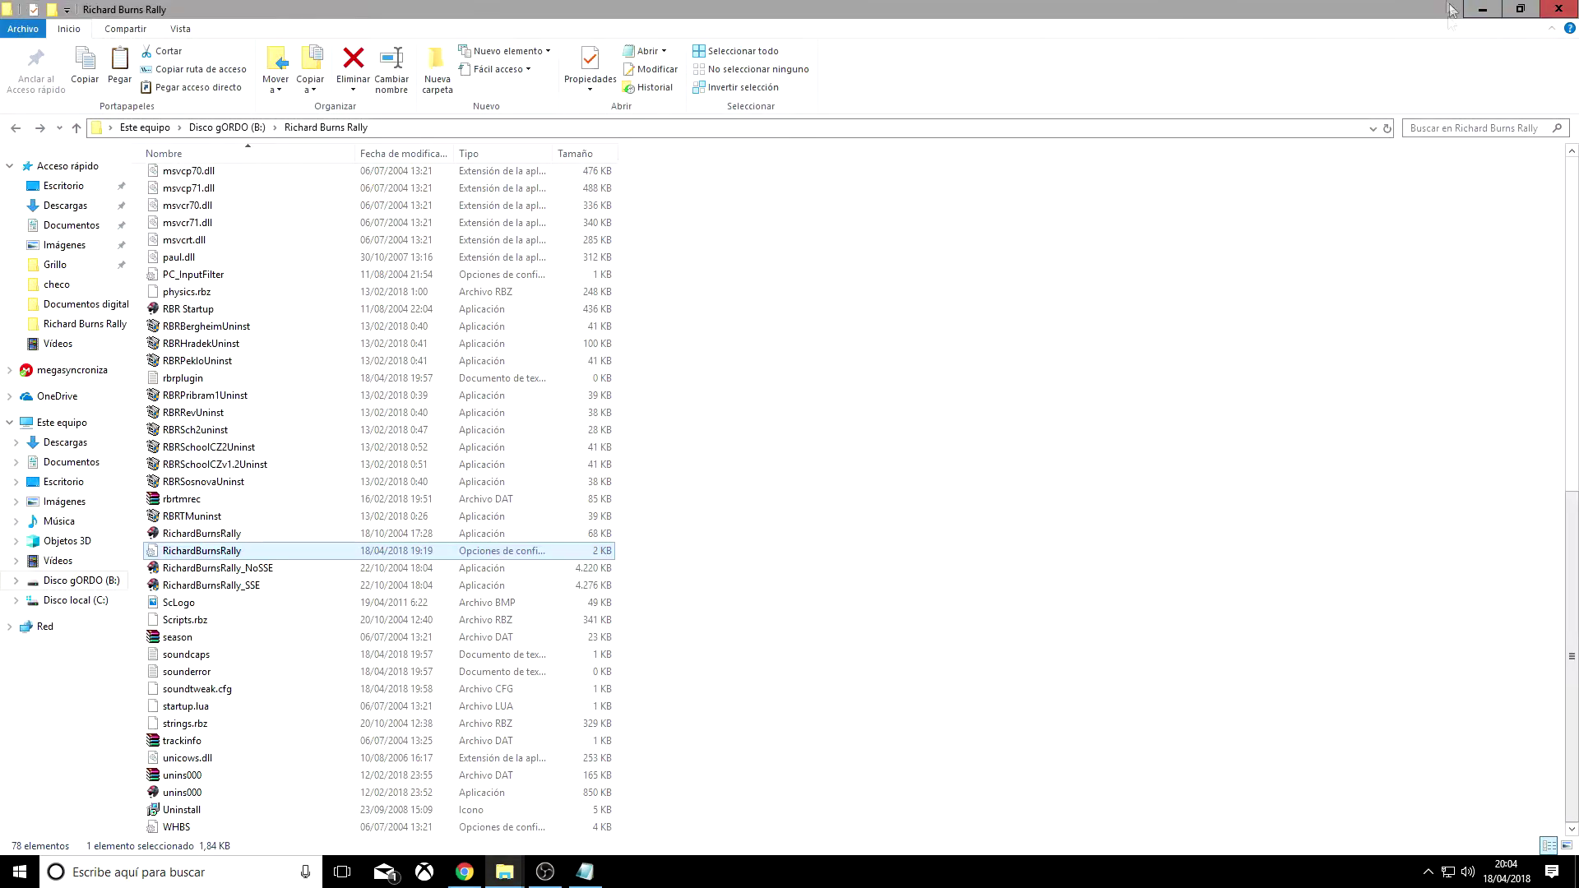
click(1482, 10)
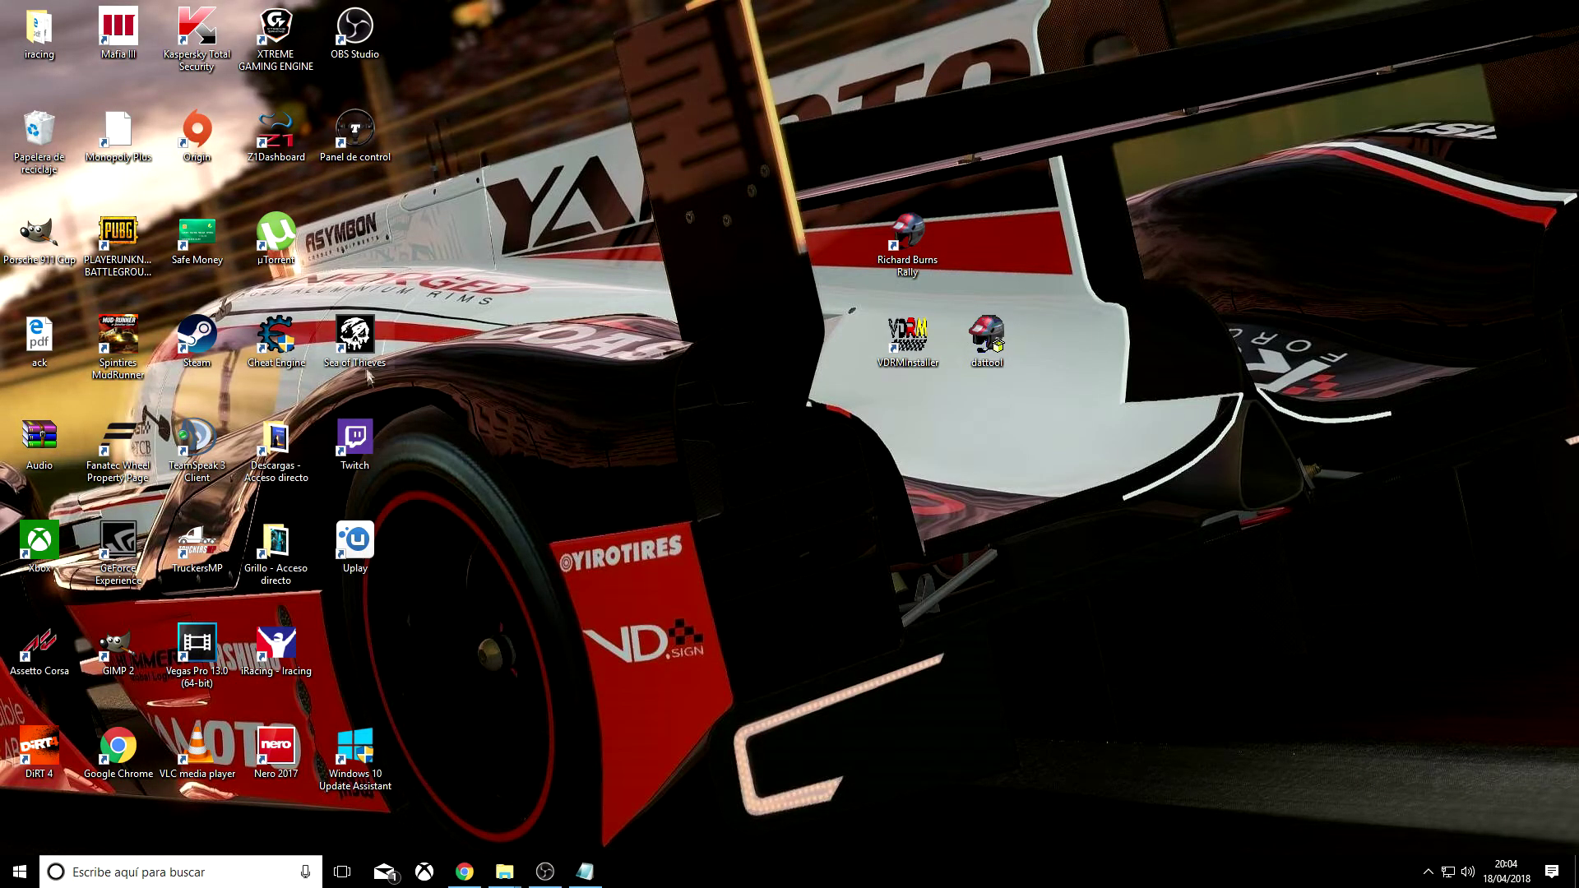
double_click(888, 253)
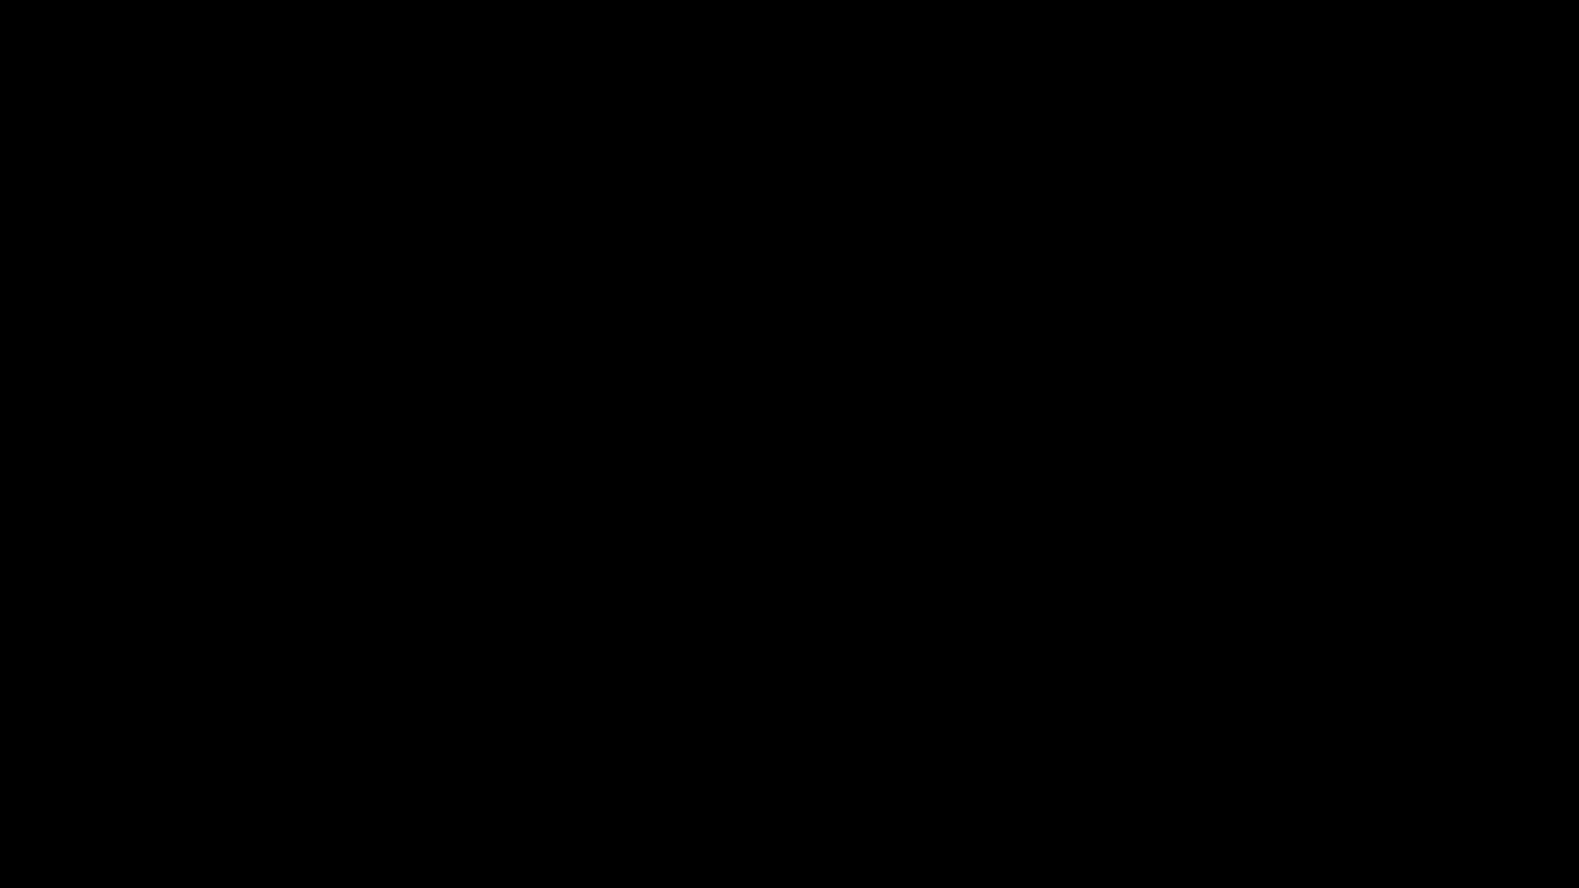
key(Return)
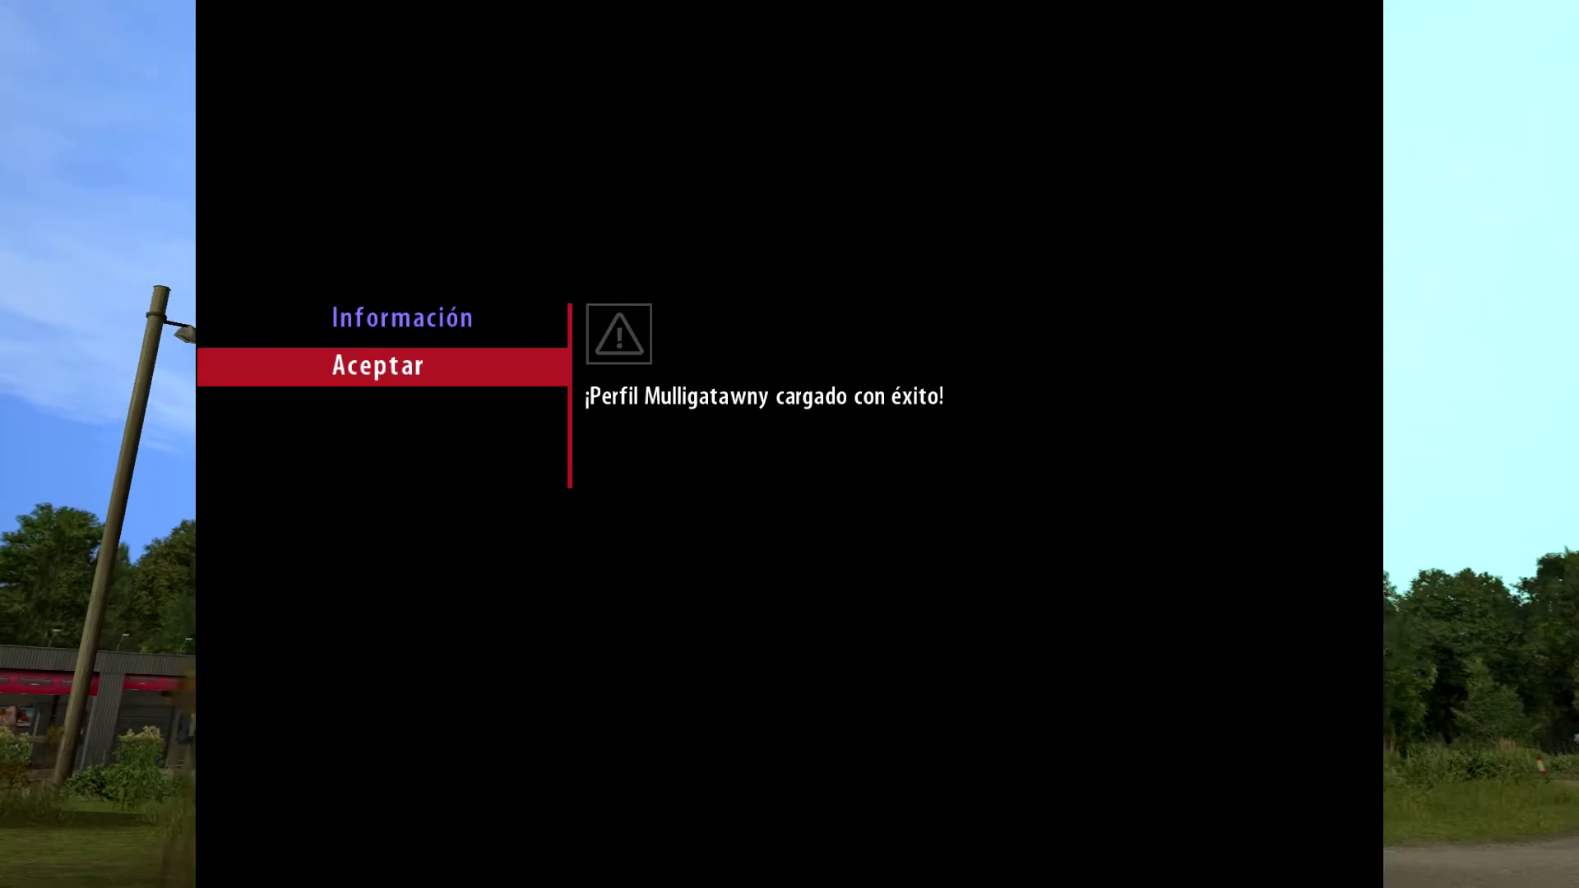
key(Return)
- Open Options from the game's main menu
key(Down)
key(Down)
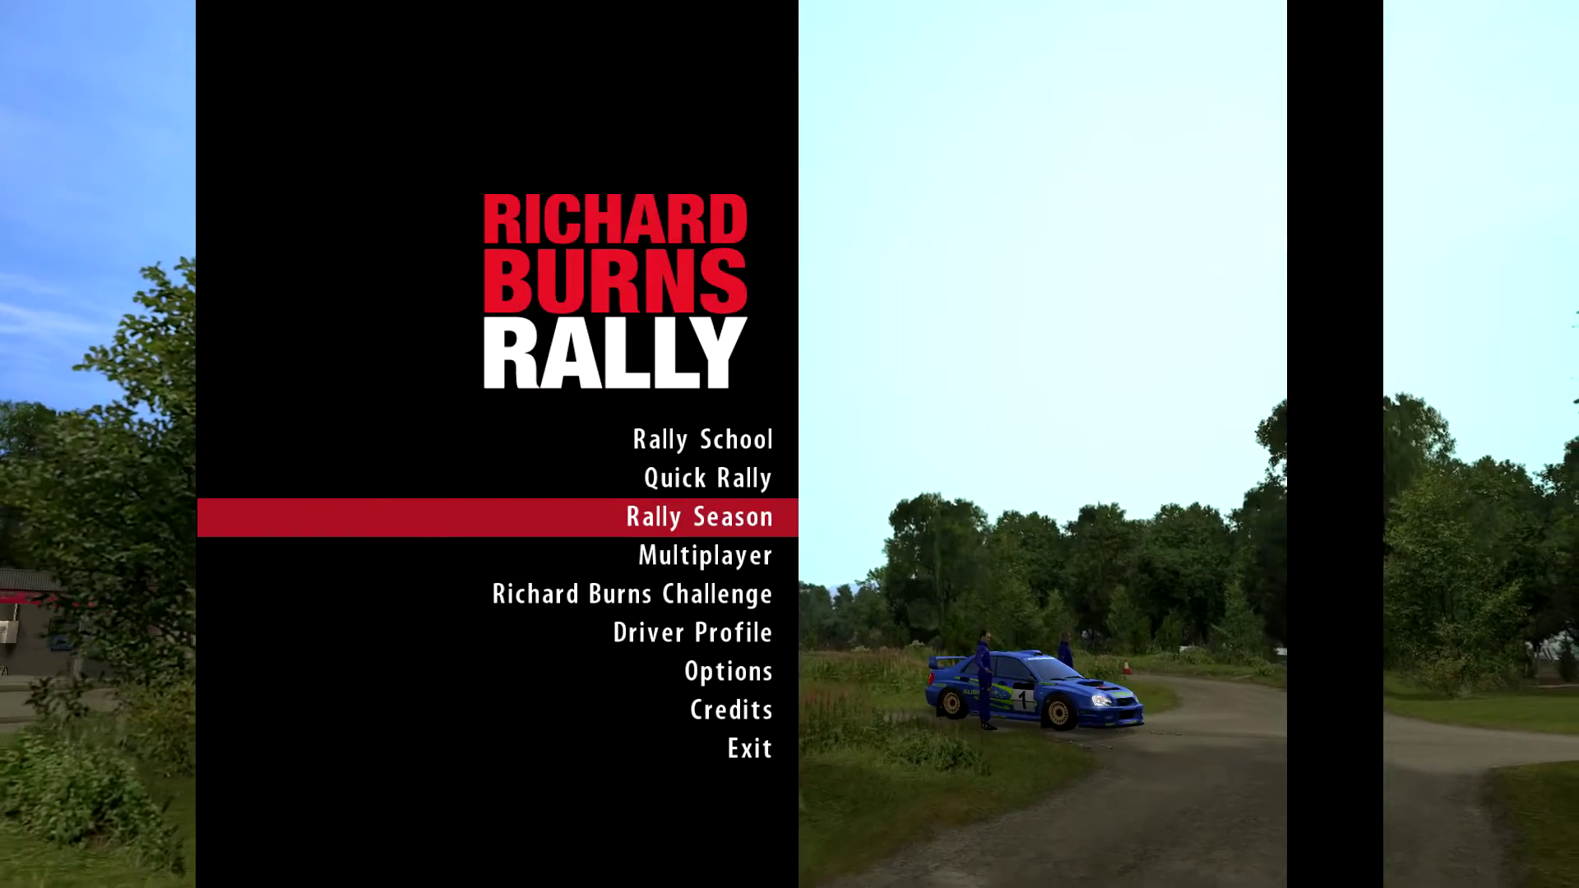
key(Down)
key(Down)
key(Down)
key(Down)
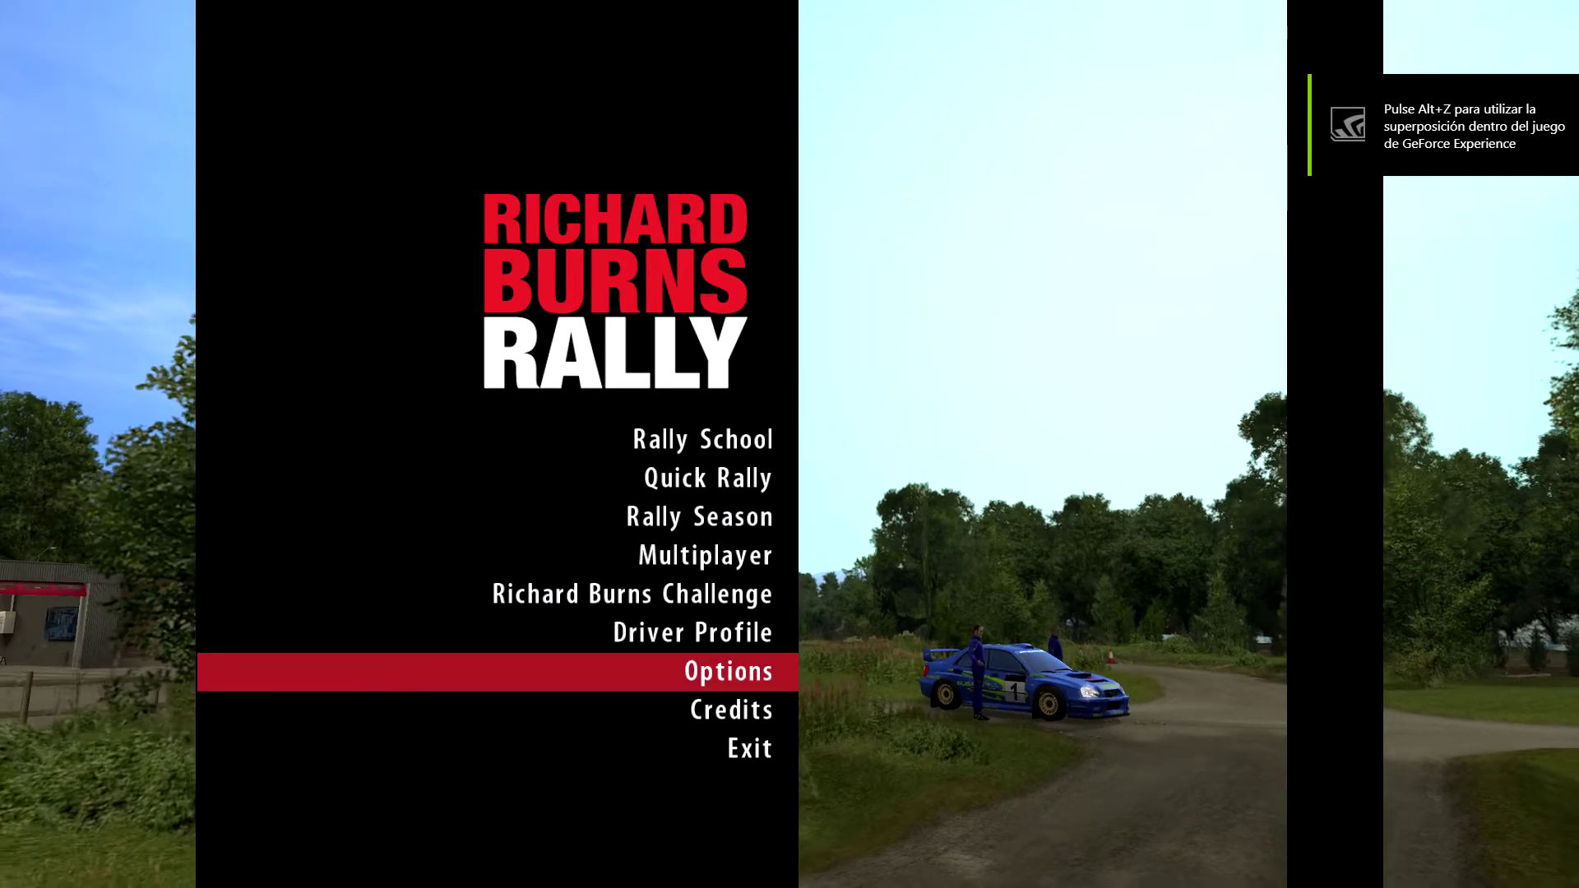
key(Return)
- Go through the main options and open the Audio settings to view the sound volumes
key(Down)
key(Down)
key(Down)
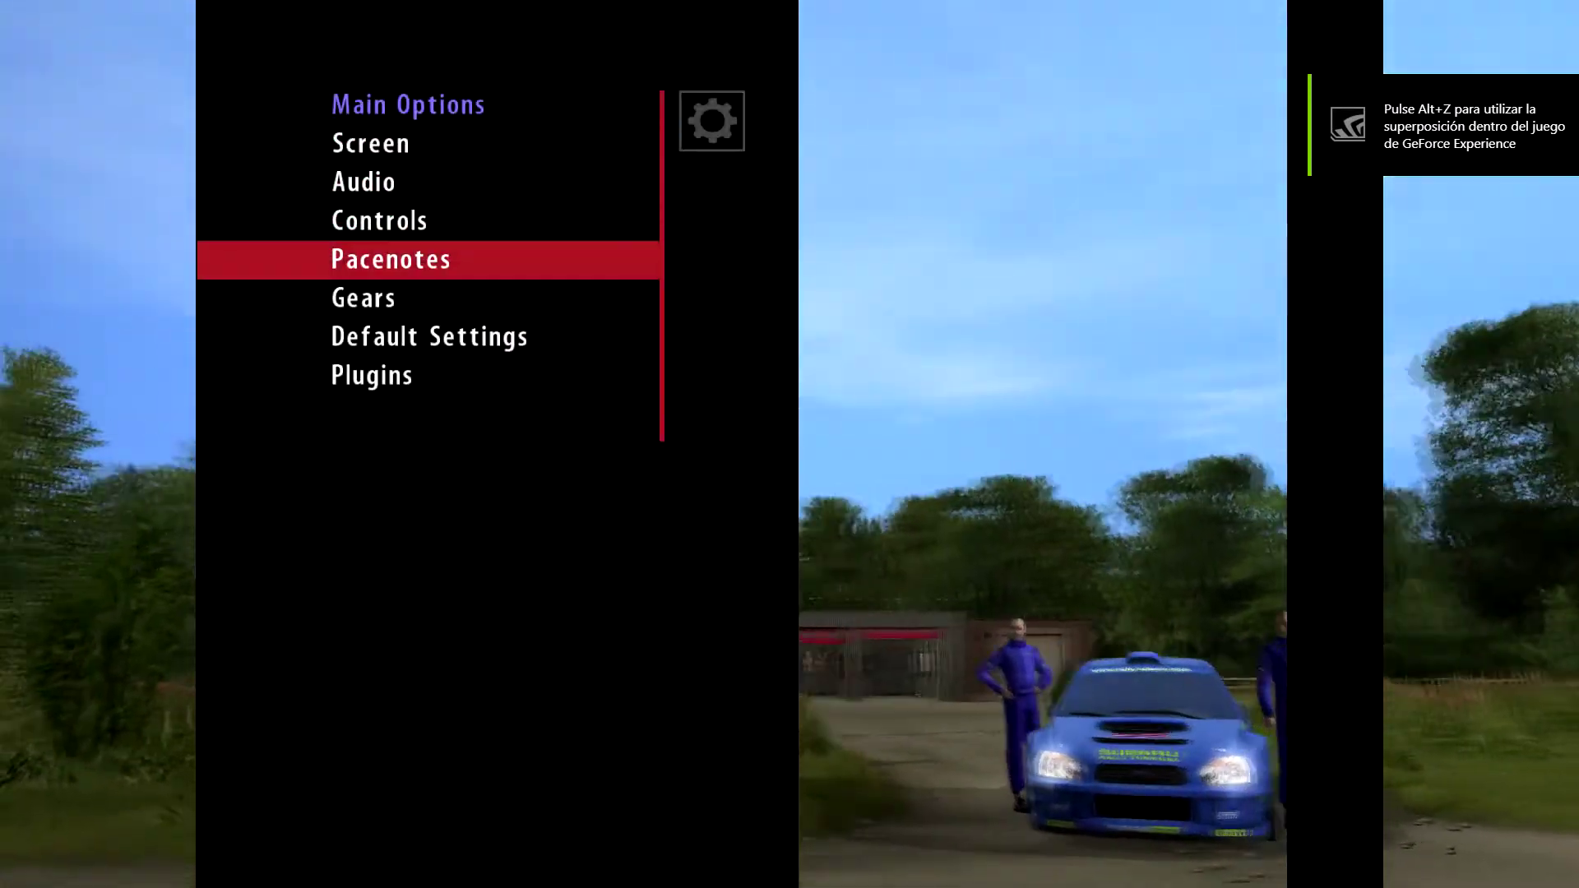
key(Up)
key(Up)
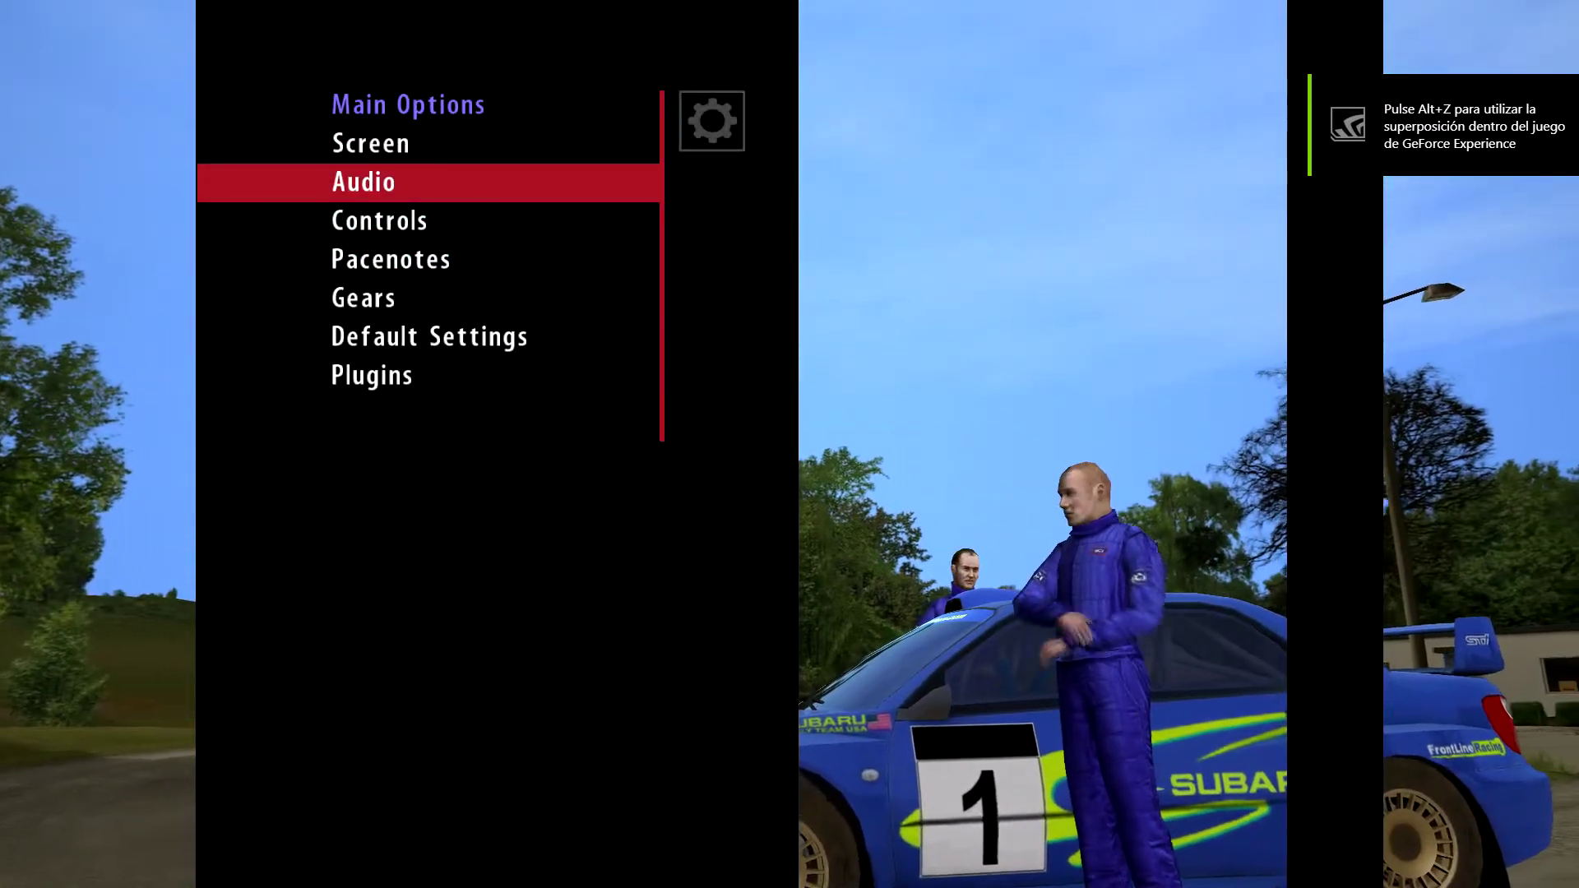
key(Up)
key(Down)
key(Down)
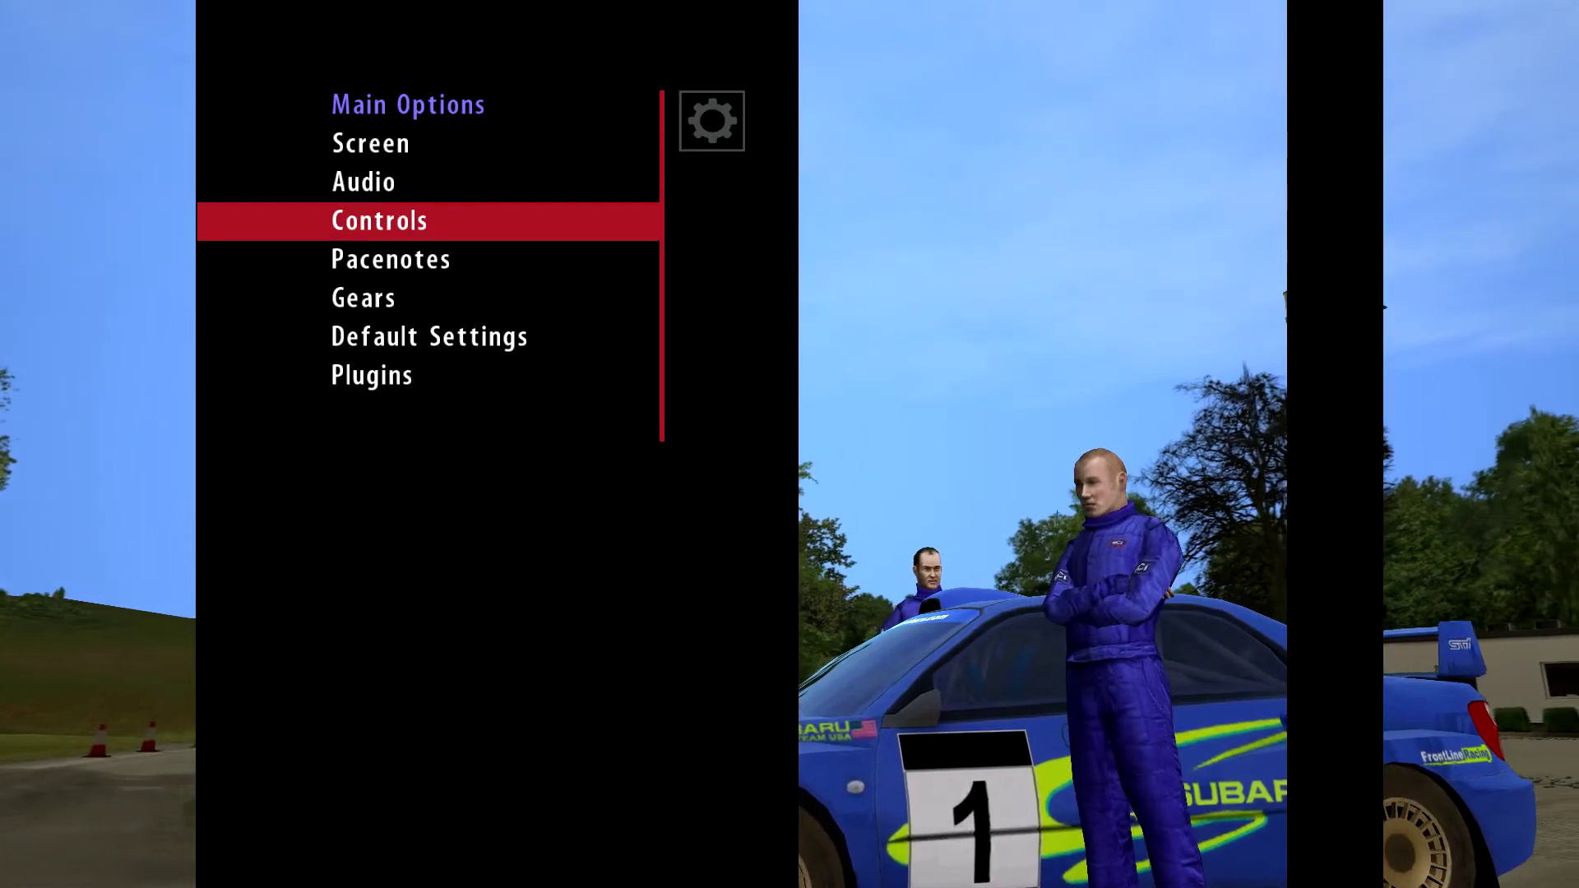
key(Up)
key(Return)
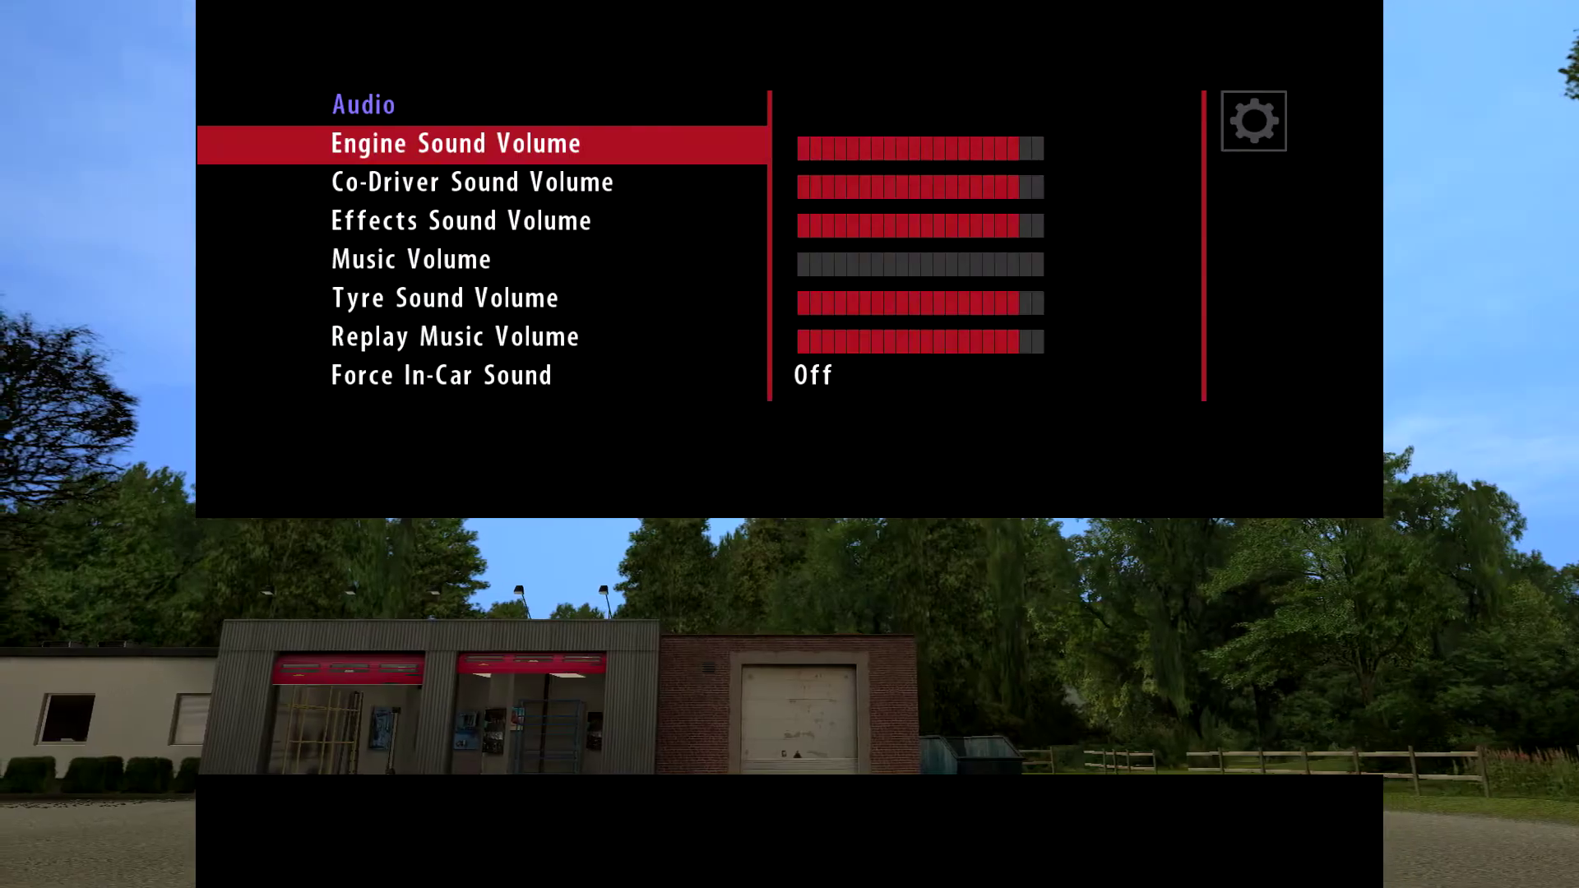
- Leave the Audio settings and open the Pacenotes settings to view them
key(Escape)
key(Down)
key(Down)
key(Return)
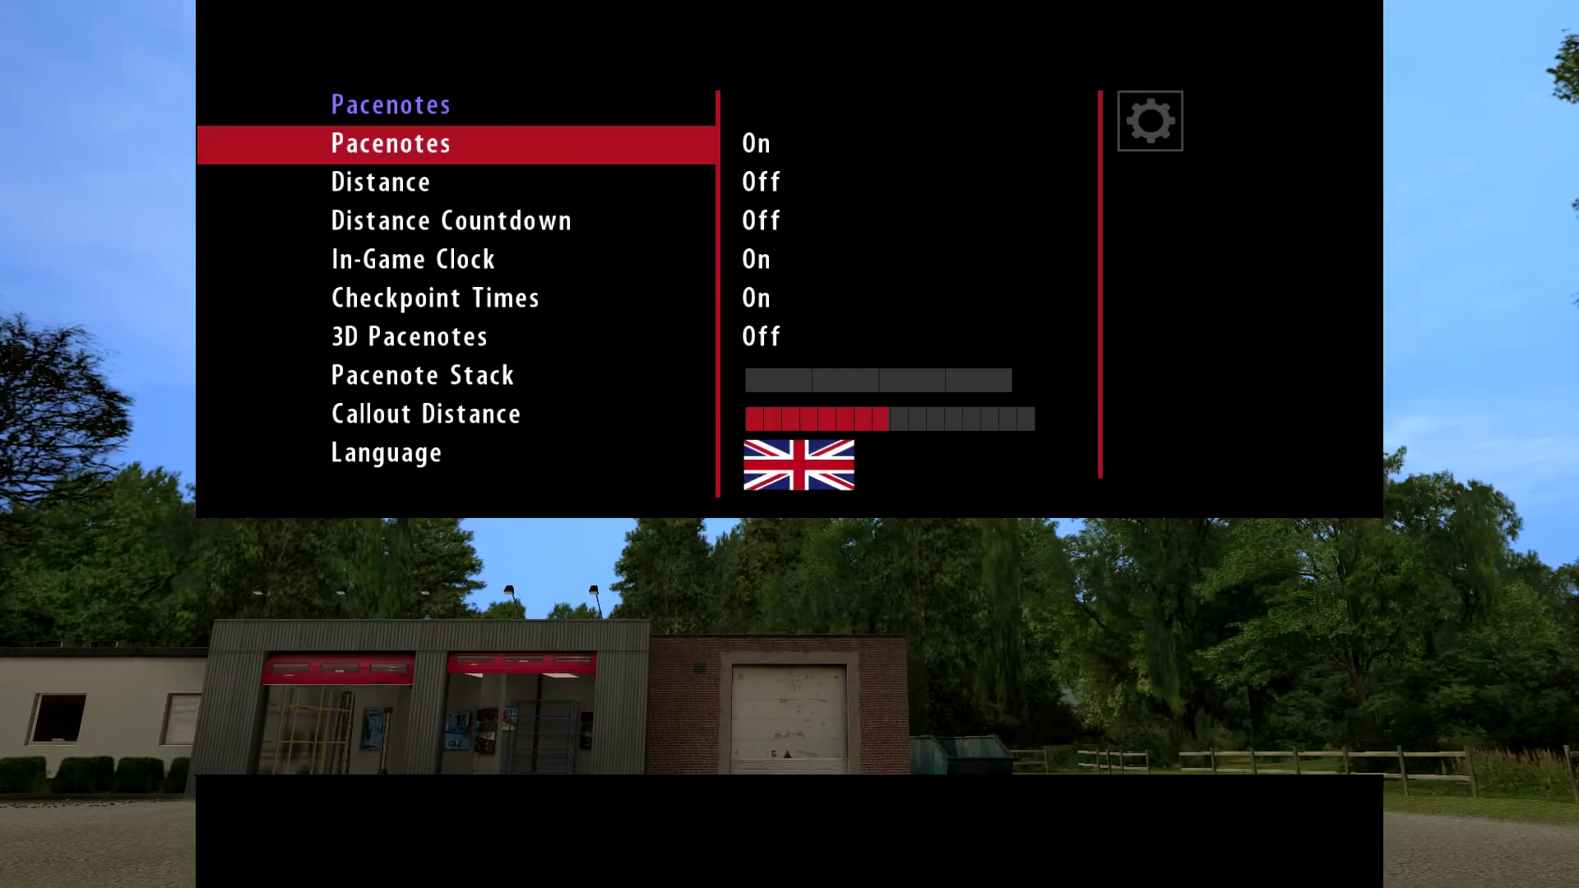
- Leave the Pacenotes settings and open the Plugins list from the main options
key(Escape)
key(Down)
key(Down)
key(Down)
key(Down)
key(Down)
key(Down)
key(Return)
- Go through the Plugins list and open the RBR Tournament plugin to view its menu
key(Down)
key(Down)
key(Down)
key(Down)
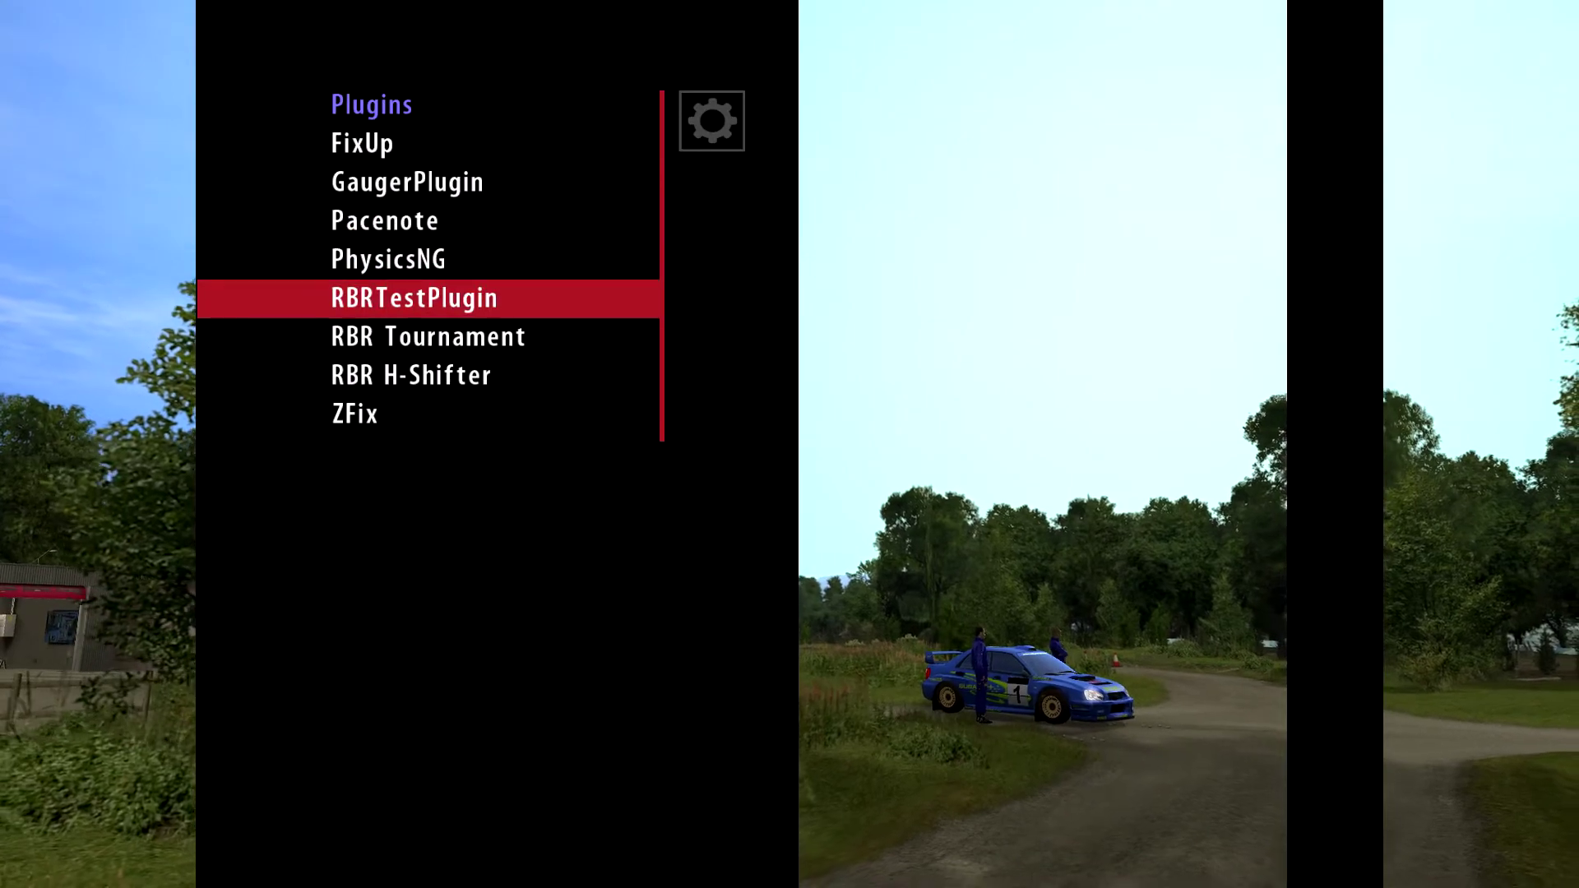
key(Down)
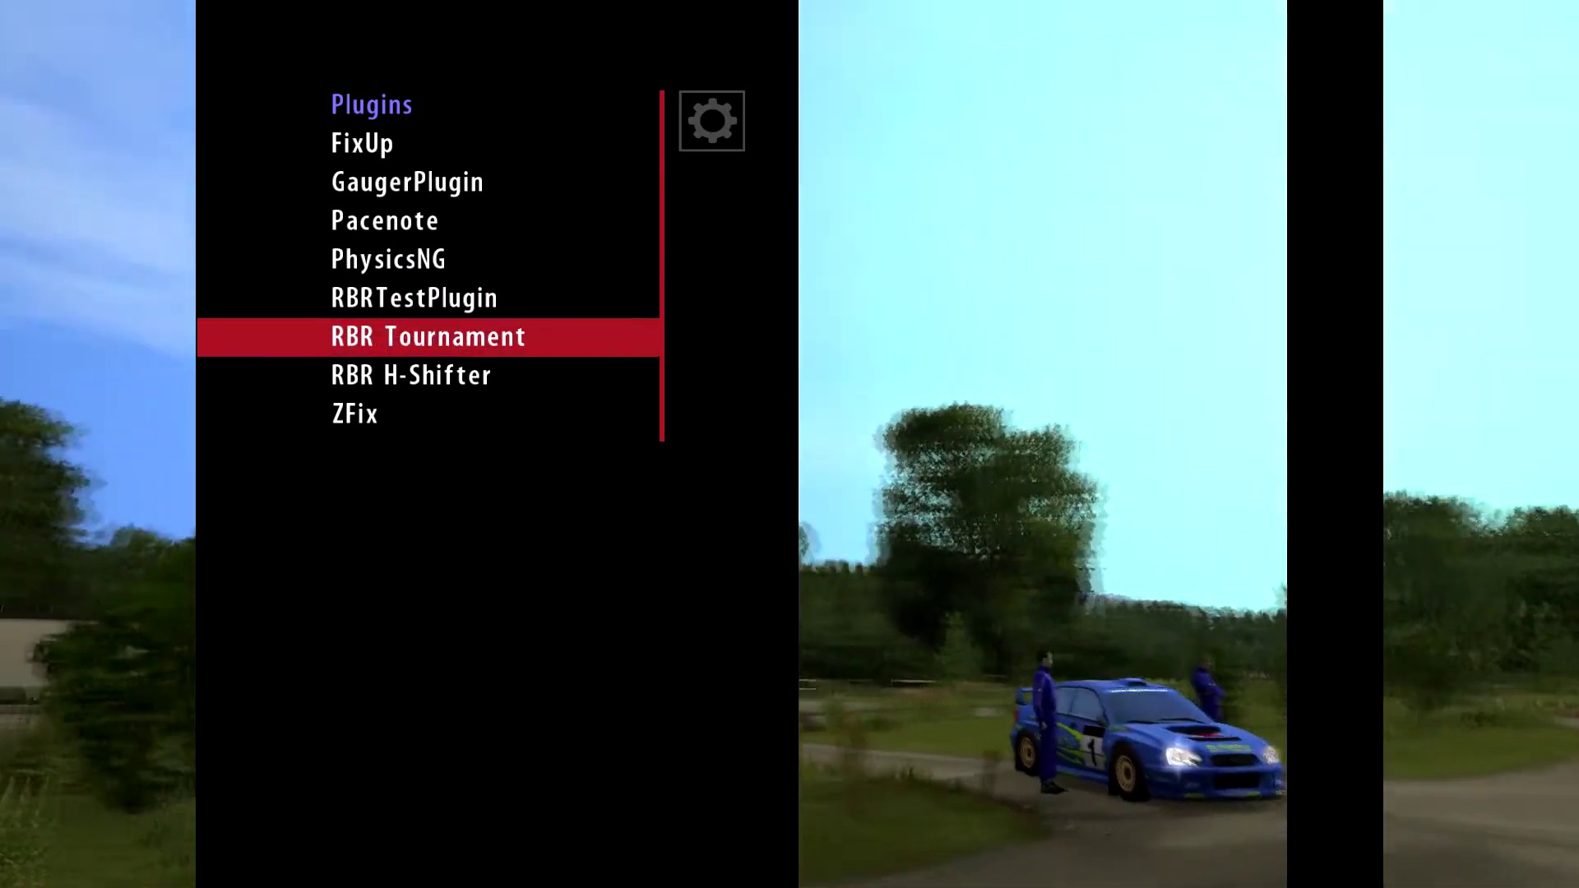
key(Down)
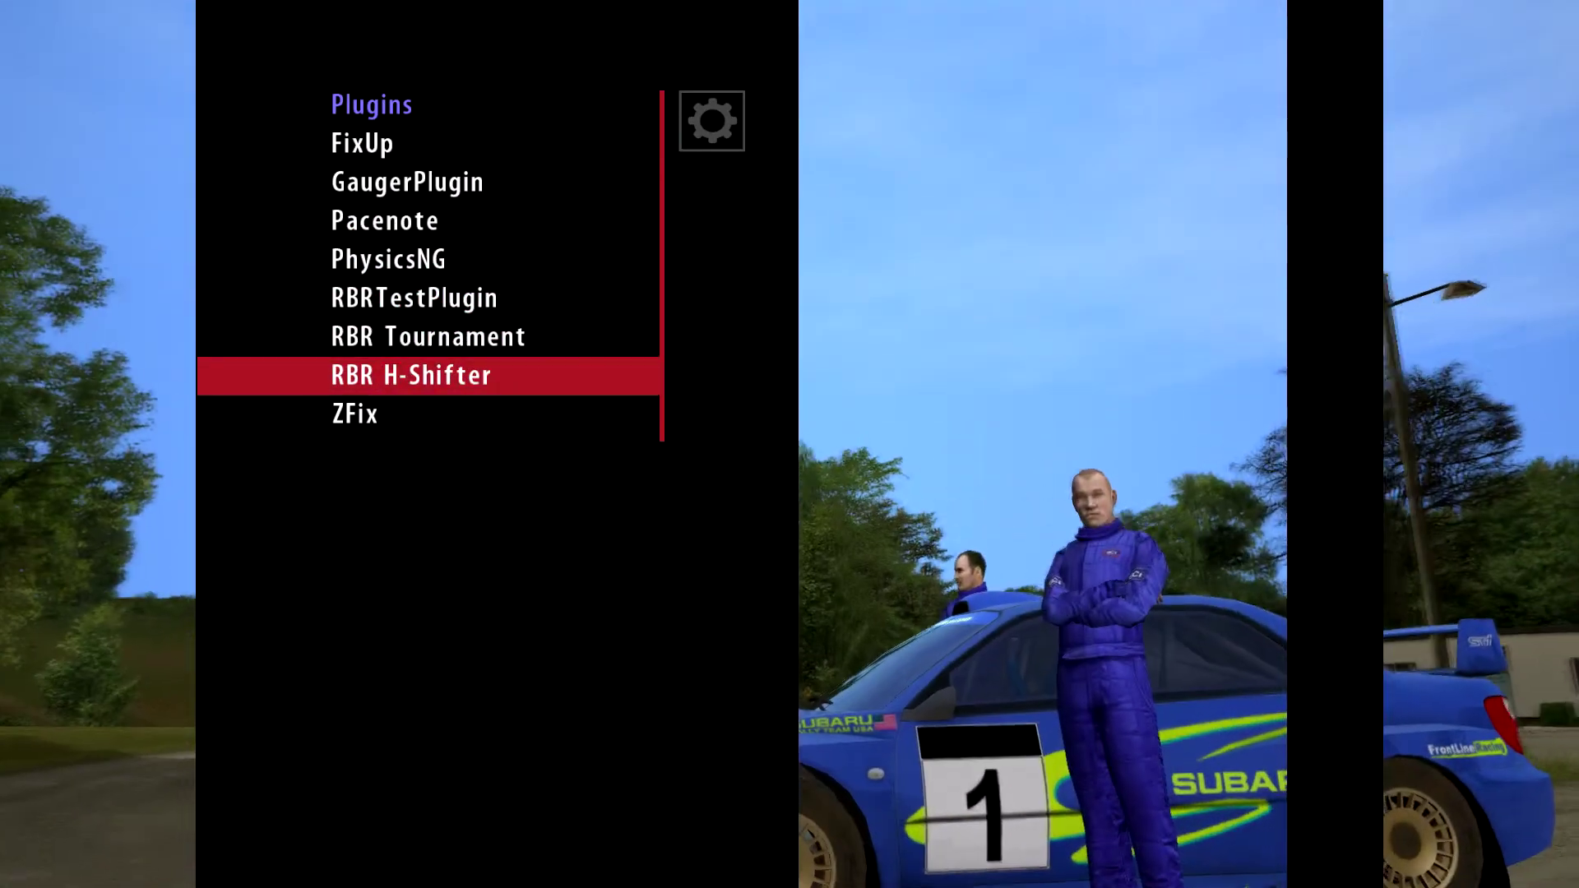
key(Up)
key(Up)
key(Down)
key(Down)
key(Up)
key(Return)
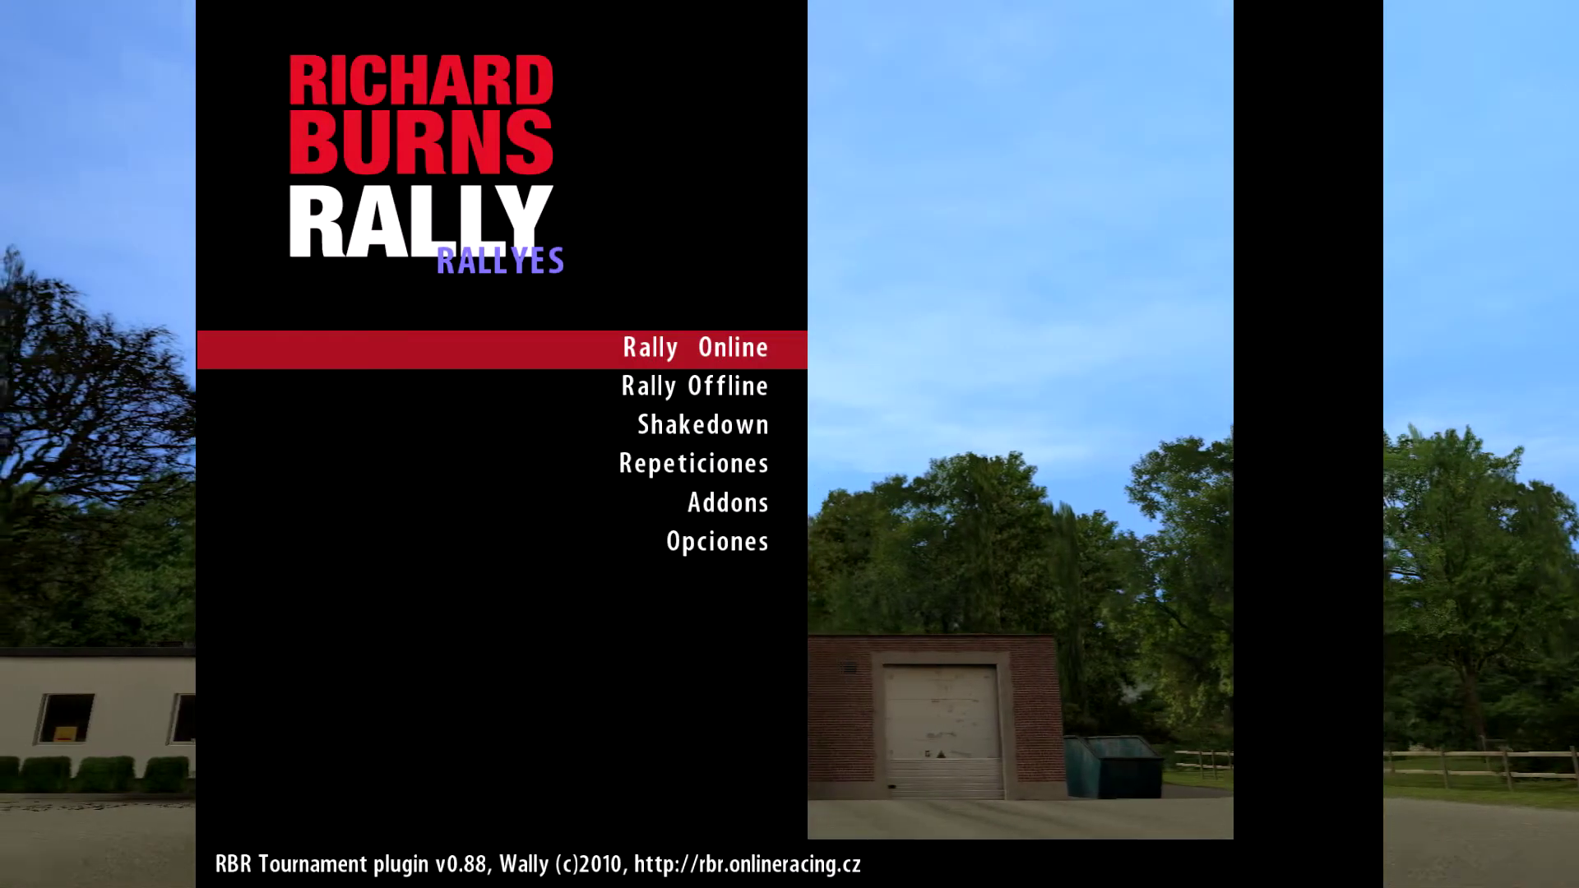
- Leave the RBR Tournament plugin and open Options from the game's main menu
key(Escape)
key(Down)
key(Down)
key(Down)
key(Down)
key(Down)
key(Escape)
key(Down)
key(Down)
key(Down)
key(Down)
key(Down)
key(Down)
key(Return)
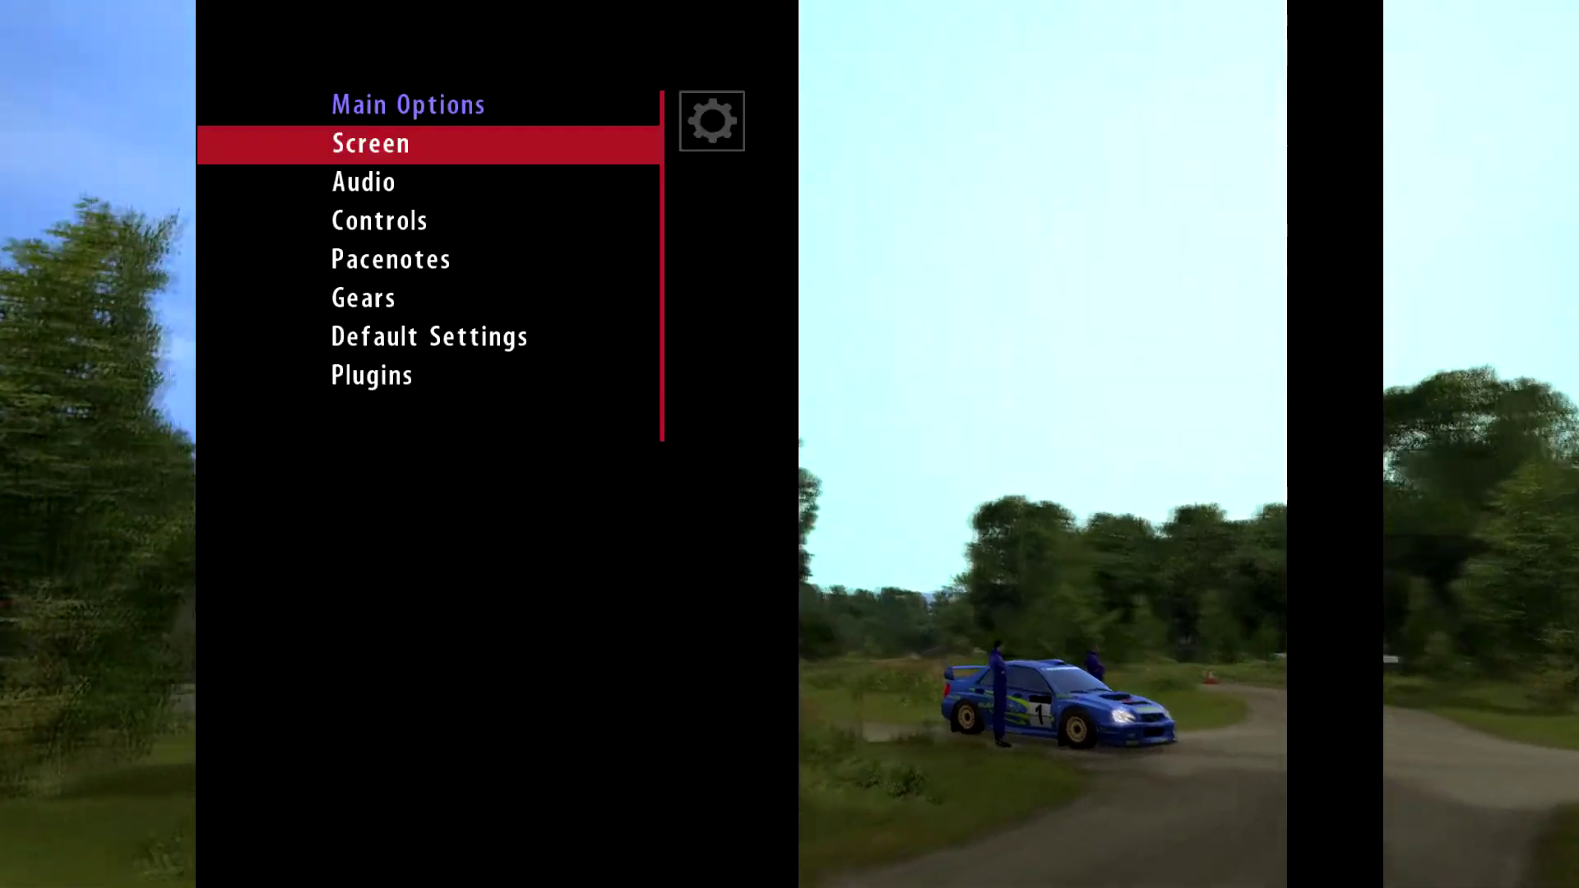
key(Down)
key(Down)
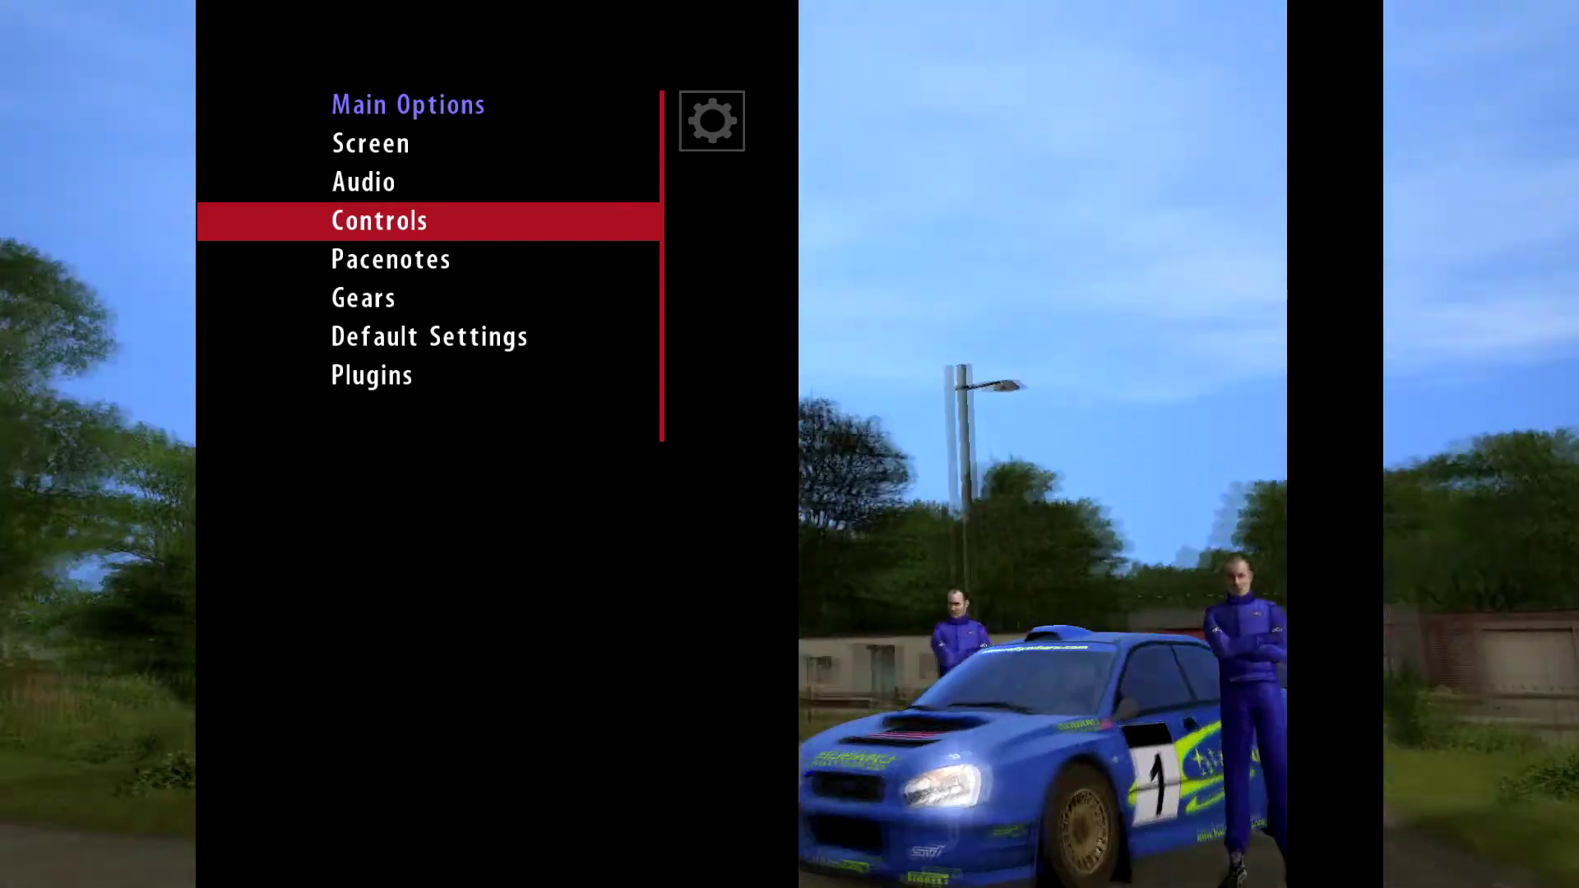
key(Escape)
key(Down)
key(Down)
key(Down)
key(Down)
key(Down)
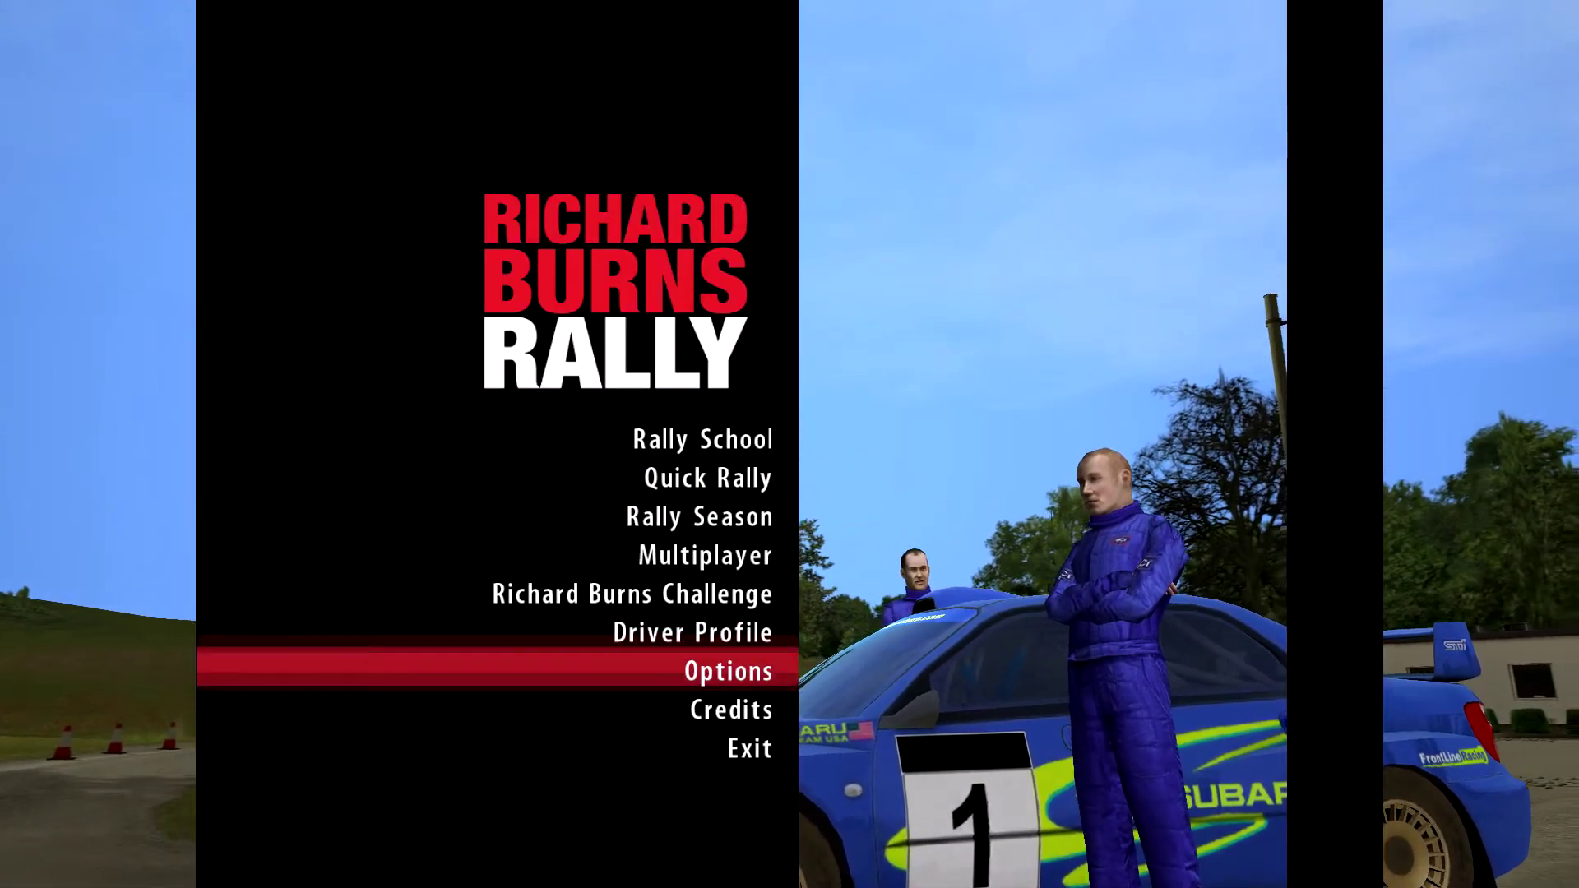
key(Down)
key(Return)
key(Down)
key(Down)
key(Down)
key(Down)
key(Down)
key(Return)
key(Return)
key(Up)
key(Up)
key(Return)
key(Down)
key(Escape)
key(Up)
key(Up)
key(Up)
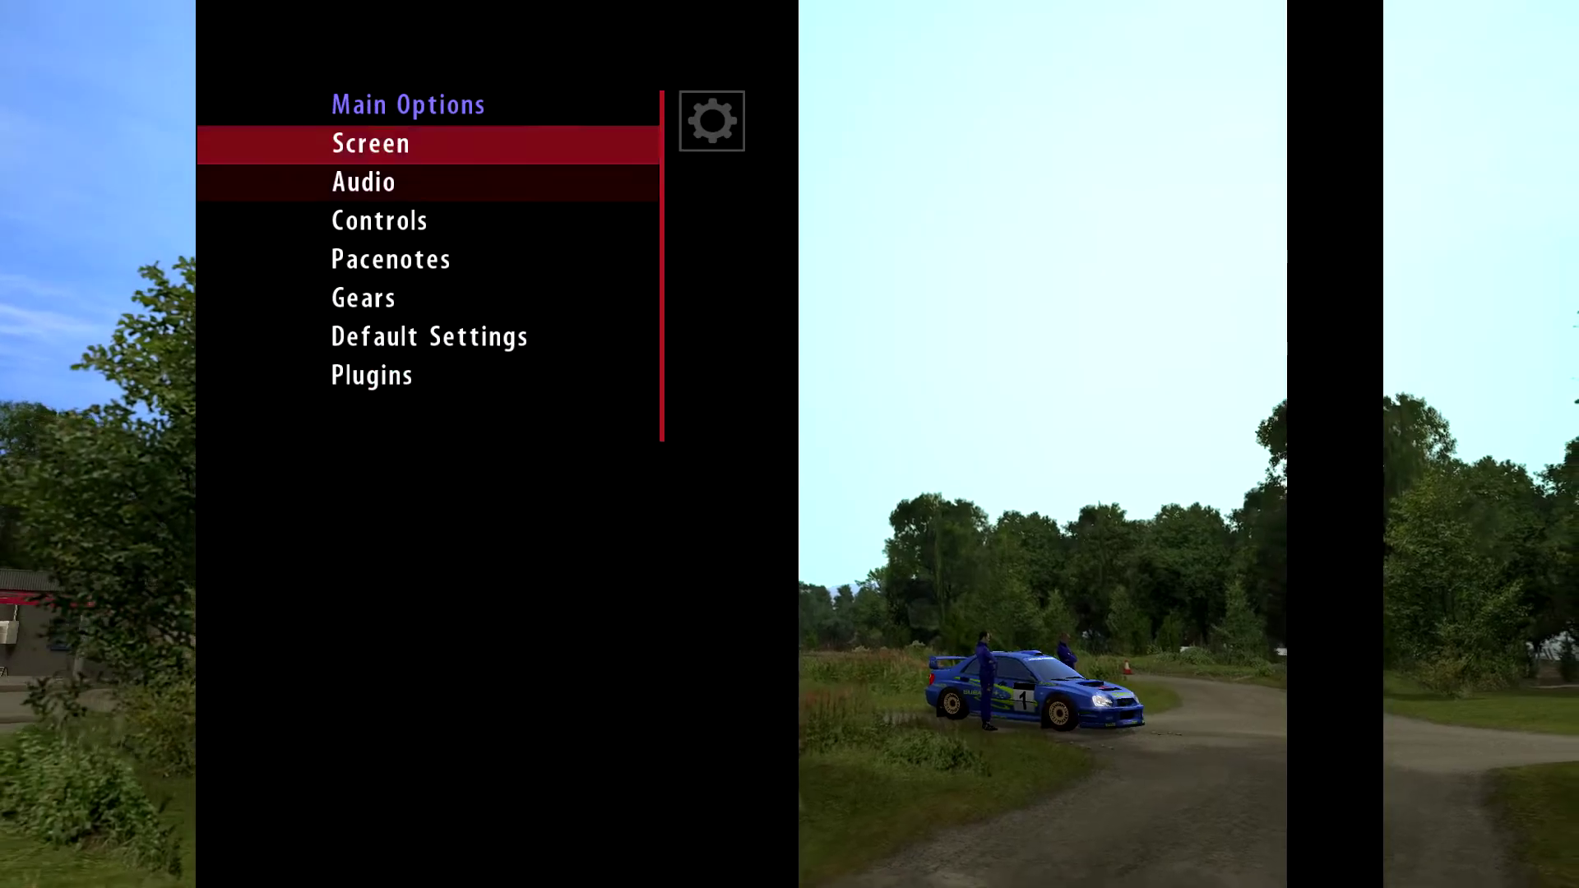
- Open the Screen settings from the main options
key(Up)
key(Up)
key(Up)
key(Up)
key(Return)
- Set the game's language to Español in the Screen settings
key(Down)
key(Down)
key(Down)
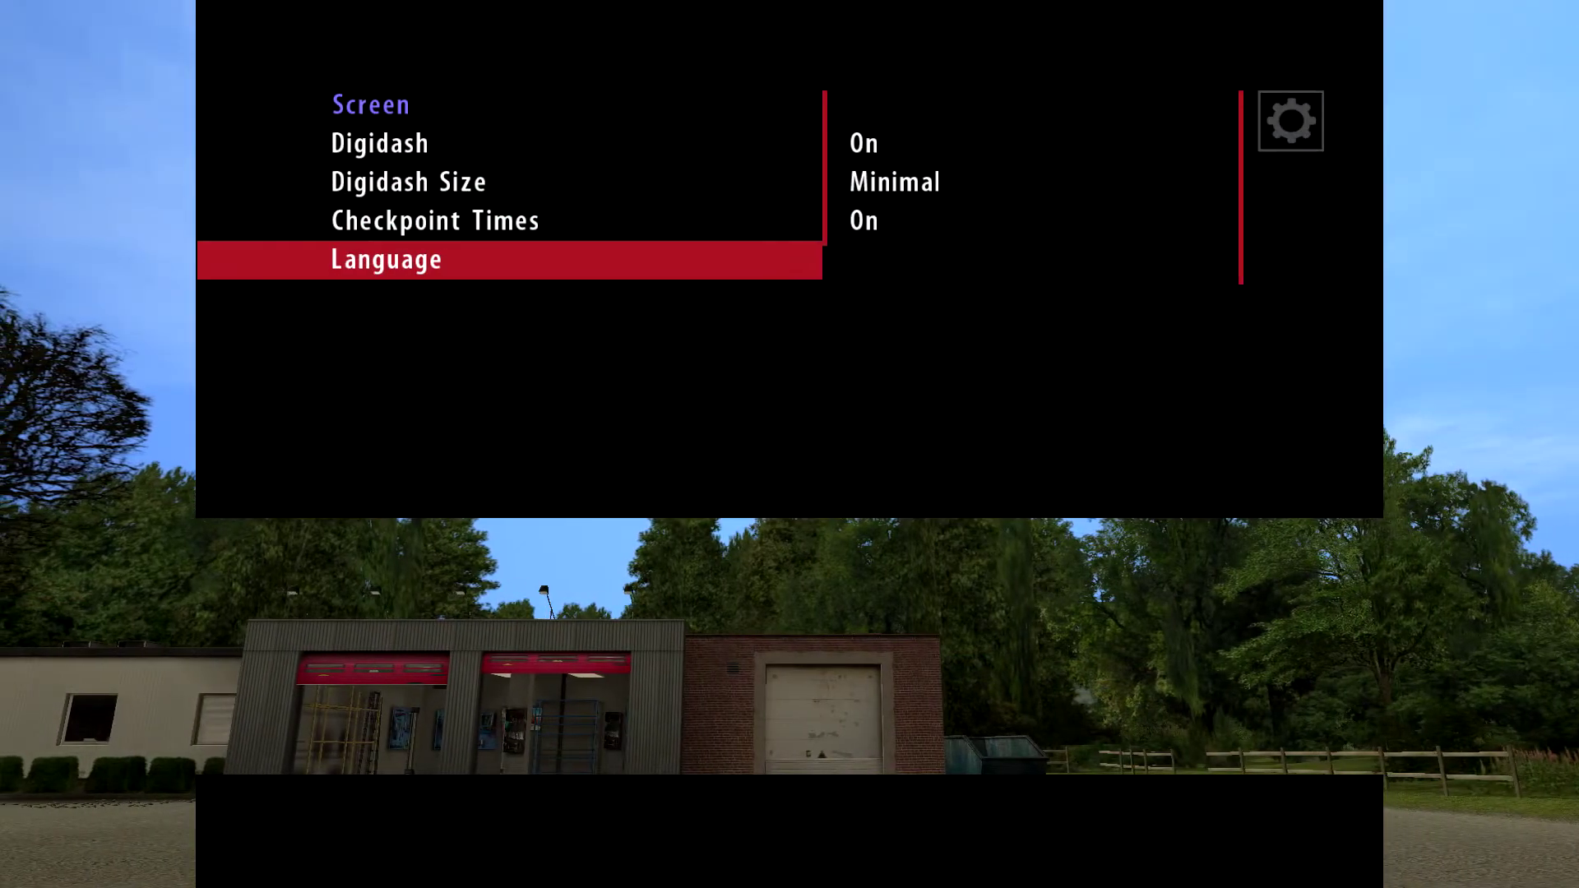
key(Return)
key(Down)
key(Down)
key(Down)
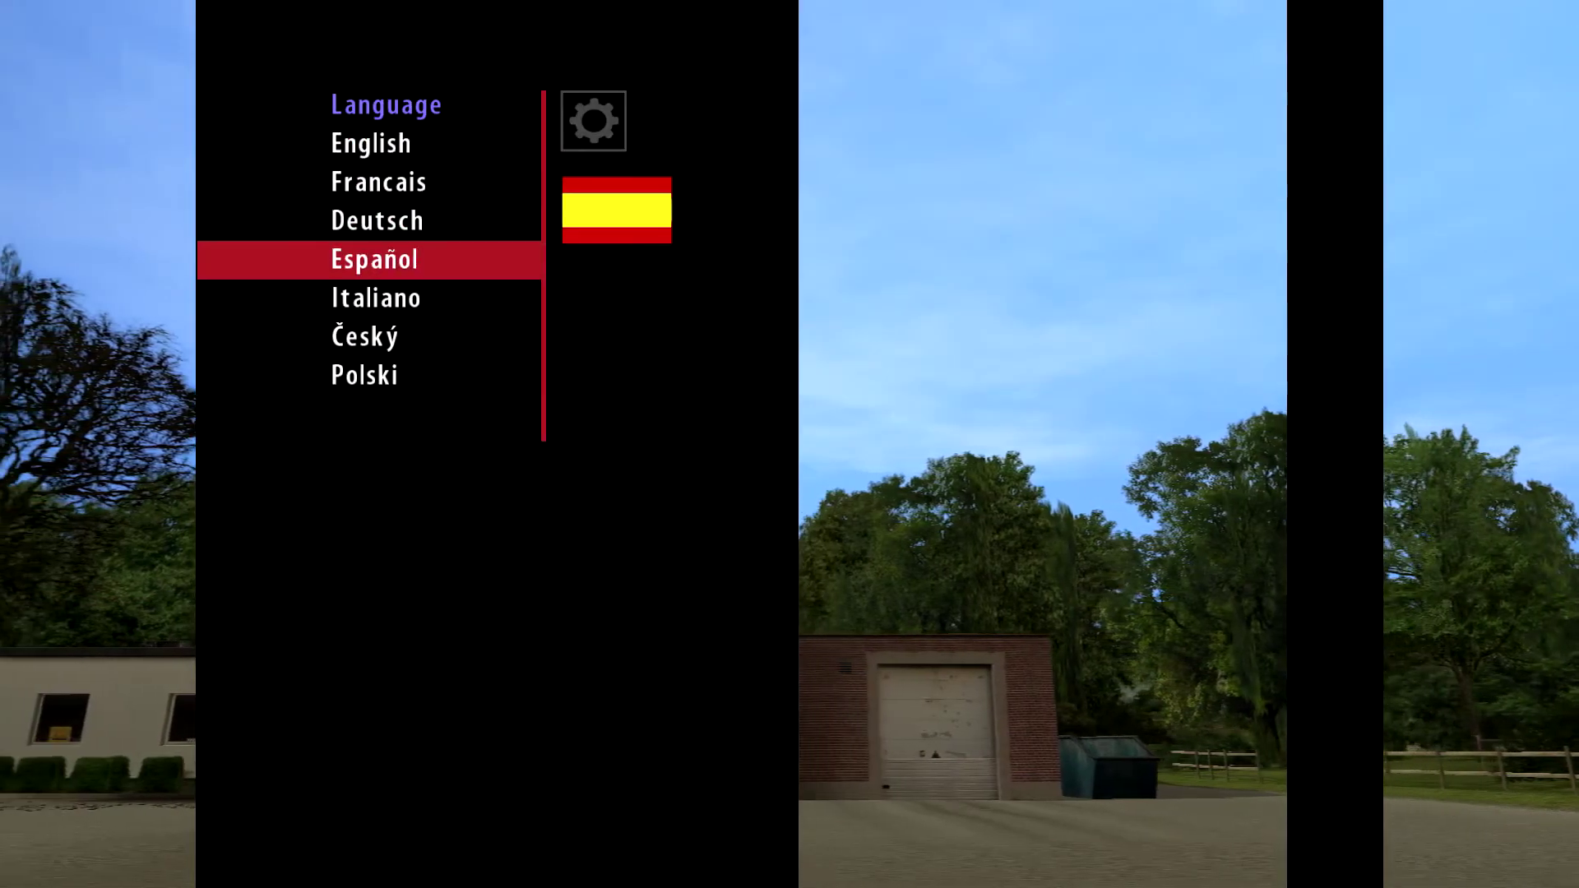
key(Return)
- Leave the settings for the main menu and save the changes to the driver profile
key(Down)
key(Escape)
key(Down)
key(Escape)
key(Up)
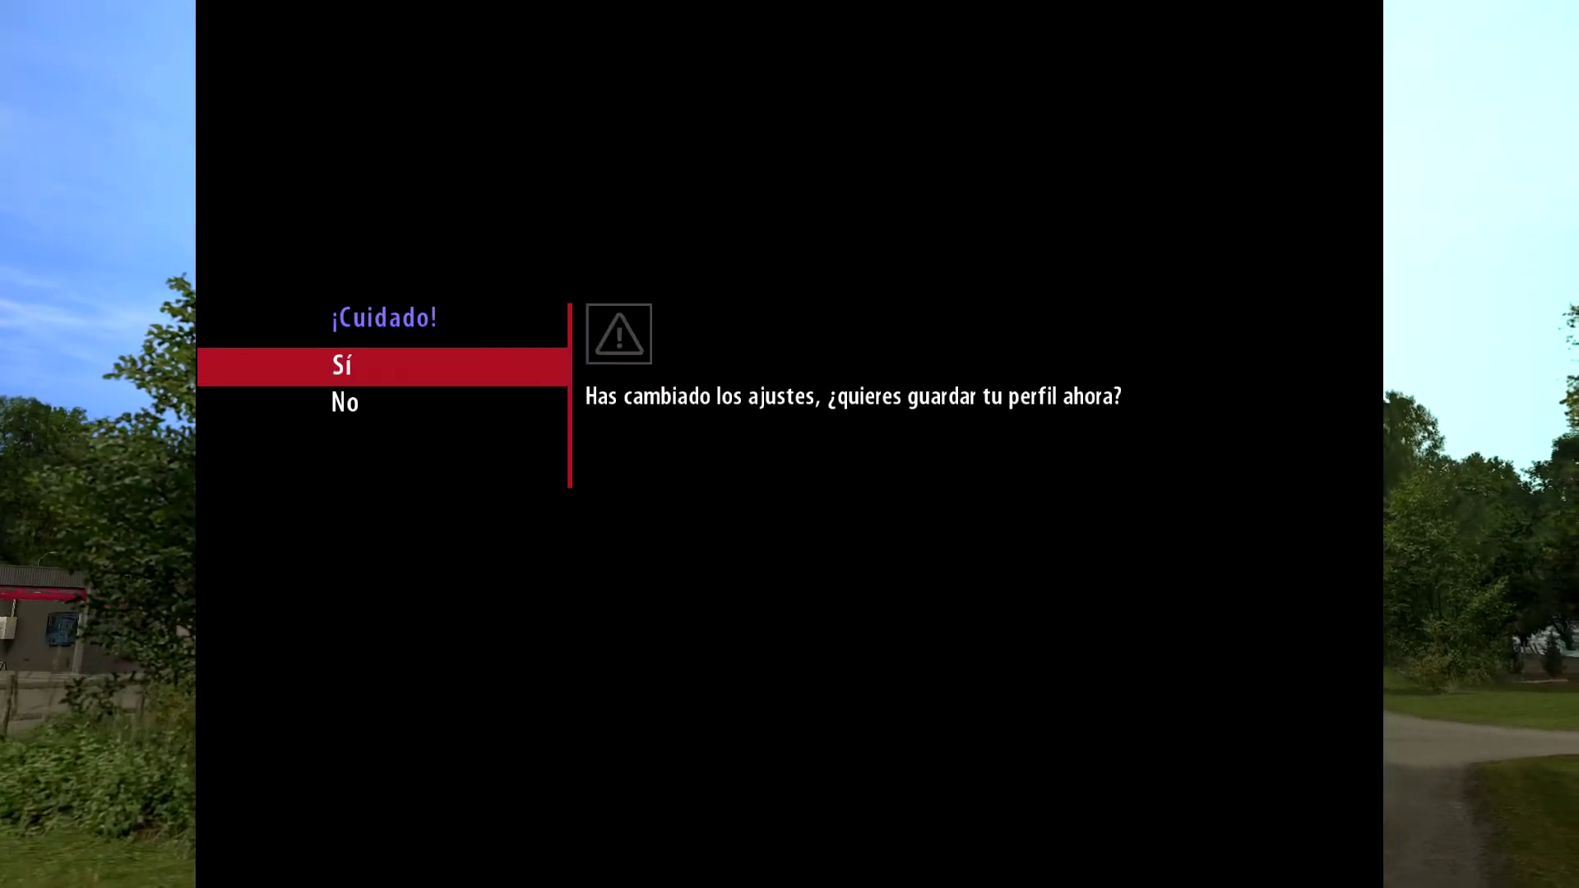
key(Return)
key(Return)
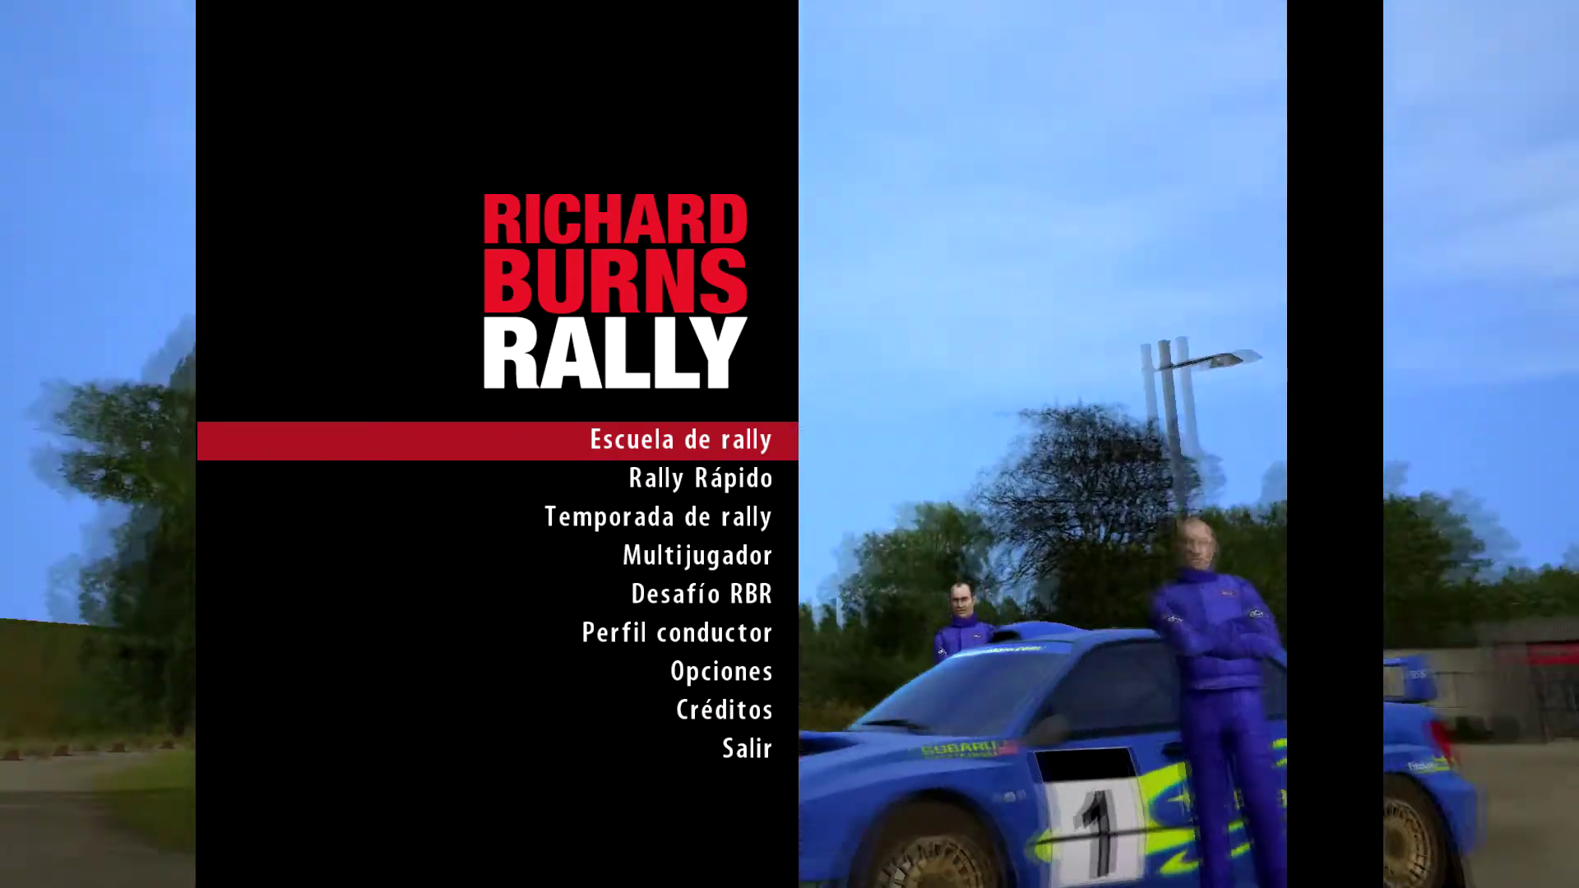
- Open Opciones from the Spanish main menu
key(Down)
key(Down)
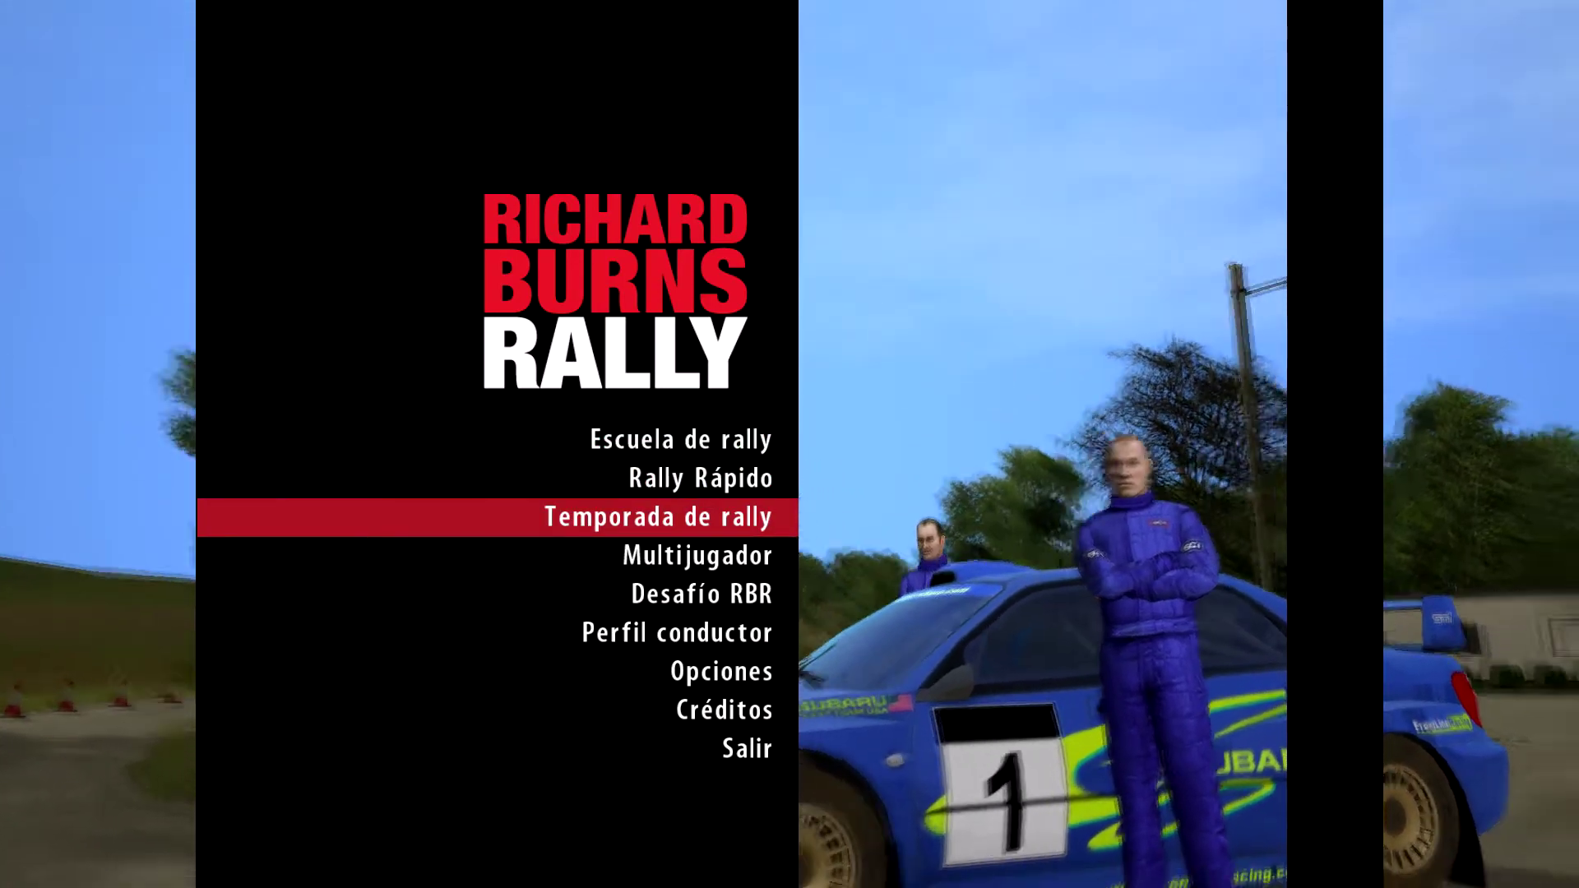
key(Down)
key(Down)
key(Down)
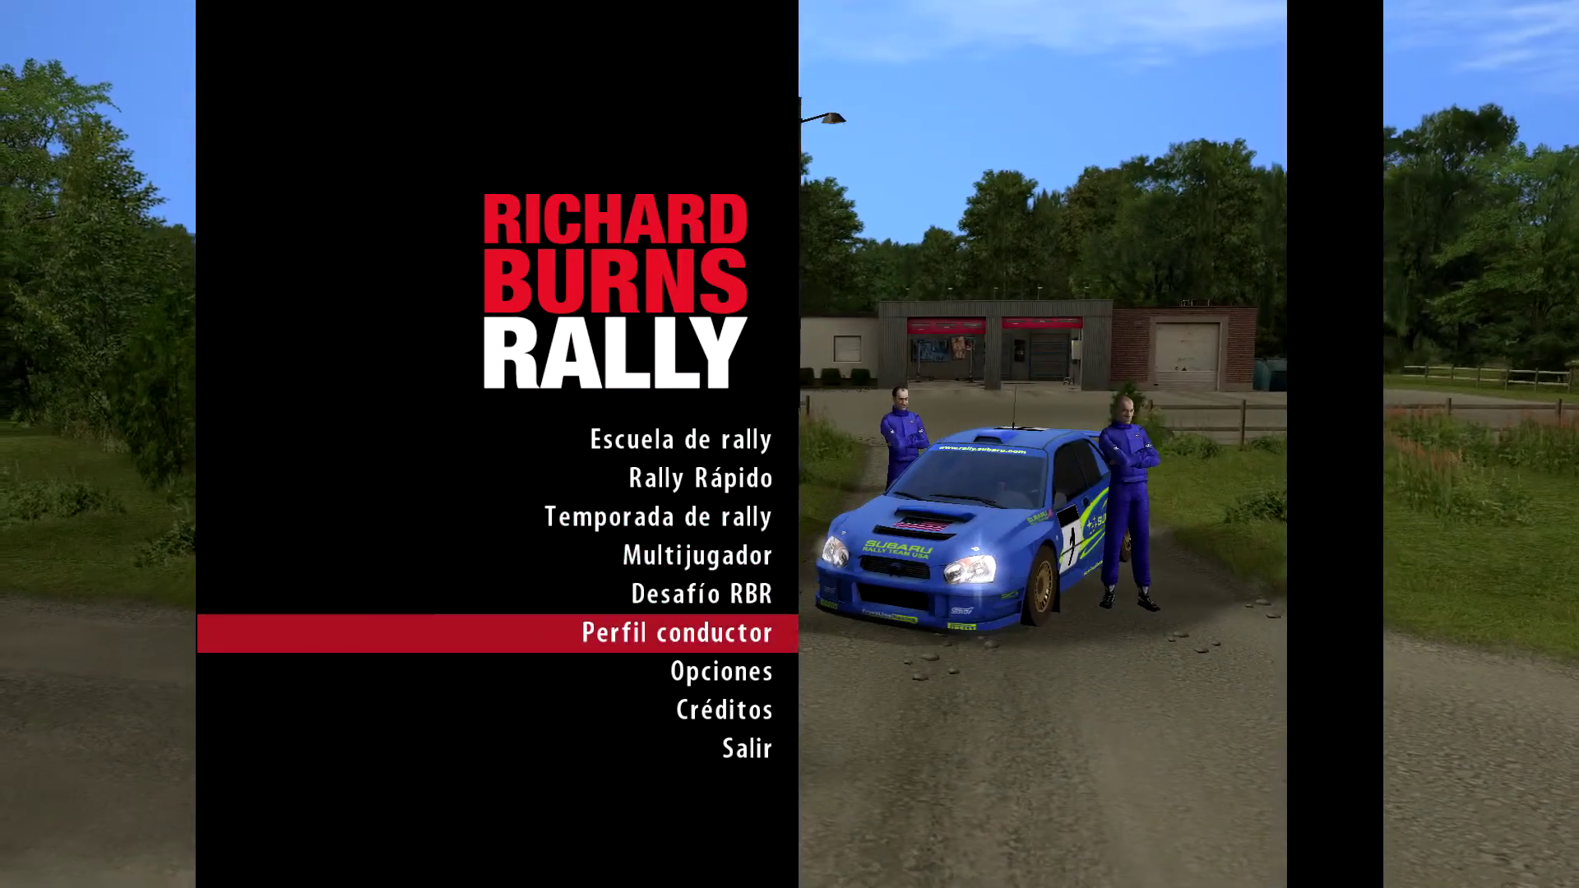
key(Down)
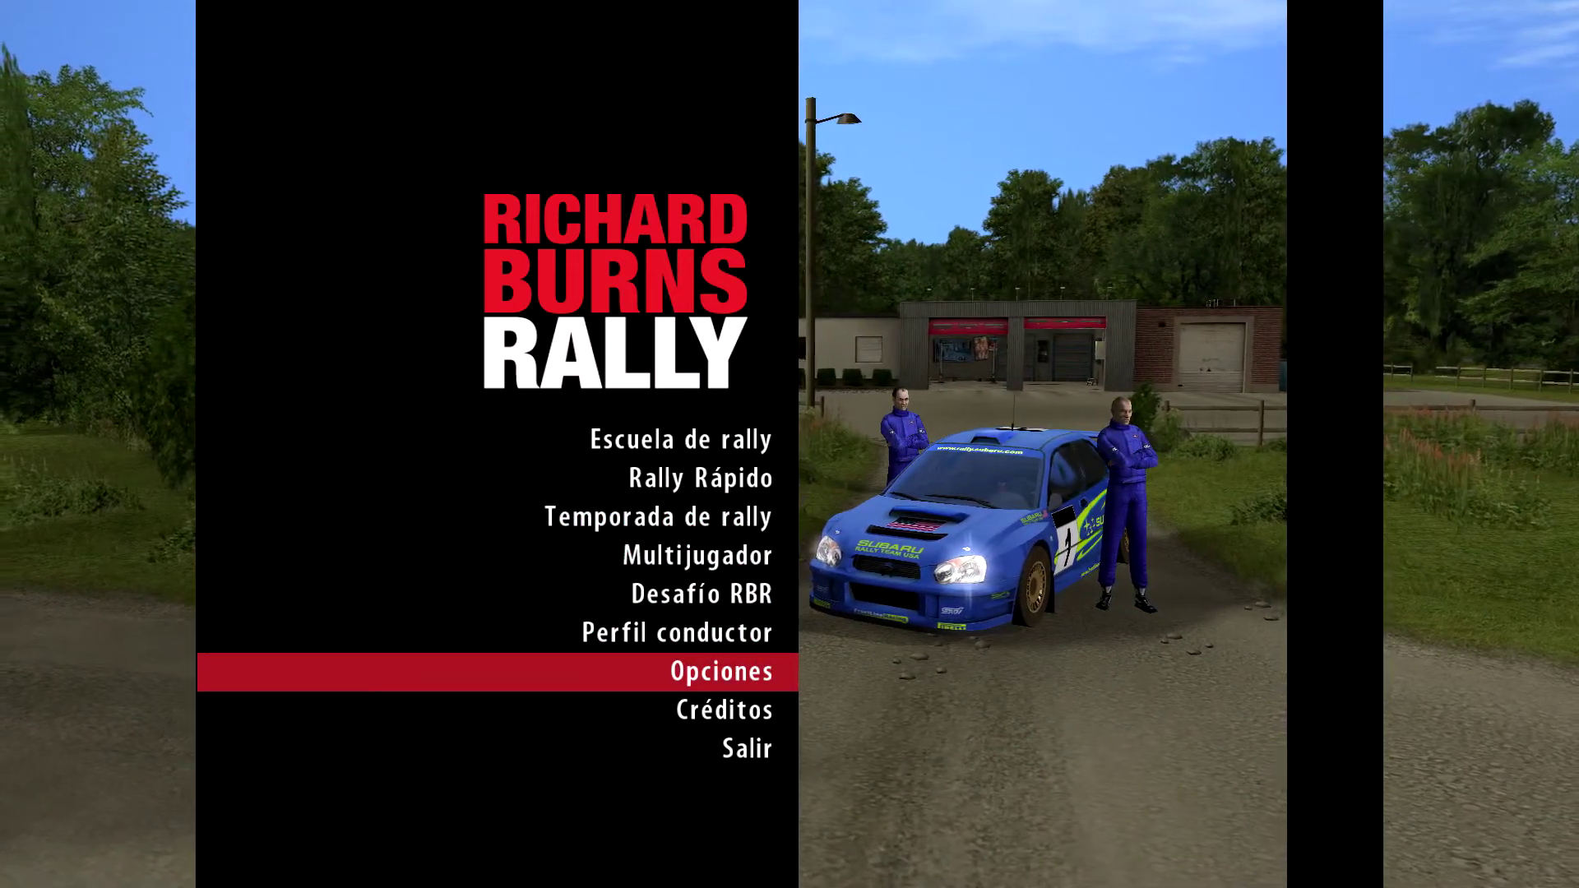
key(Return)
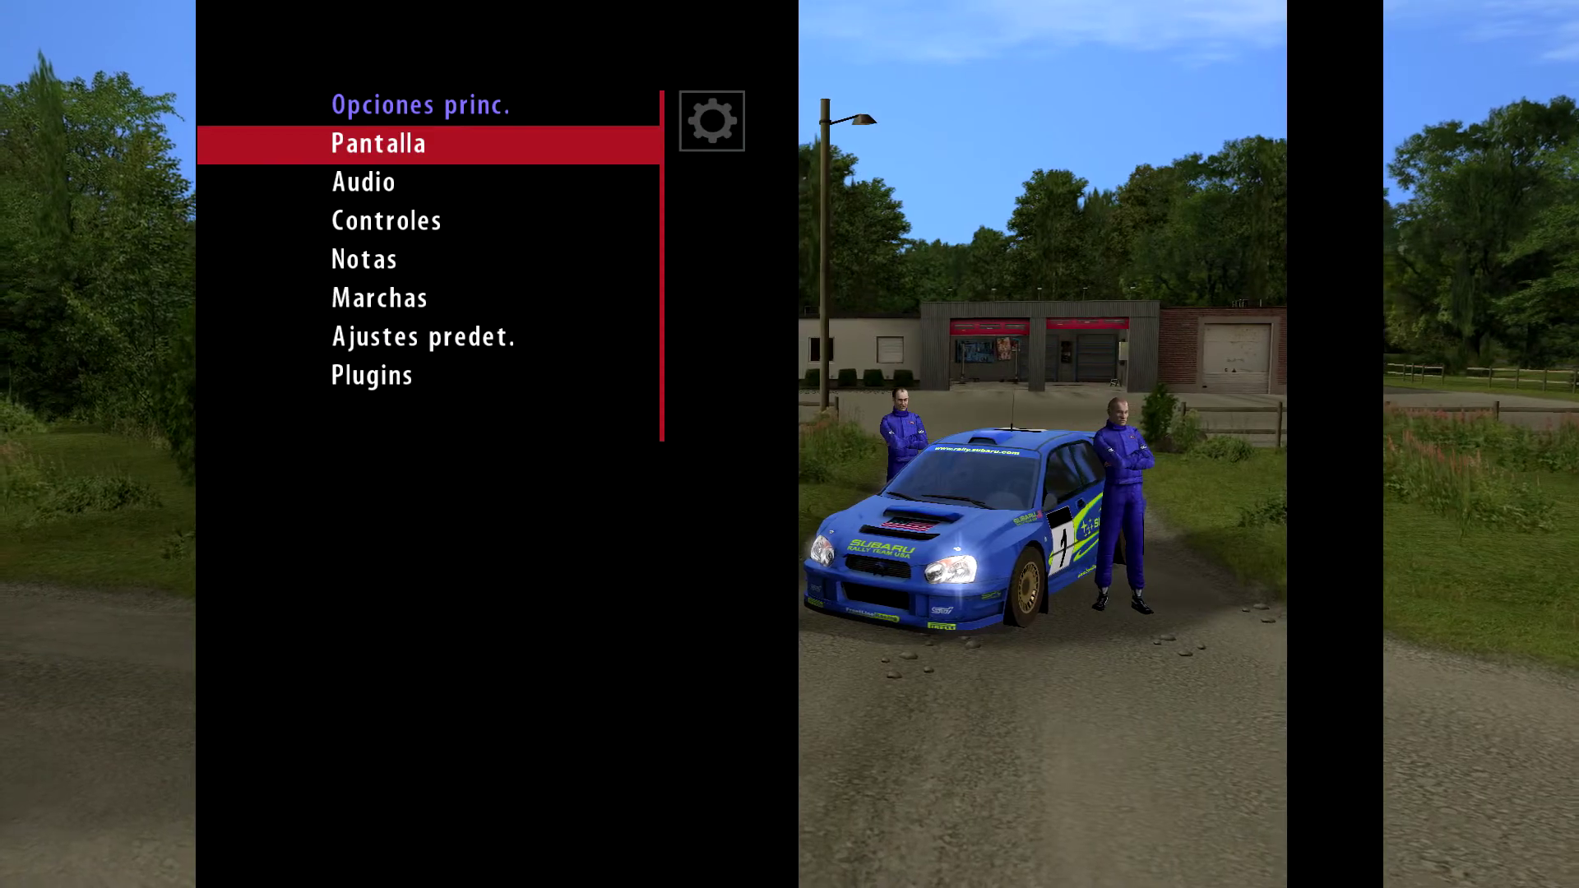
- Open the Plugins list from the main options
key(Down)
key(Down)
key(Down)
key(Down)
key(Return)
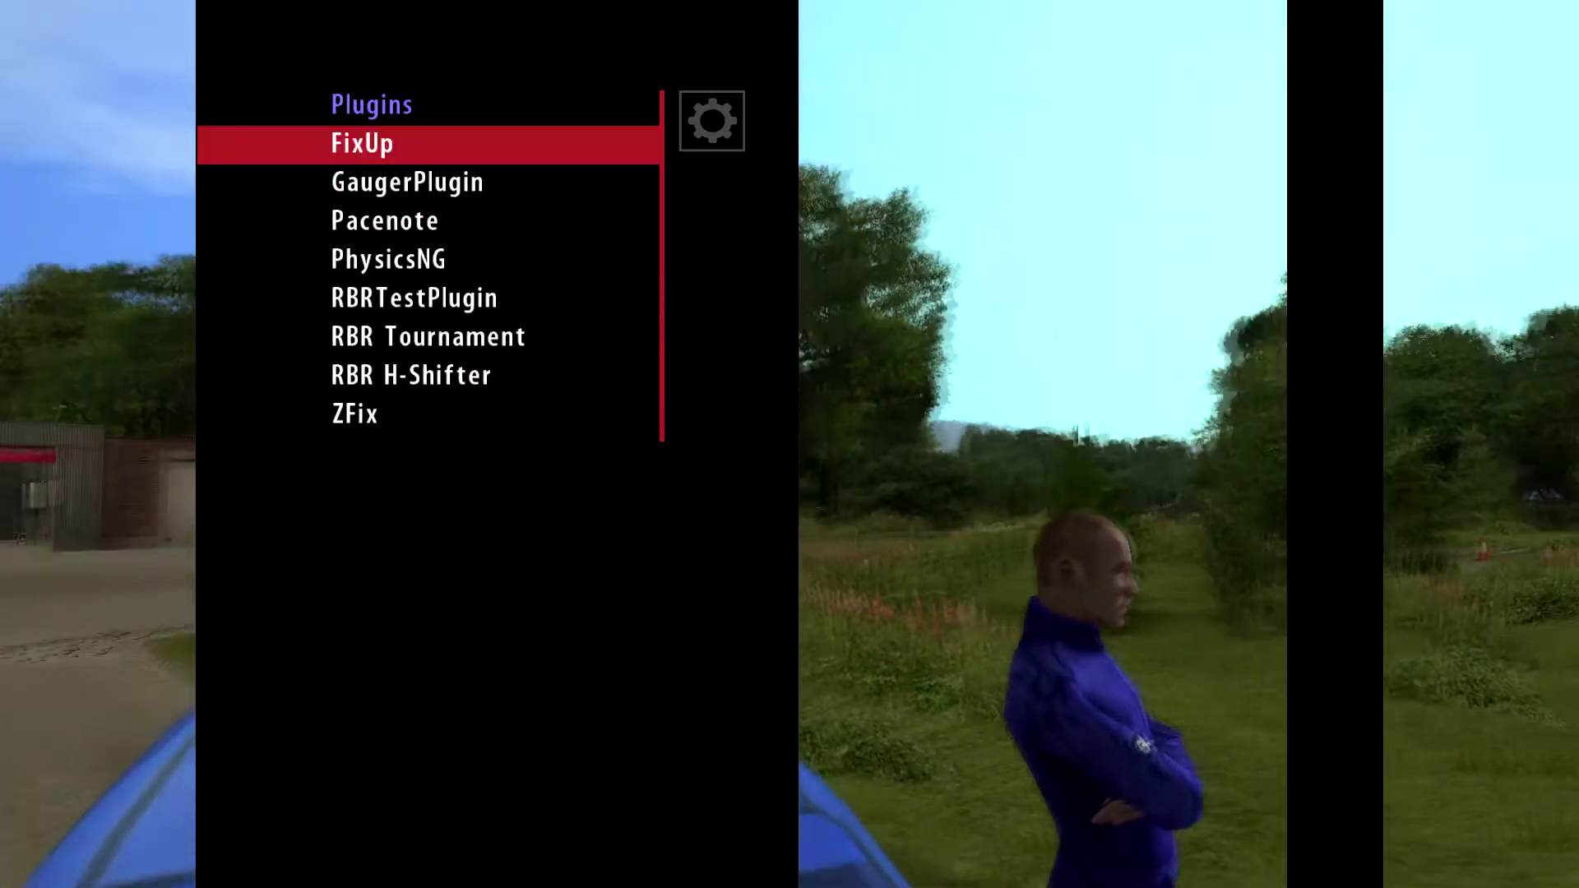
- Open the RBR Tournament plugin from the Plugins list
key(Down)
key(Down)
key(Down)
key(Down)
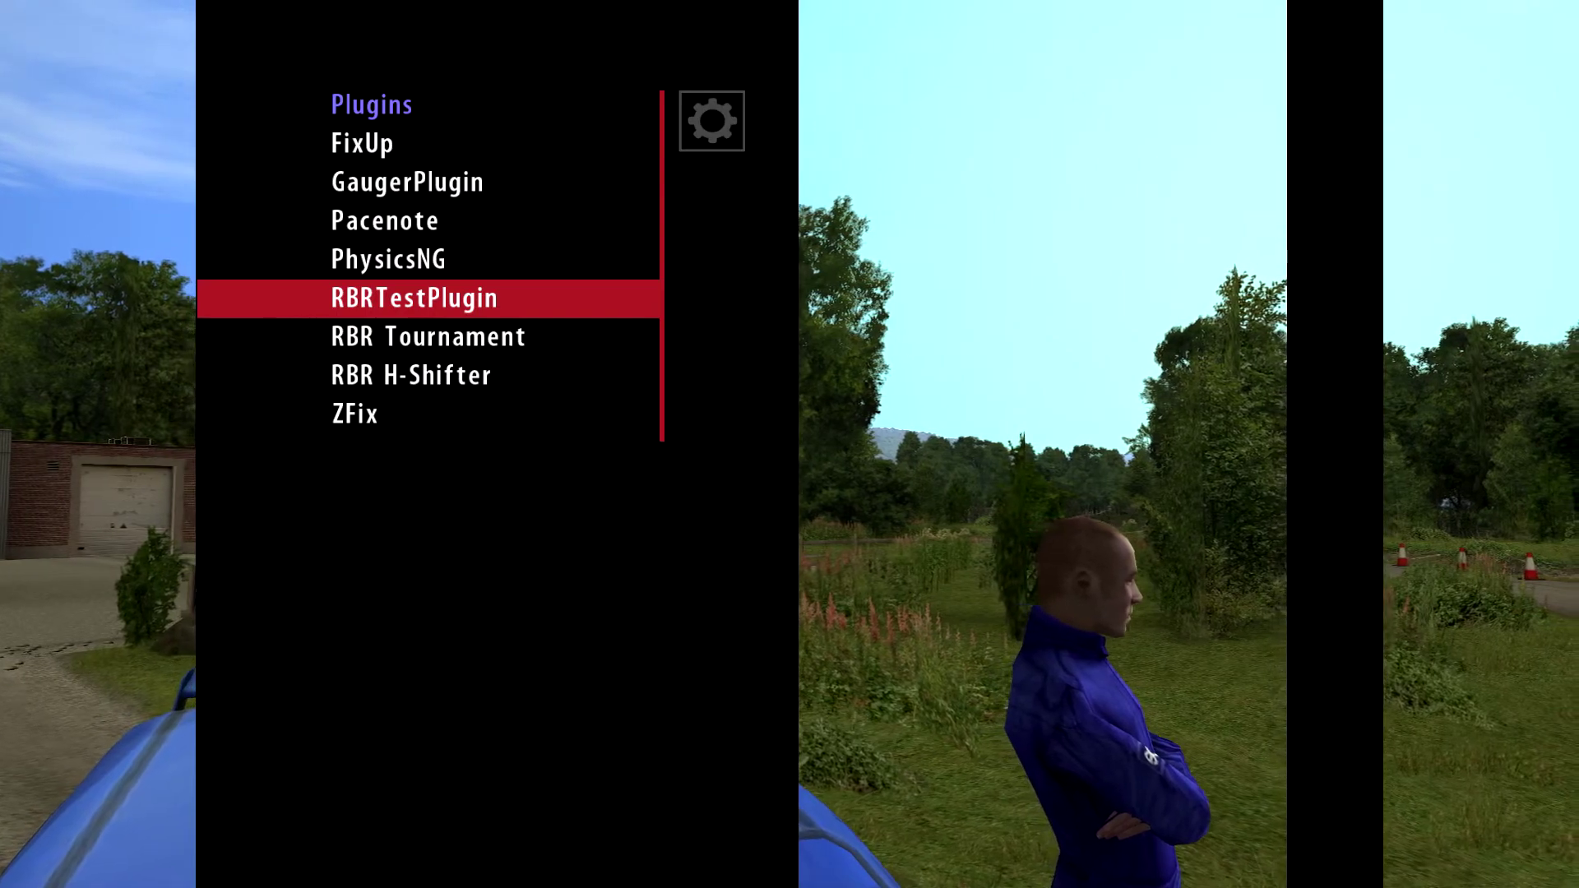
key(Up)
key(Down)
key(Down)
key(Down)
key(Up)
key(Return)
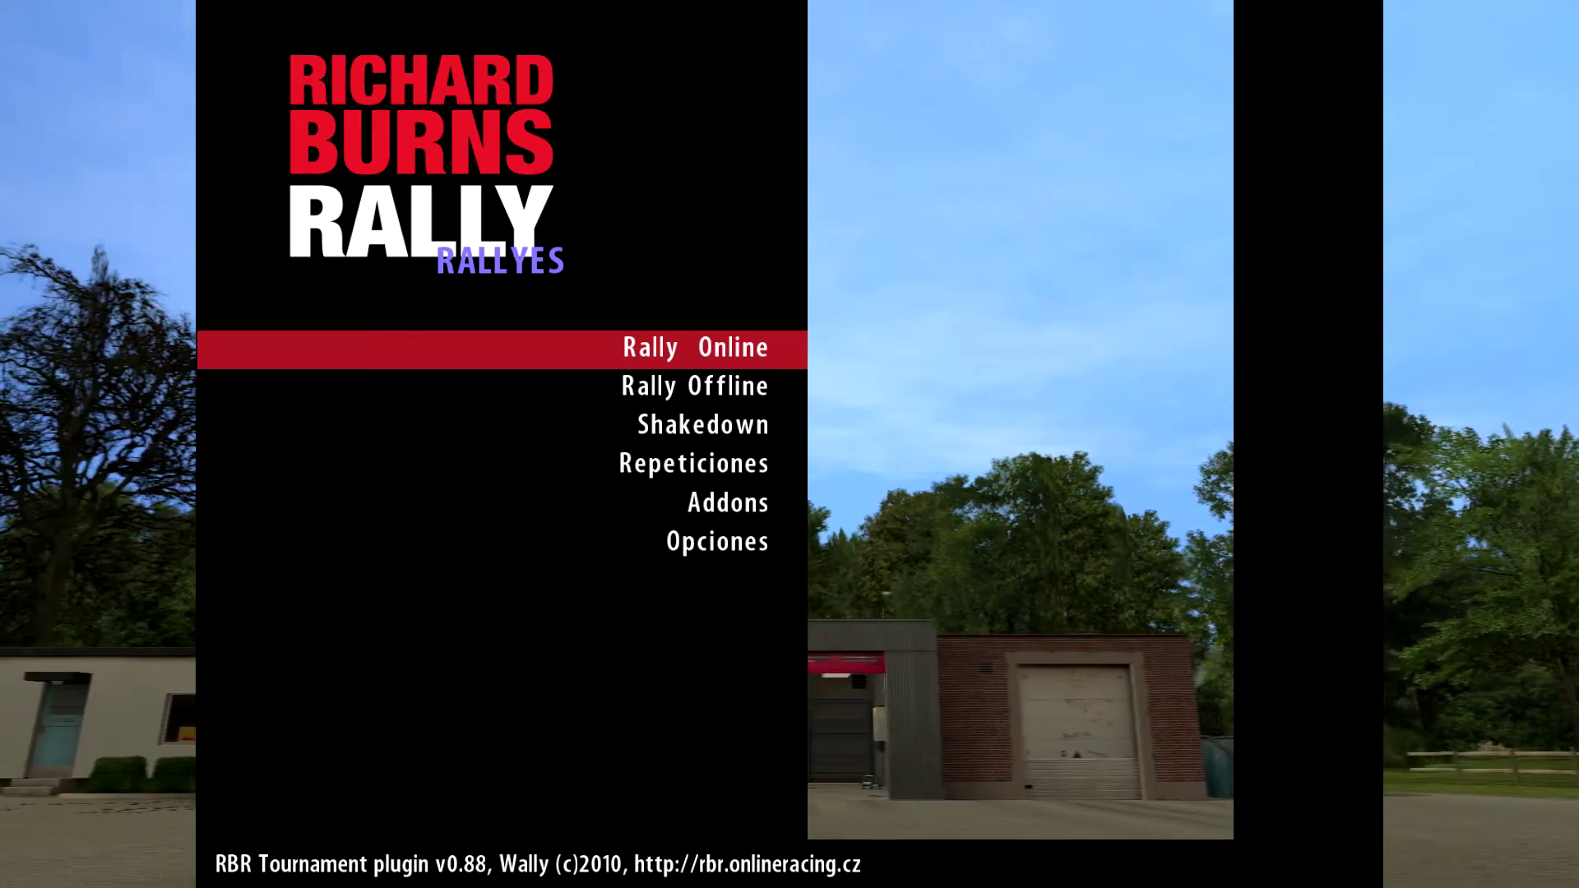
- Go over the entries of the RBR Tournament menu, from Rally Online to Addons, and open the plugin's Opciones
key(Up)
key(Up)
key(Up)
key(Up)
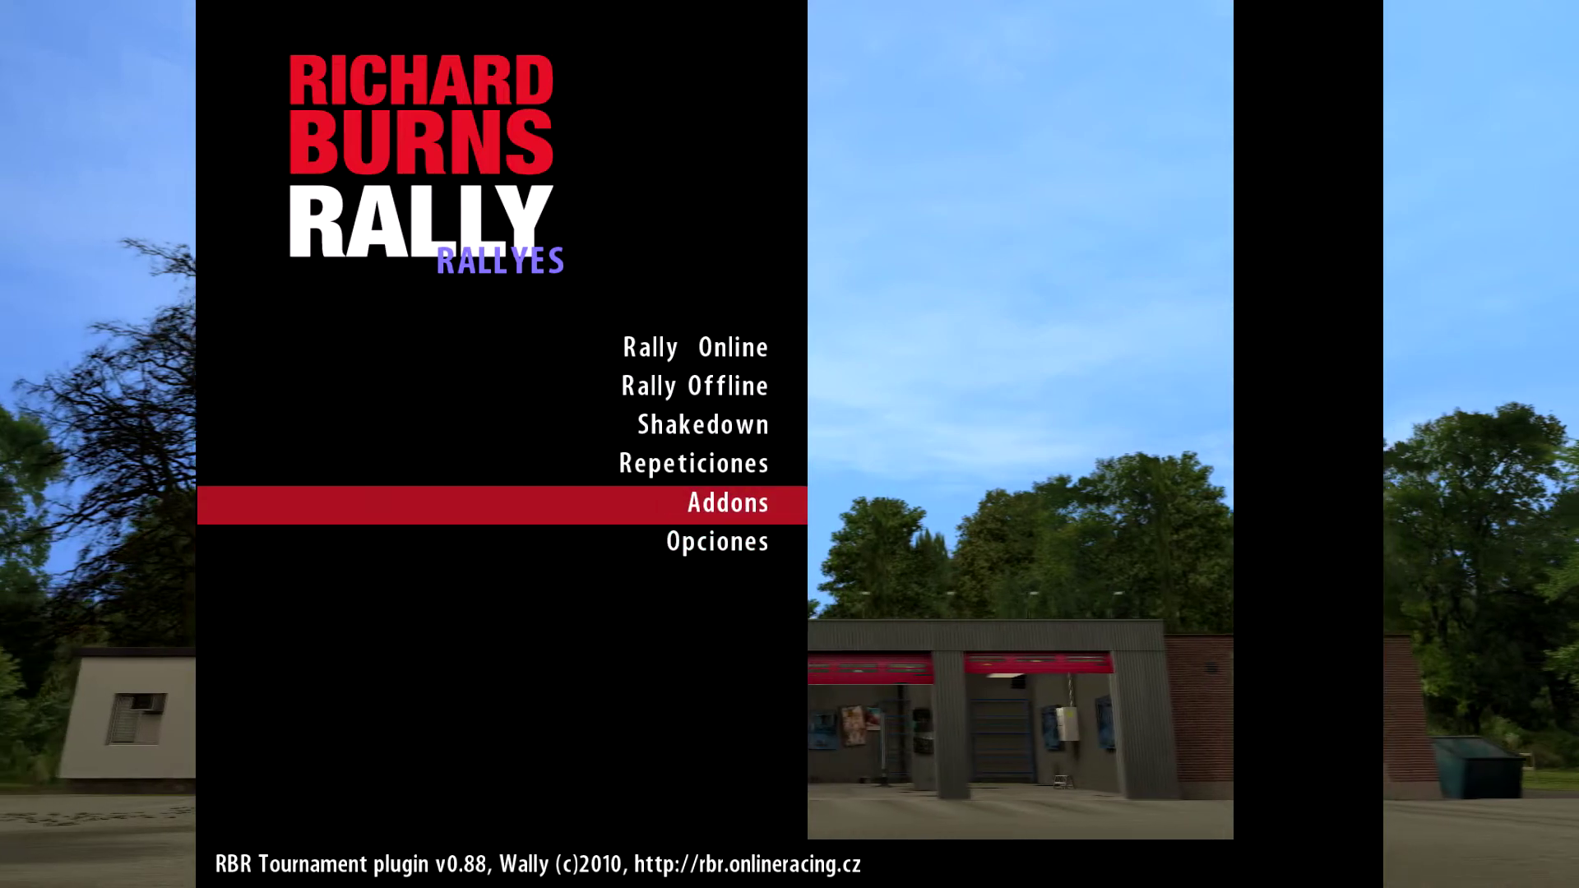
key(Up)
key(Up)
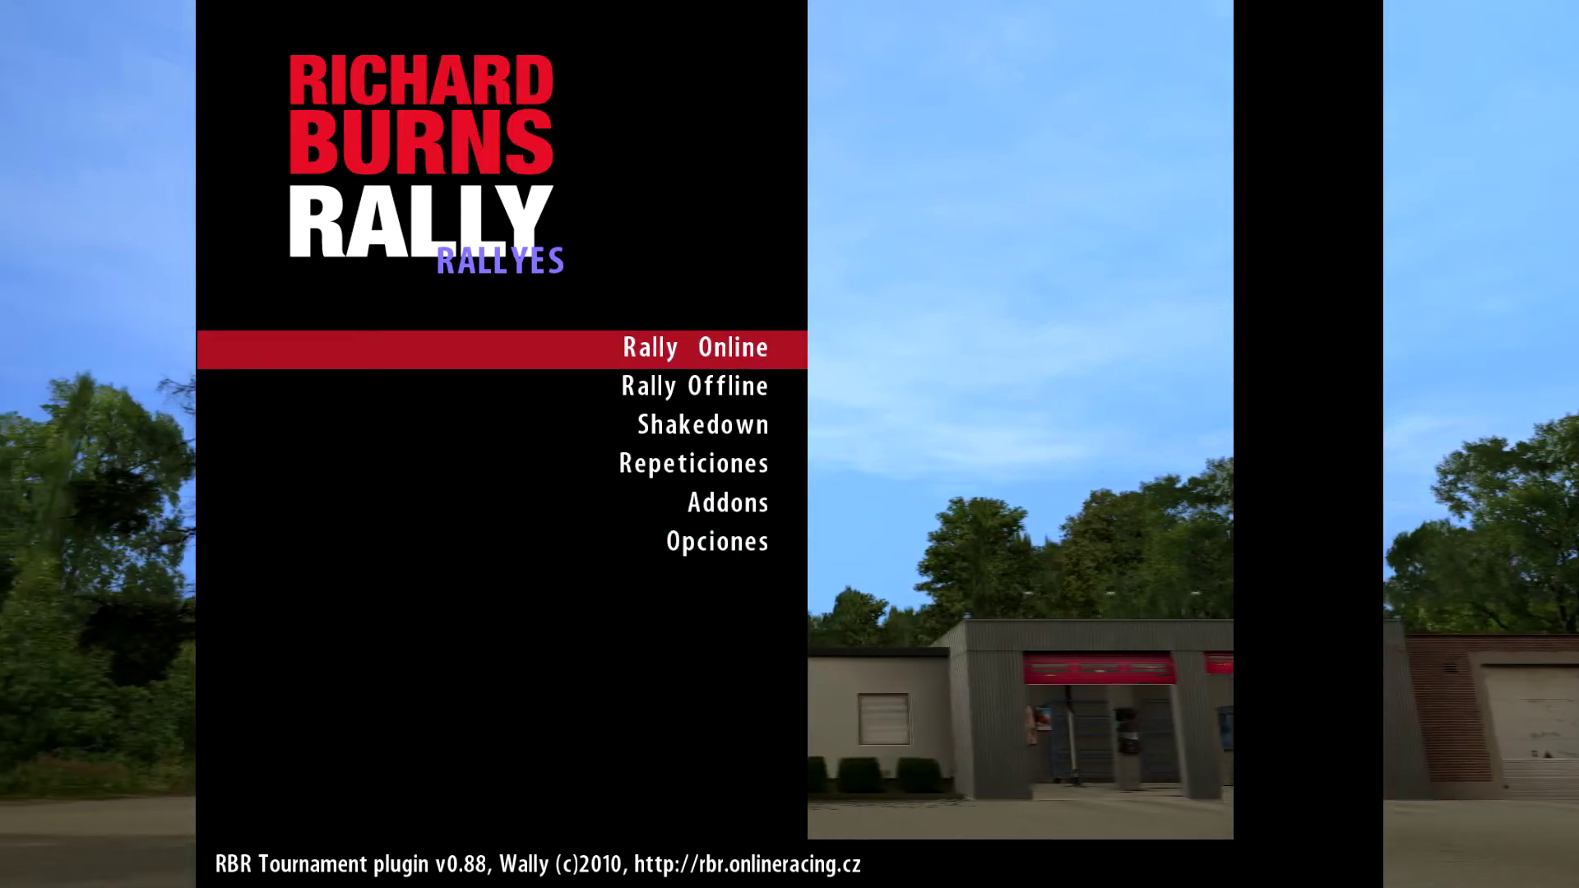
key(Down)
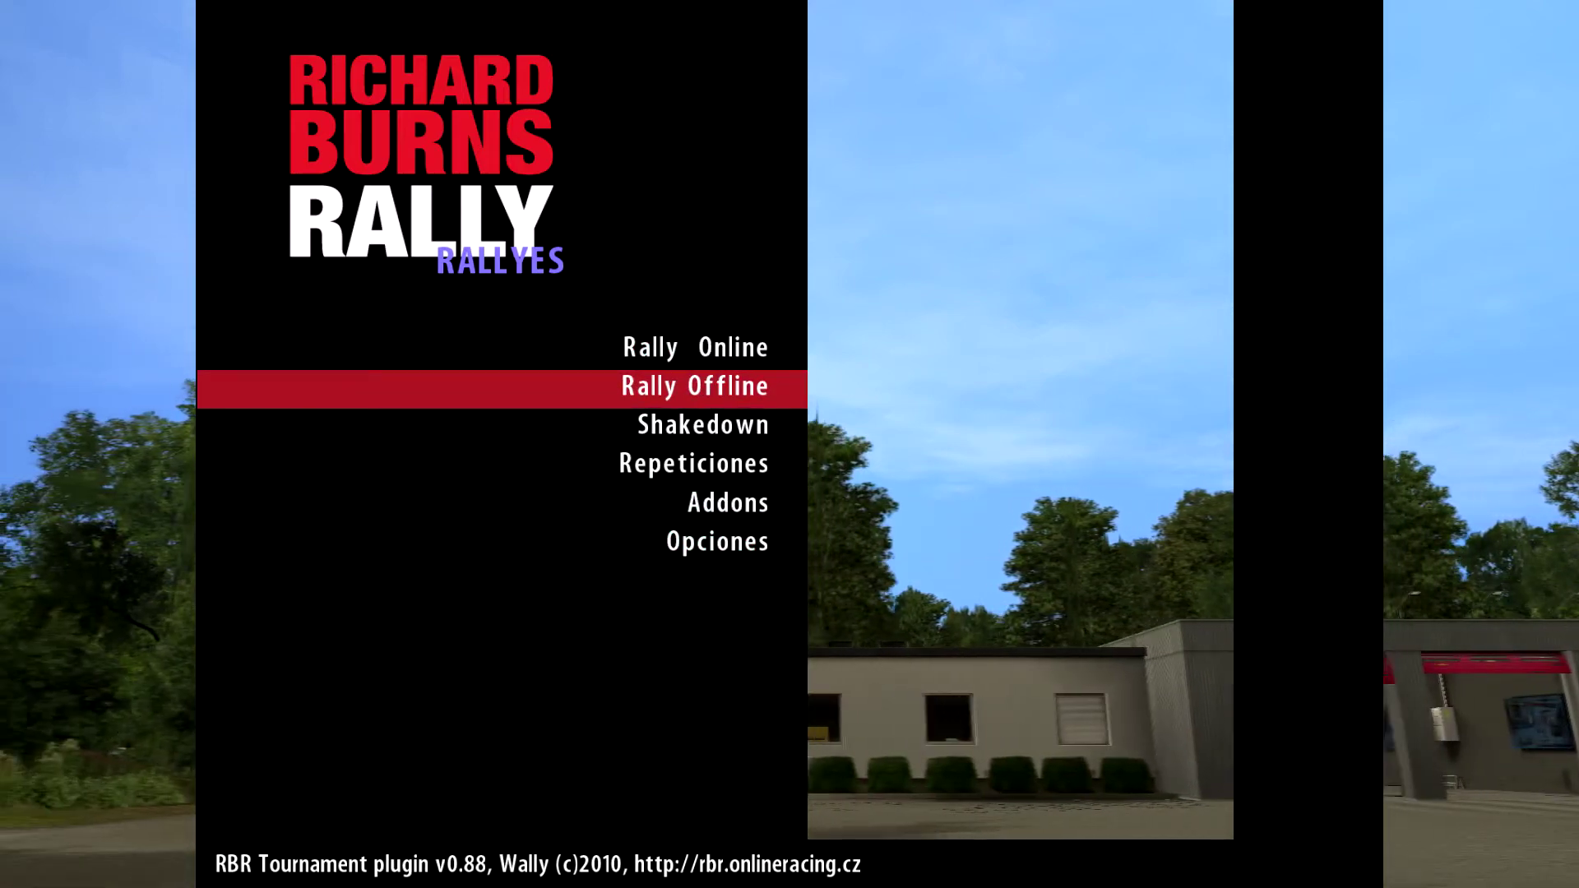
key(Down)
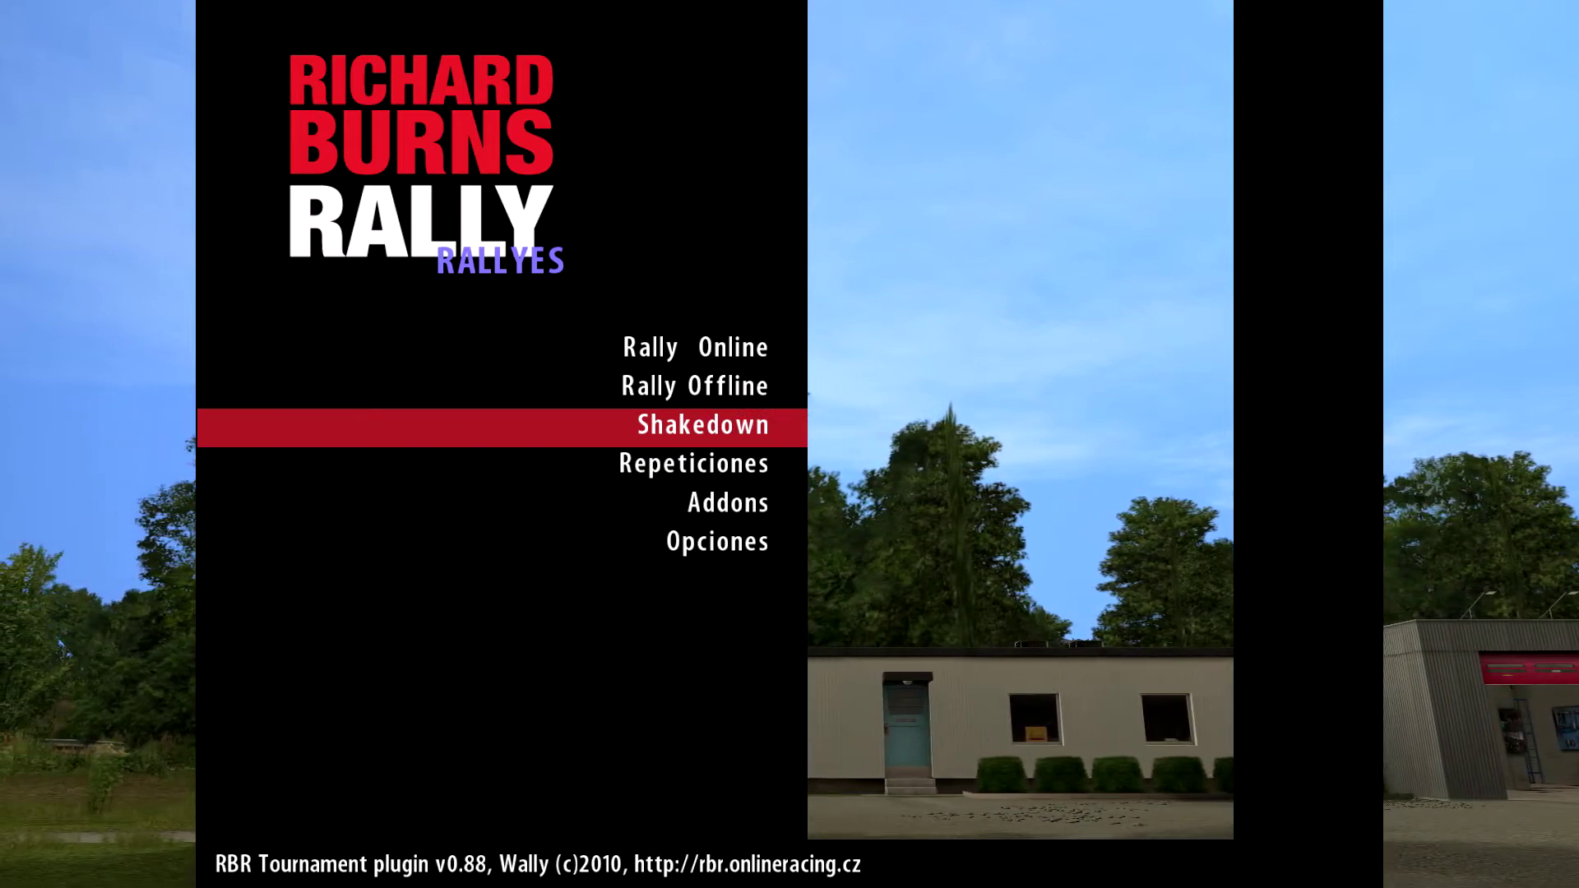
key(Down)
key(Down)
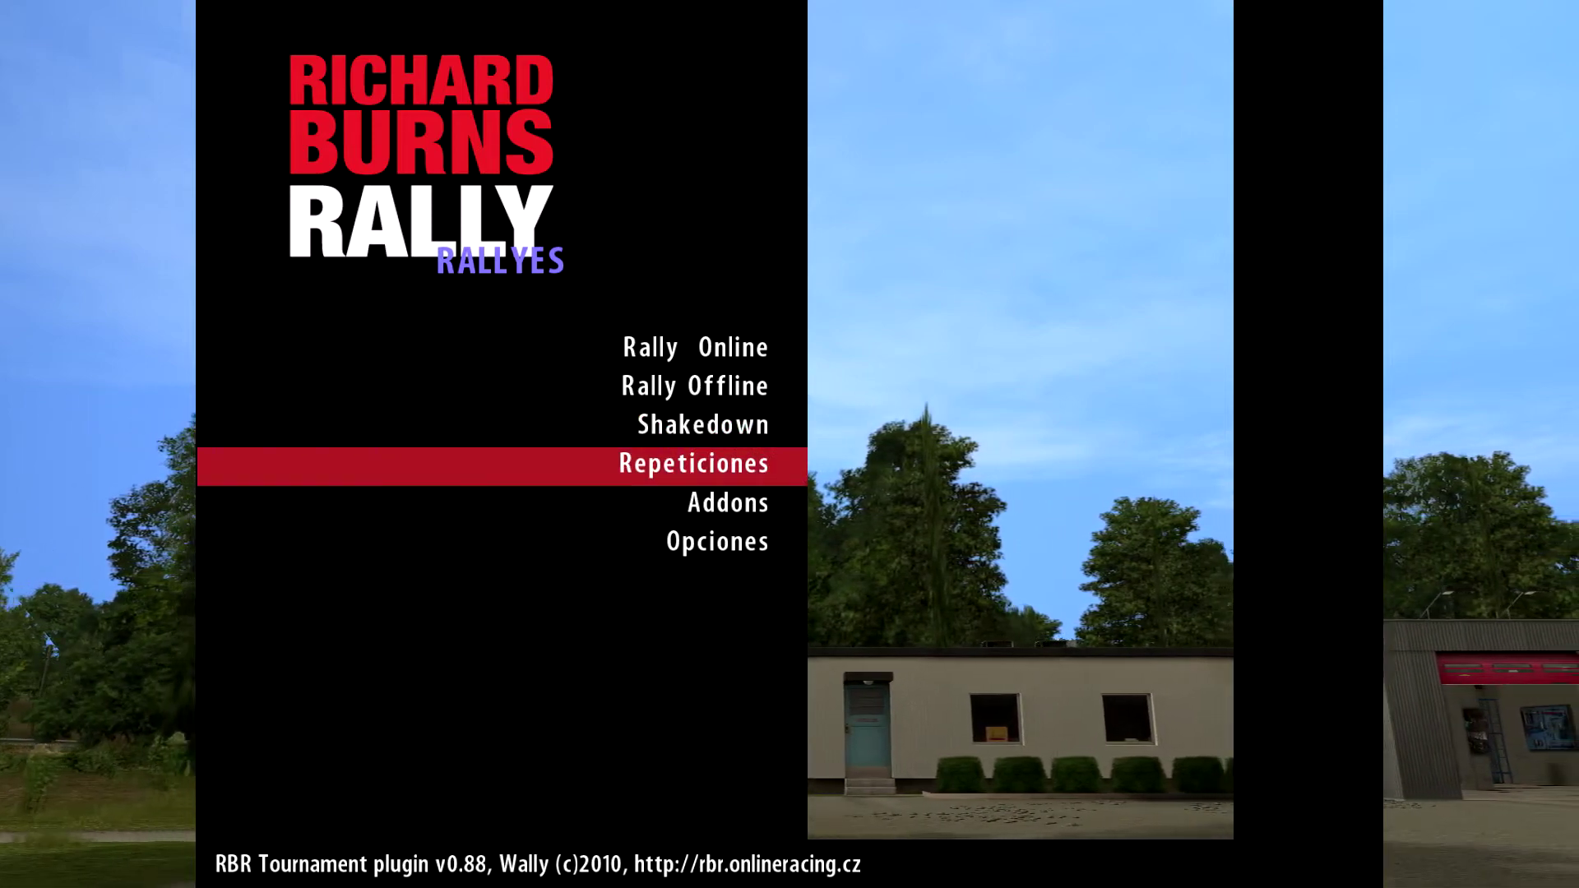
key(Down)
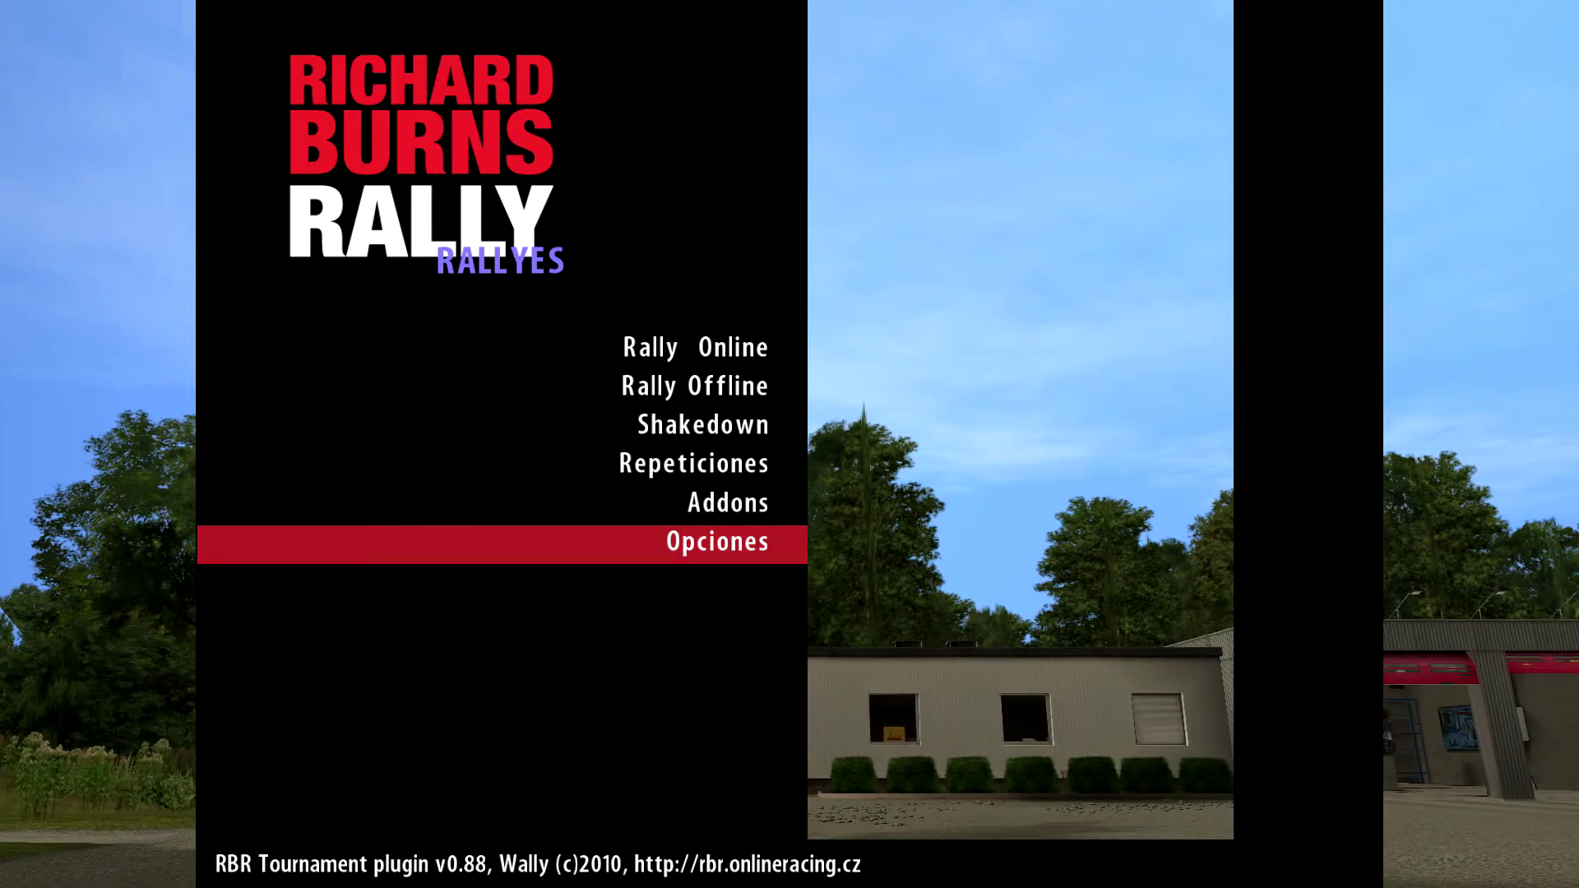
key(Return)
- Cycle the plugin's Lenguaje option through the available languages, ending on Russian
key(Down)
key(Down)
key(Down)
key(Down)
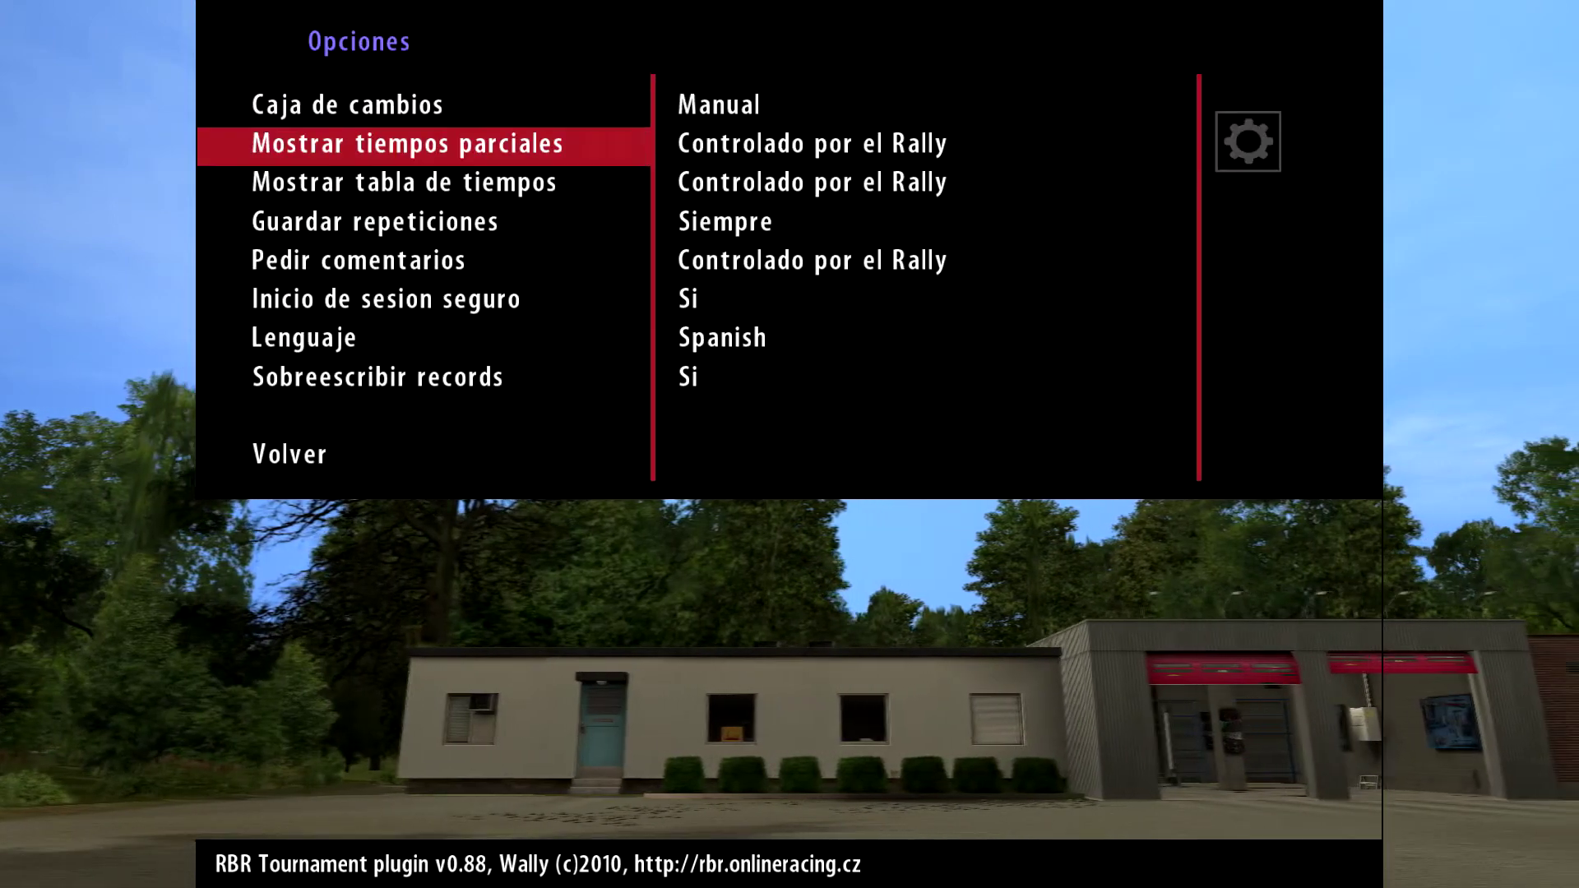
key(Down)
key(Down)
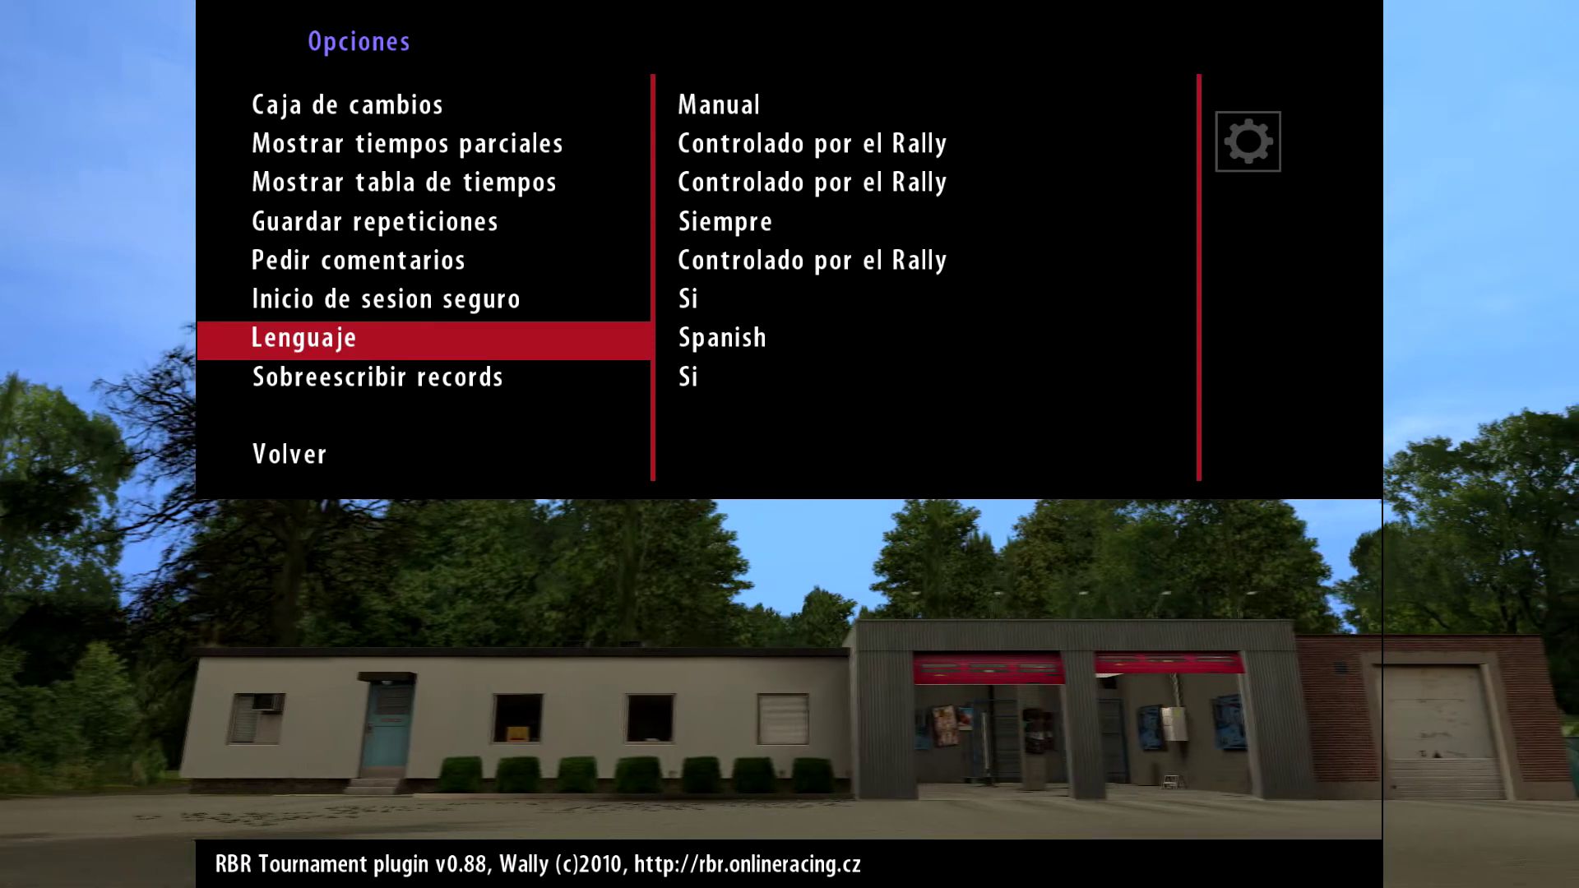
key(Right)
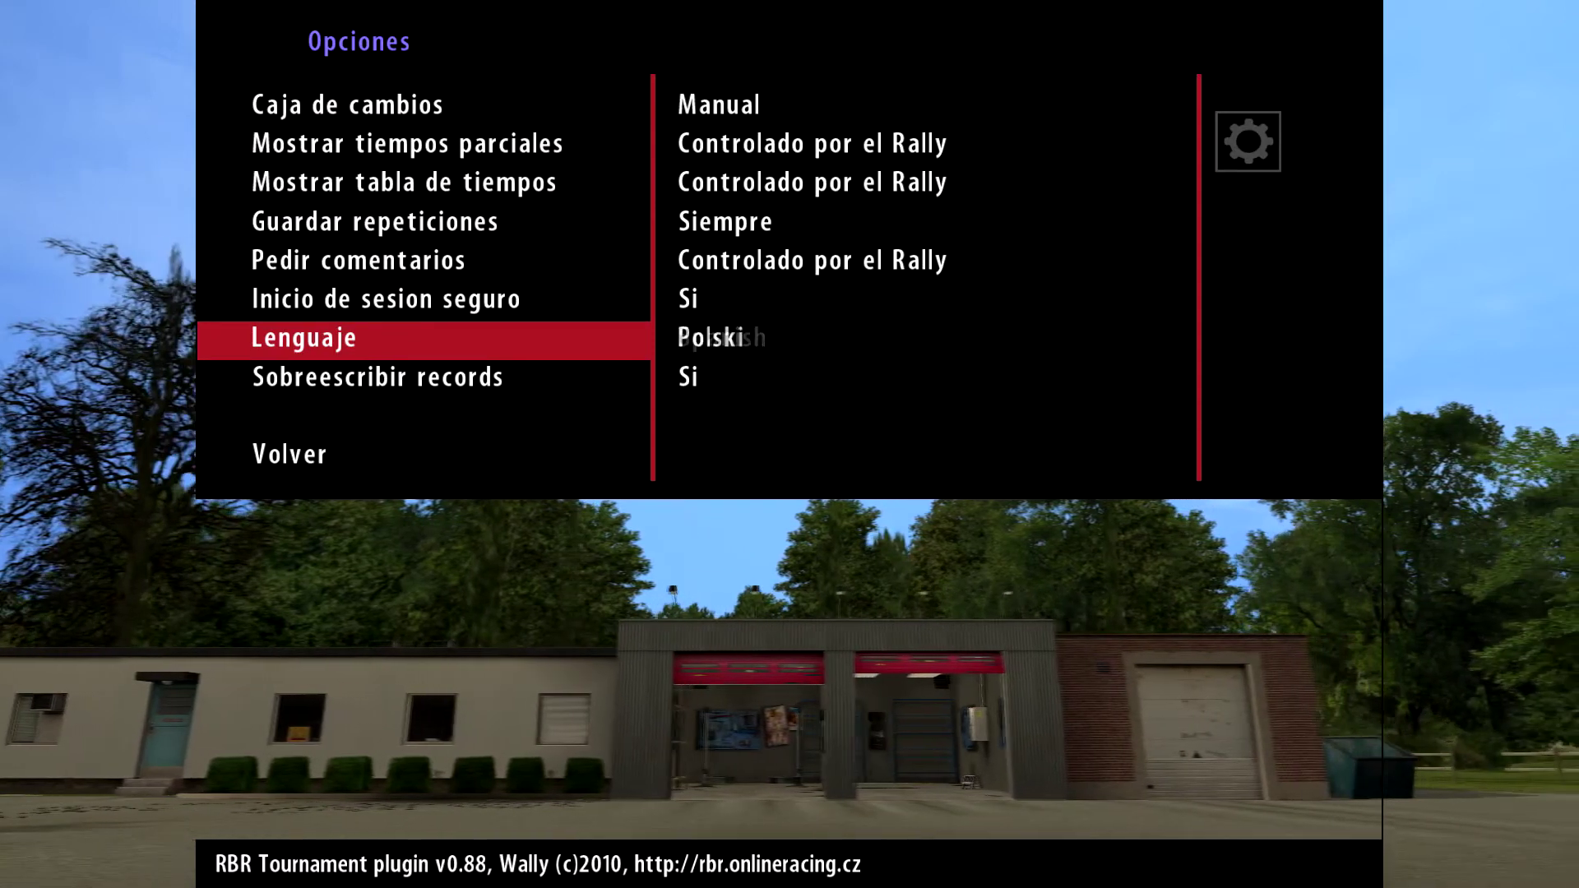
key(Right)
key(Right)
key(Right)
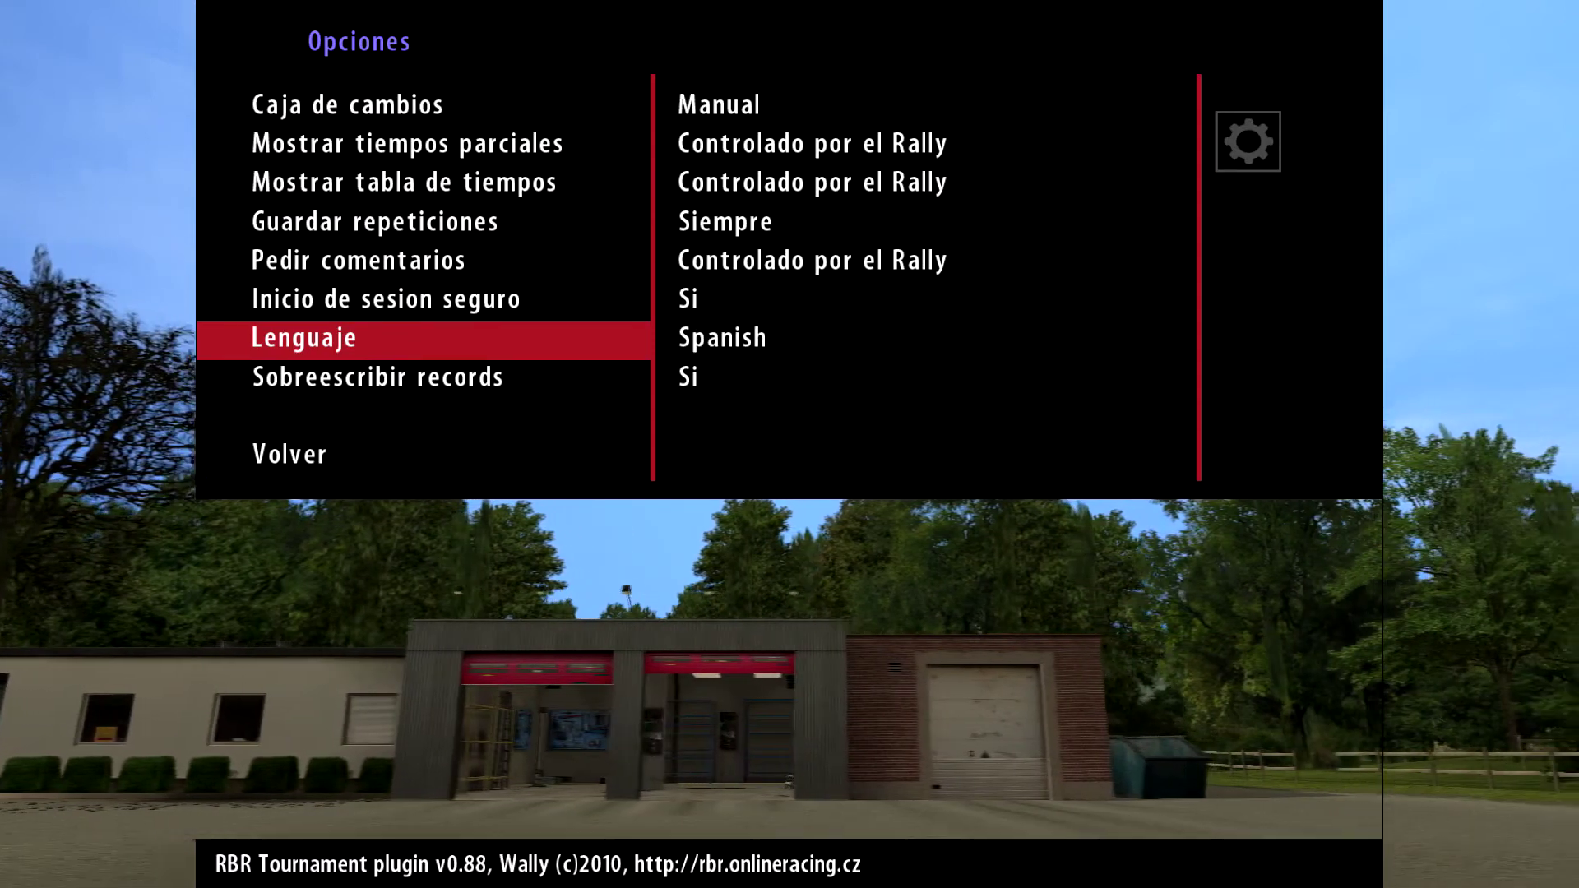
key(Right)
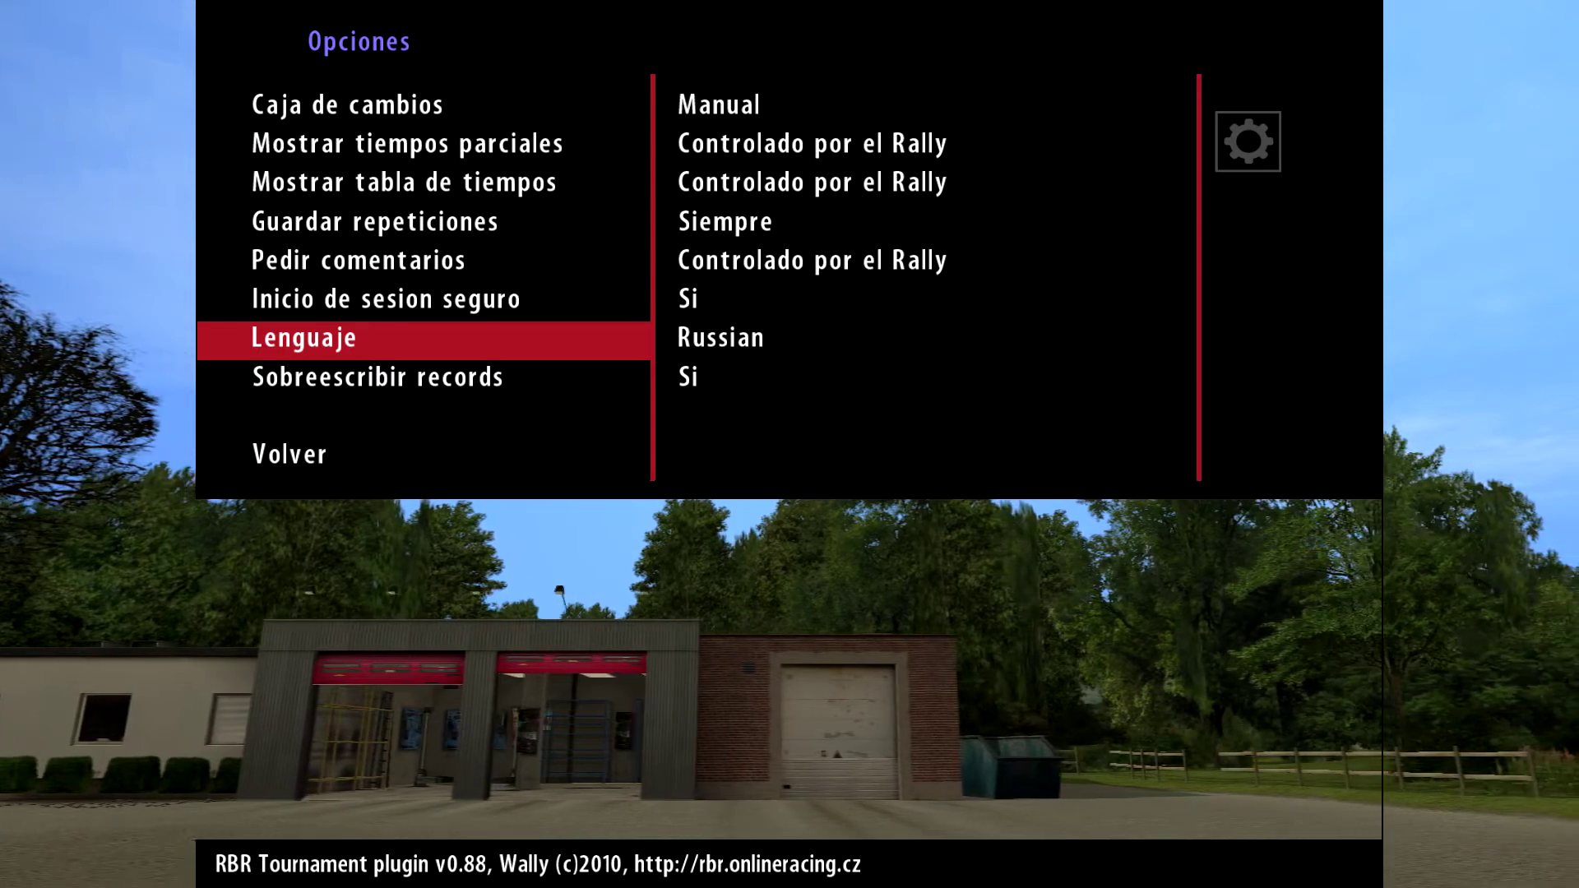
- Check the Sobreescribir records option and step the Lenguaje option back from Russian
key(Down)
key(Right)
key(Right)
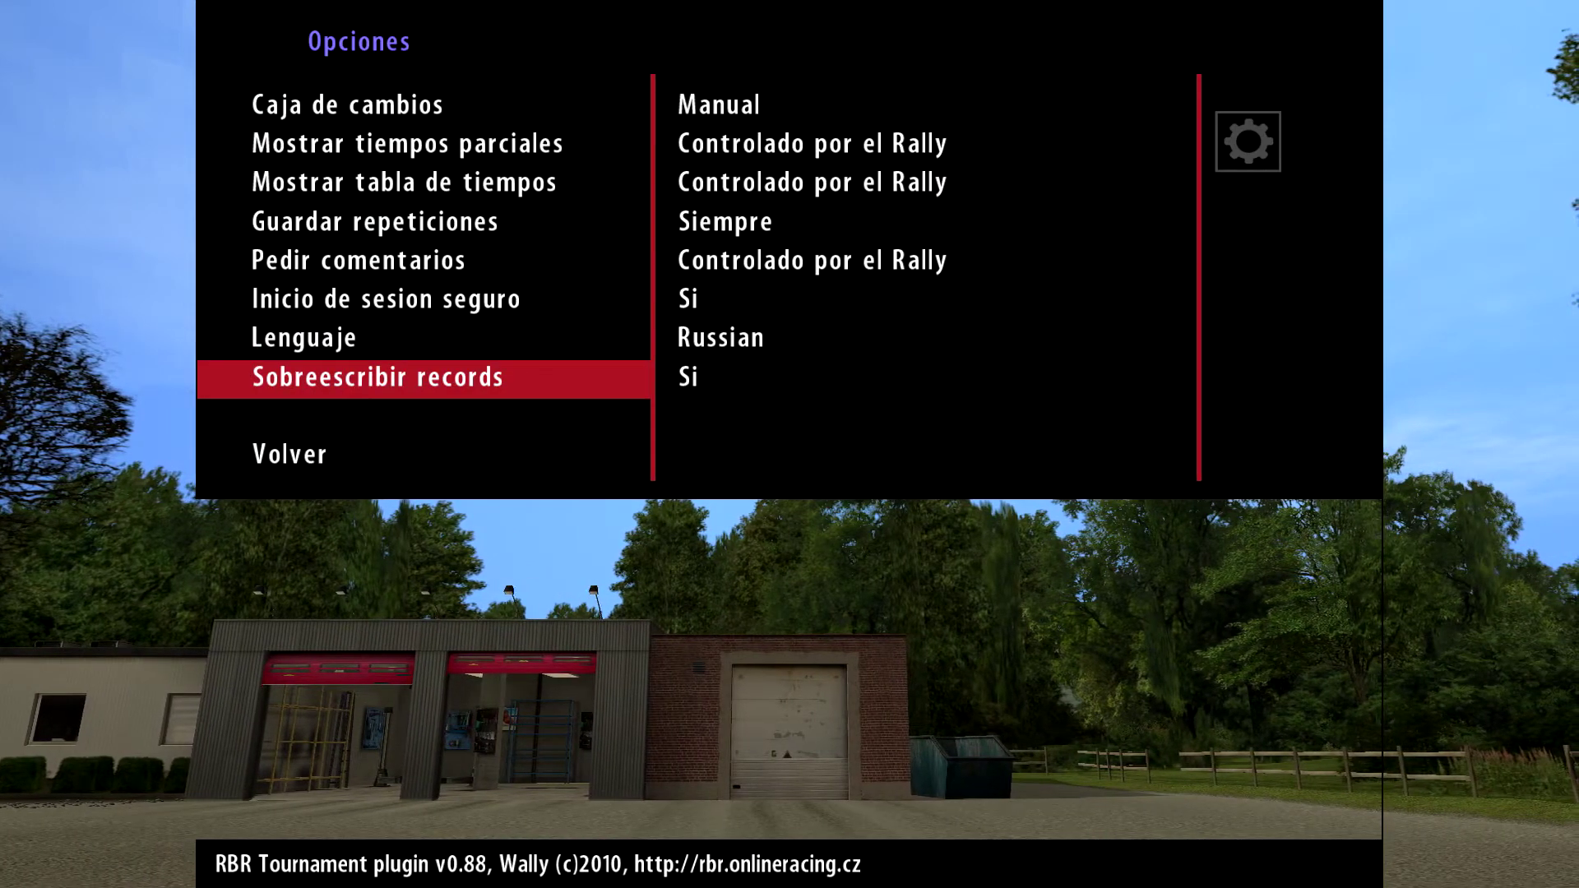
key(Down)
key(Up)
key(Up)
key(Left)
key(Left)
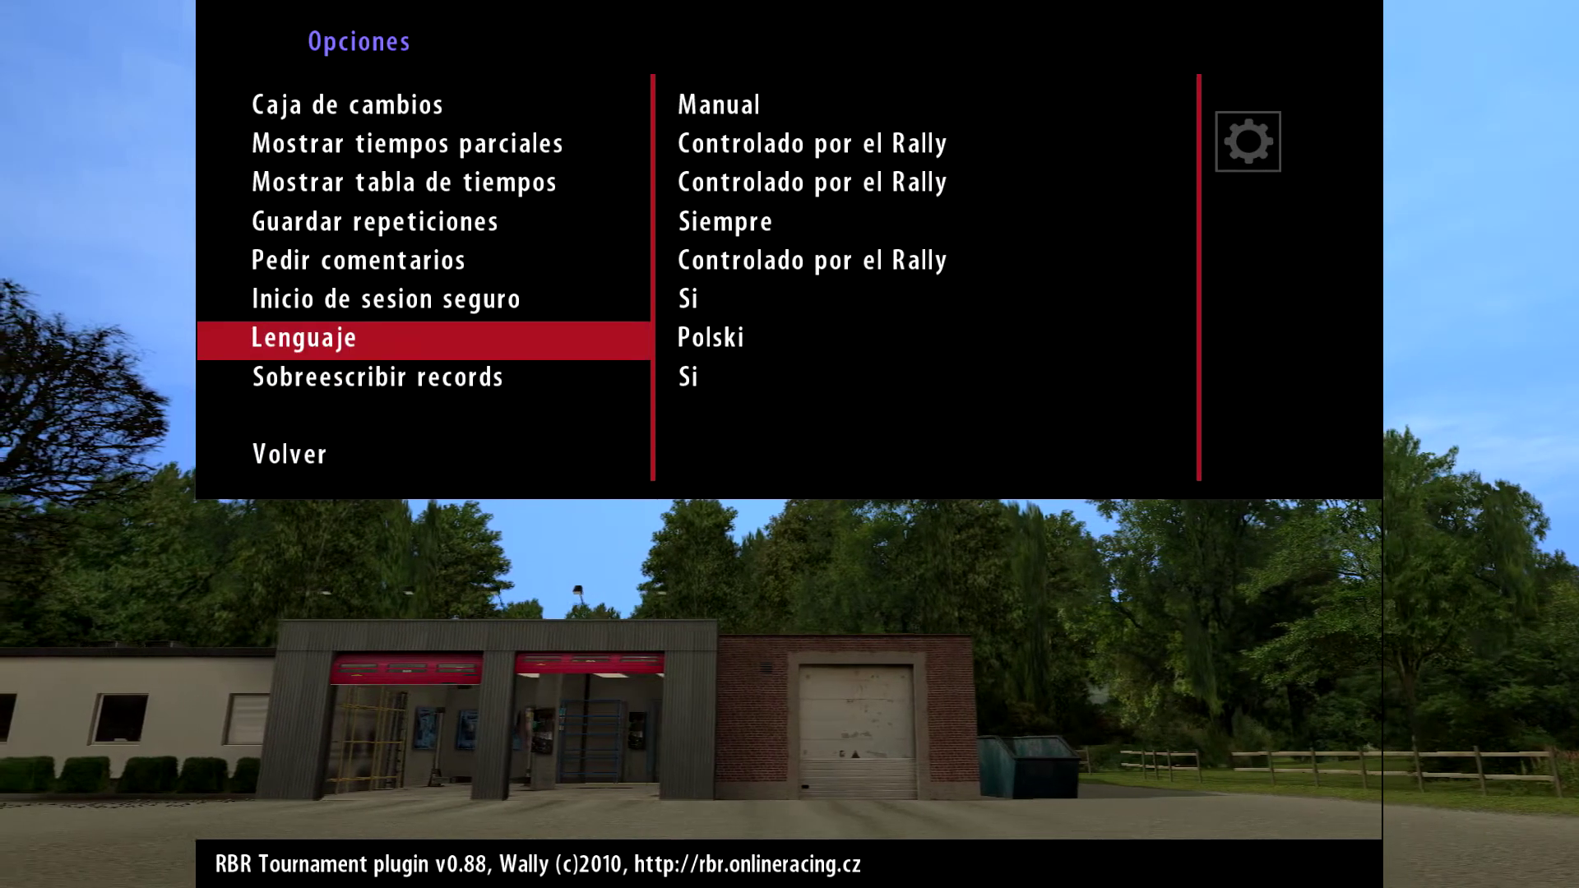
- Leave the plugin's options, save them, and return to the RBR Tournament menu
key(Down)
key(Down)
key(Return)
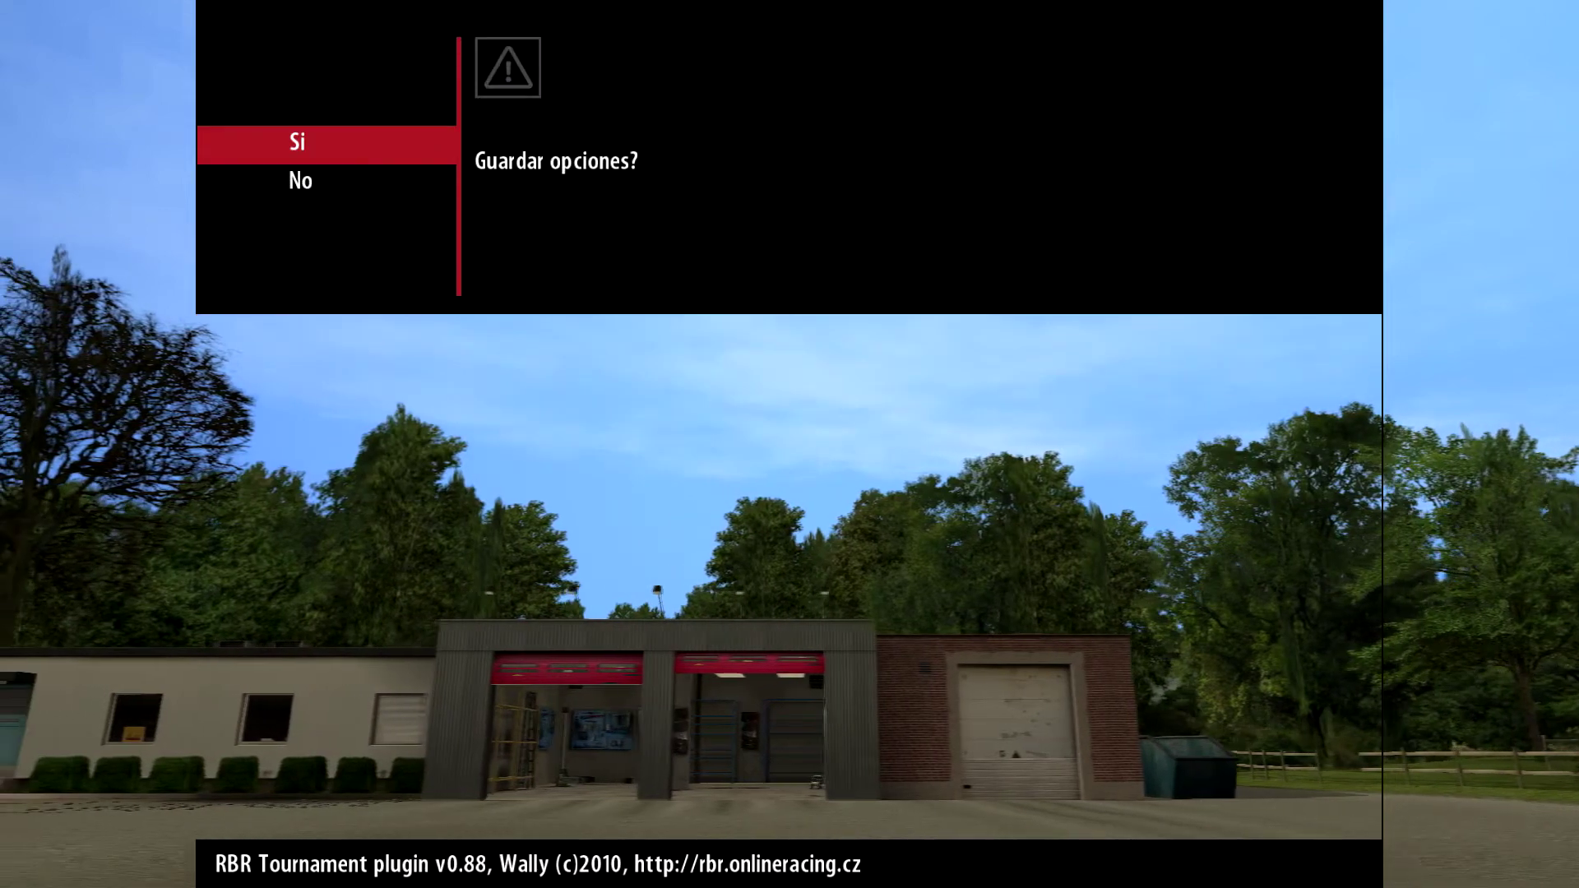
key(Return)
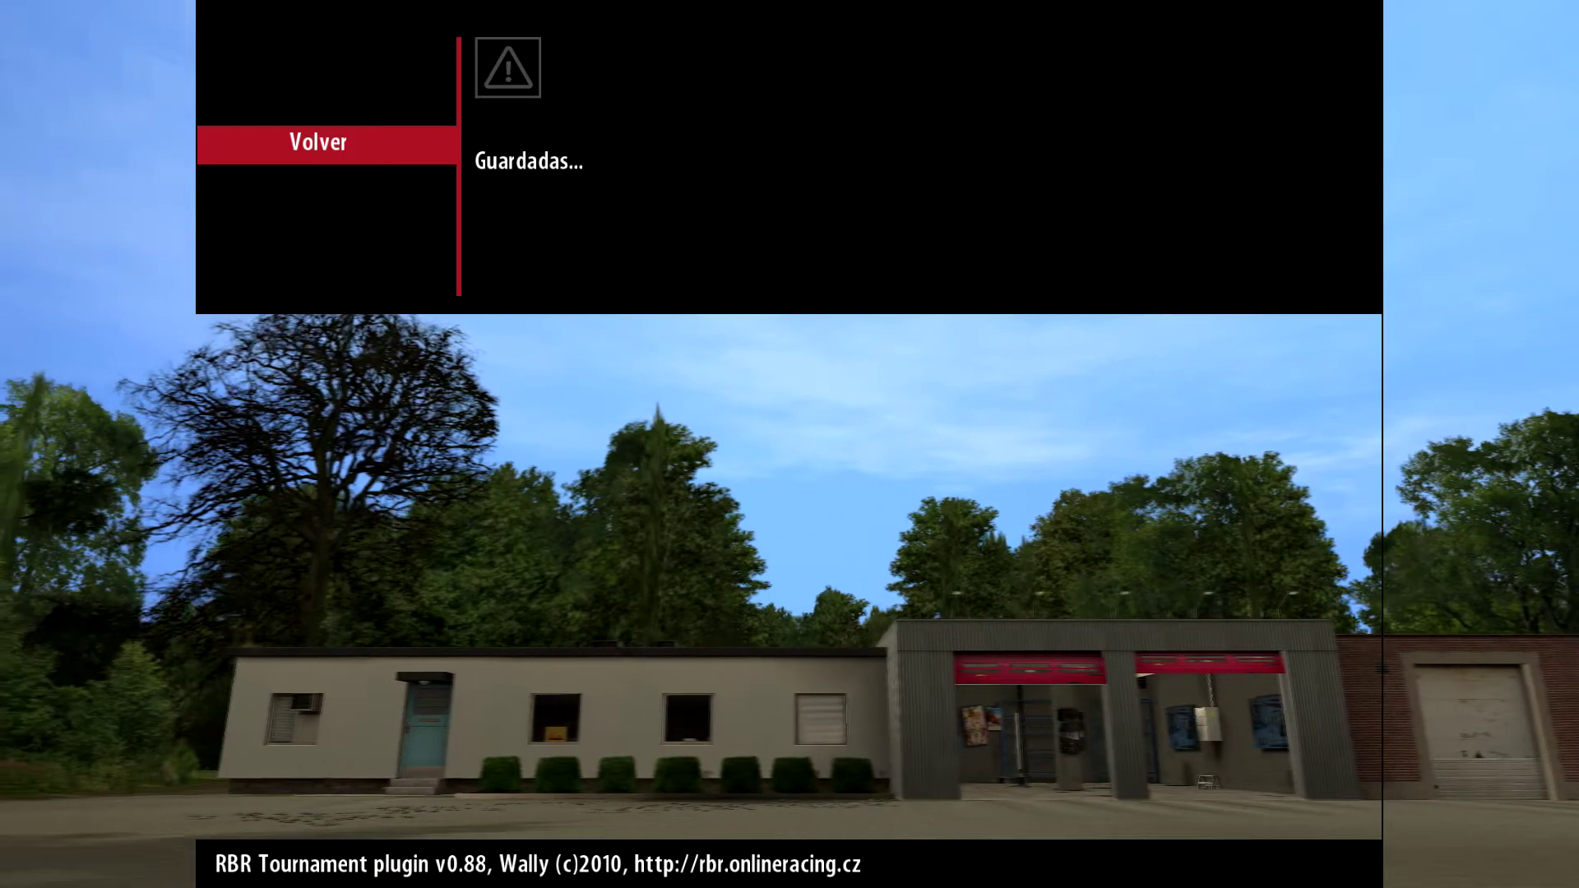
key(Return)
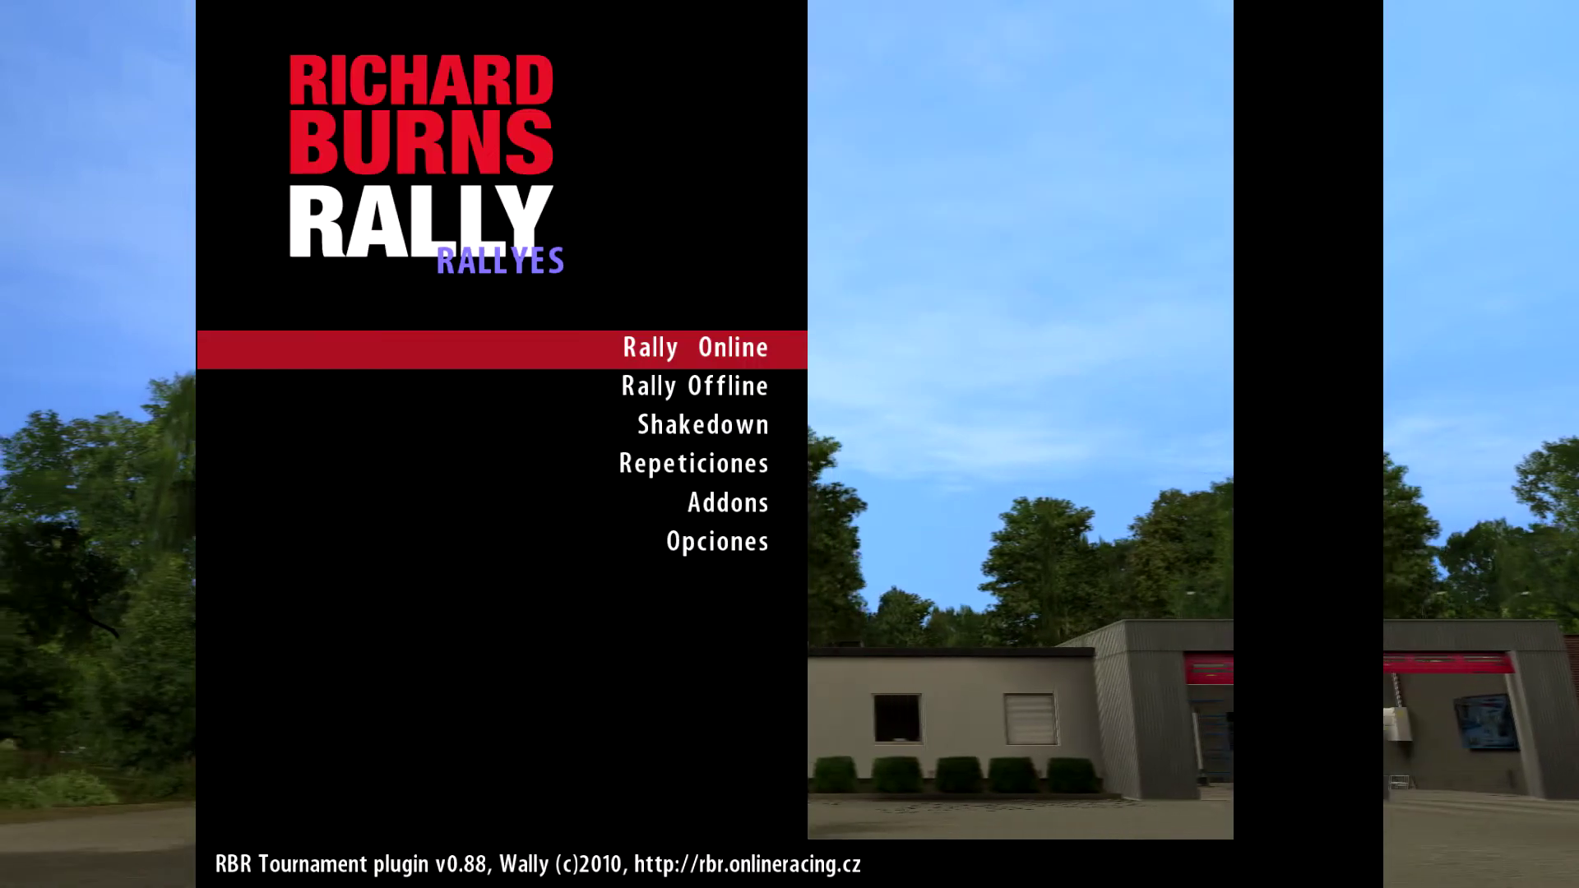
- Go back over the lower entries of the RBR Tournament menu and leave it for the game's main options
key(Up)
key(Up)
key(Up)
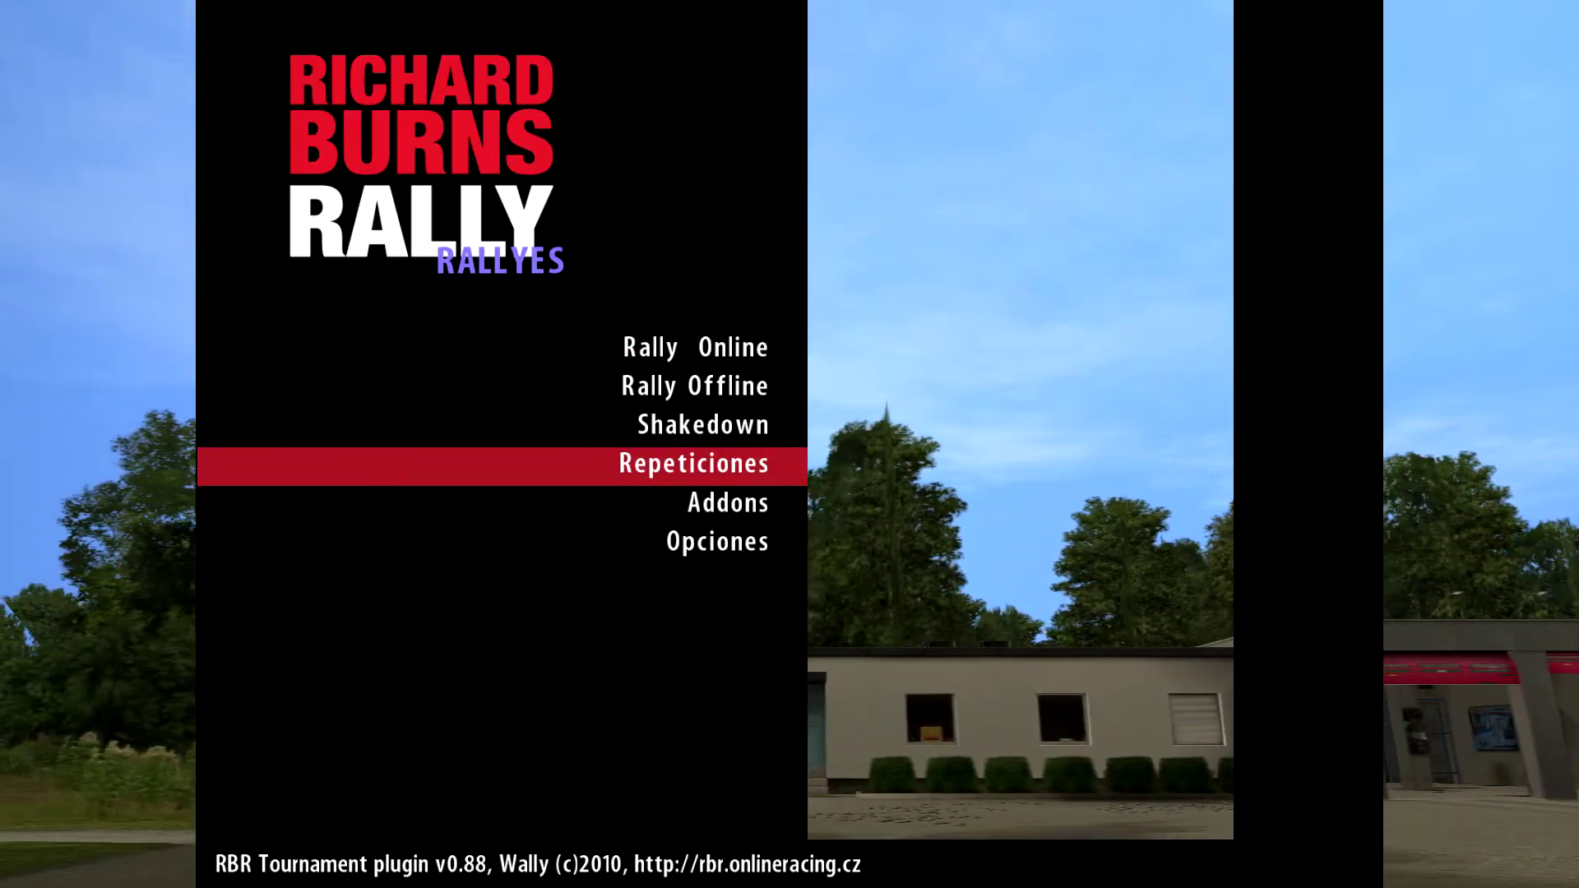
key(Down)
key(Down)
key(Return)
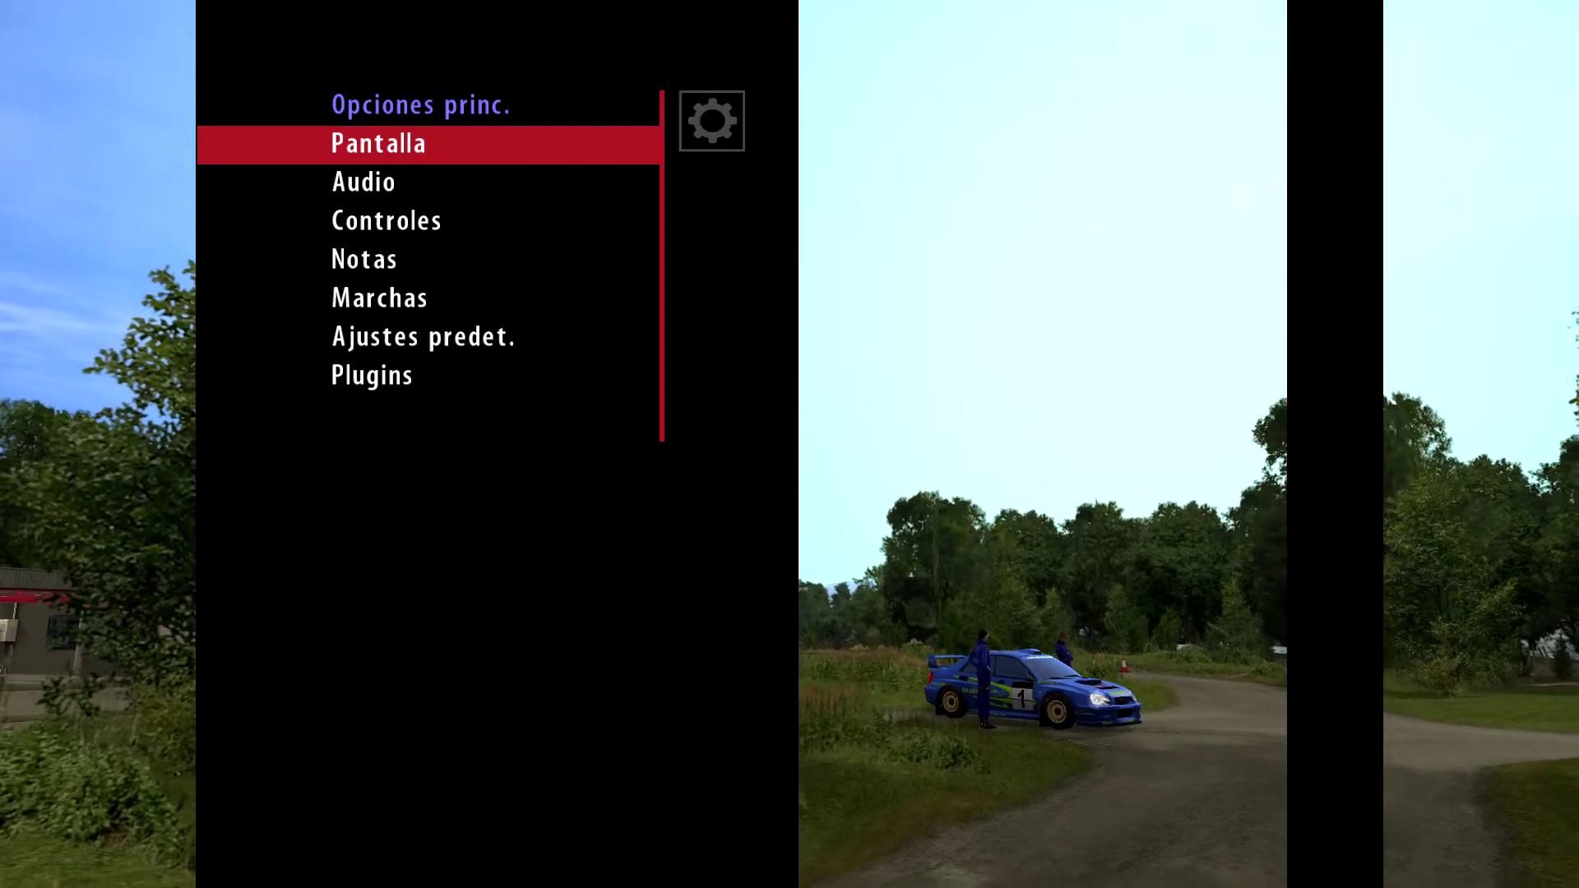
- Open the PhysicsNG plugin from the game's plugin list and check the status of its patches and the physics revision
key(Down)
key(Down)
key(Down)
key(Down)
key(Down)
key(Down)
key(Return)
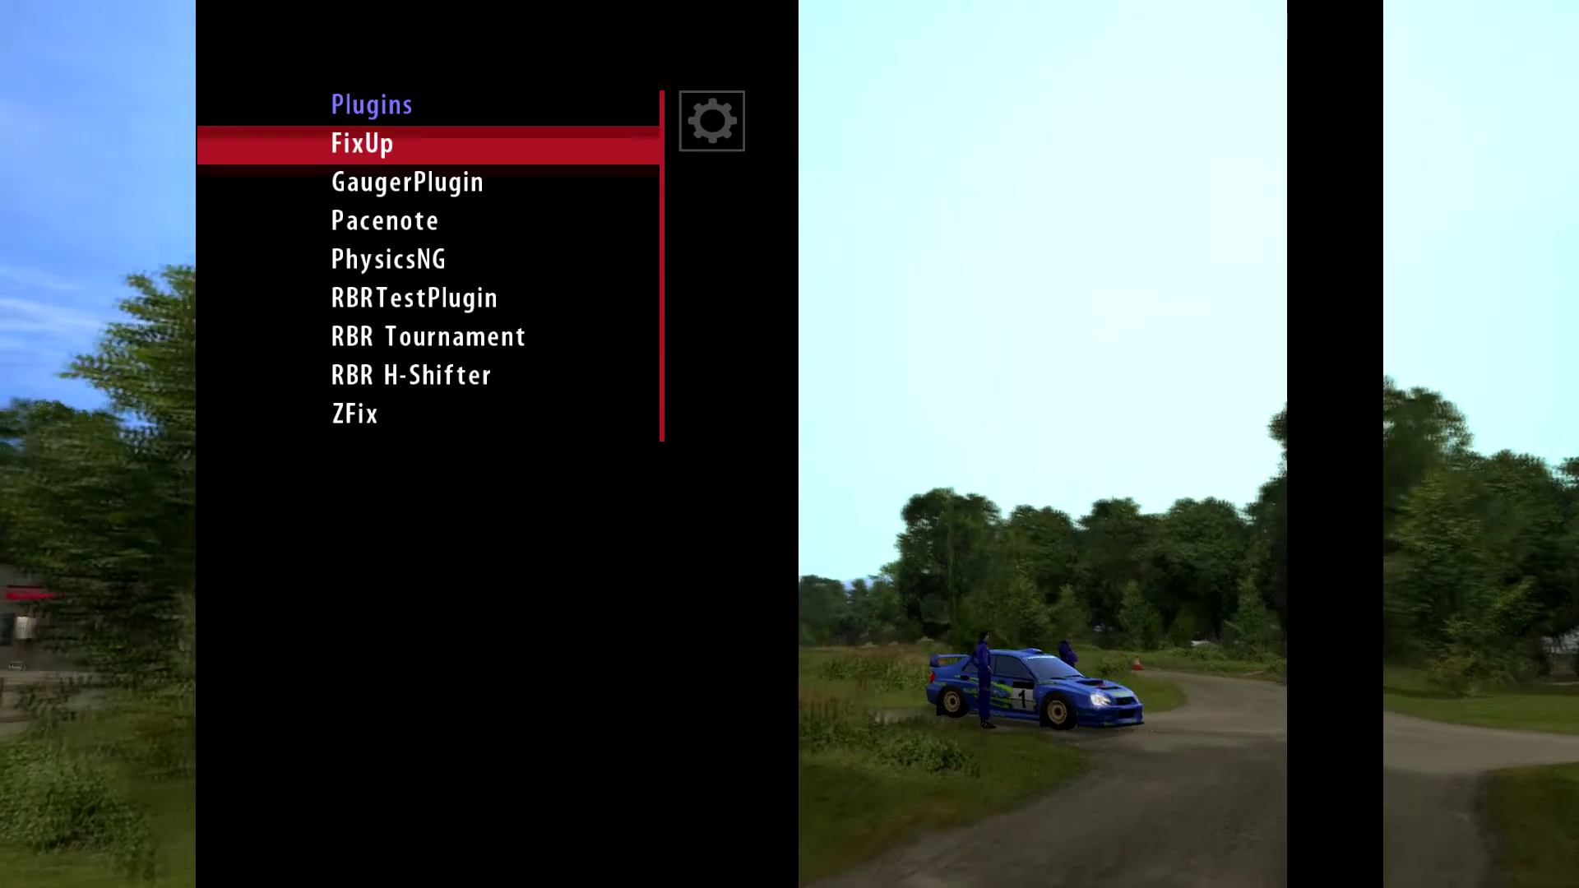
key(Down)
key(Down)
key(Down)
key(Return)
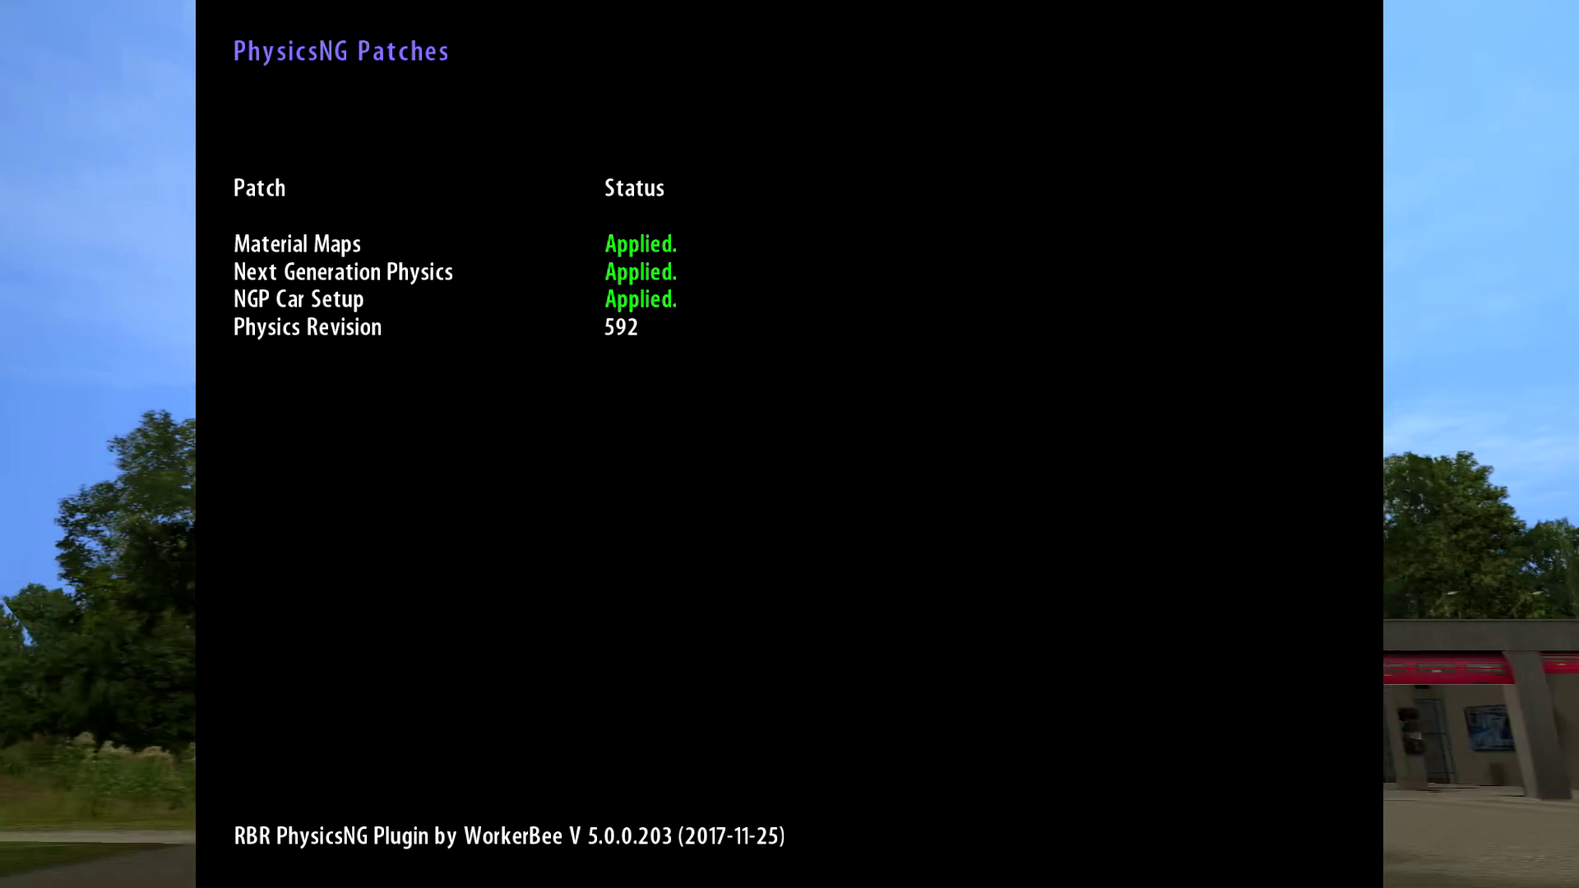
- Leave the PhysicsNG patch page and the game's options, returning to the main menu
key(Escape)
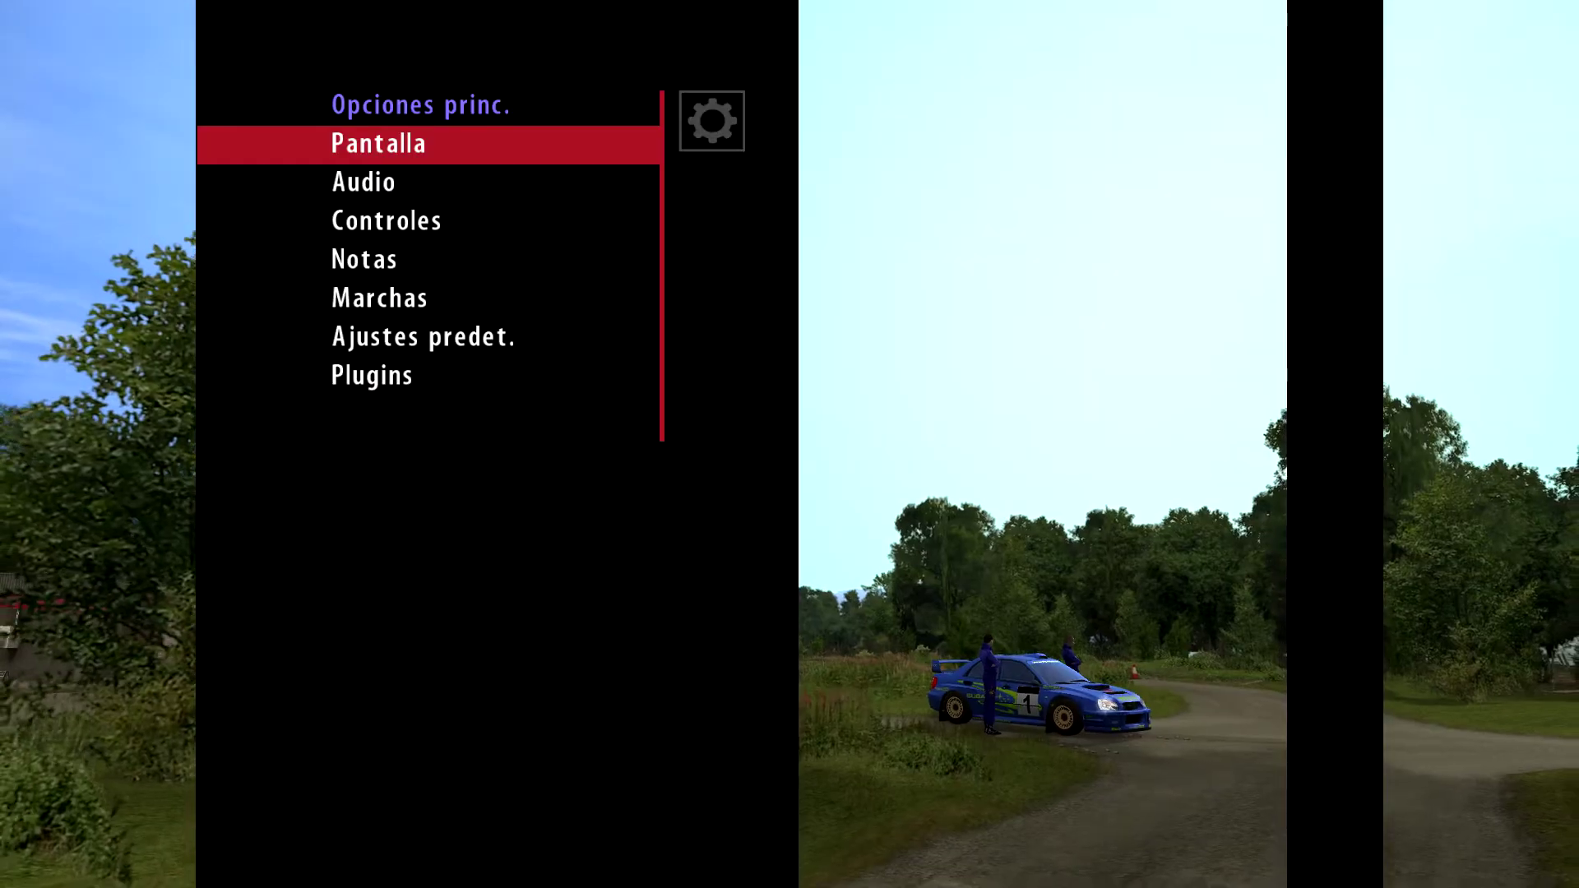
key(Down)
key(Down)
key(Down)
key(Down)
key(Down)
key(Down)
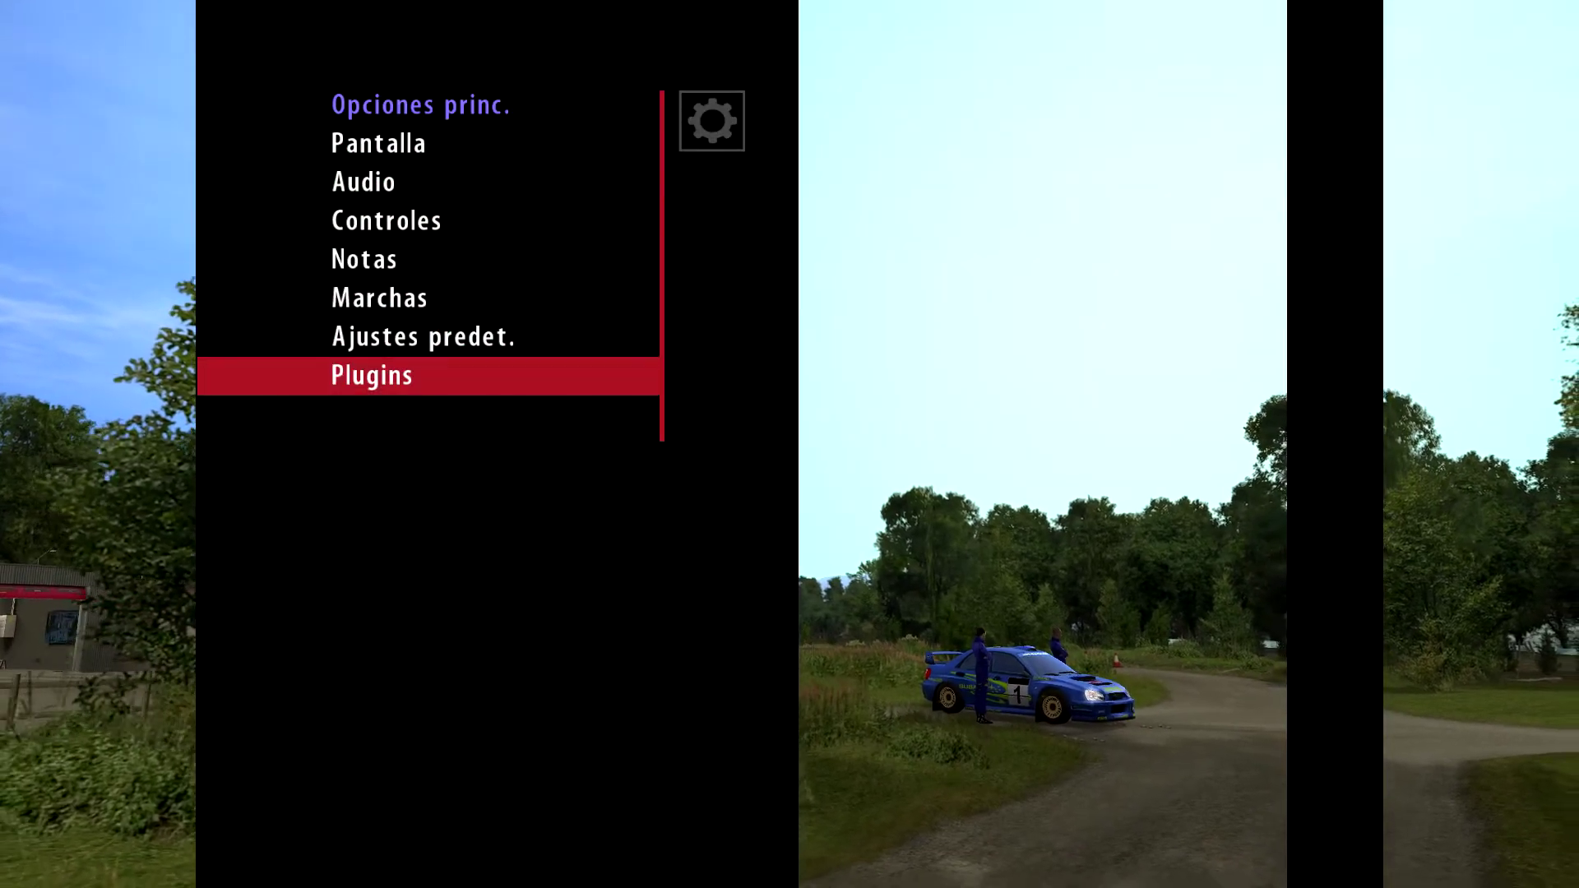
key(Escape)
- Quit the game with Salir and confirm the exit with Sí
key(Down)
key(Down)
key(Down)
key(Down)
key(Down)
key(Down)
key(Down)
key(Down)
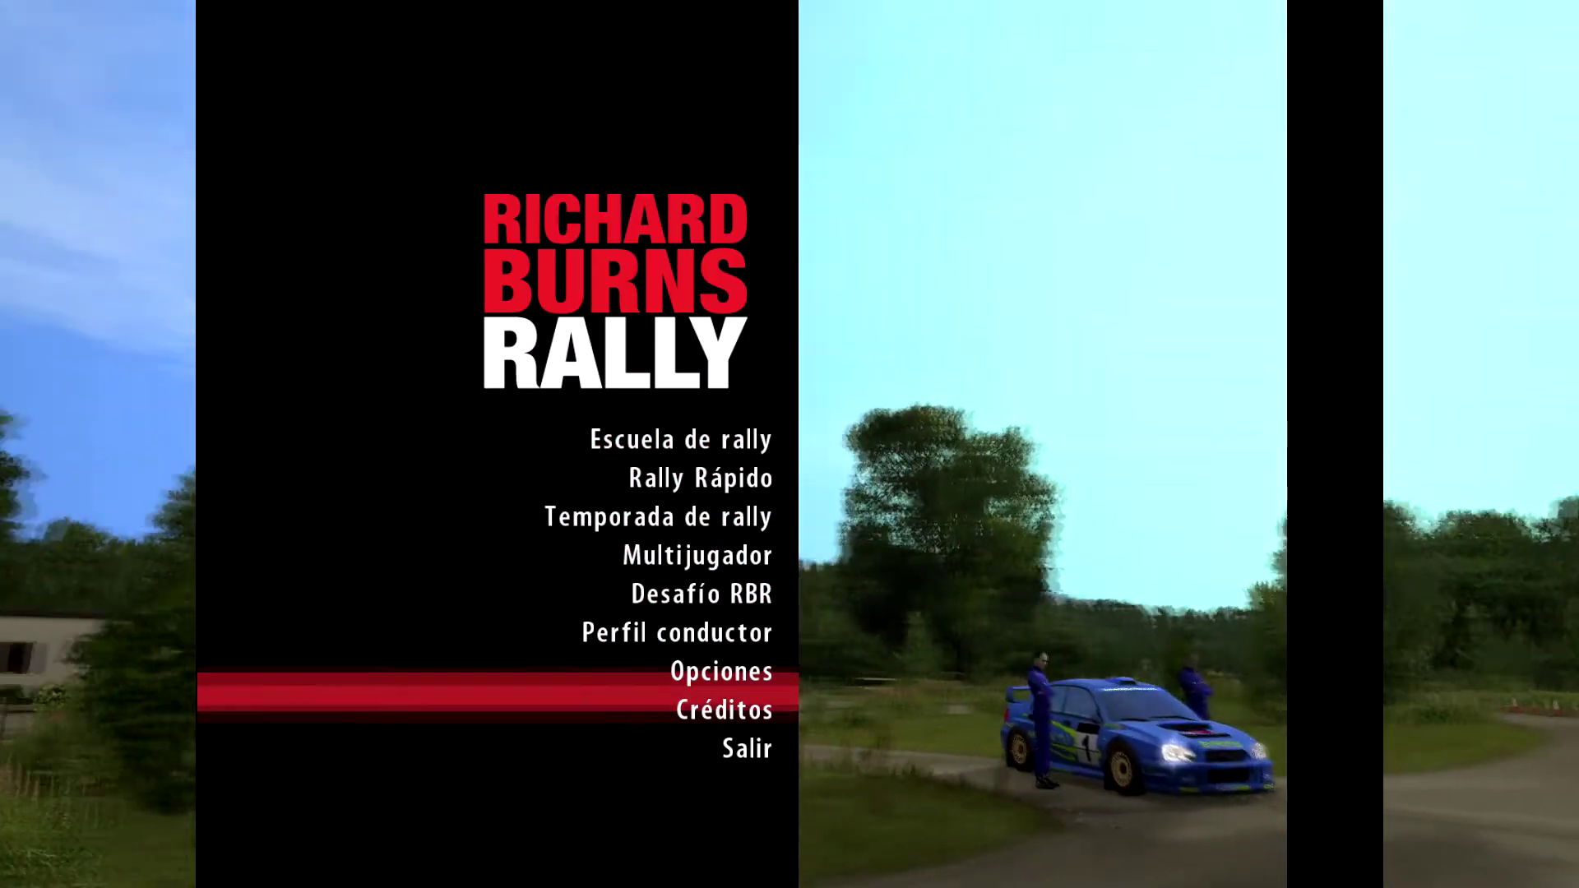
key(Return)
key(Up)
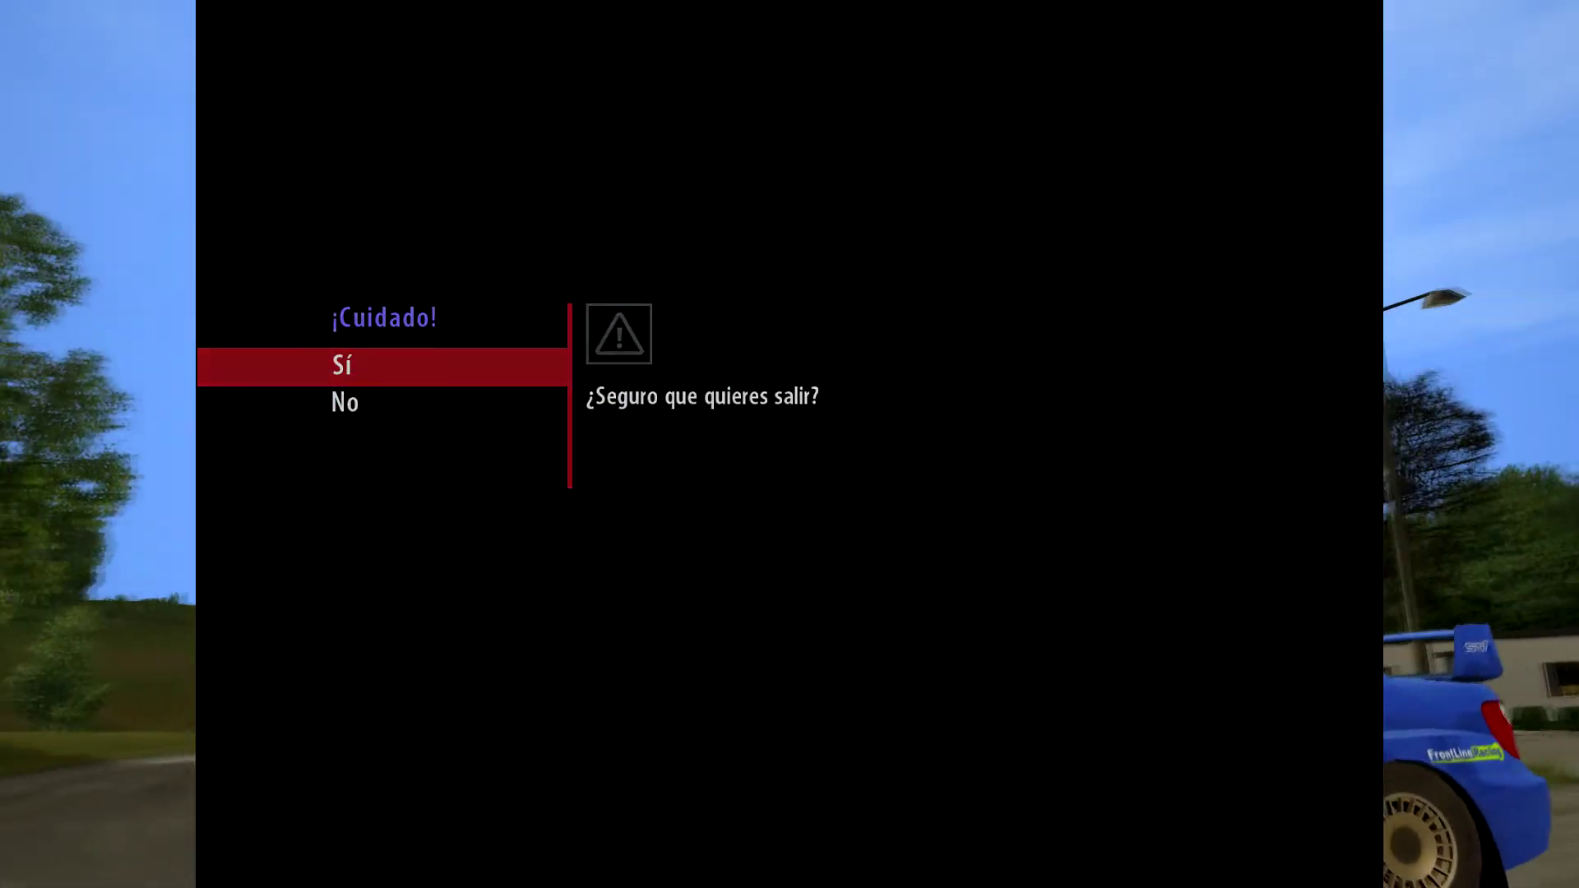
key(Return)
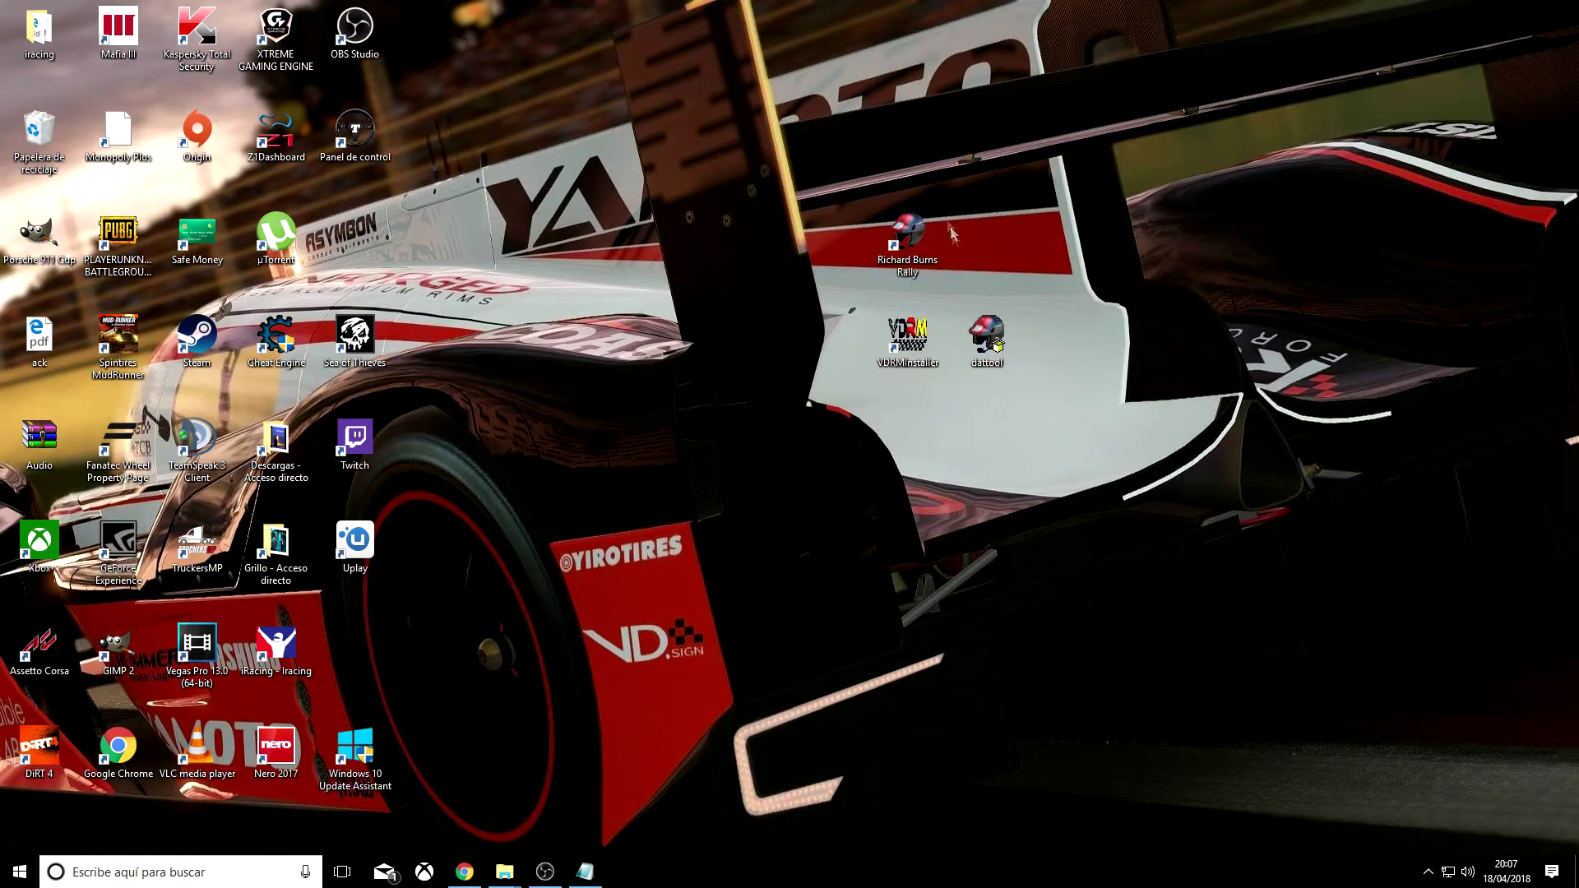
- Switch to Chrome and look through the Pistas category of the RBR Czech site's Descargar section
click(465, 872)
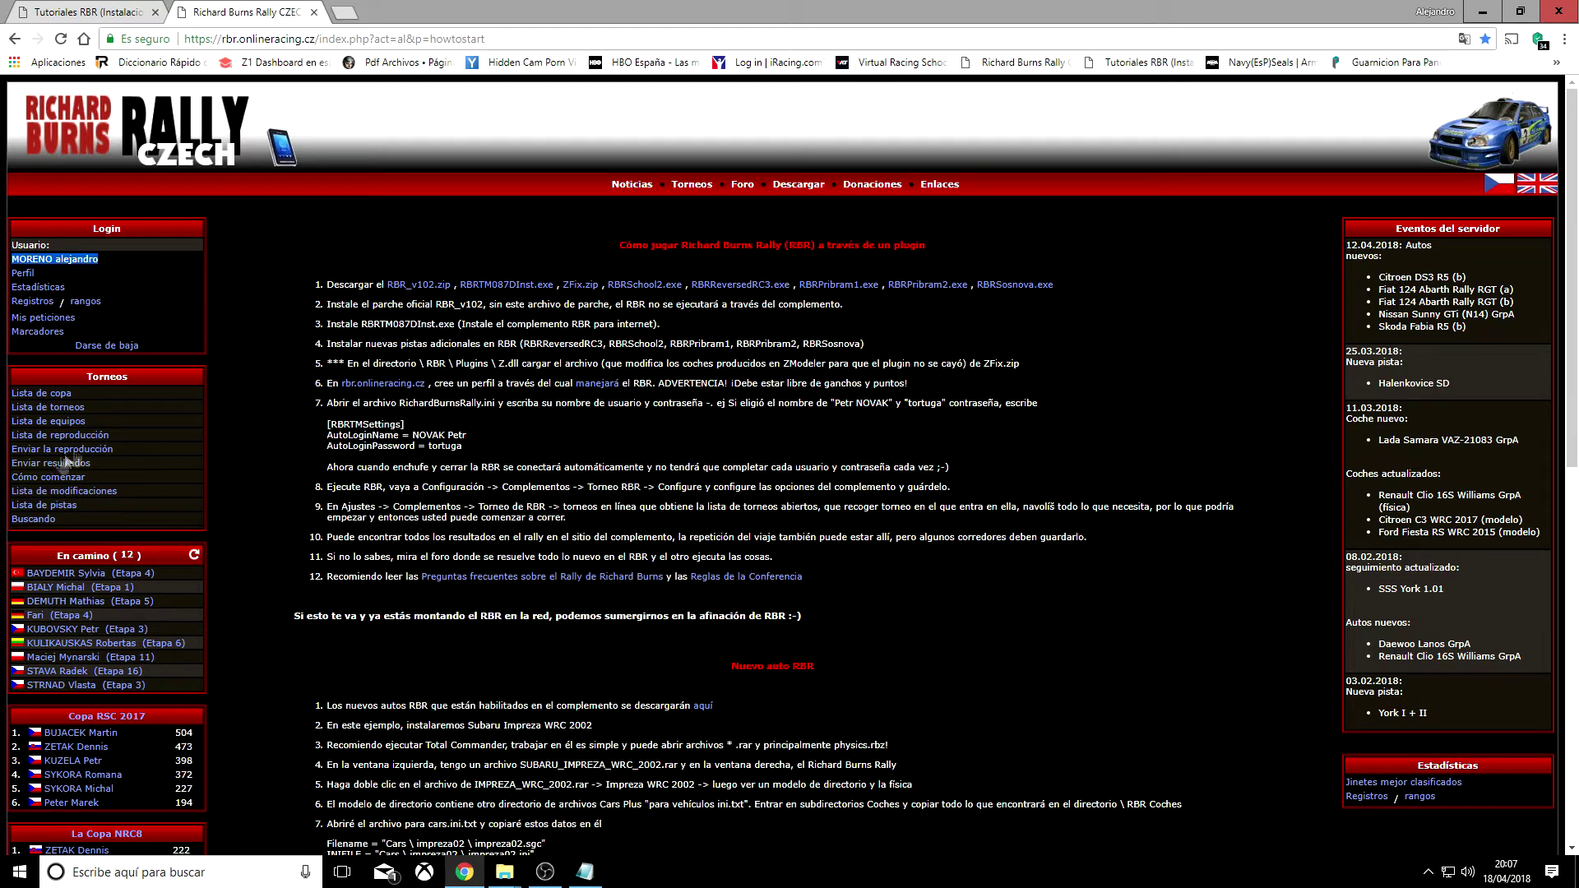
click(791, 189)
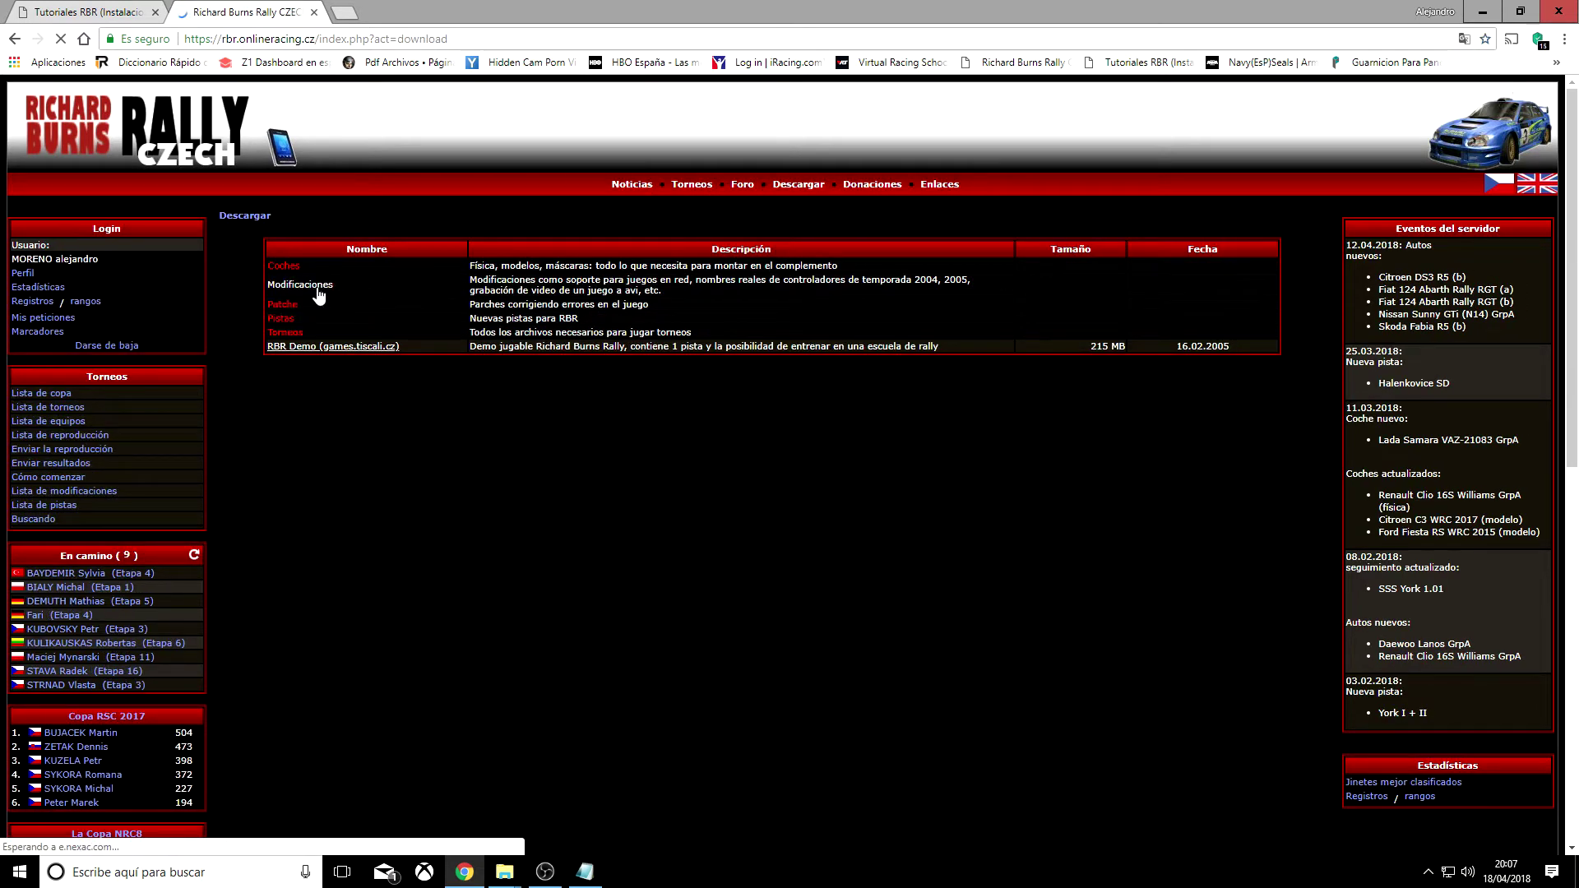
click(284, 320)
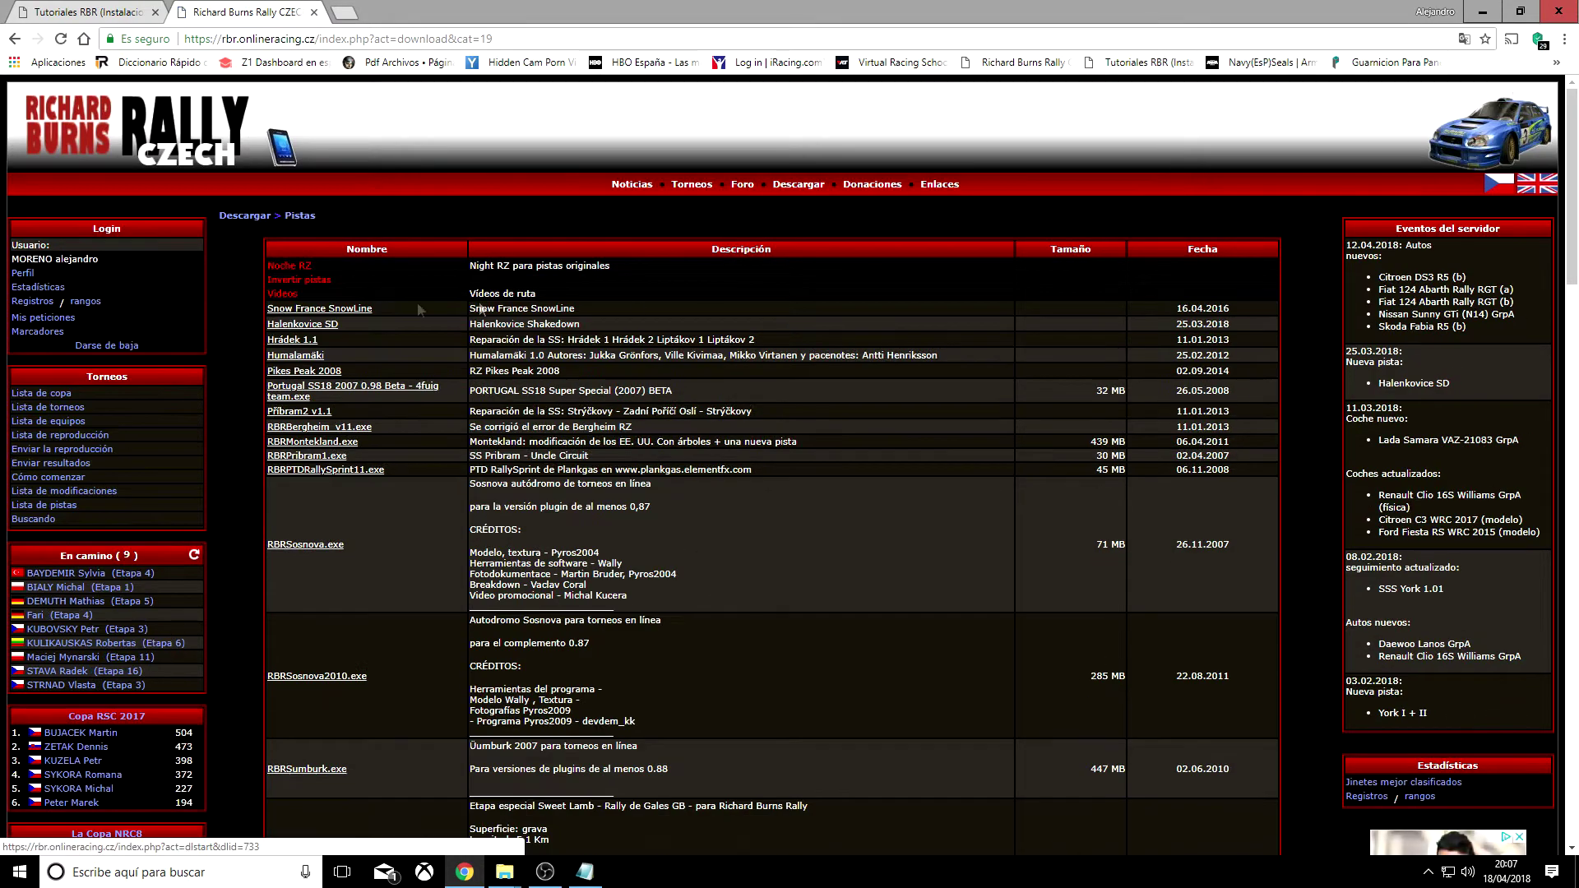
scroll(1141, 477, down, 6)
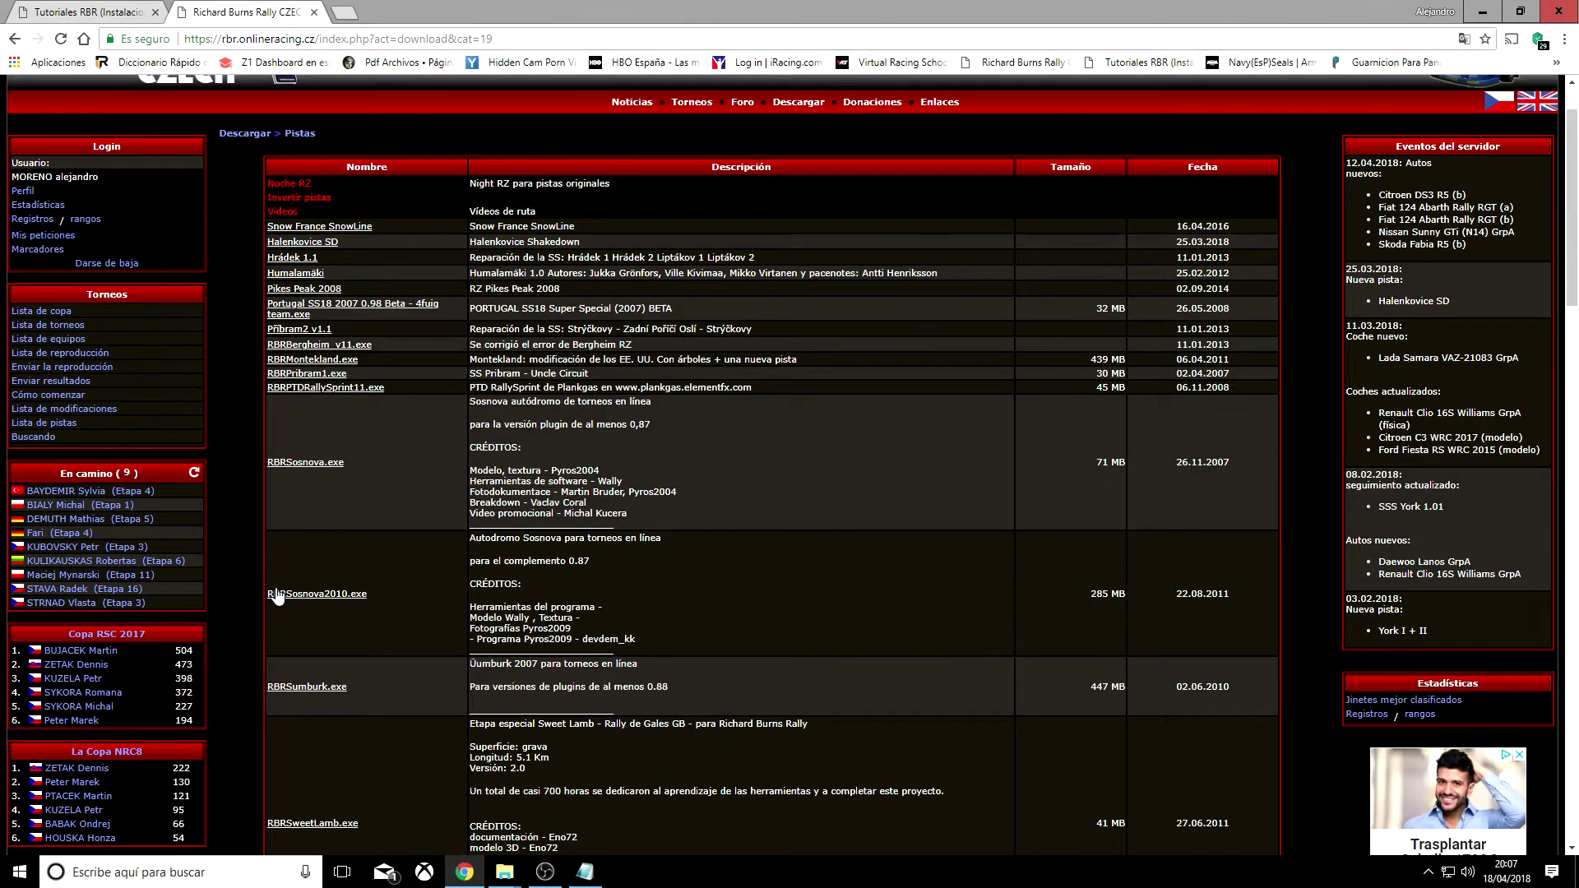
scroll(276, 597, up, 1)
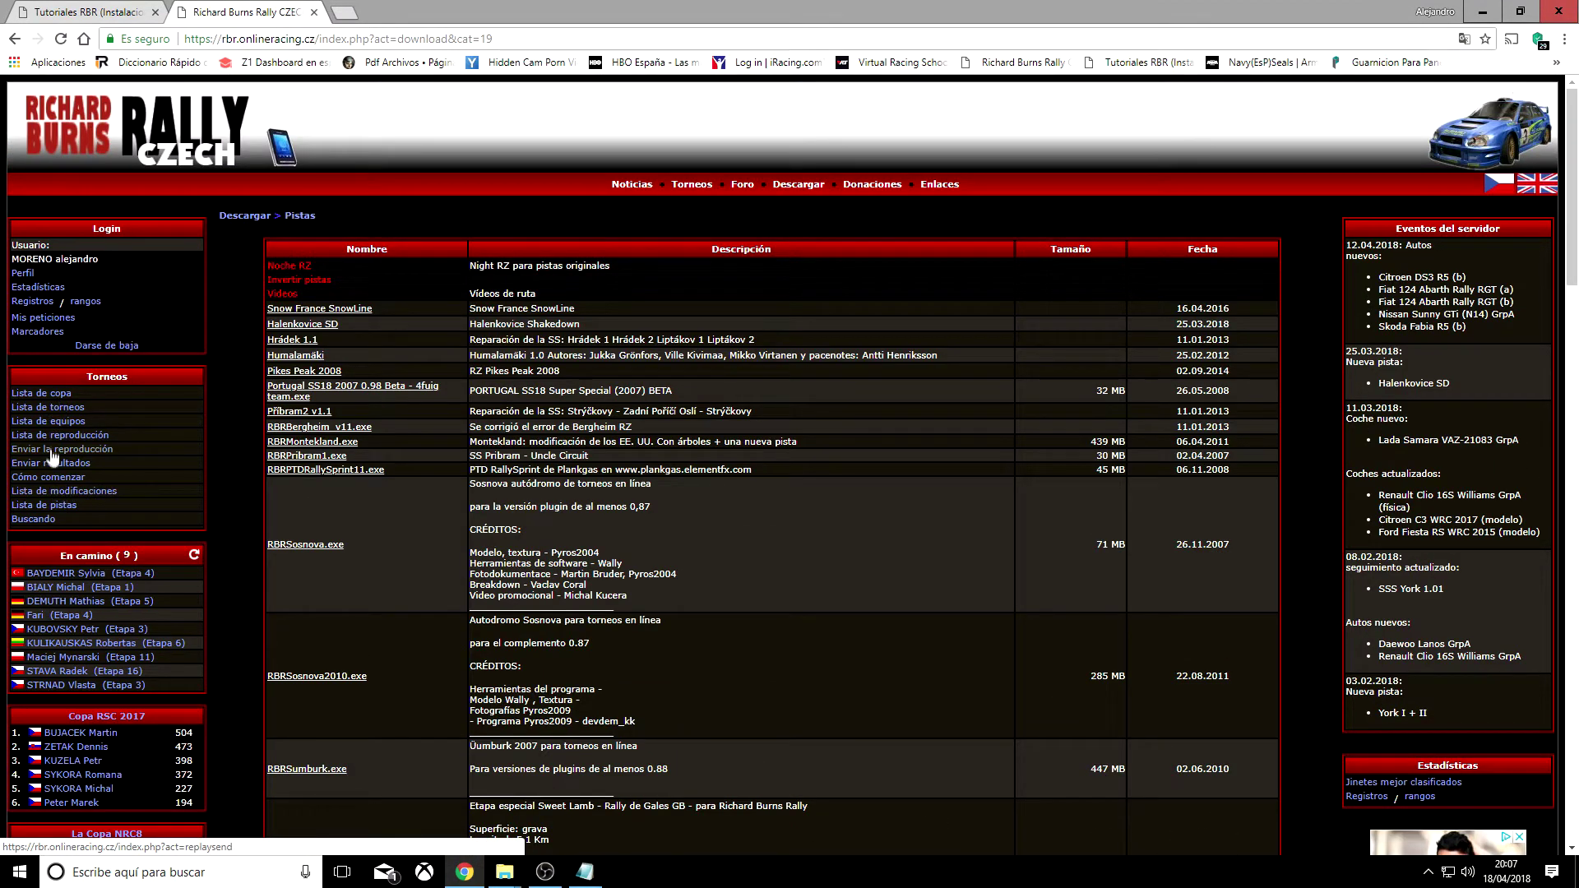
- Open the Lista de pistas and look through the stages and their individual download links
click(46, 504)
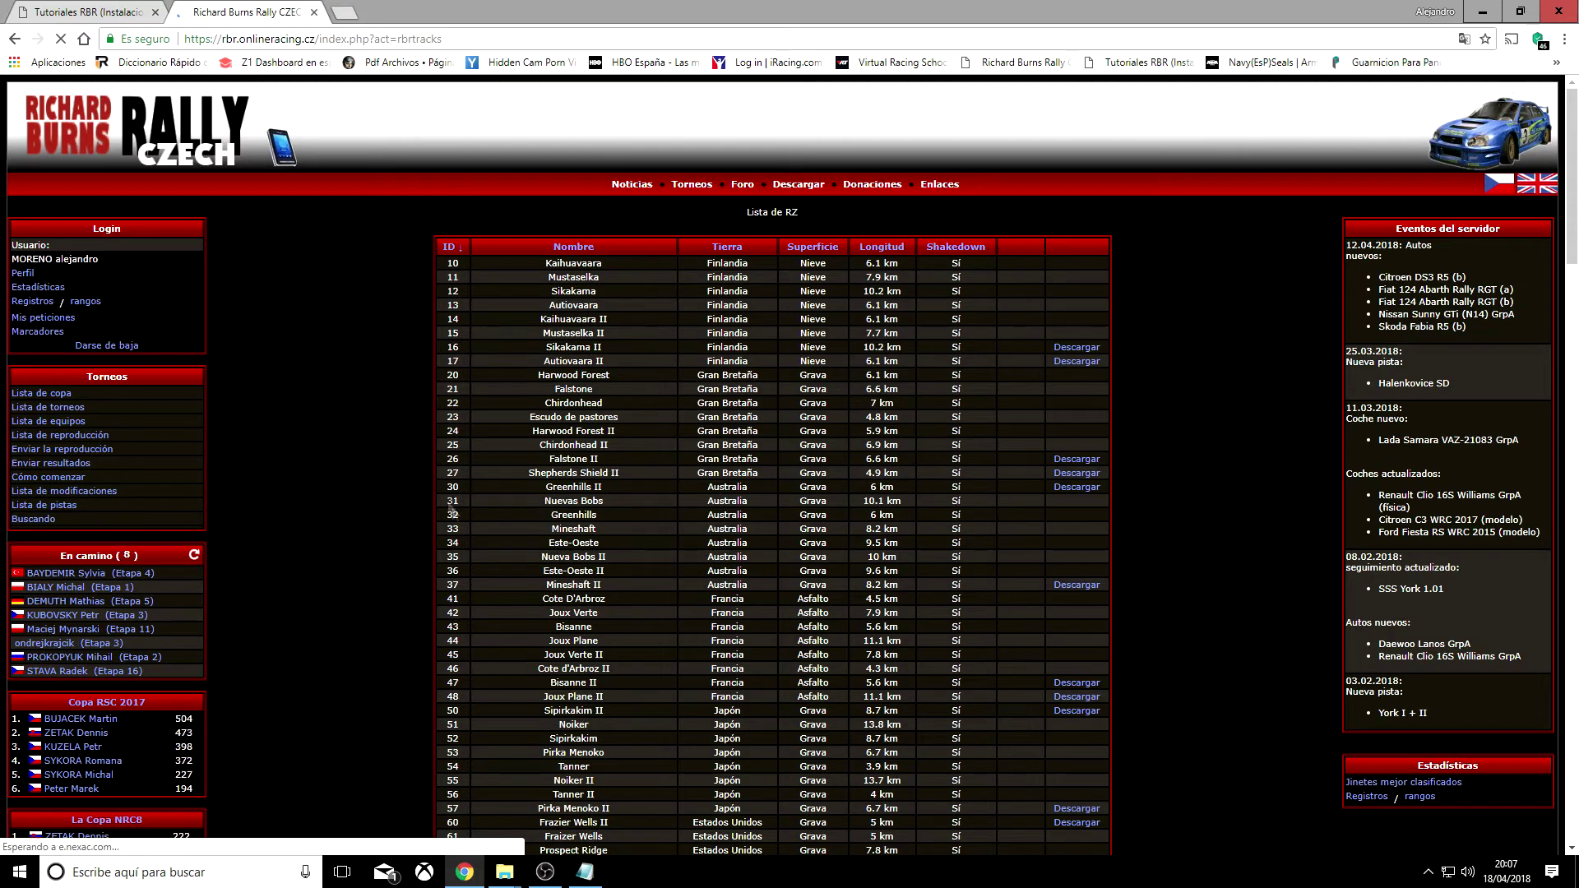
scroll(453, 512, down, 2)
scroll(444, 592, down, 5)
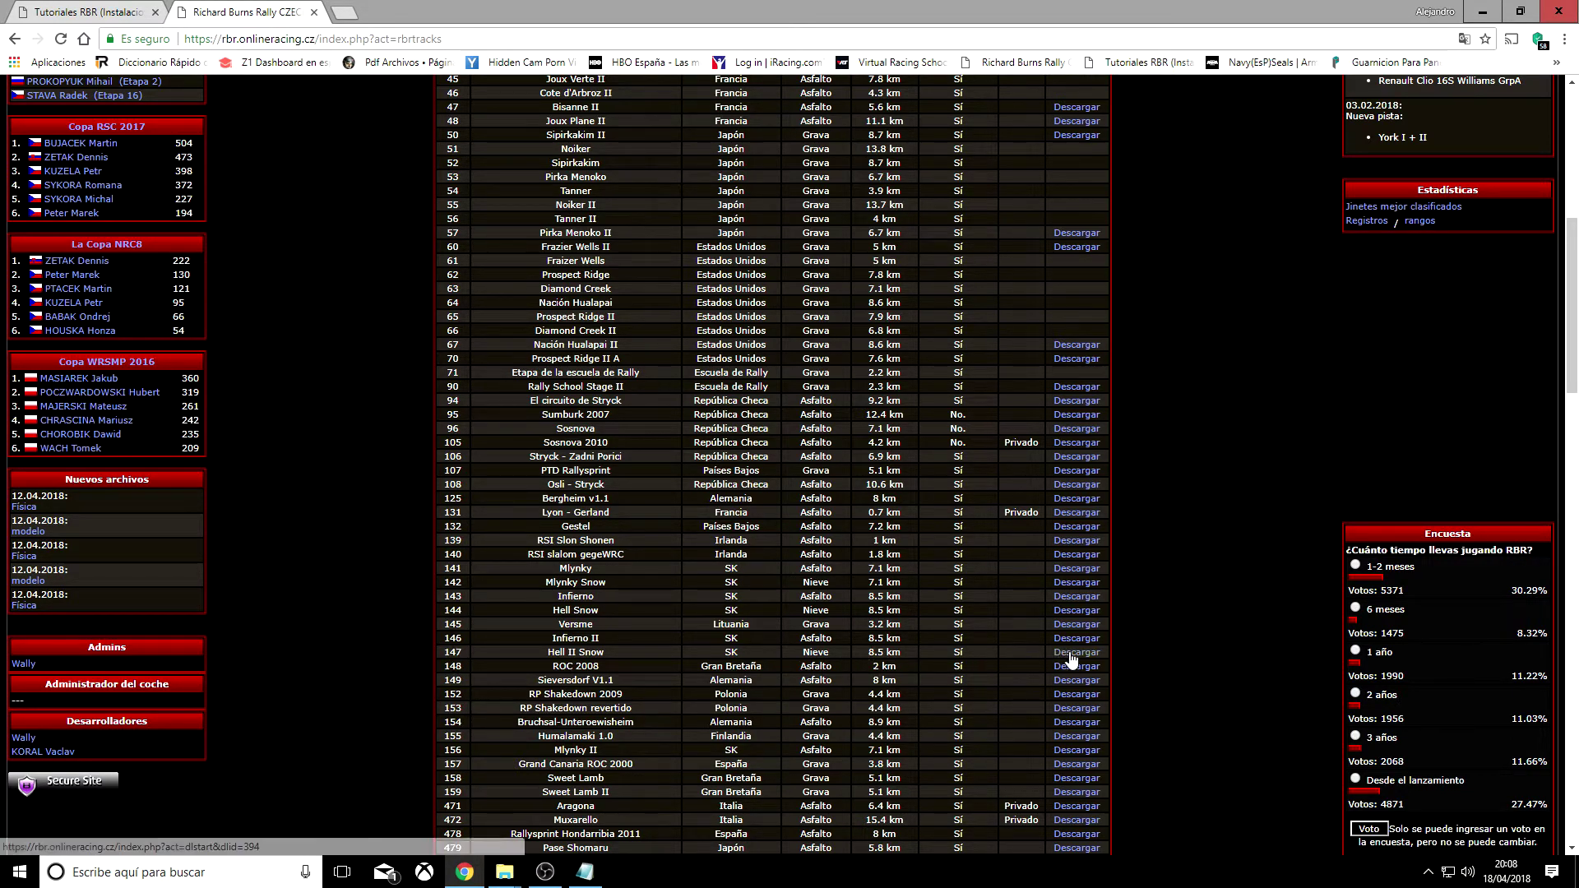
scroll(1065, 366, down, 8)
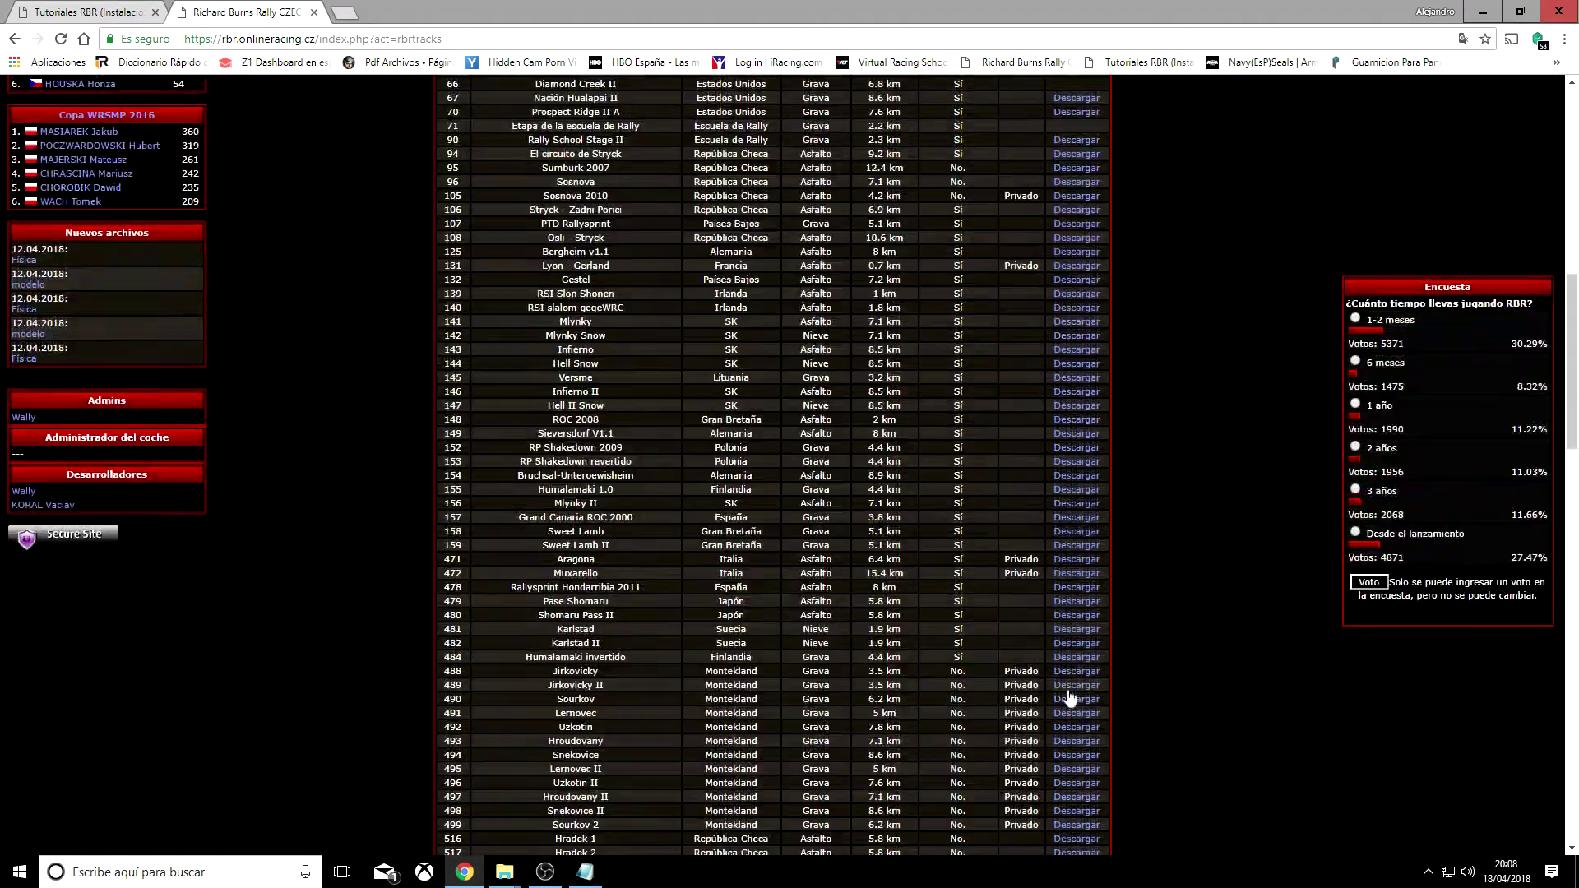
scroll(1077, 740, down, 10)
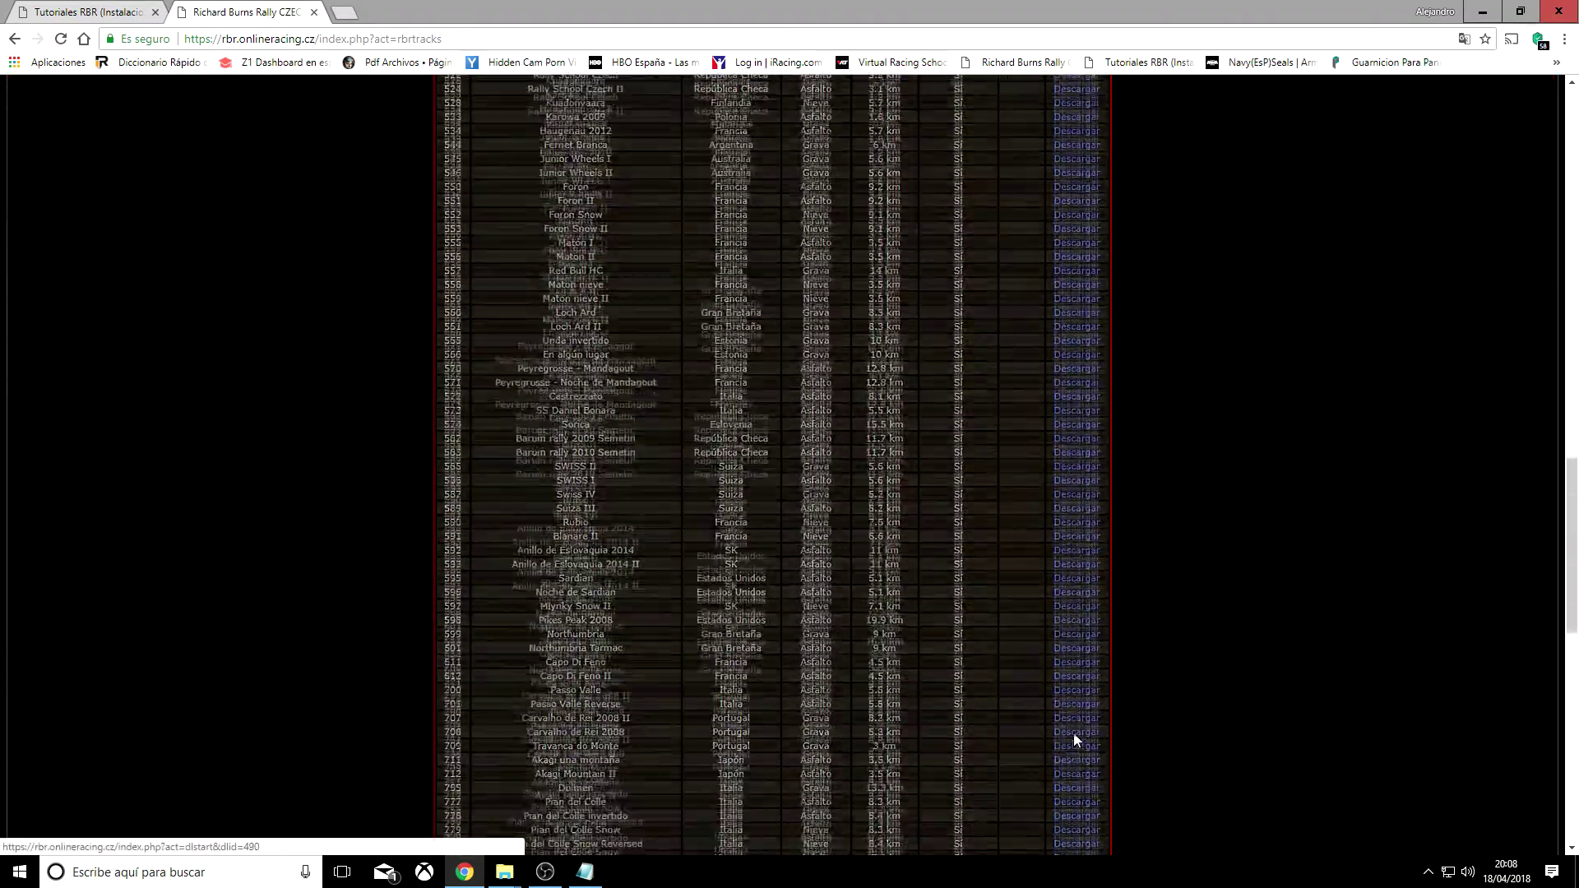
scroll(1075, 739, down, 6)
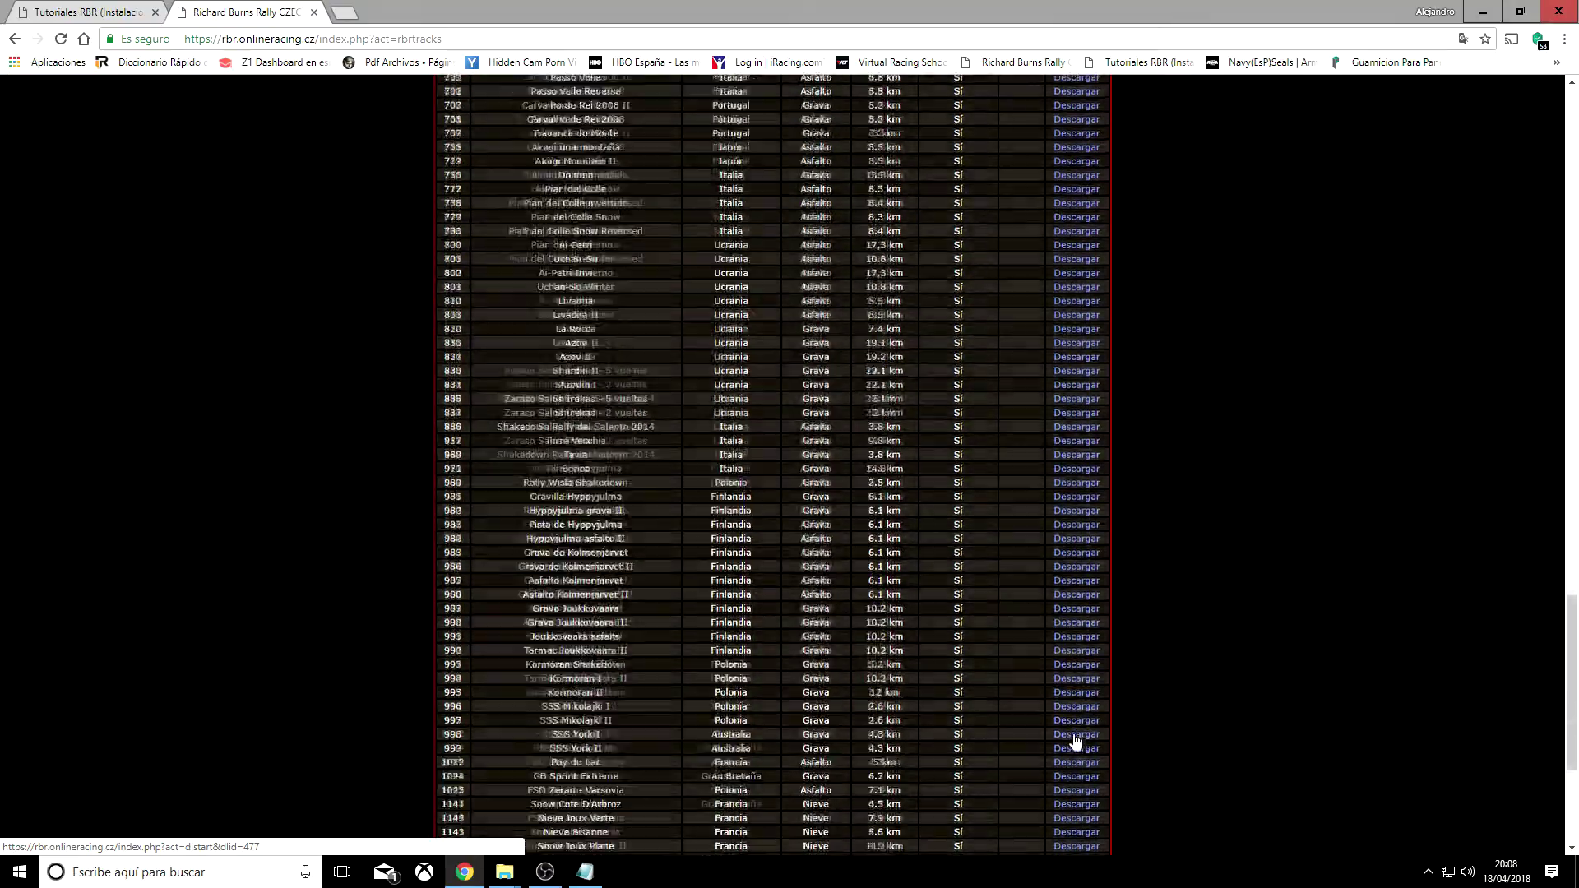
scroll(1075, 738, up, 5)
scroll(1075, 737, up, 9)
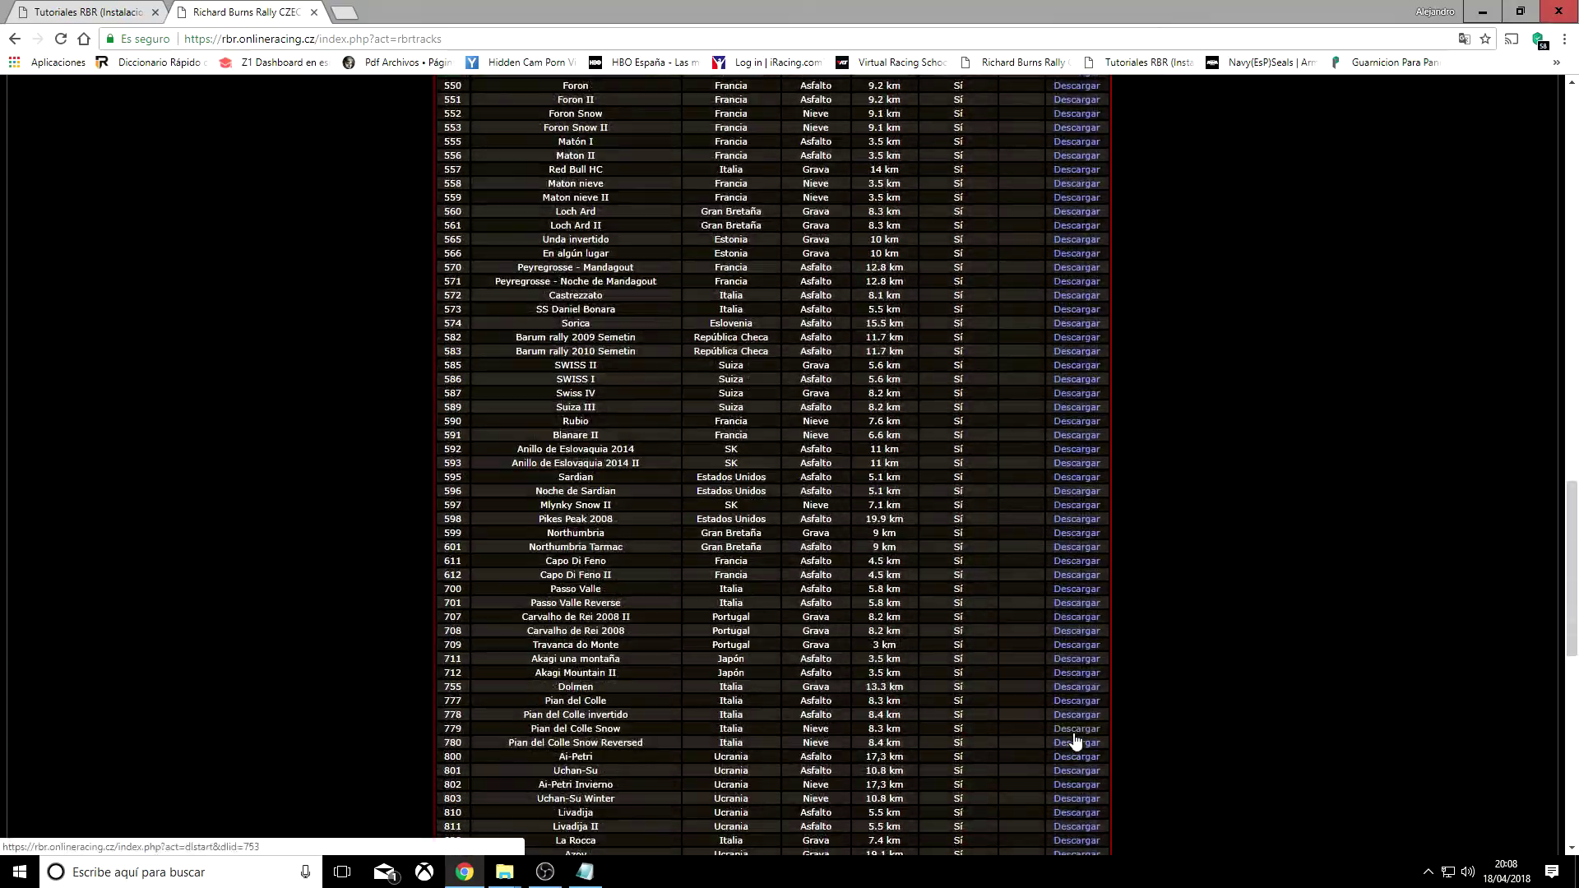
scroll(1075, 738, up, 15)
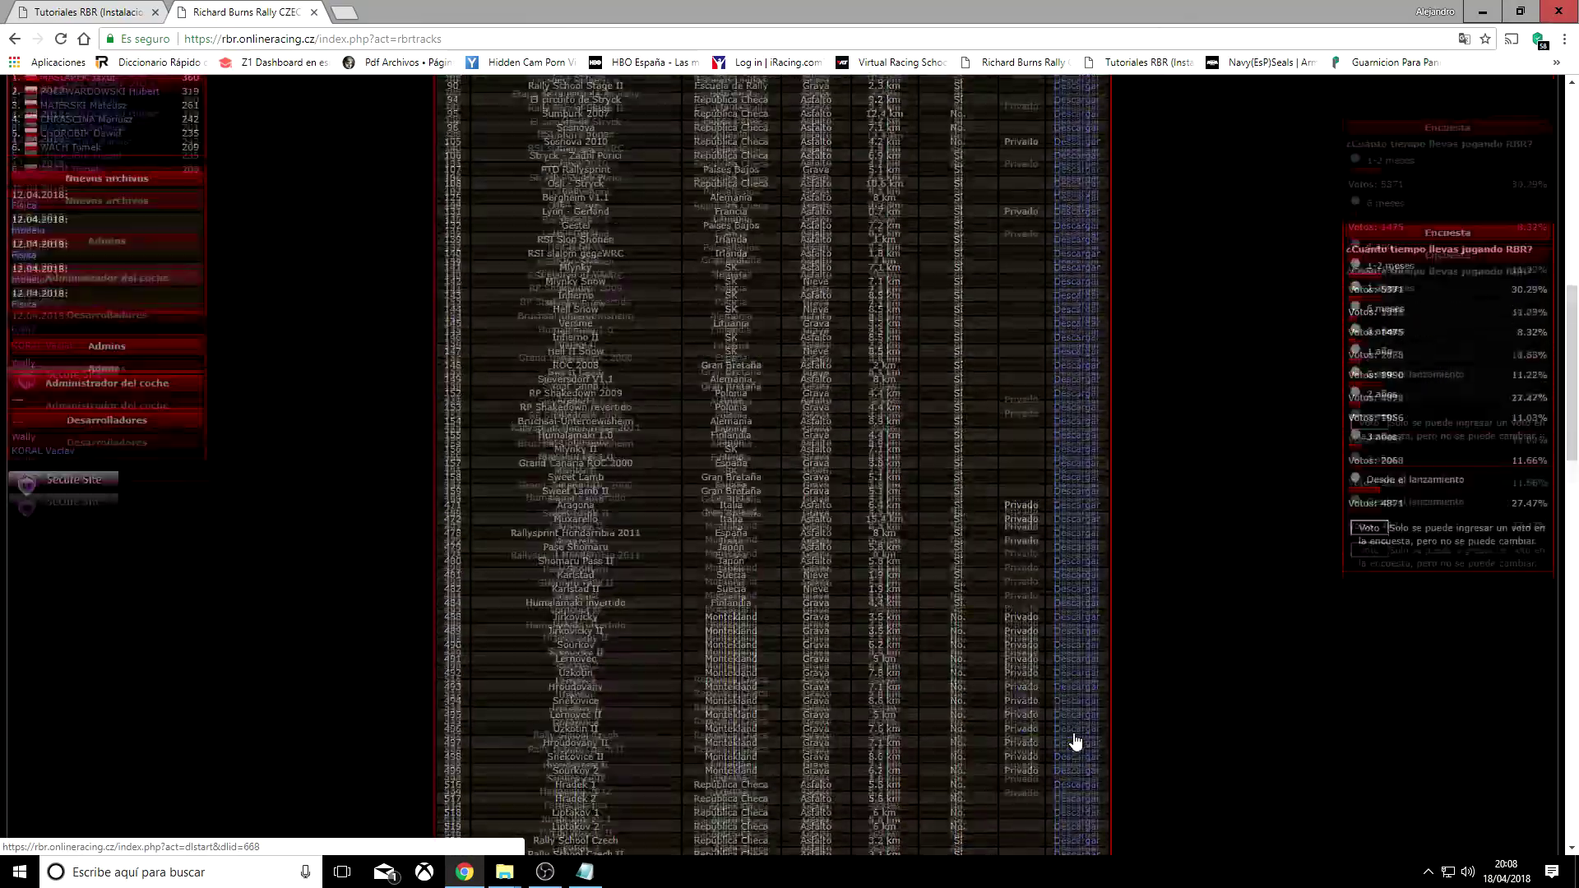
scroll(1073, 732, up, 4)
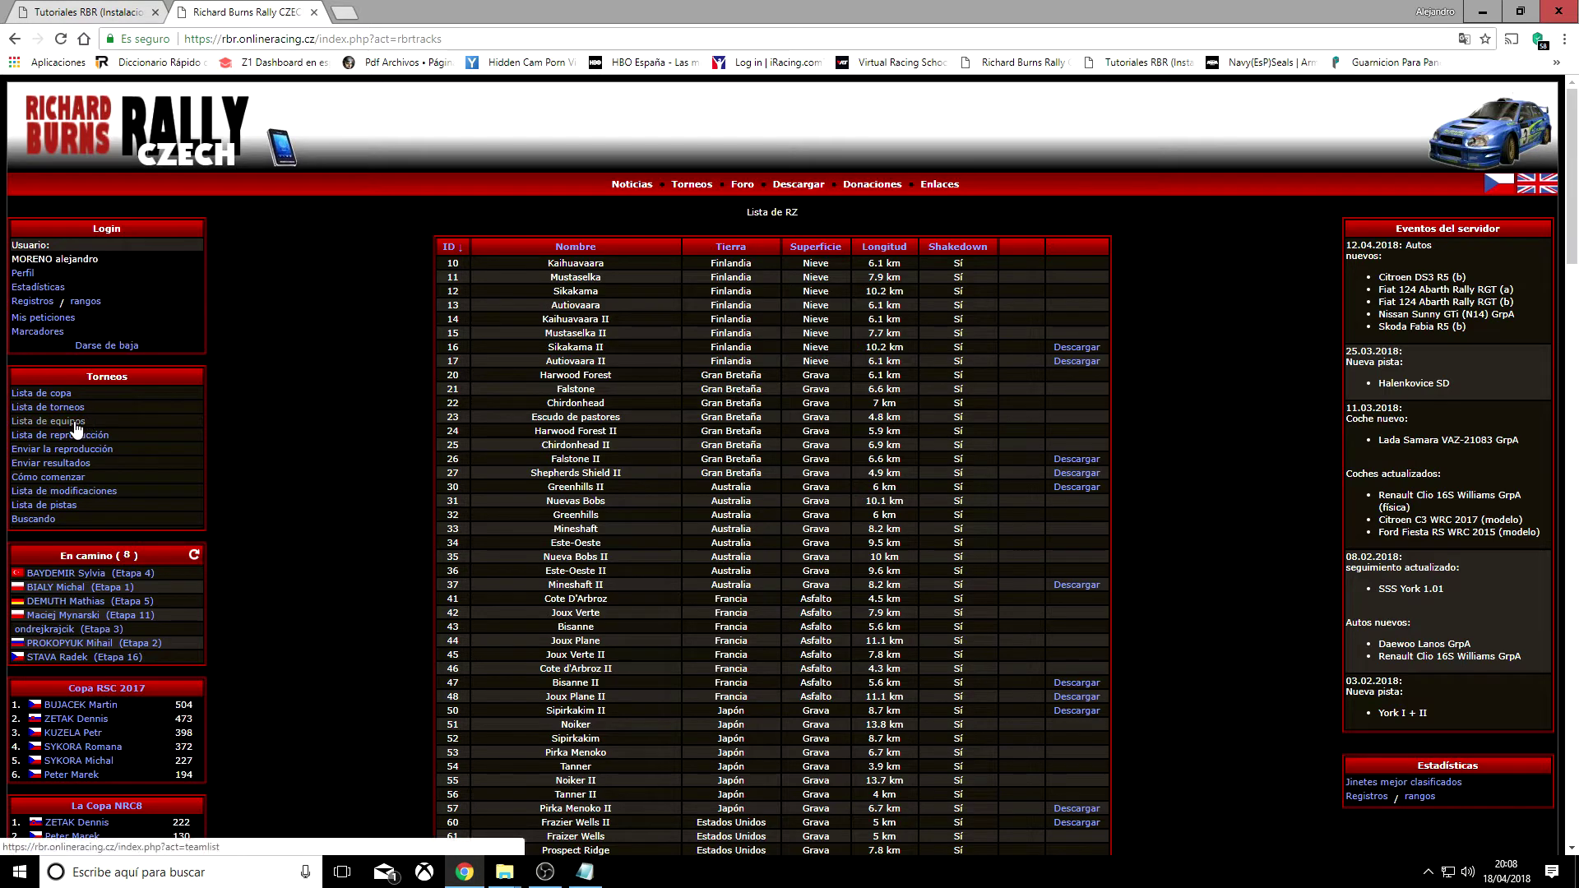
- Open the Lista de modificaciones and look through the original and new cars offered for download
click(73, 492)
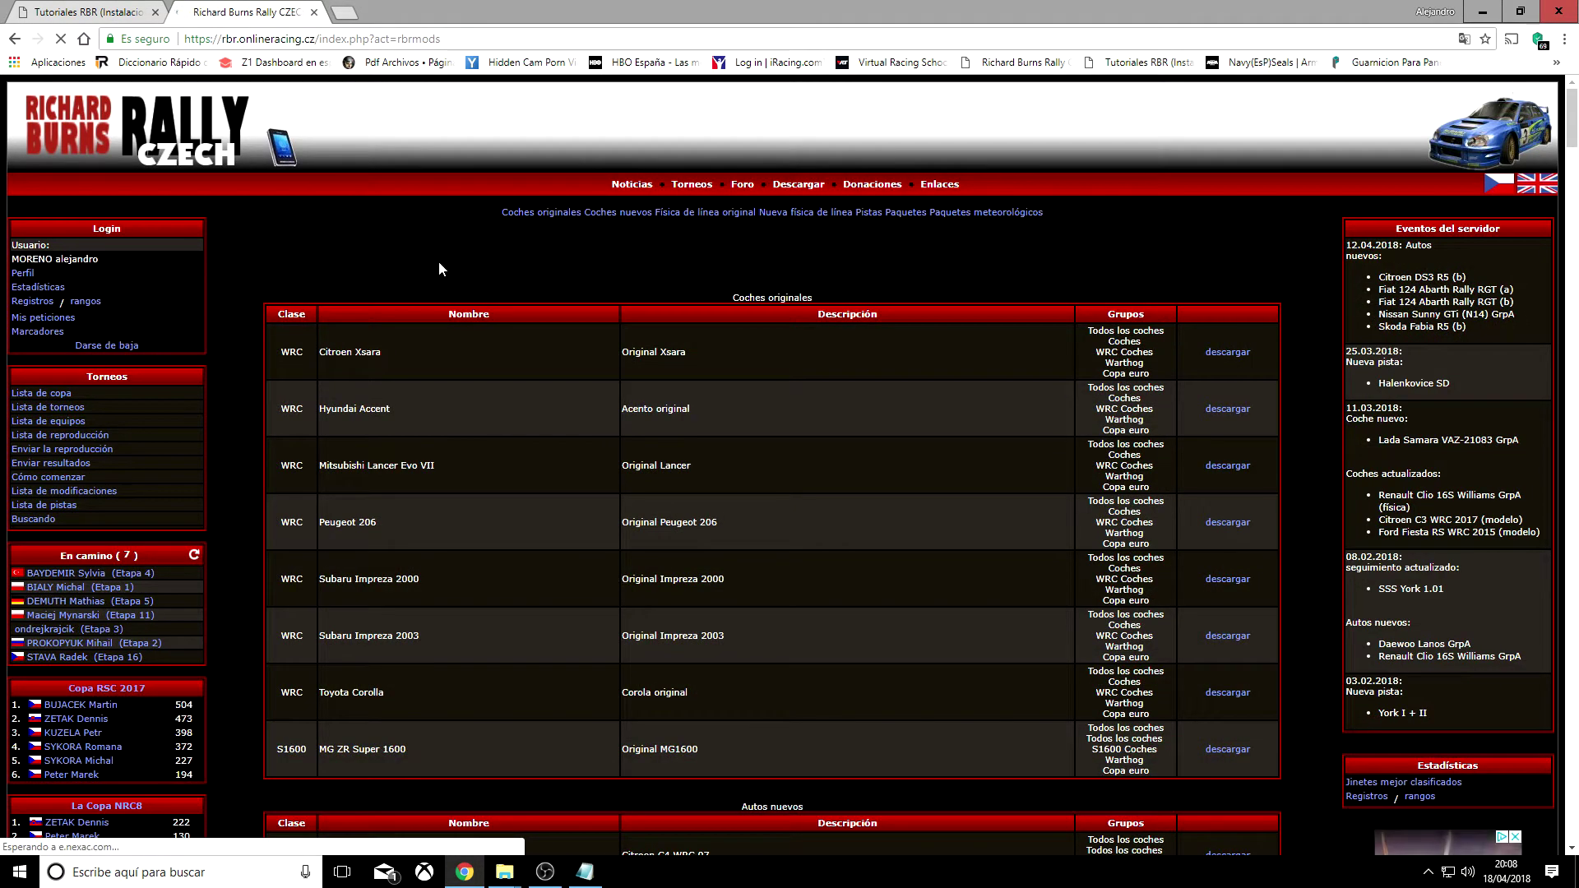
scroll(373, 409, down, 5)
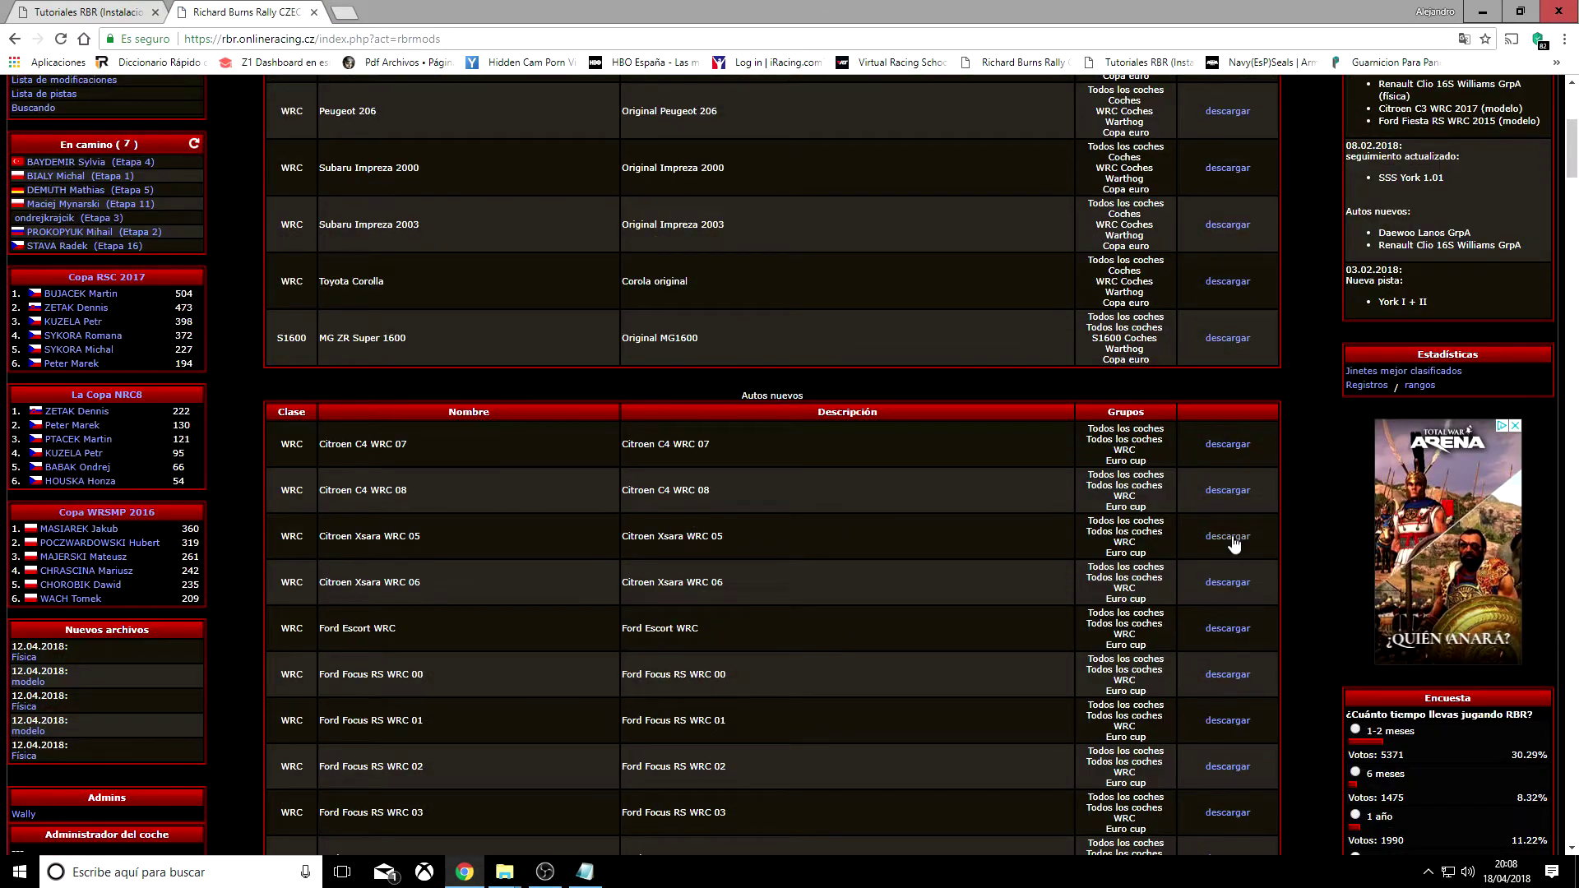
scroll(1169, 643, down, 2)
scroll(776, 579, down, 4)
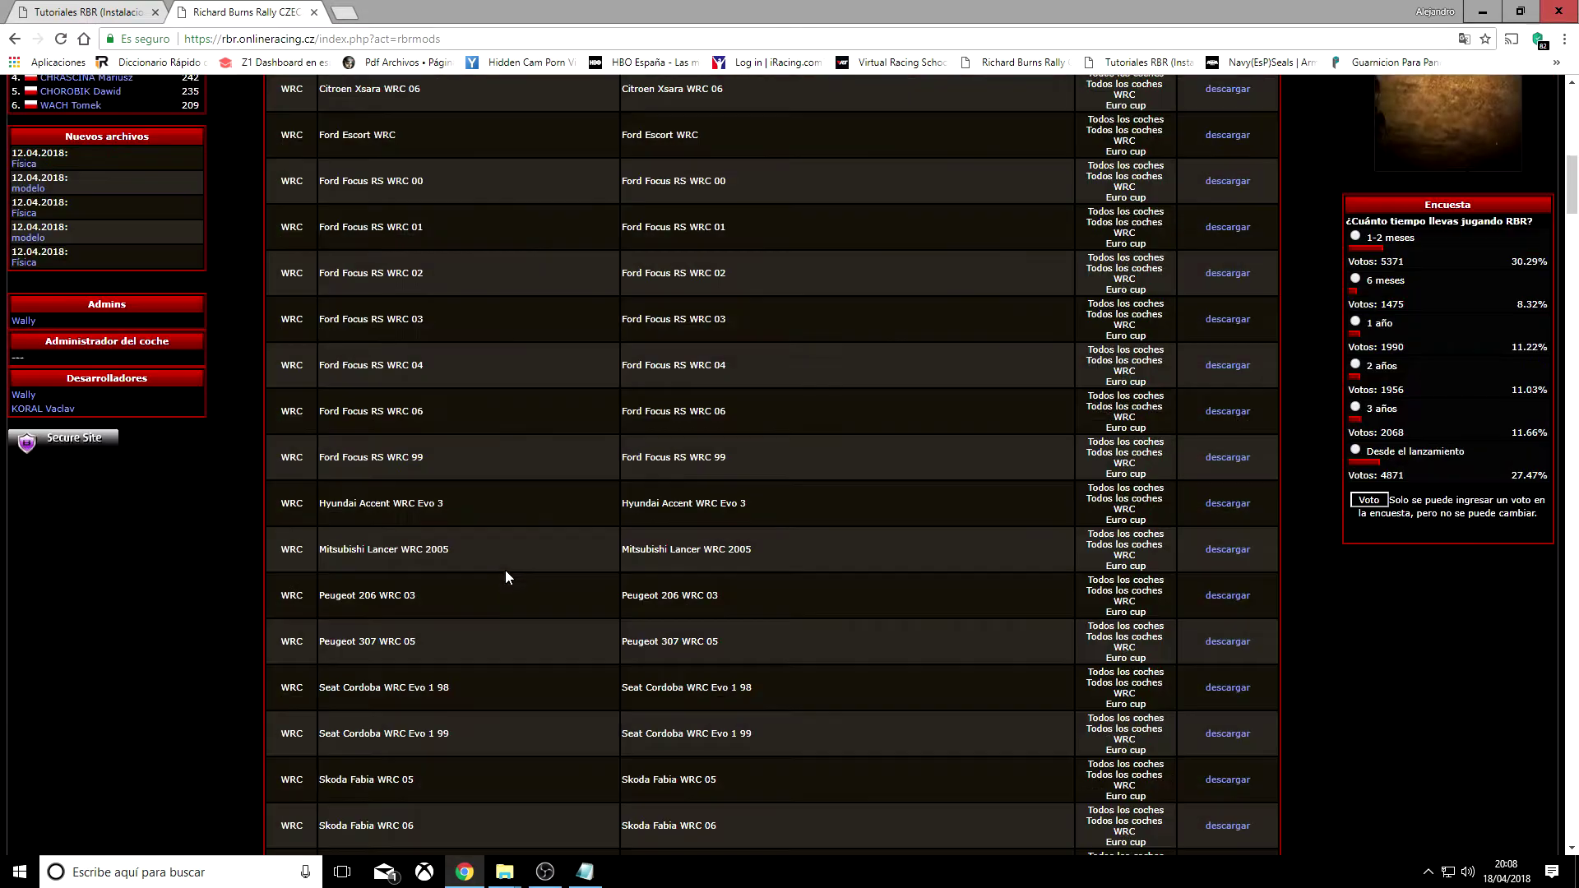
scroll(456, 621, down, 5)
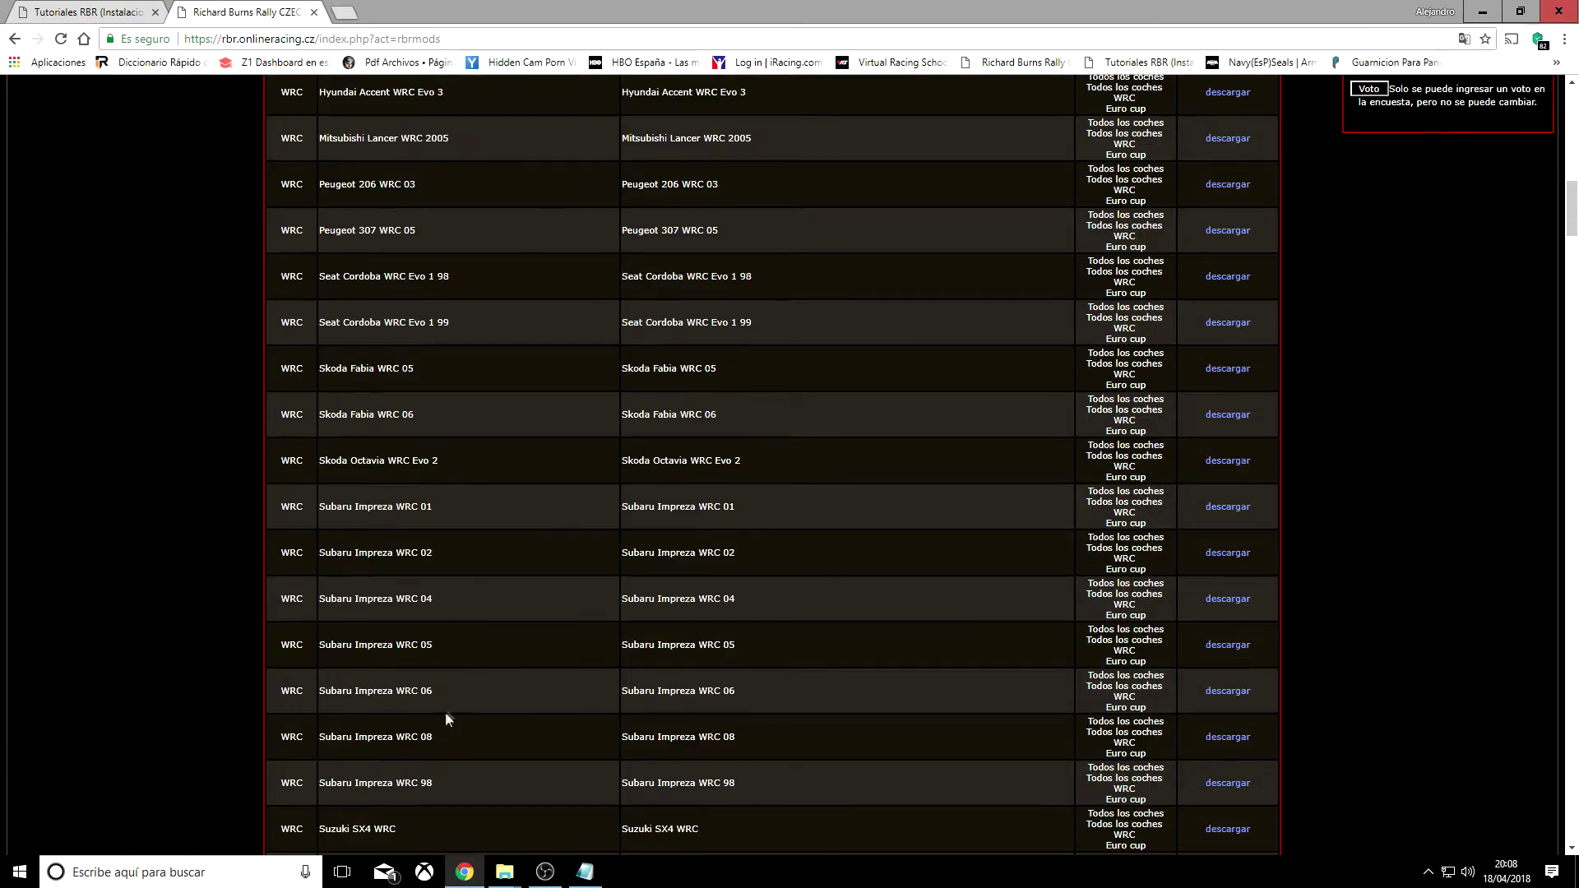
scroll(447, 723, down, 5)
scroll(449, 724, down, 12)
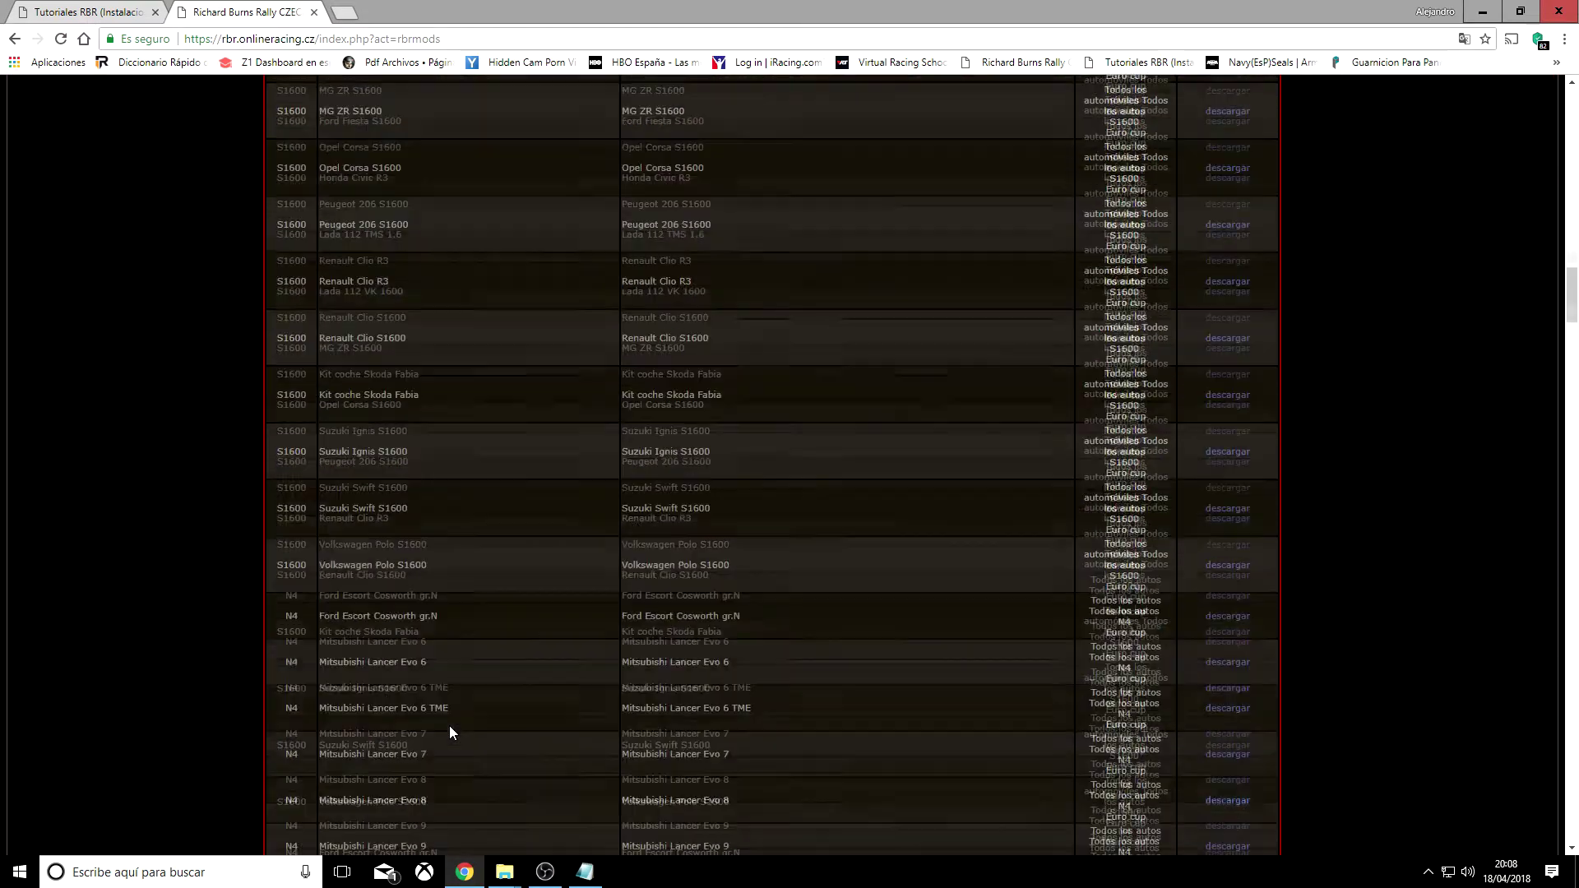
scroll(451, 723, down, 4)
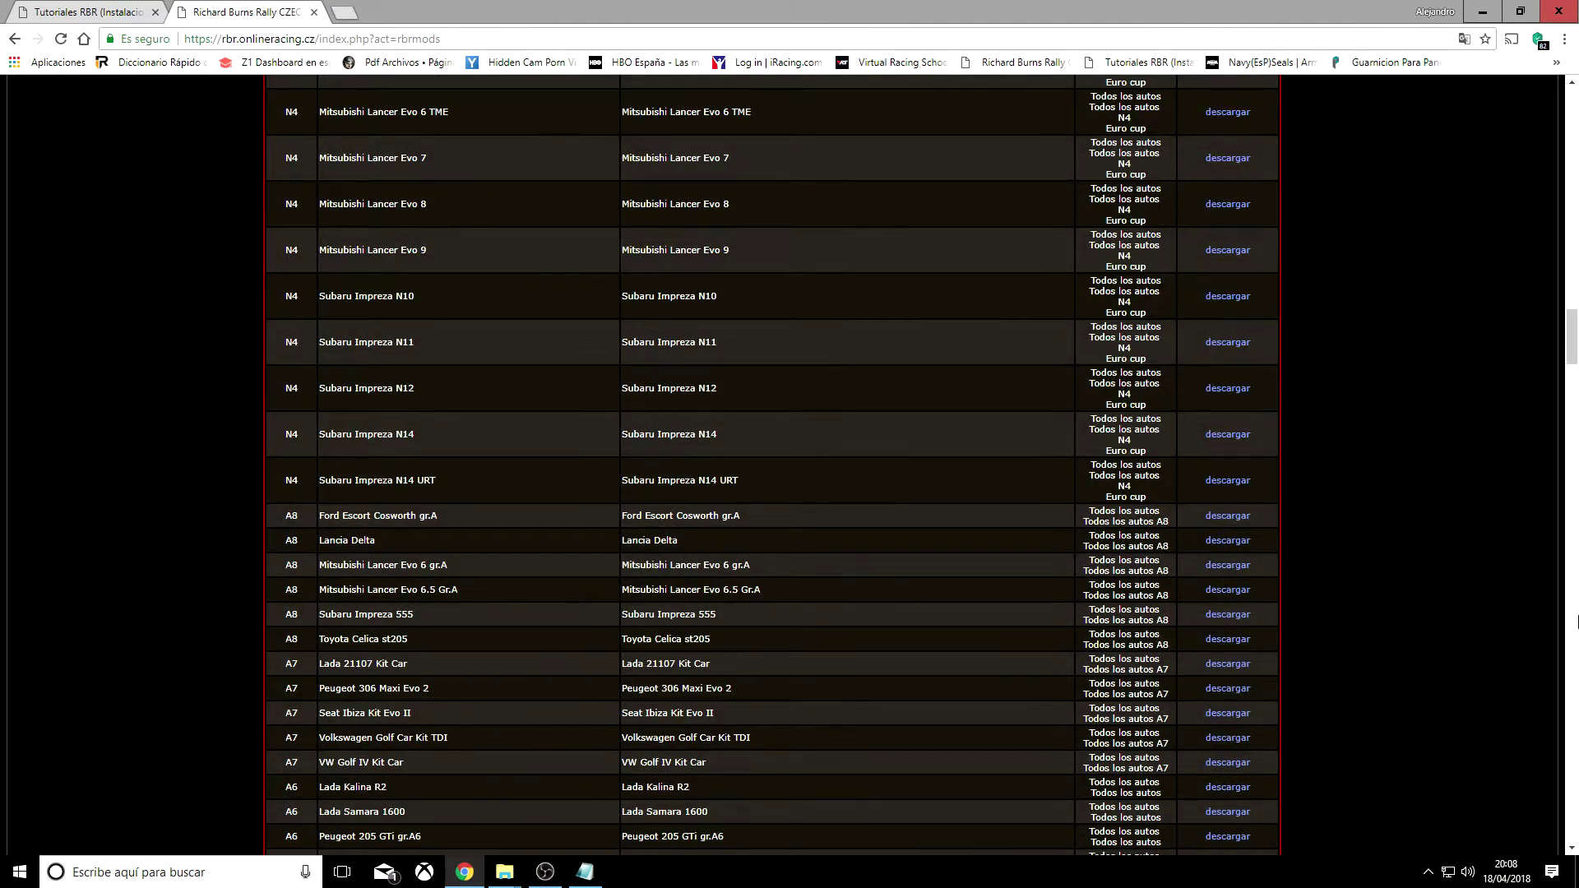
- Examine the original physics, new physics and route package sections near the end of the modifications list
drag(1572, 349, 1572, 791)
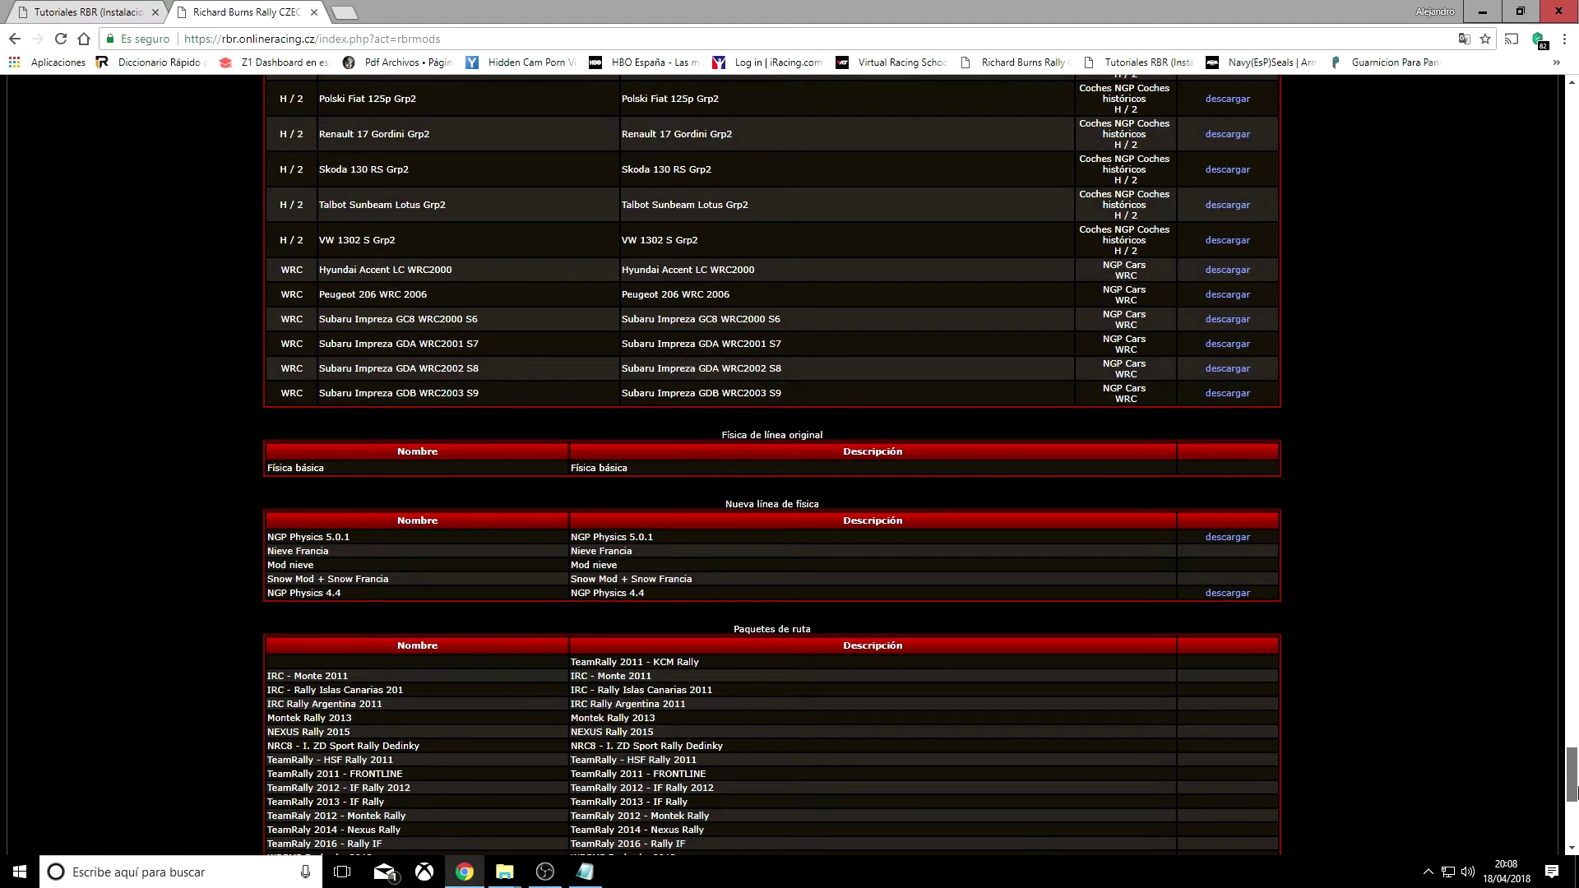
drag(1572, 791, 1572, 799)
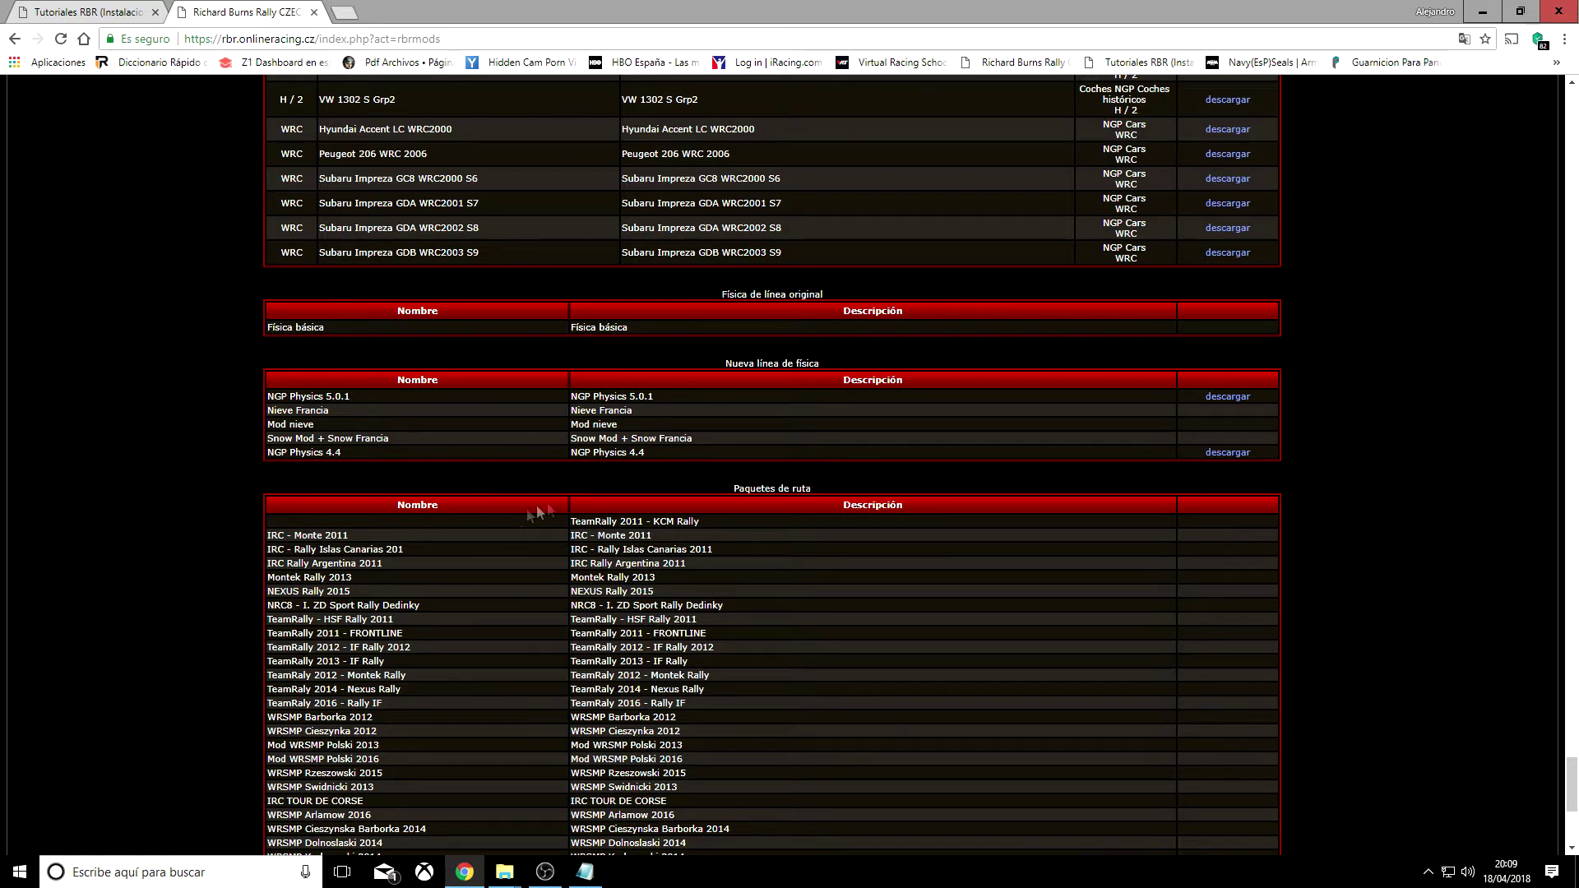
scroll(689, 492, up, 2)
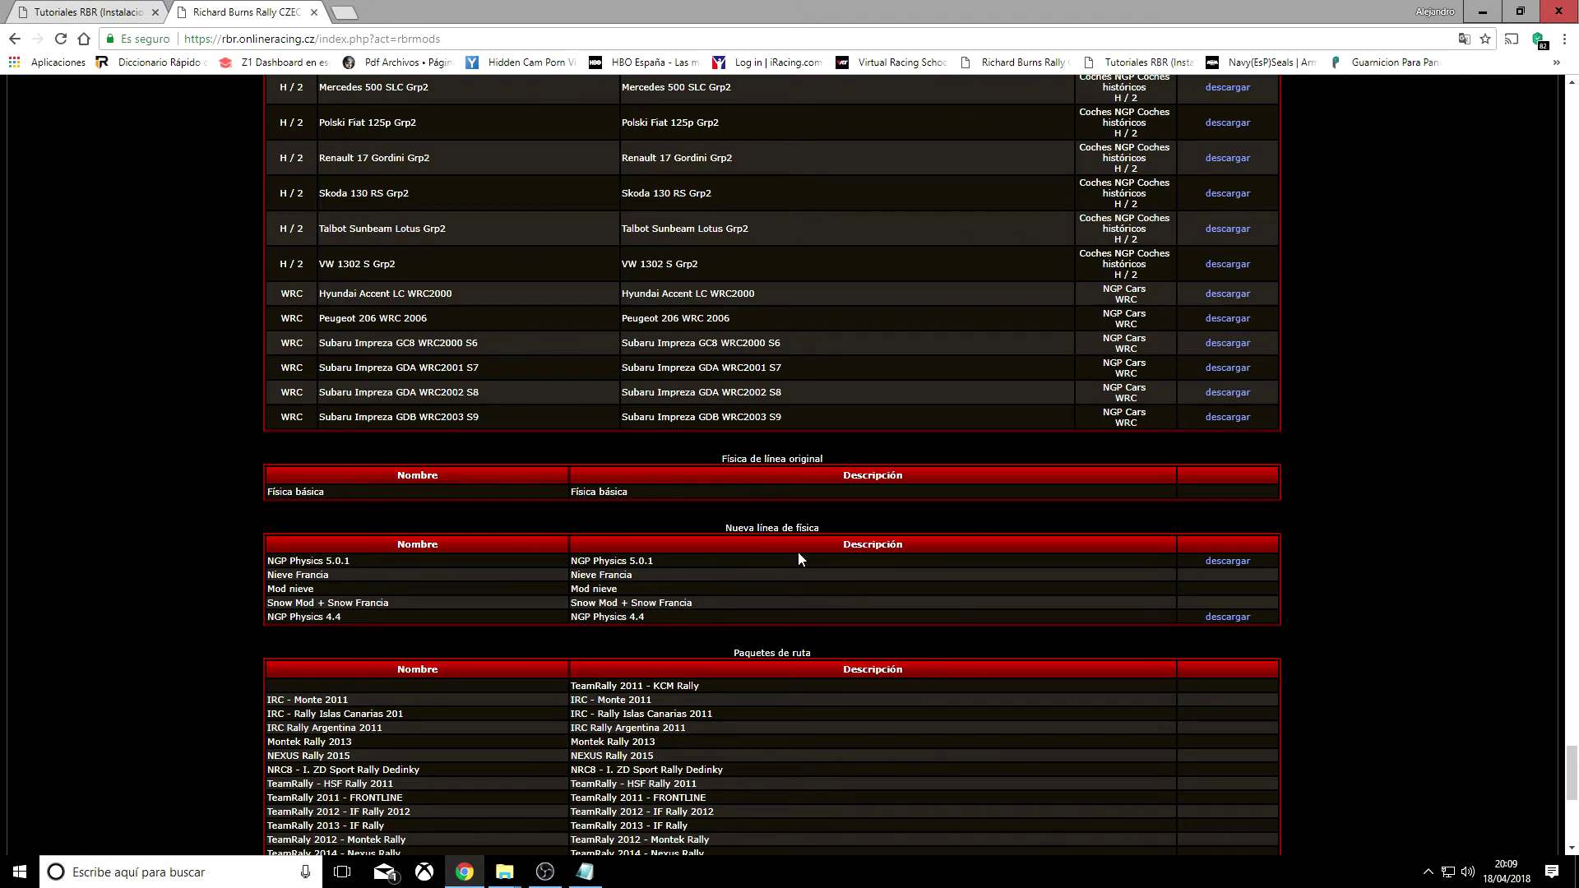
scroll(954, 574, up, 2)
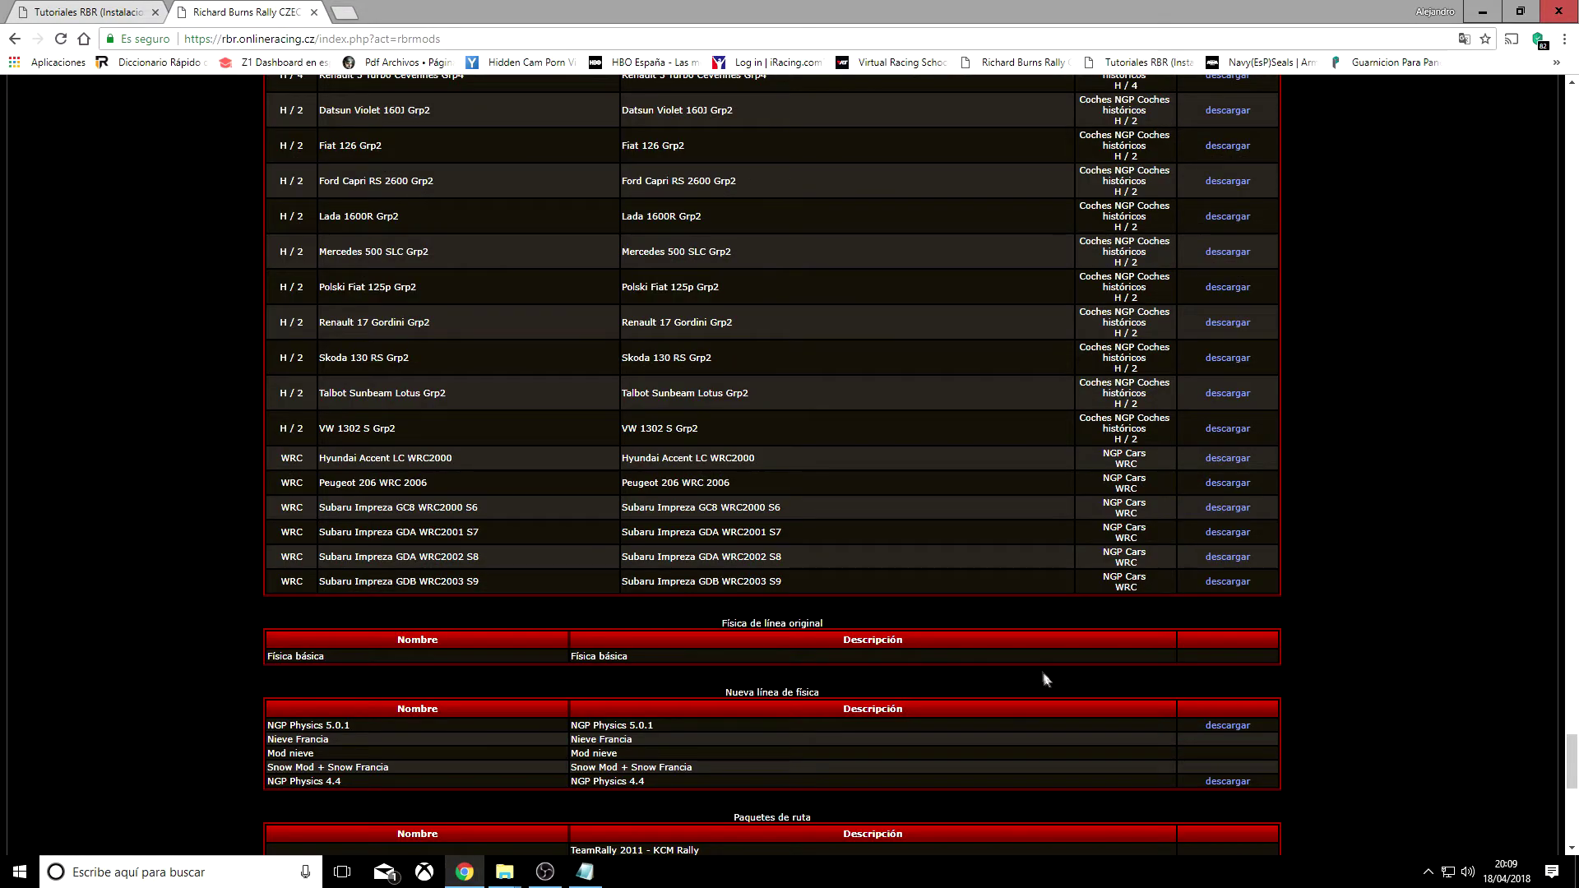
- Look back through the new cars in the modifications list and open the download page for the Suzuki Ignis S1600
scroll(1395, 477, up, 4)
scroll(1245, 485, up, 9)
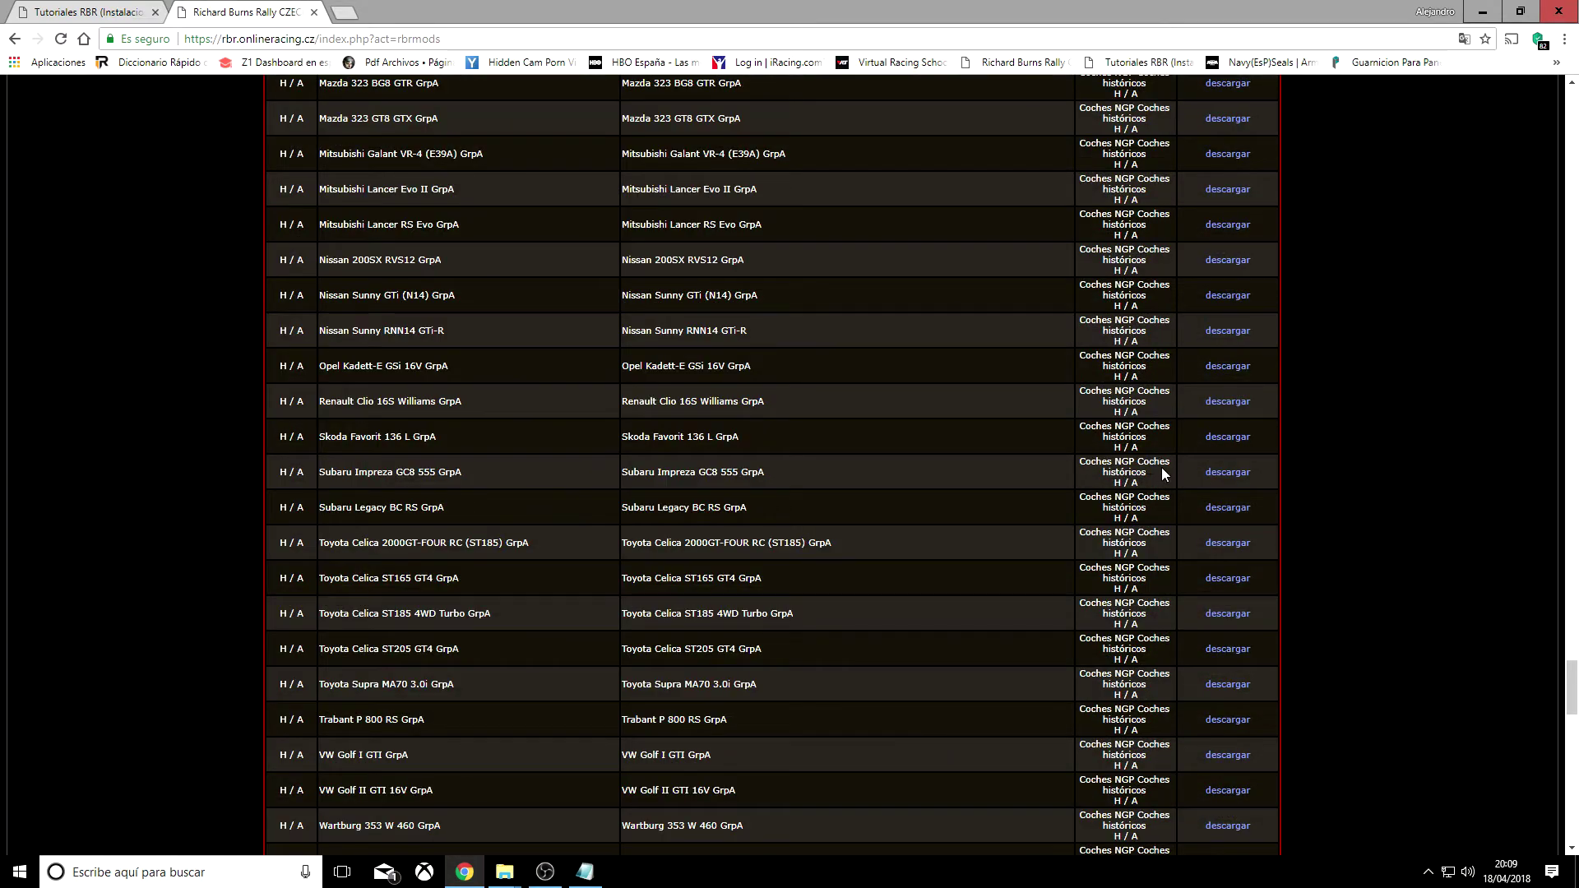
scroll(1136, 544, up, 20)
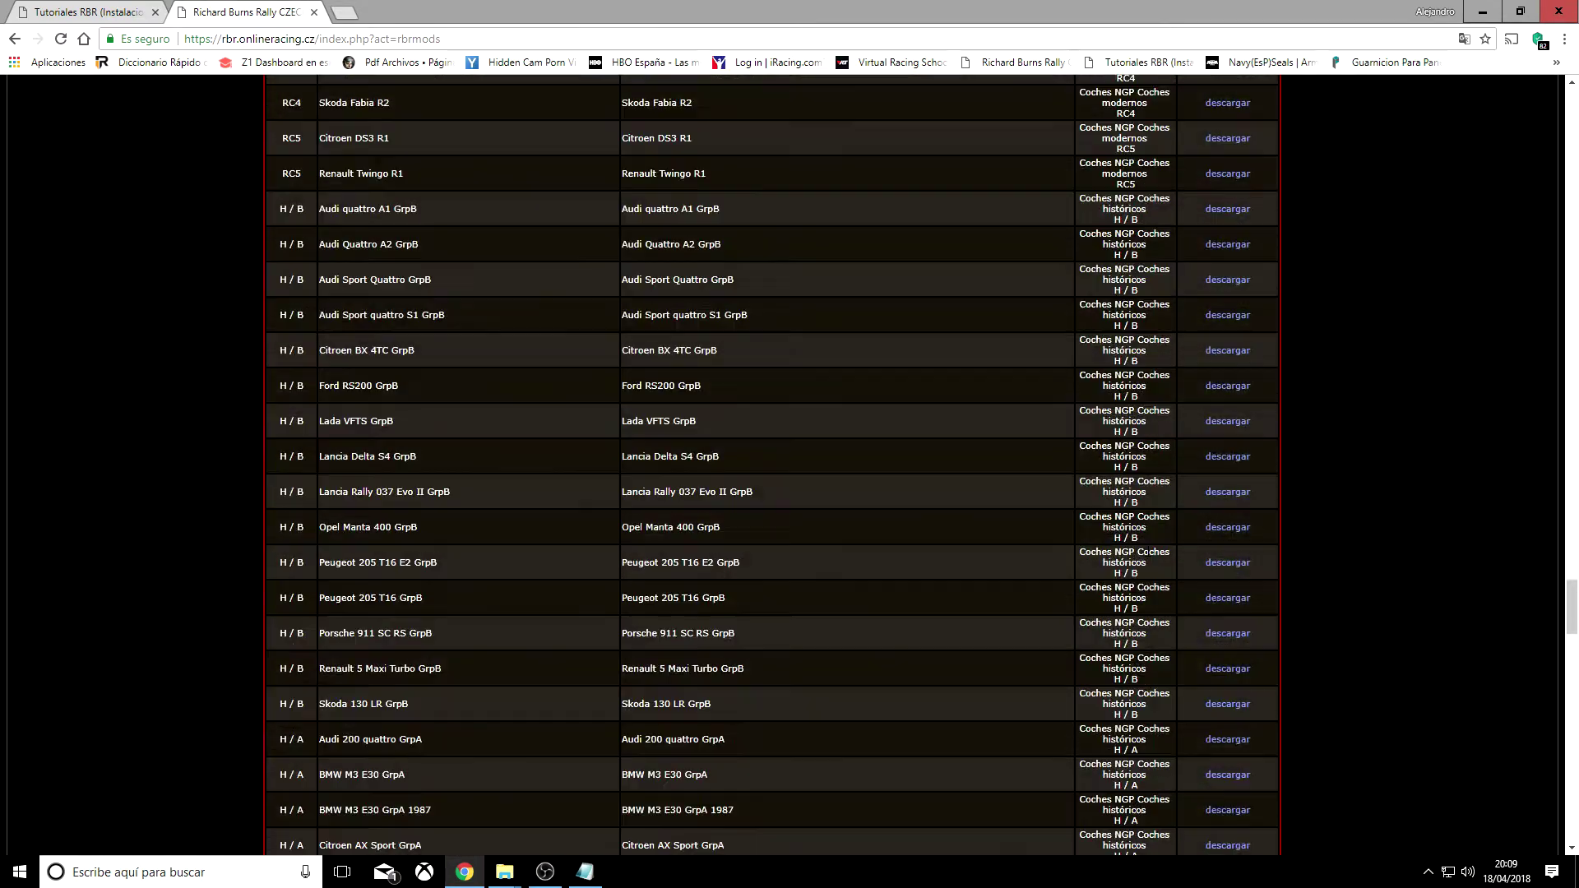
scroll(1149, 559, up, 6)
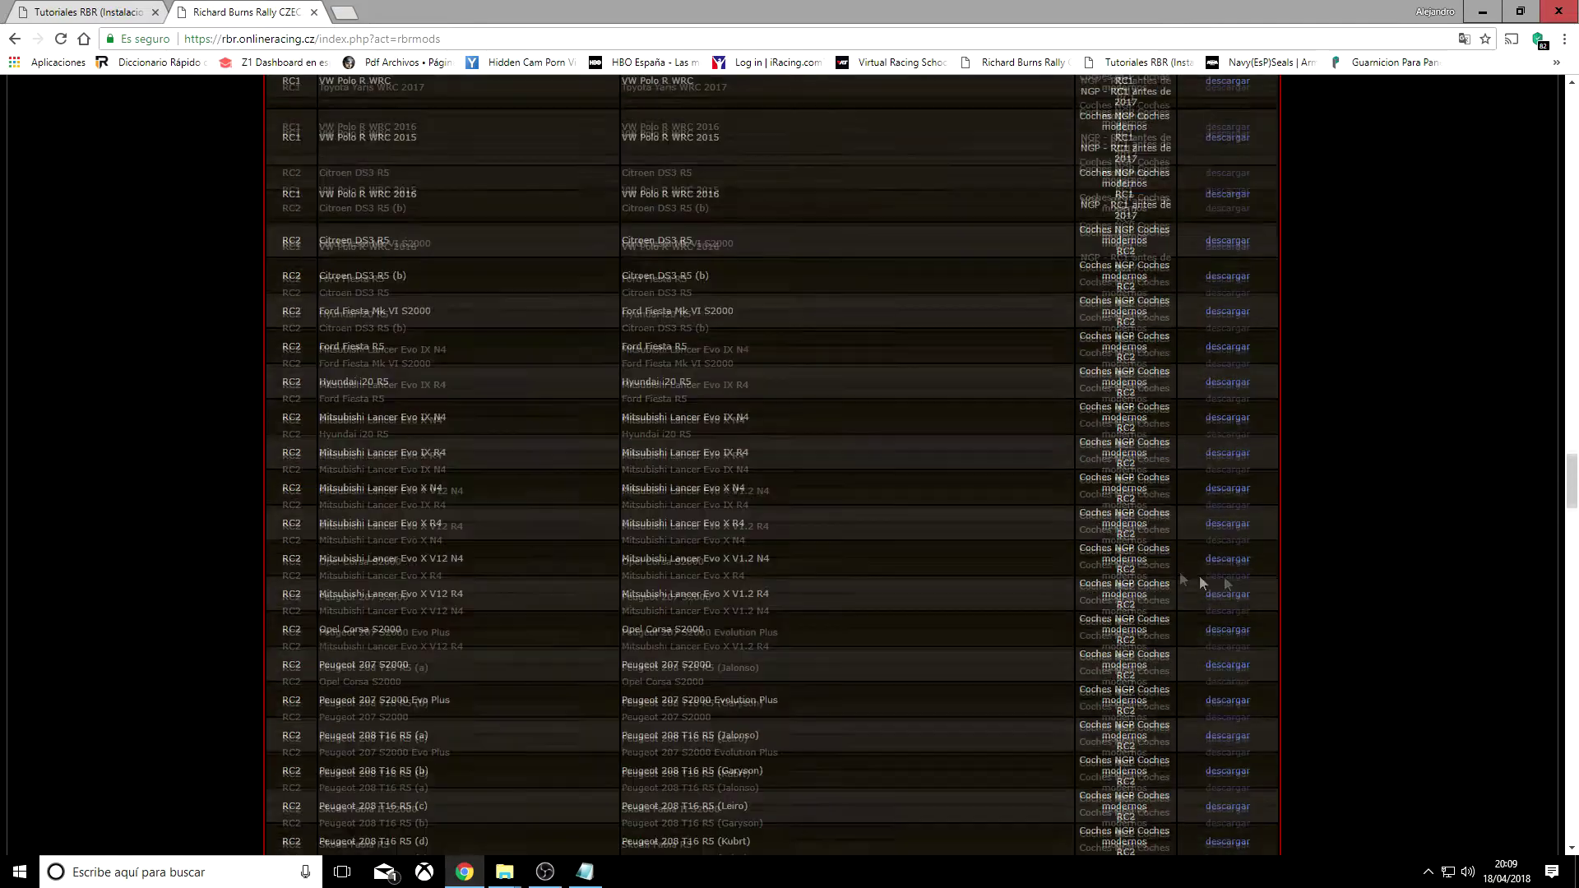
drag(1569, 516, 1563, 333)
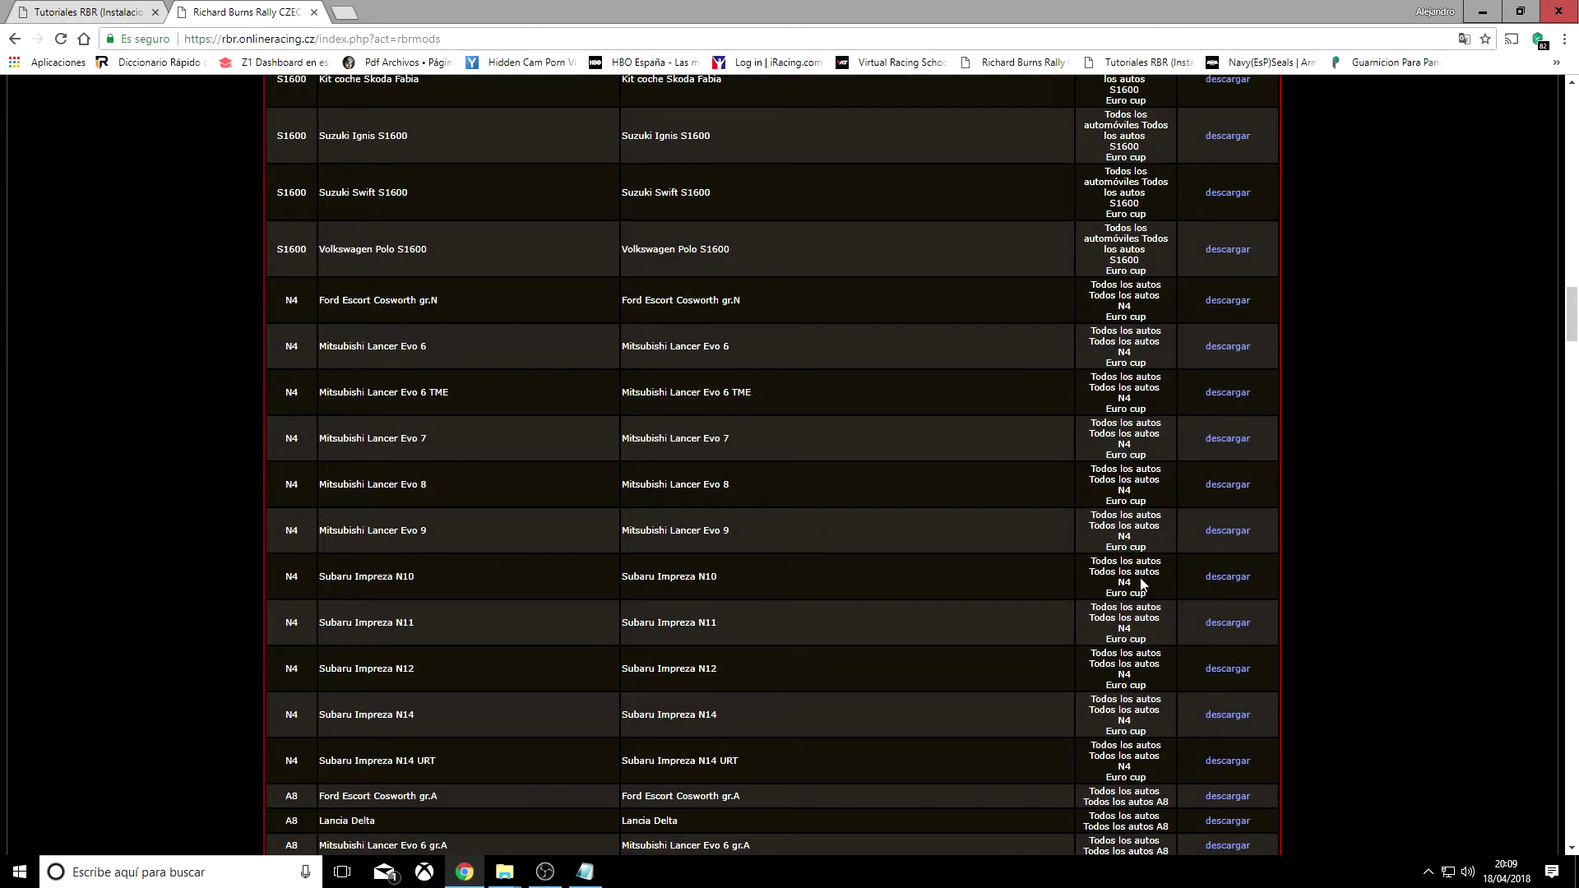
scroll(773, 464, down, 9)
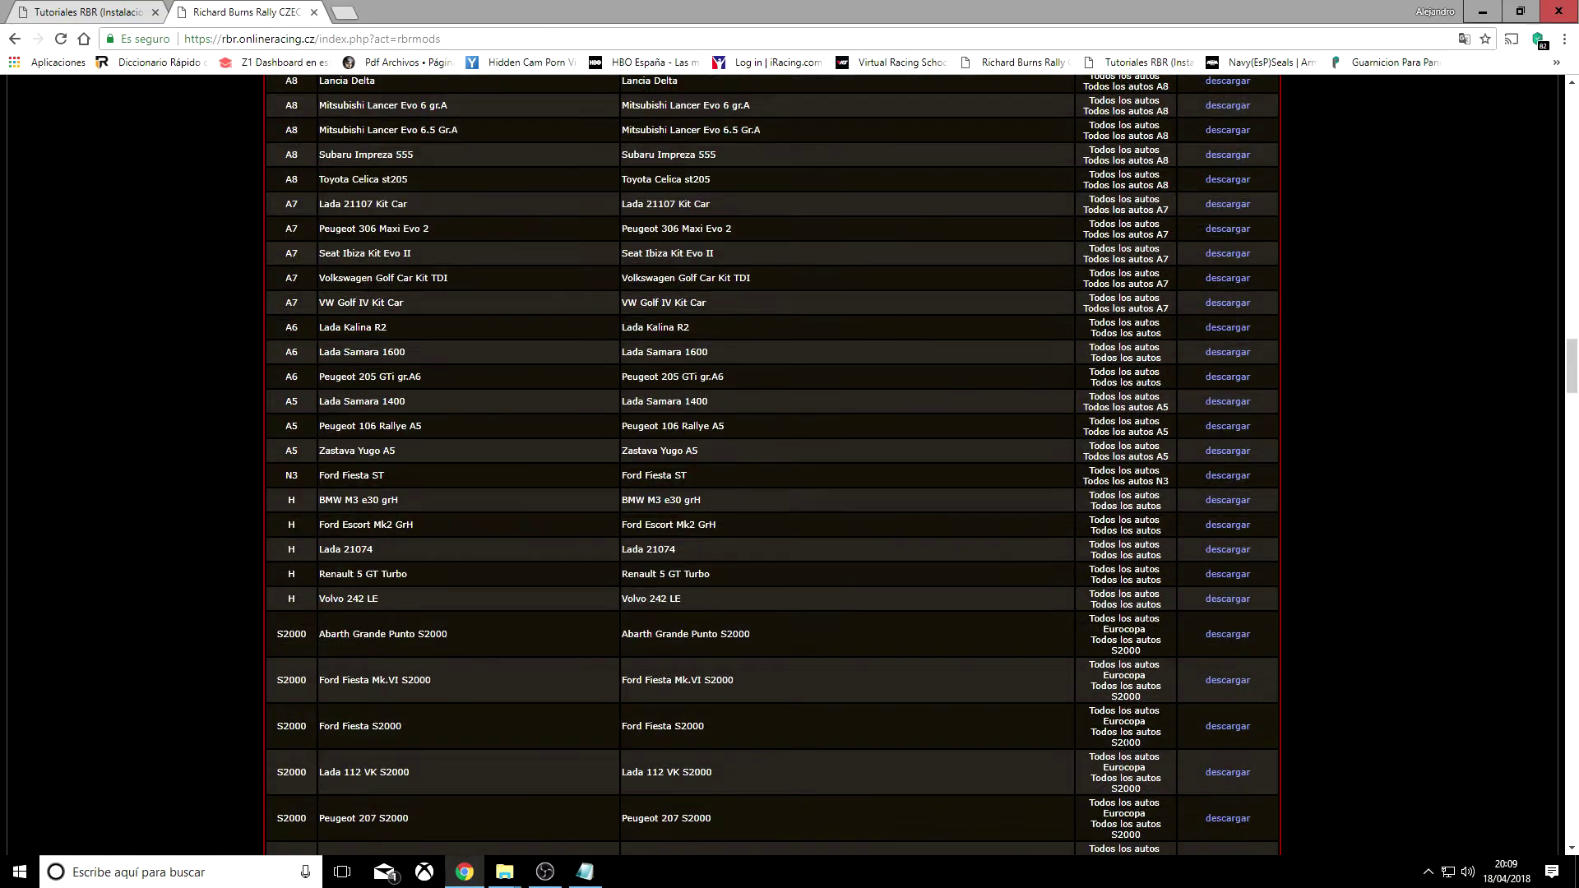
scroll(1129, 668, down, 6)
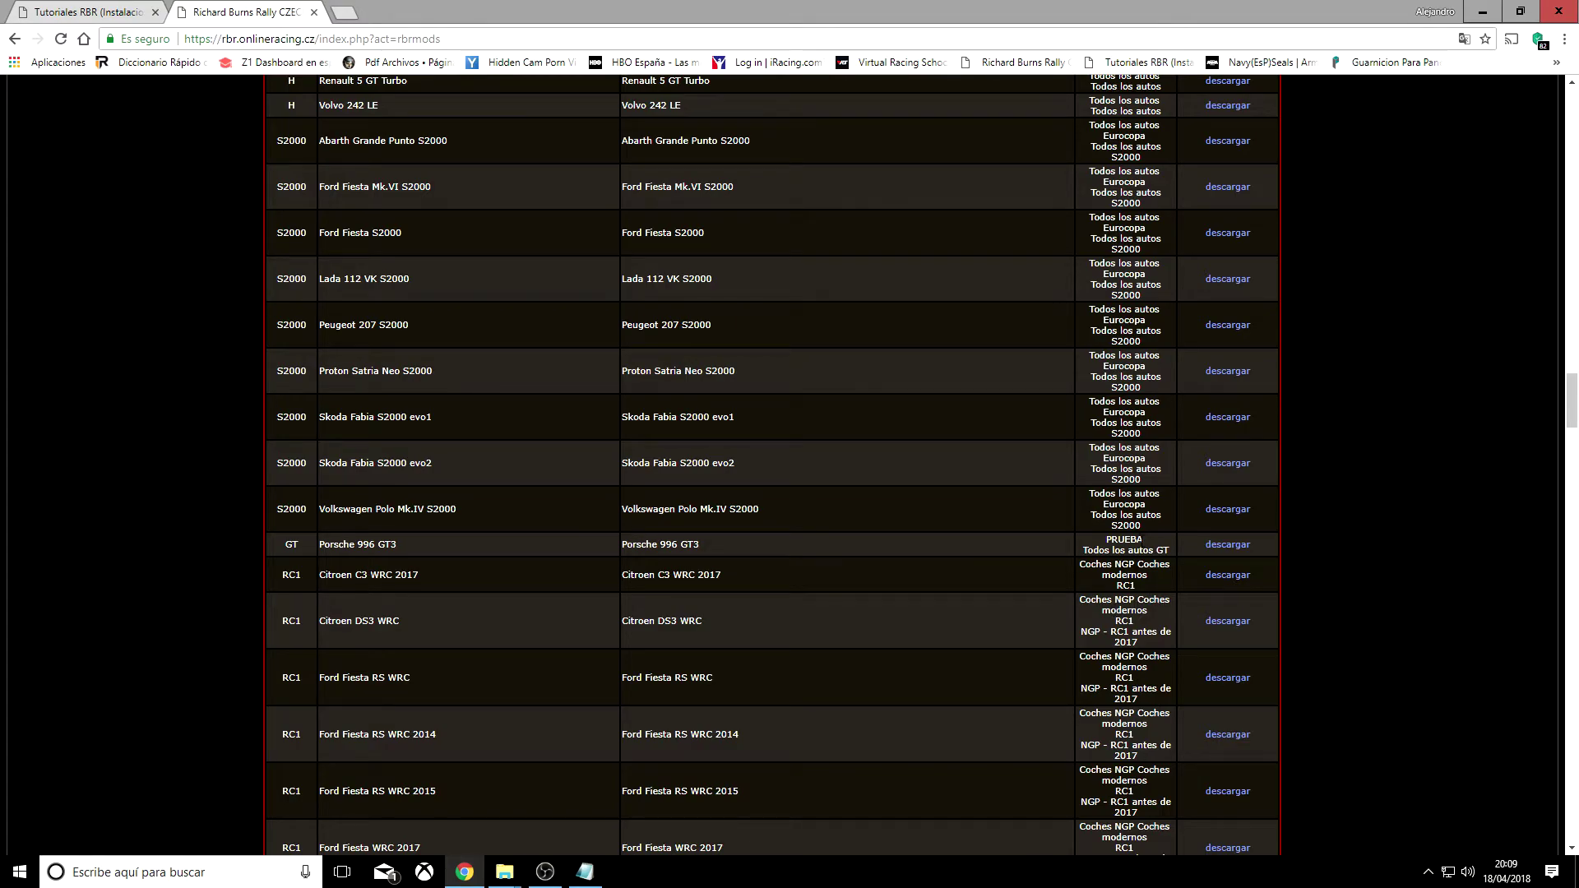
scroll(959, 638, up, 9)
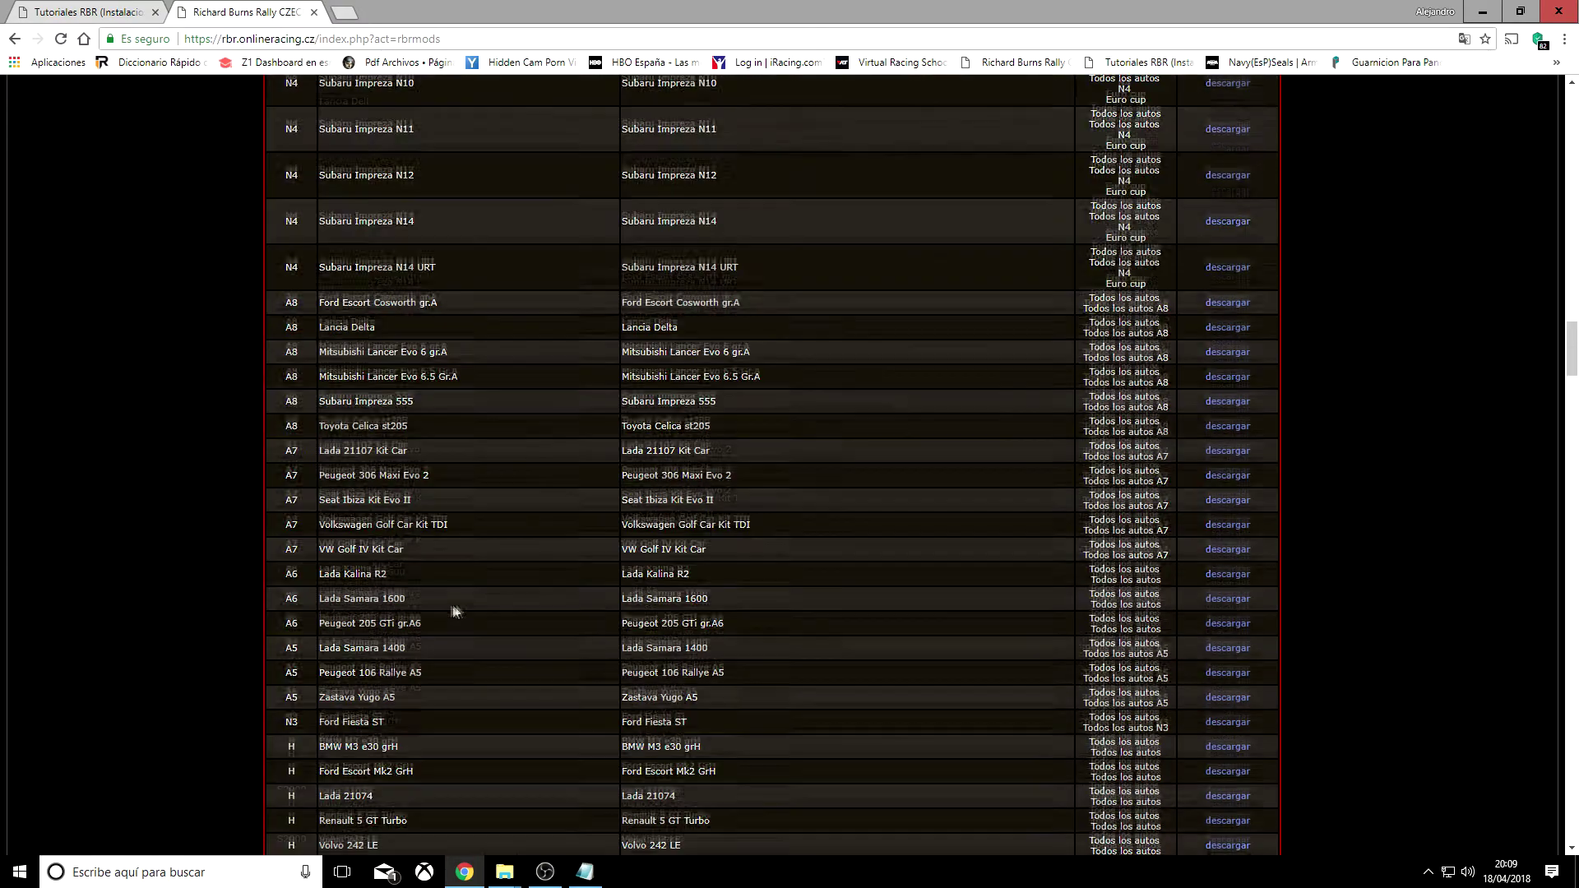
scroll(1029, 596, up, 3)
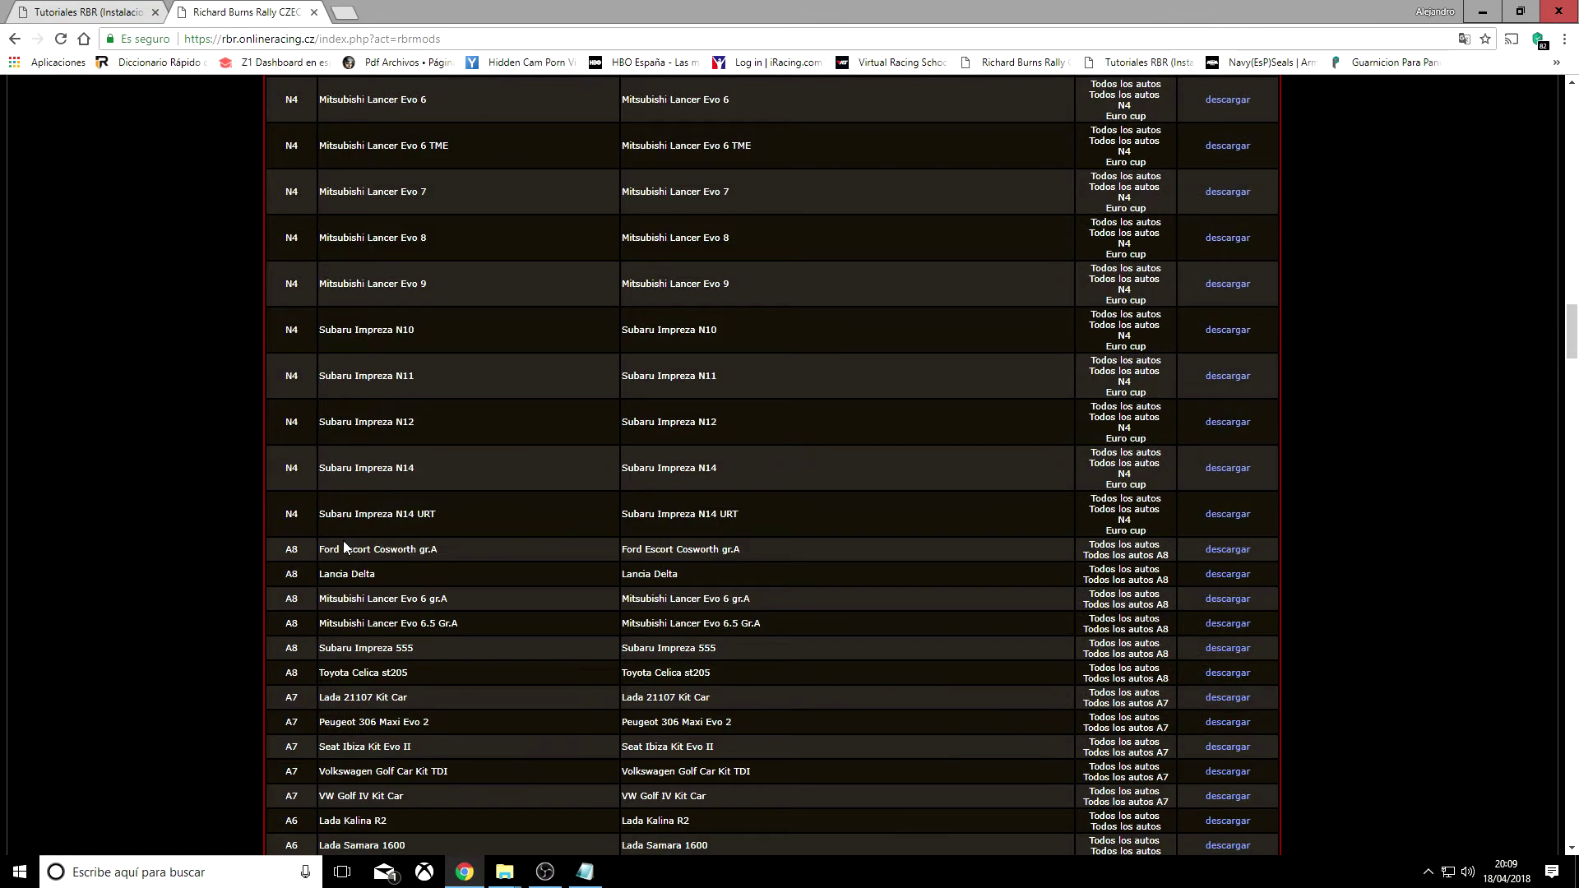
scroll(990, 487, up, 7)
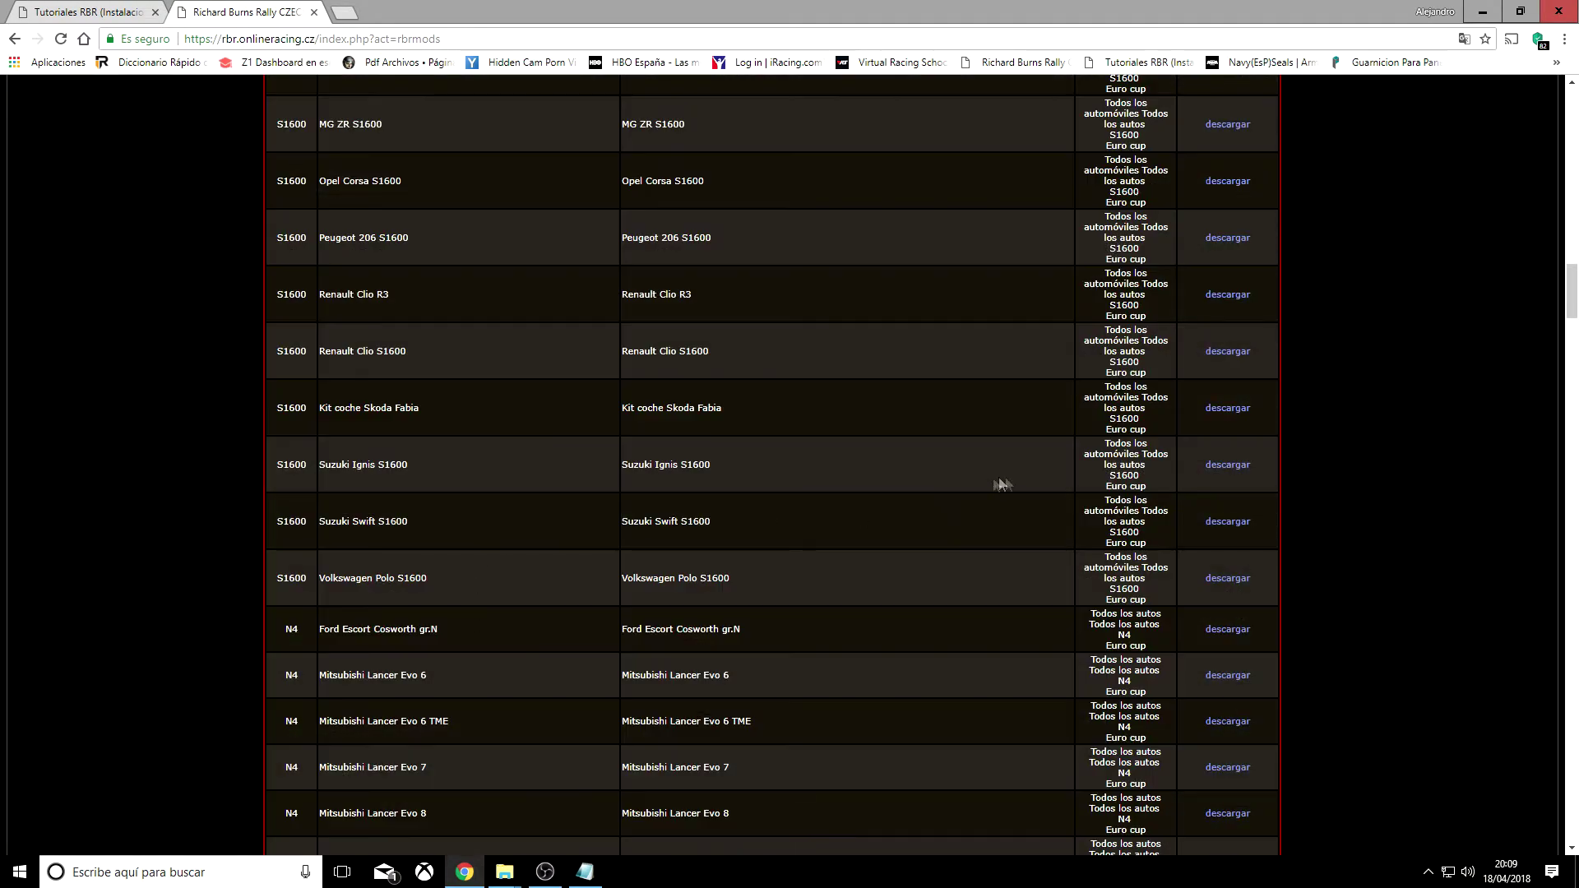
click(1220, 466)
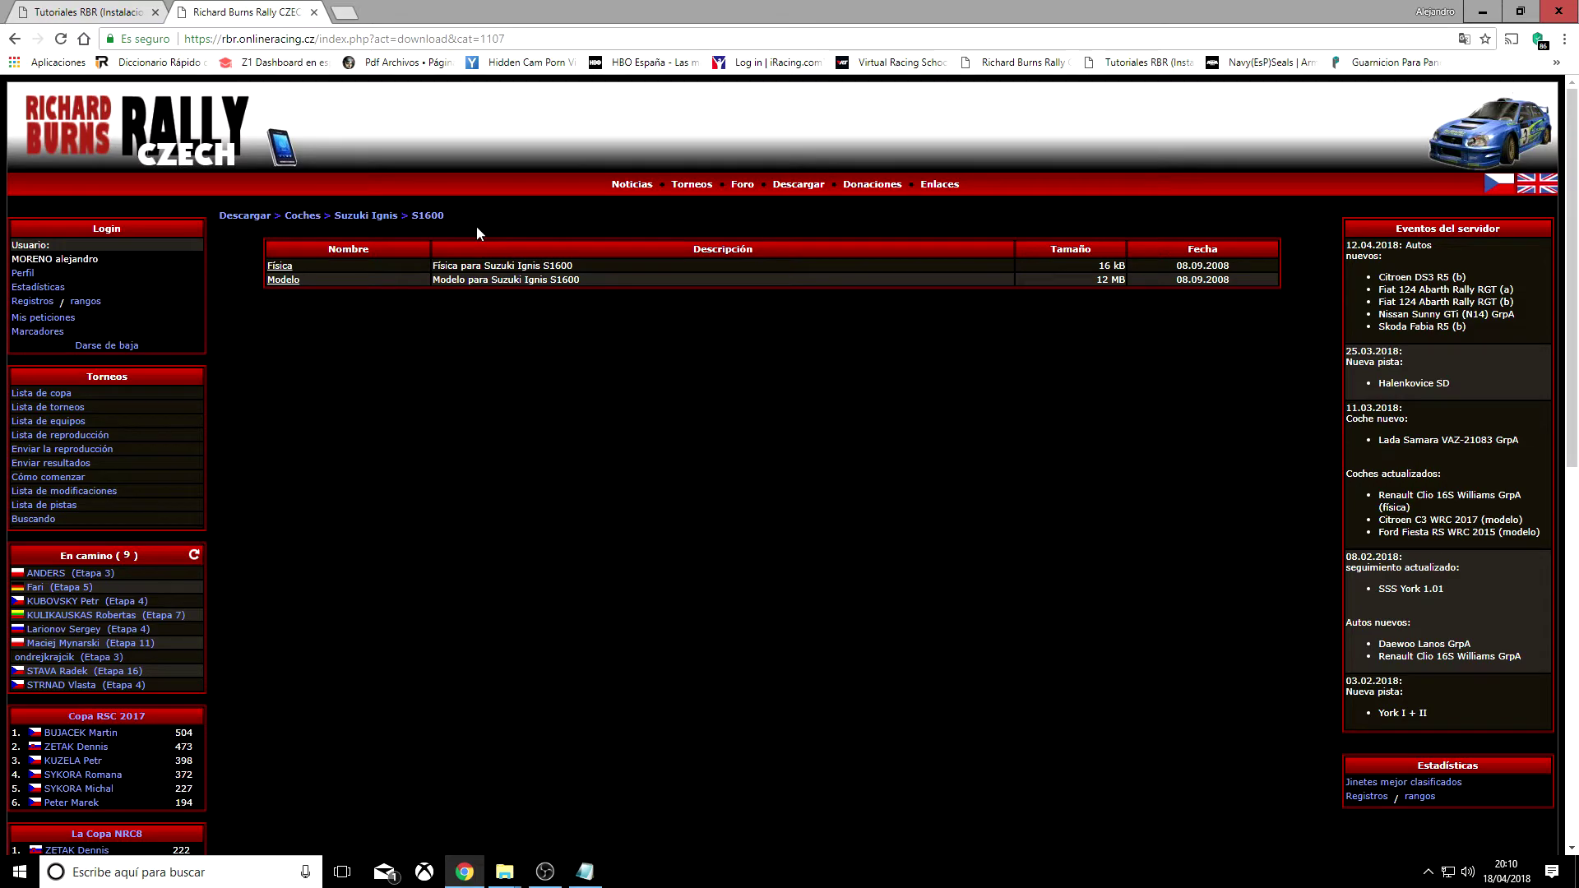
- Switch to File Explorer, examine the Plugins folder inside Richard Burns Rally, including PhysicsNG and Pacenote, and return to Chrome
click(511, 872)
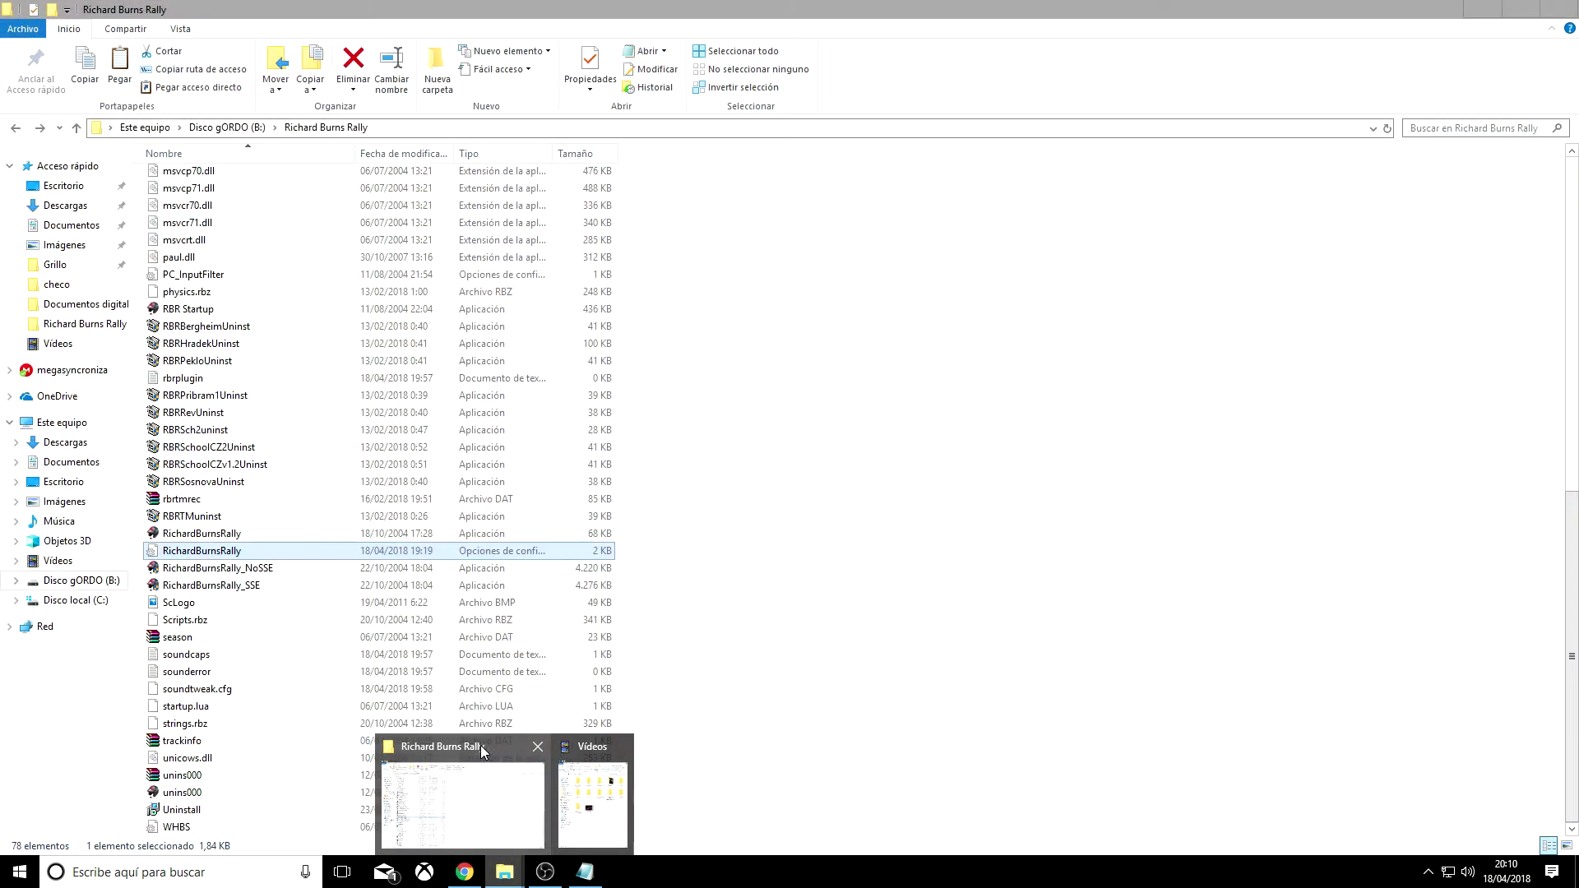
click(516, 785)
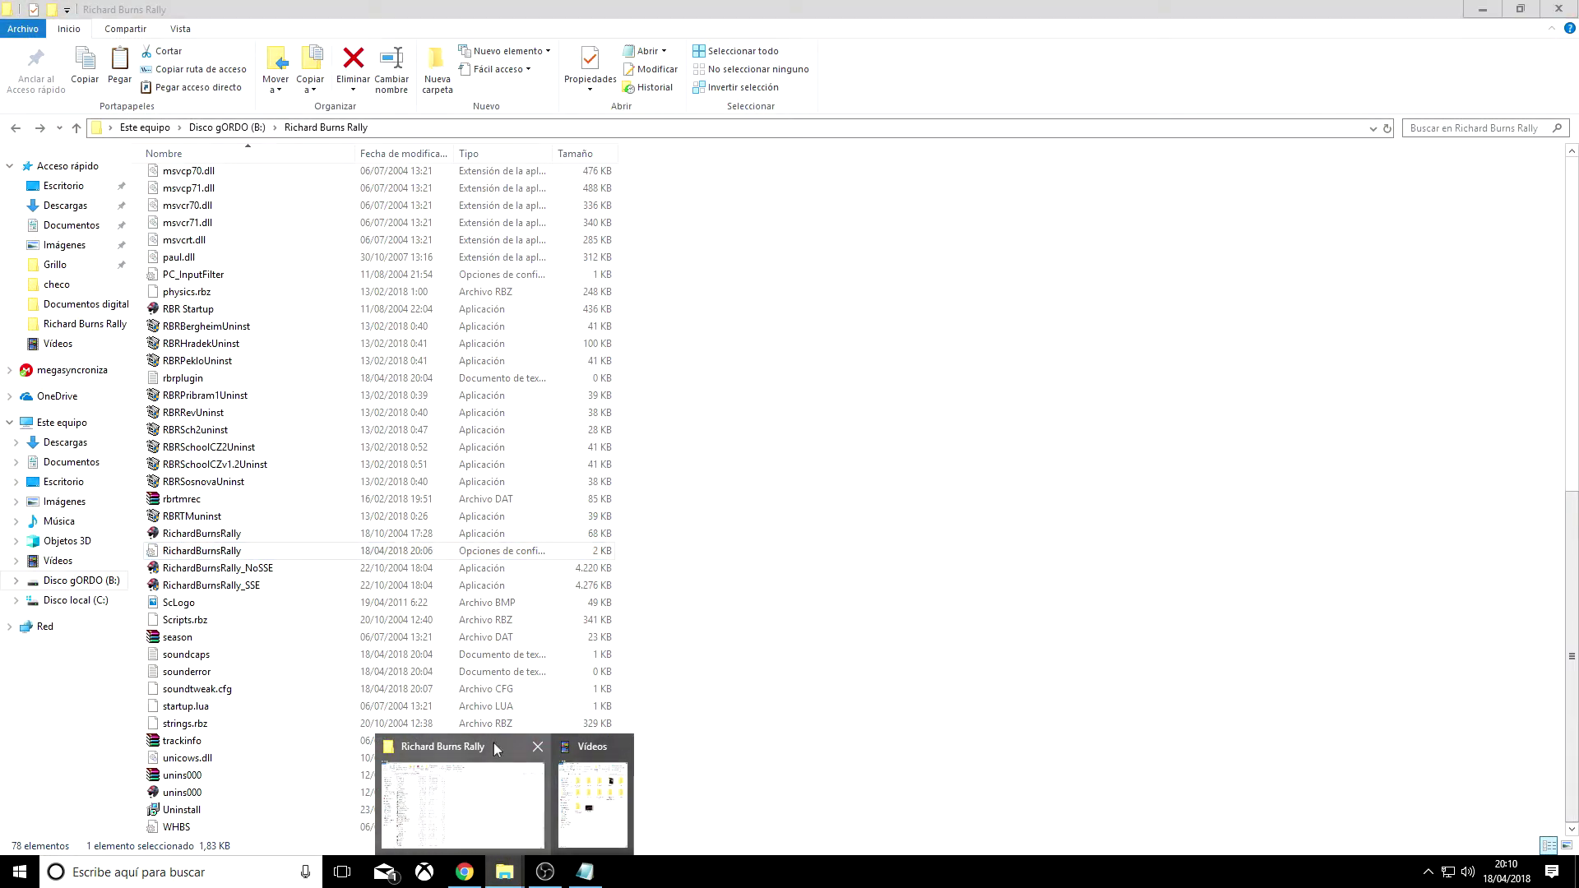
scroll(204, 366, up, 13)
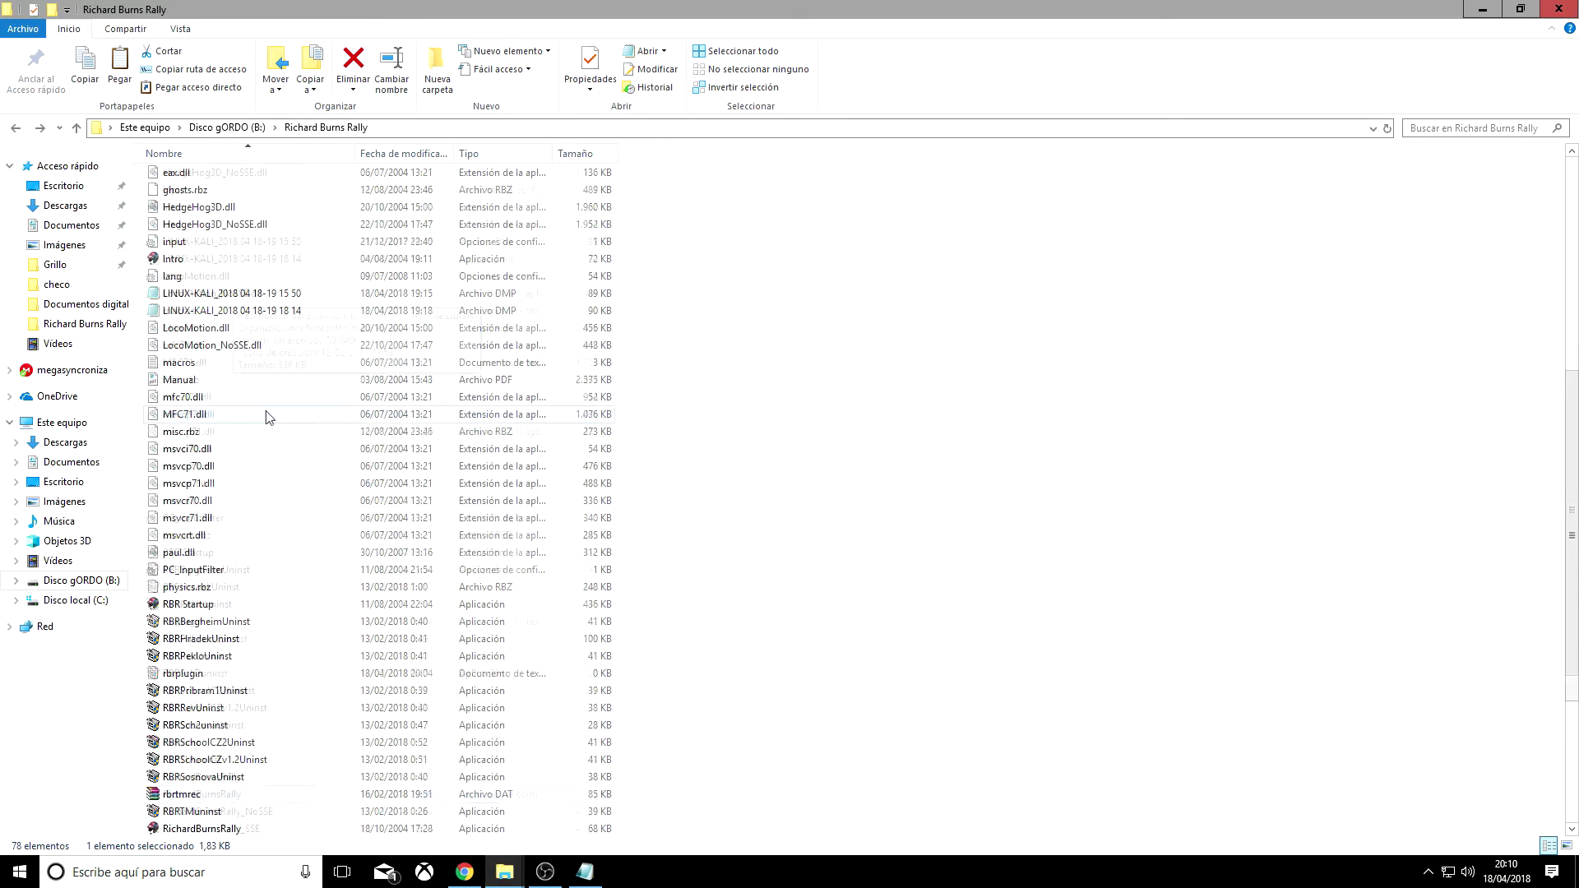
double_click(211, 277)
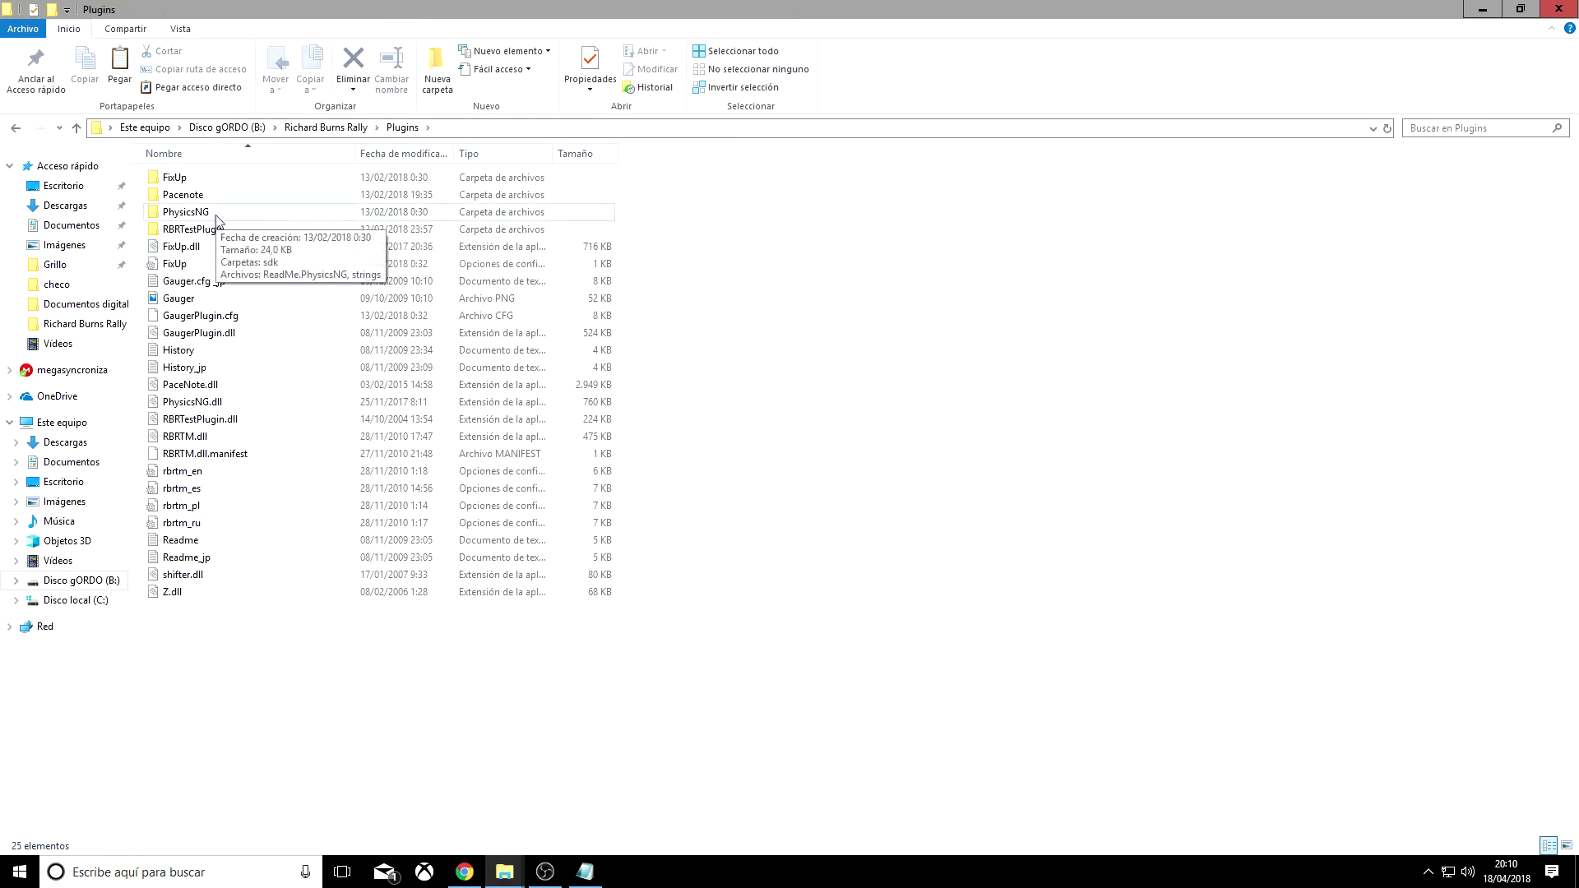
mouse_move(210, 205)
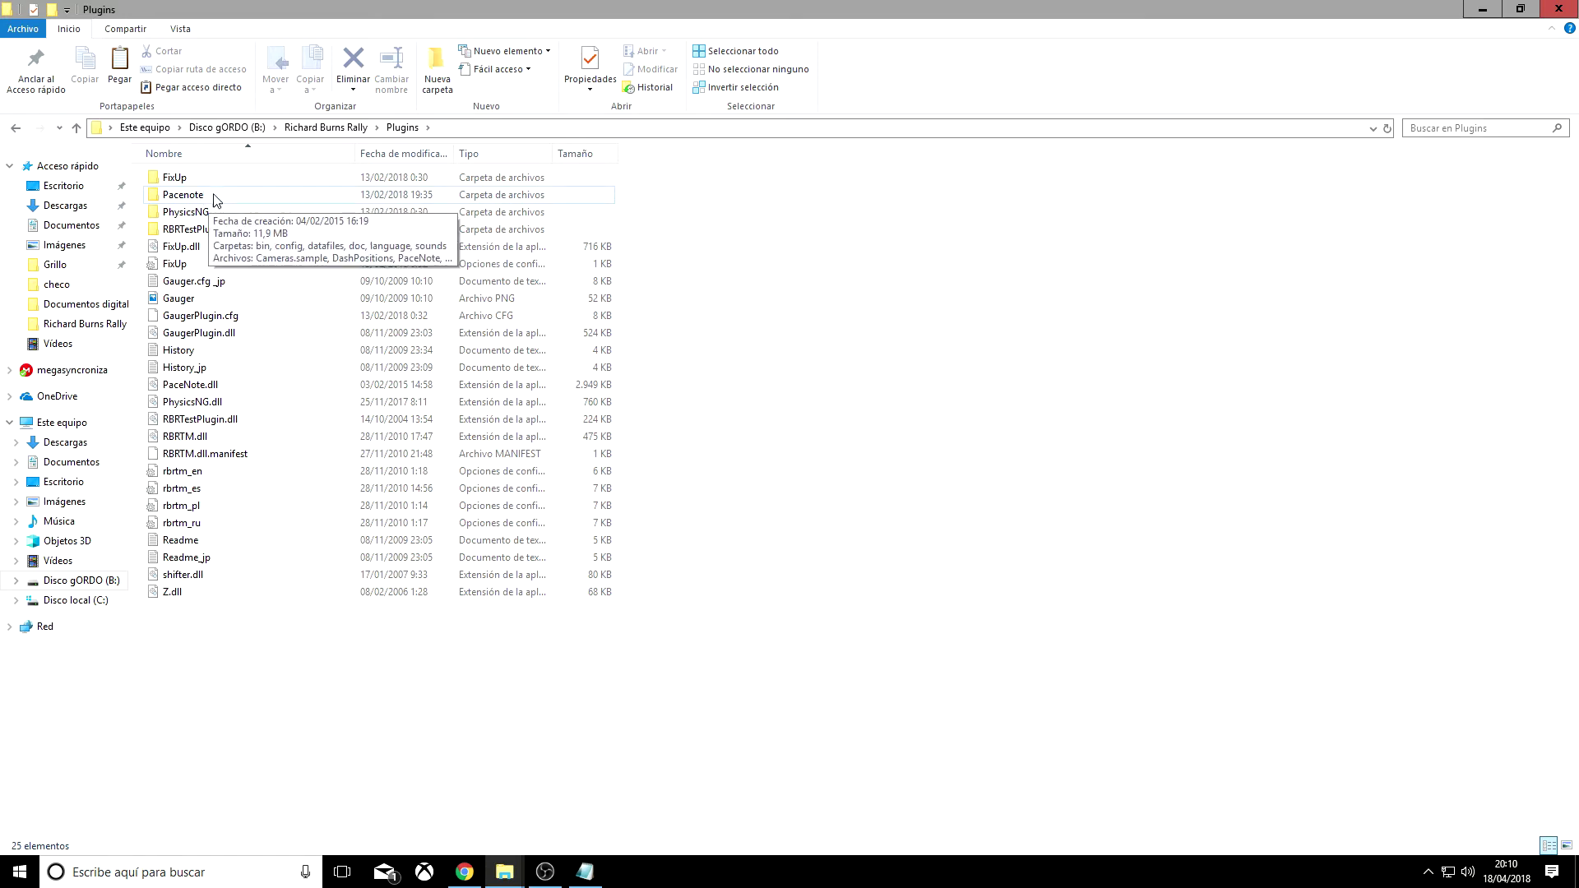
click(504, 872)
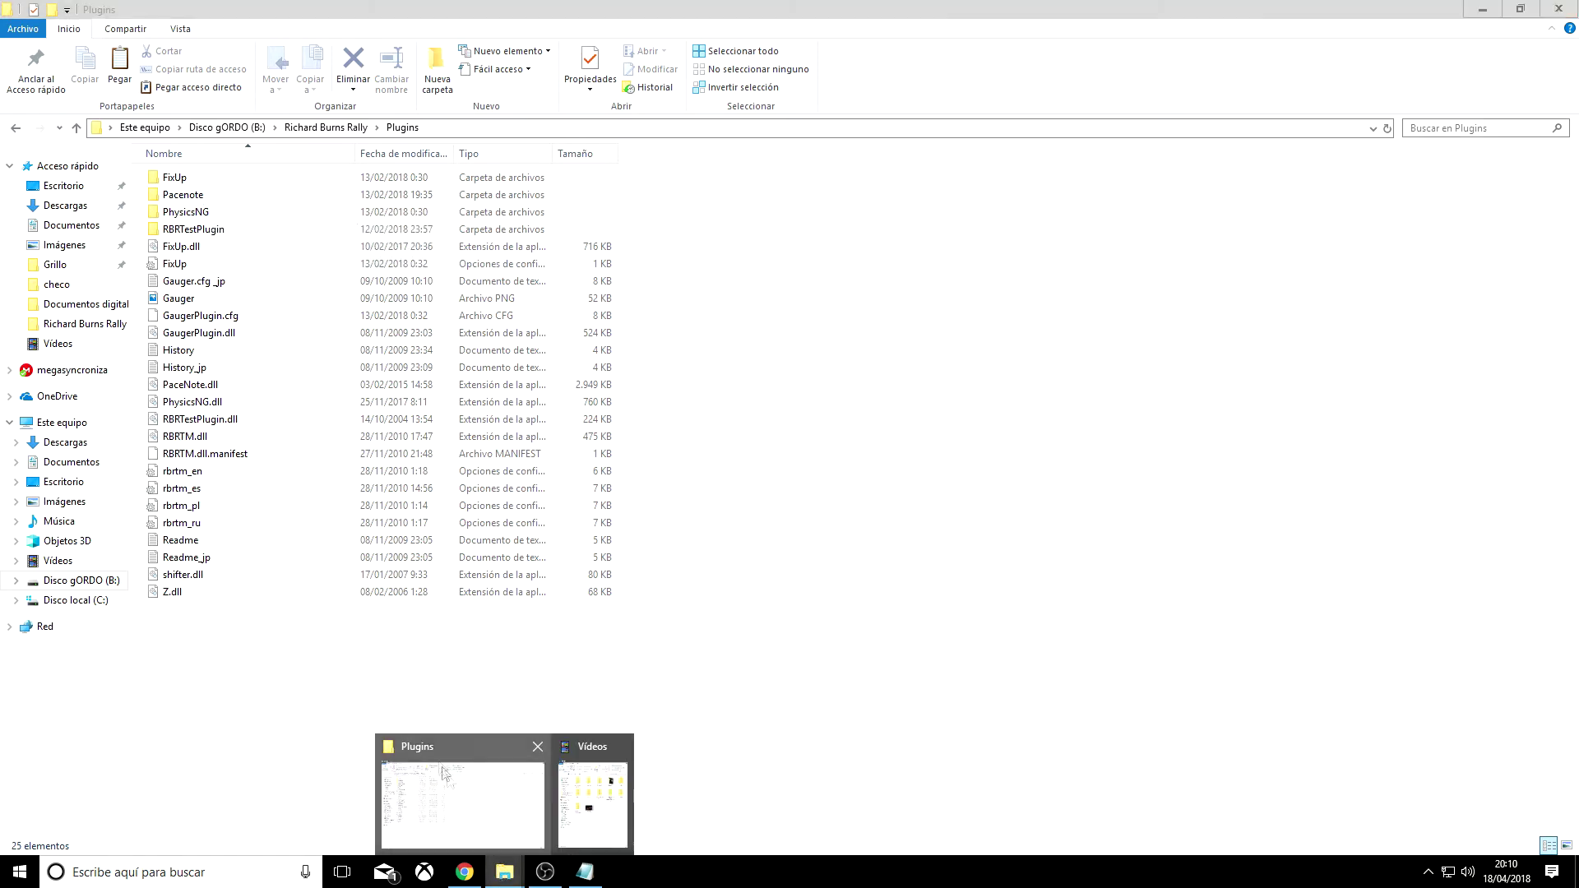
click(537, 749)
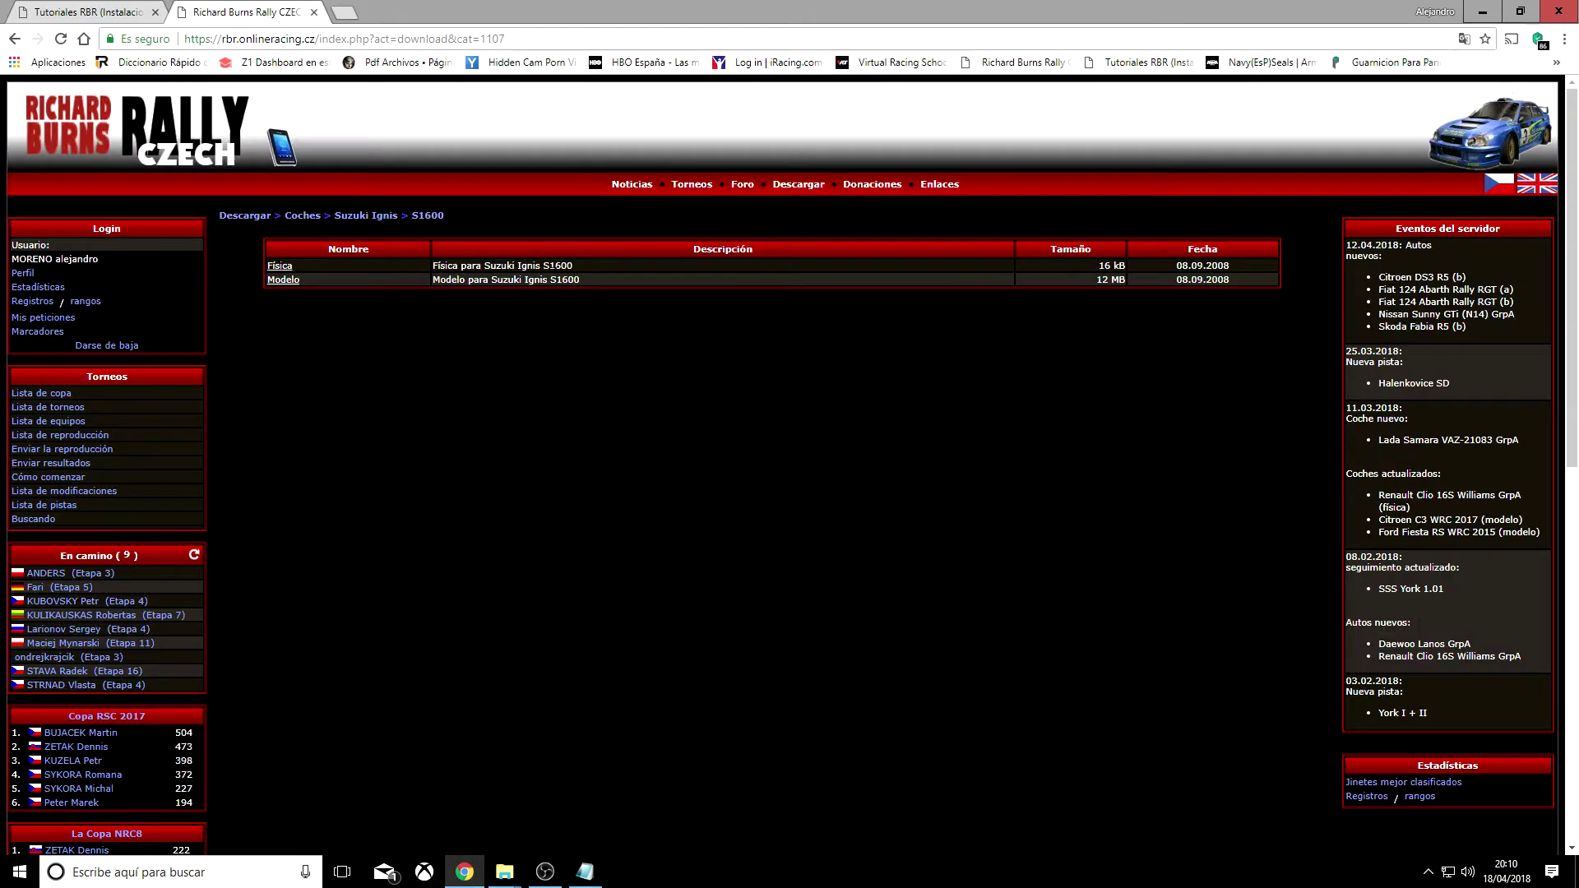
- Open the site's Descargar section and look through the Horarios and Sonidos subcategories of Modificaciones
click(799, 184)
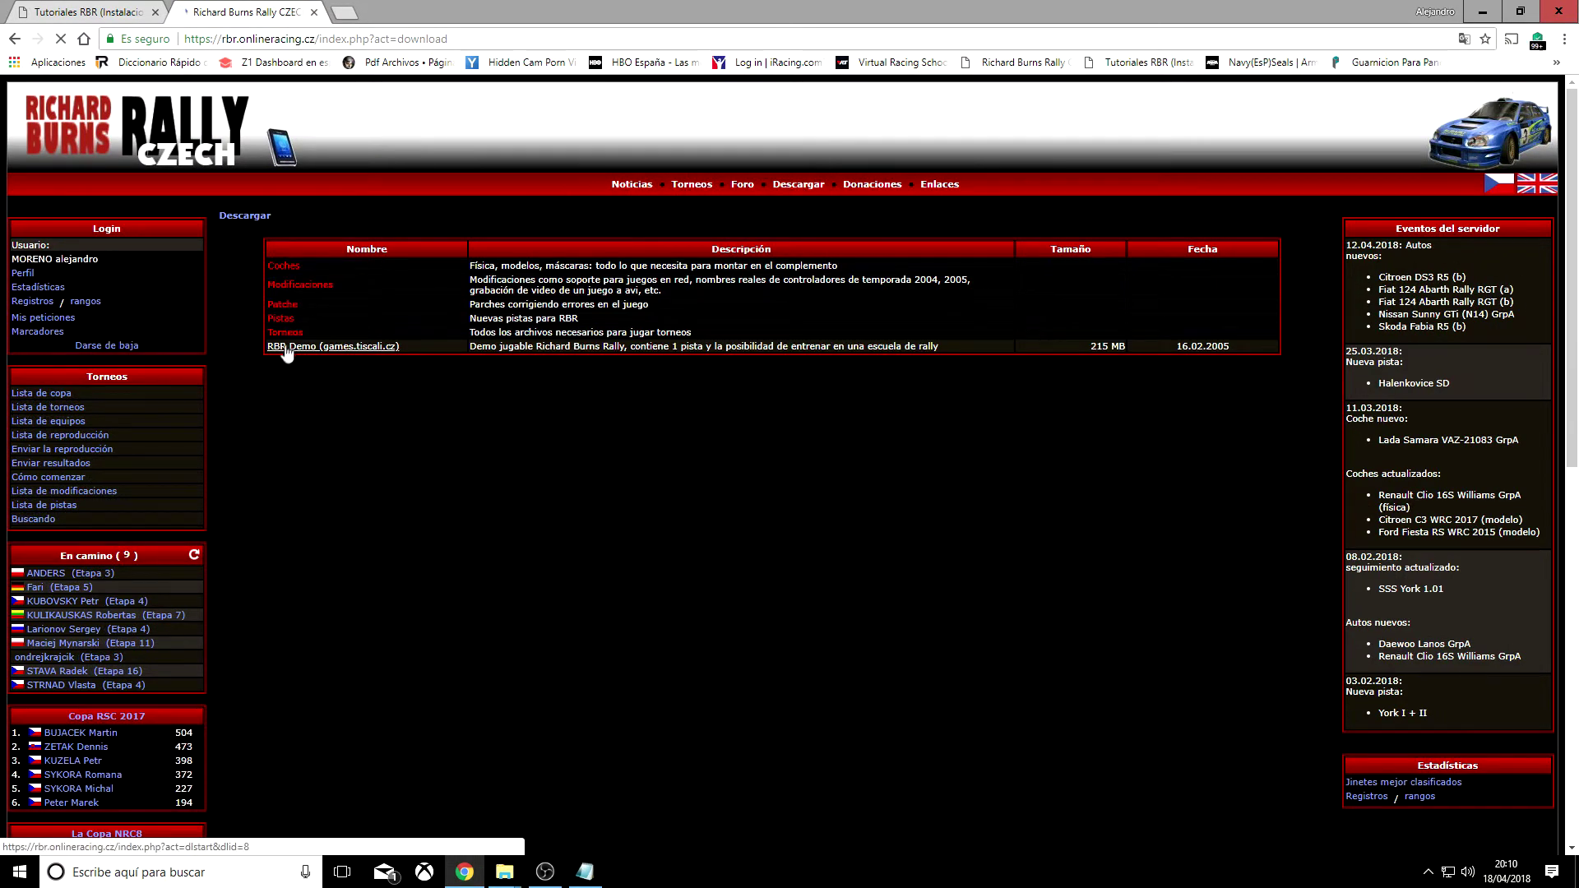
click(293, 288)
click(305, 268)
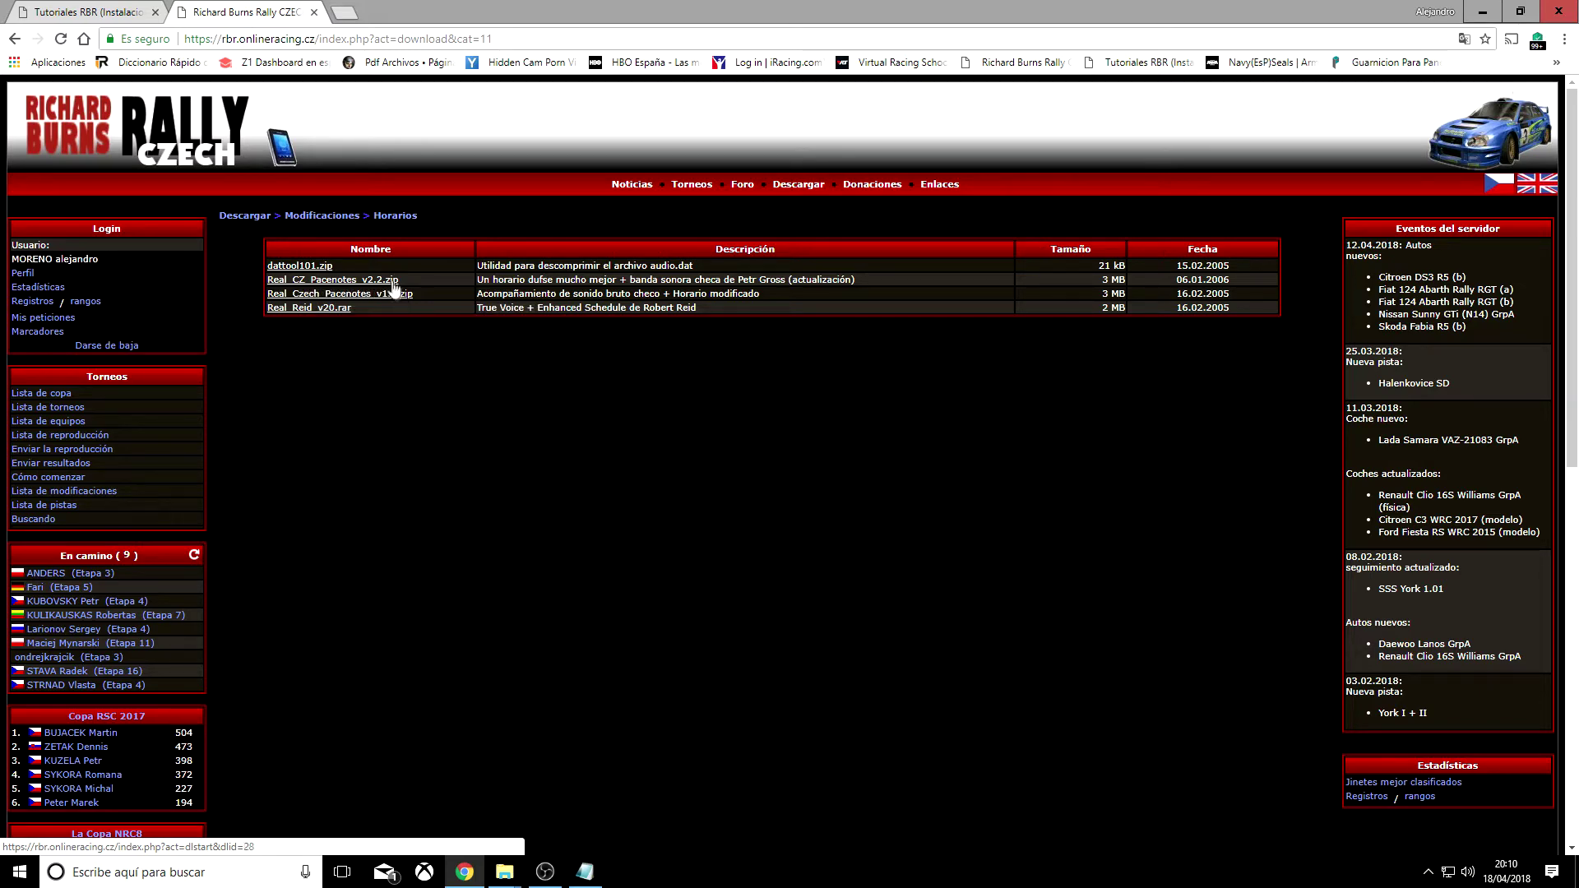
key(alt+Left)
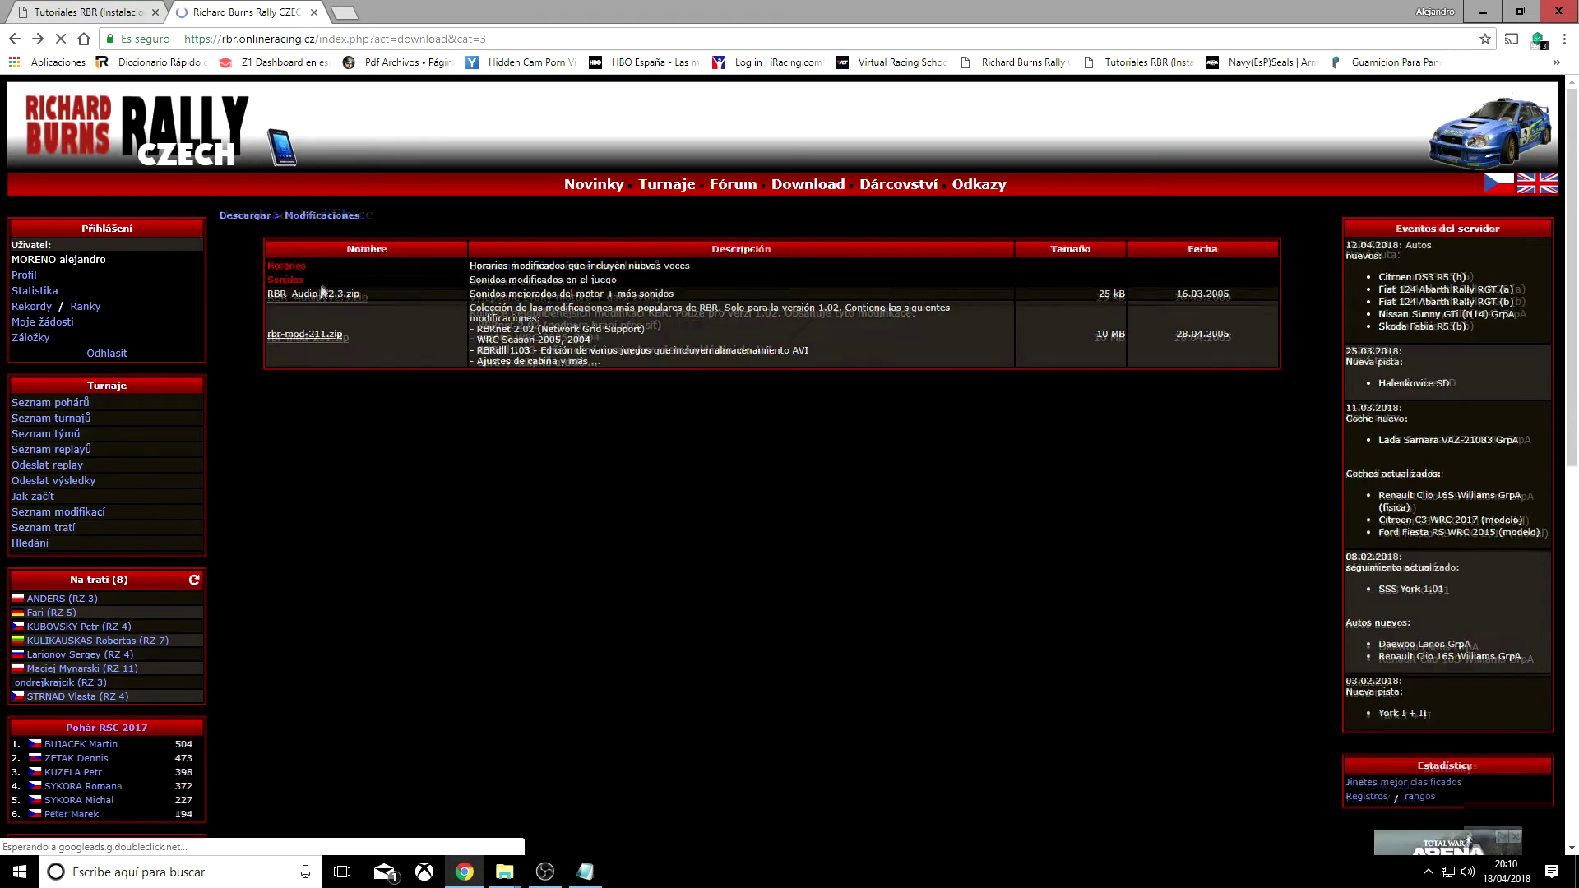
click(284, 279)
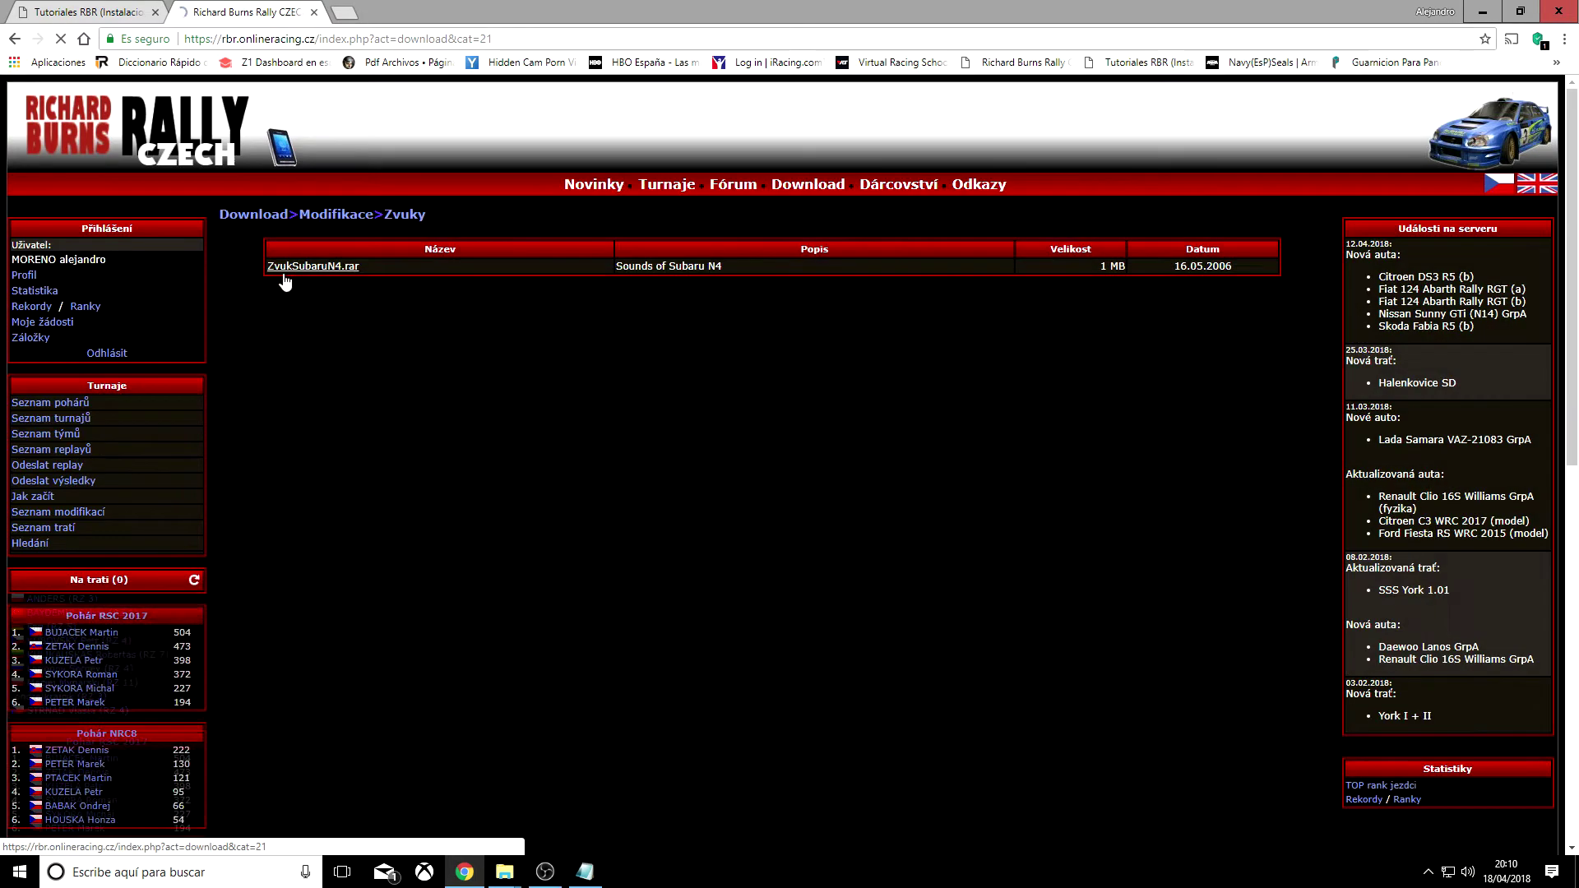
key(alt+Left)
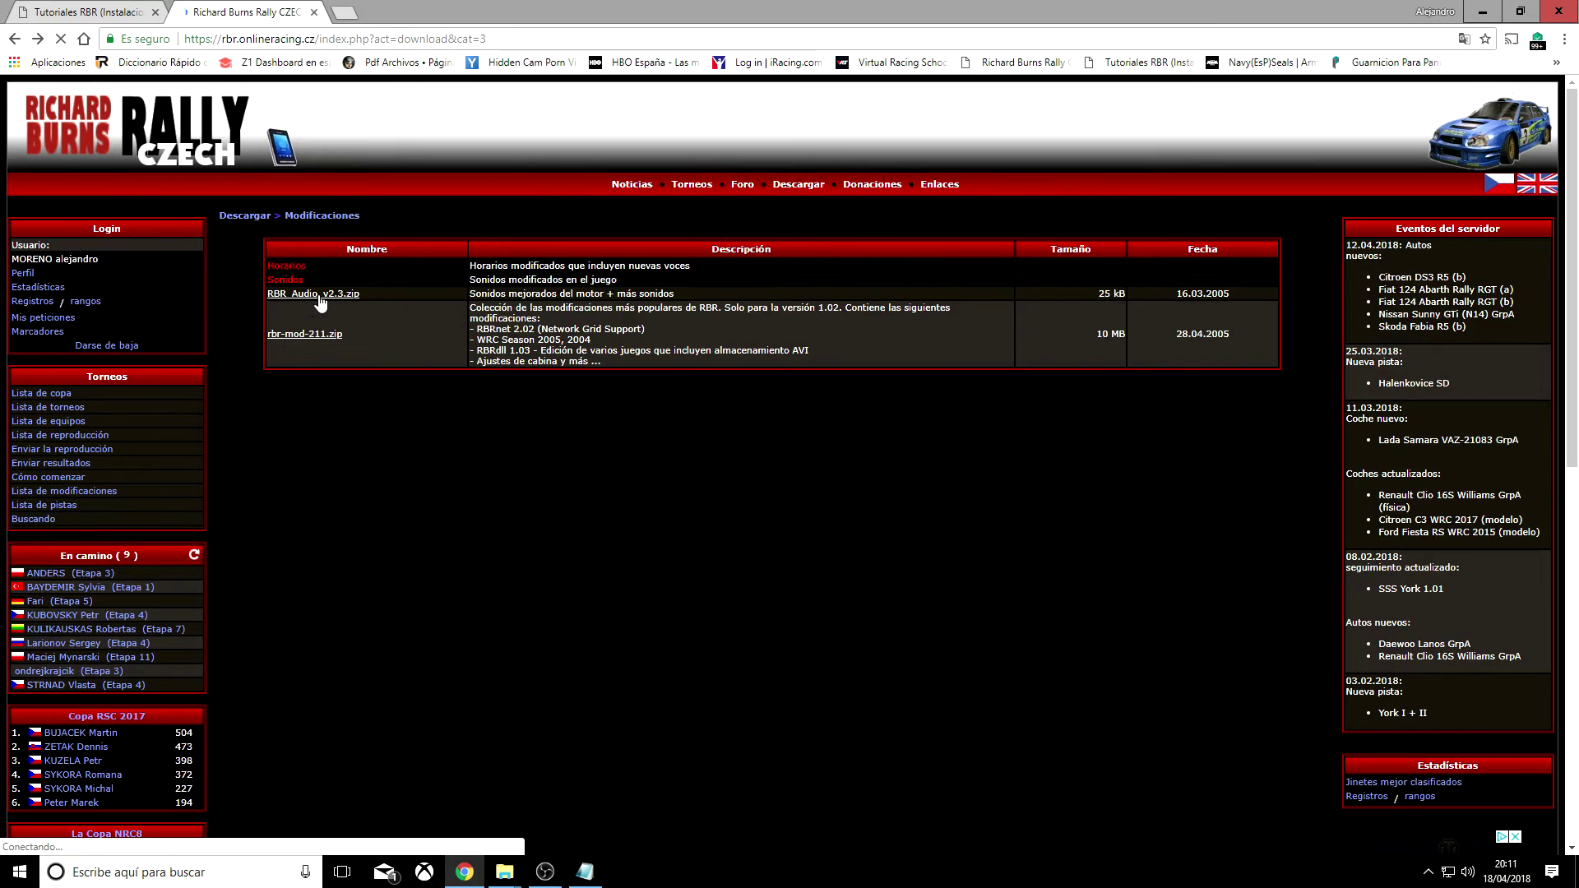
- Download RBR_Audio_v2.3.zip from the Modificaciones category and go back to the Descargar categories
click(319, 303)
key(alt+Left)
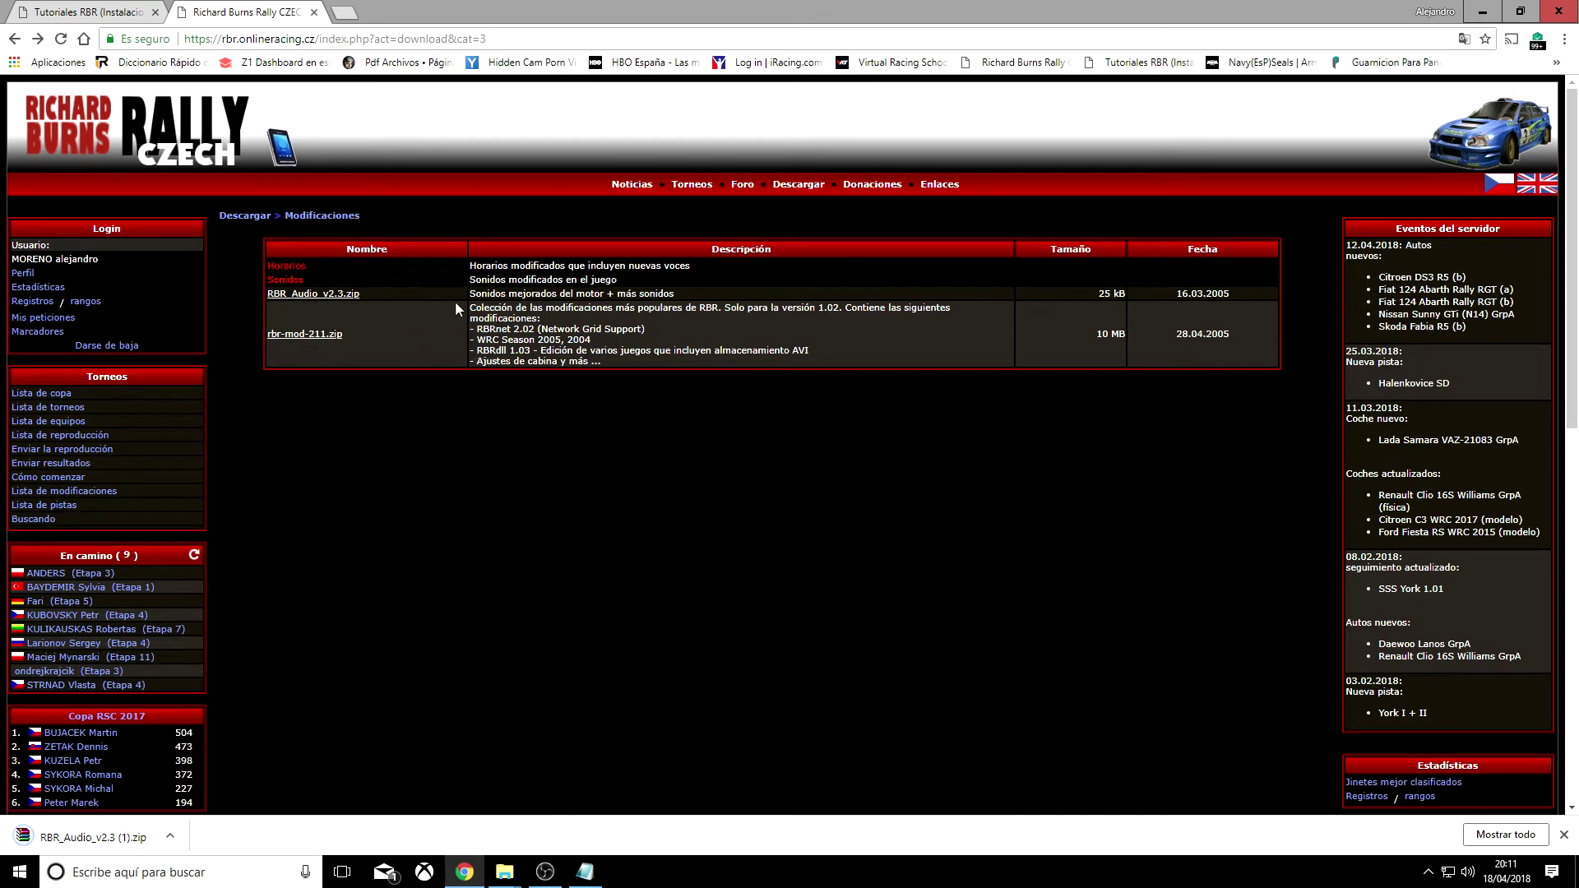
key(alt+Left)
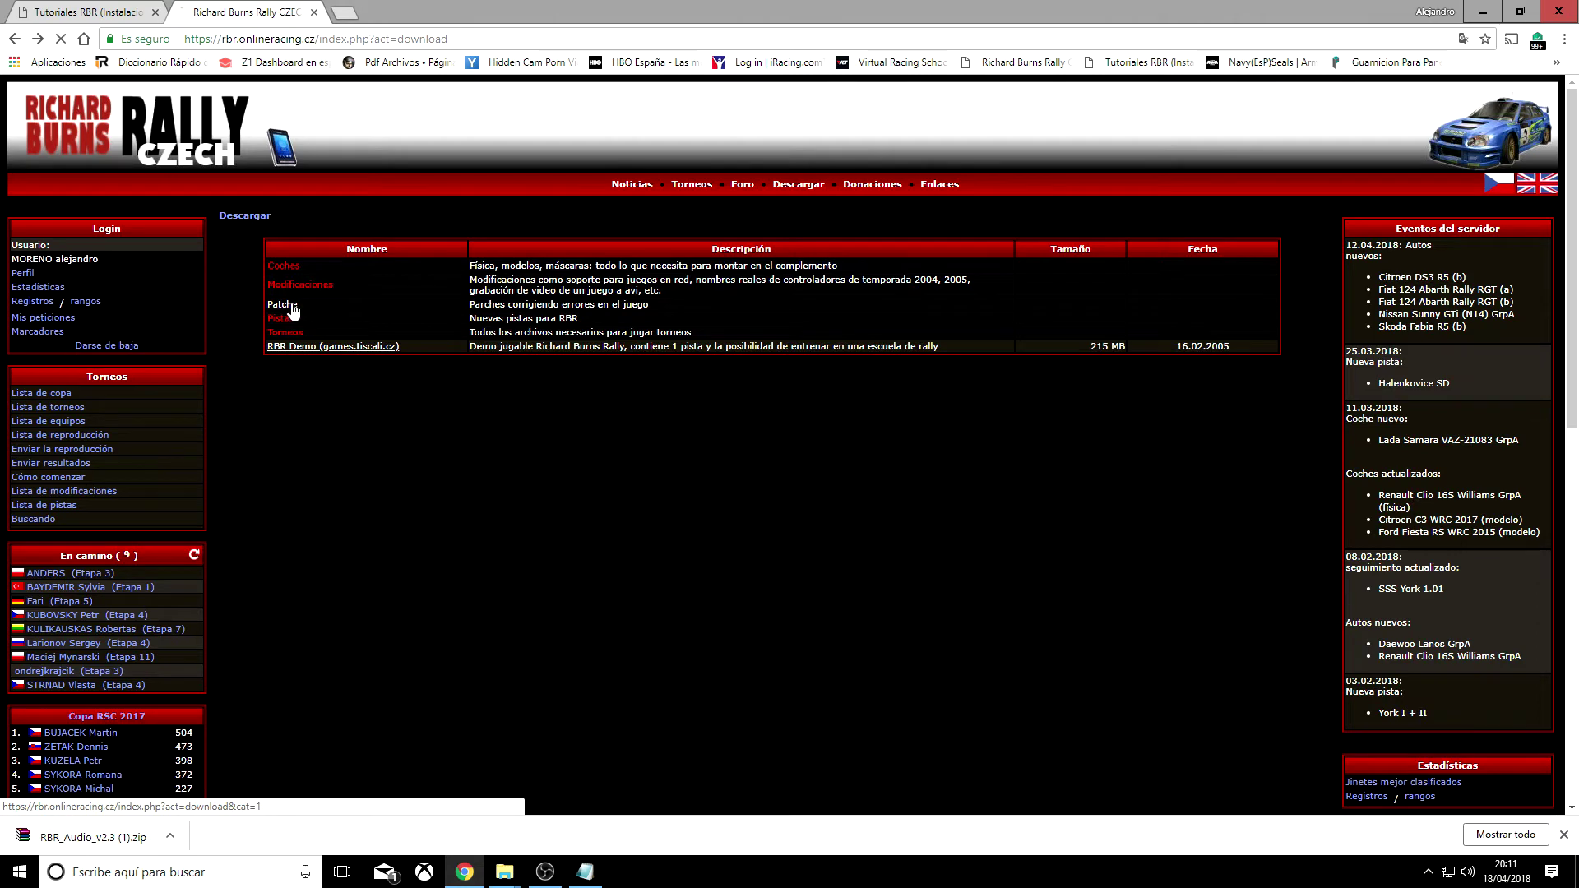
- Look through the Patche category and the physics files under Torneos, and go back to the Suzuki Ignis S1600 page
click(292, 305)
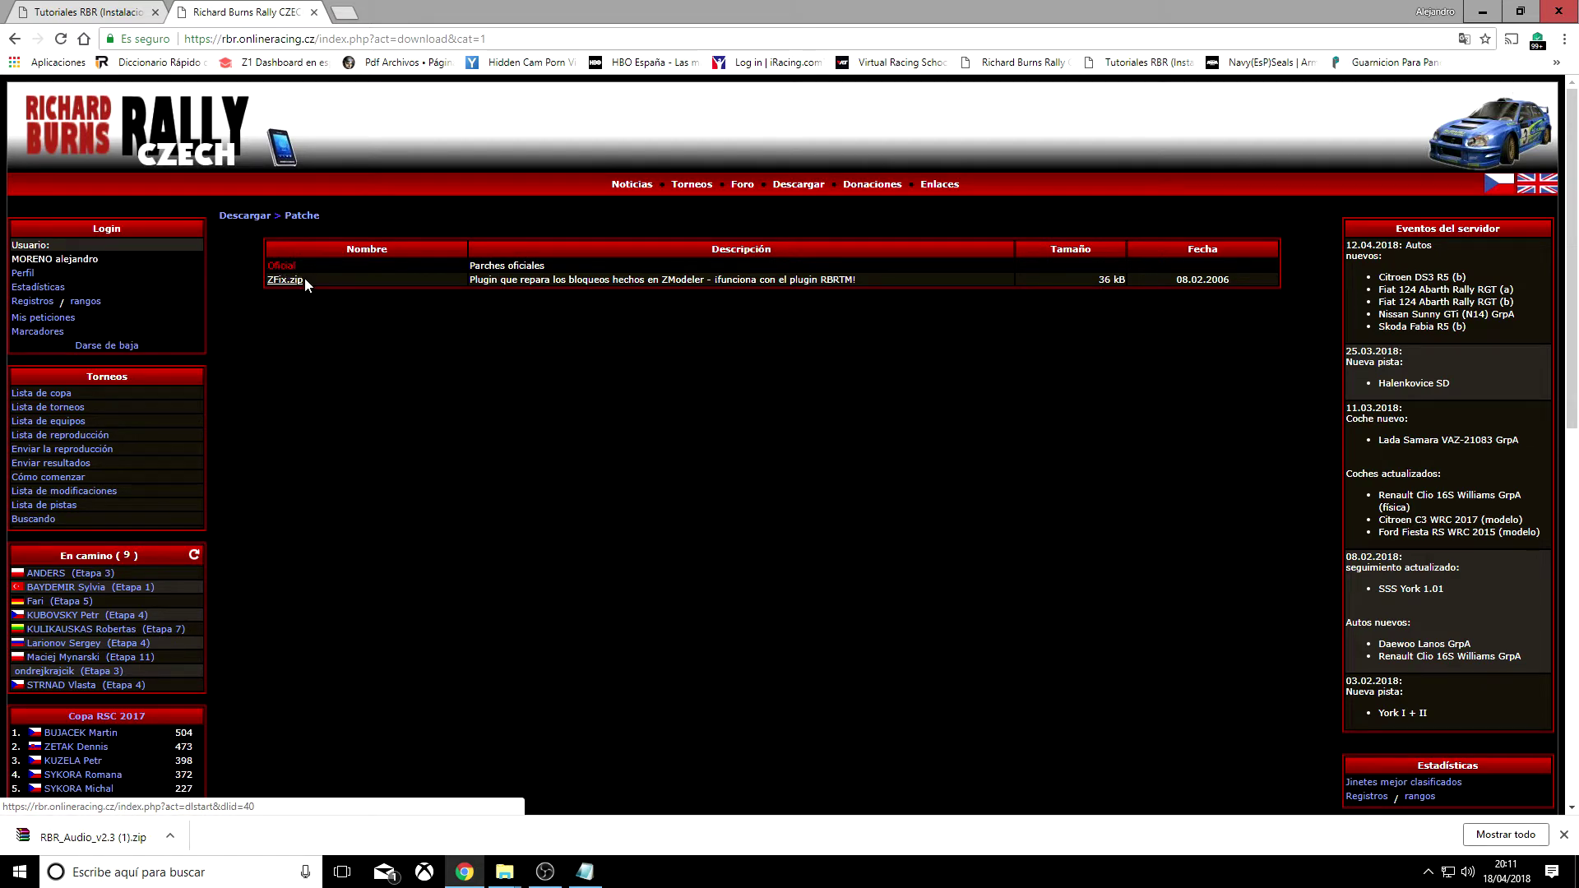
click(284, 267)
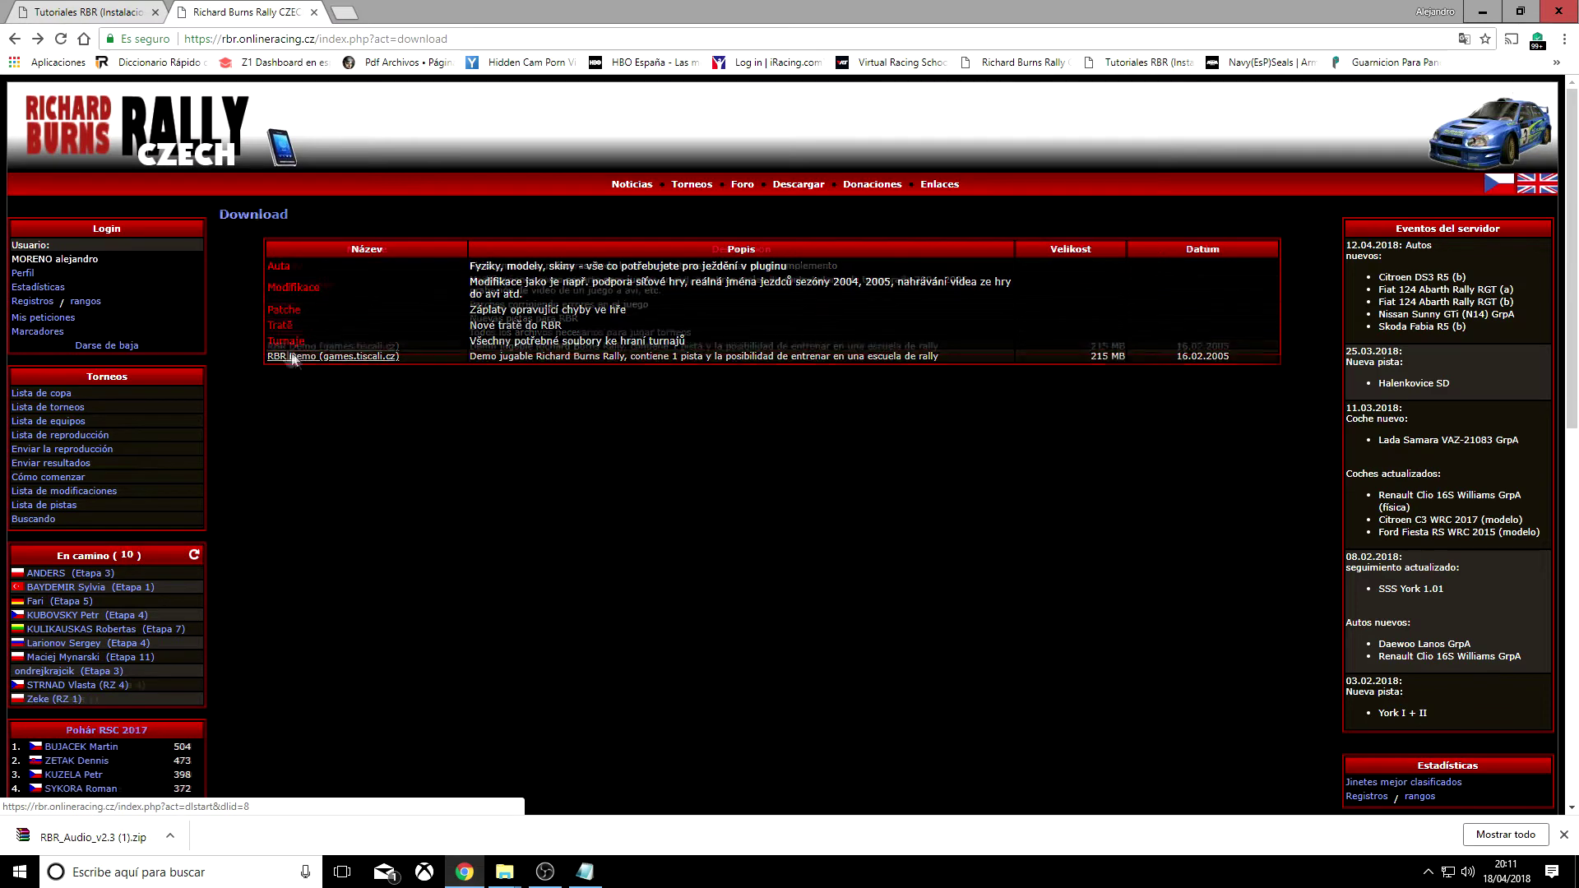
click(284, 333)
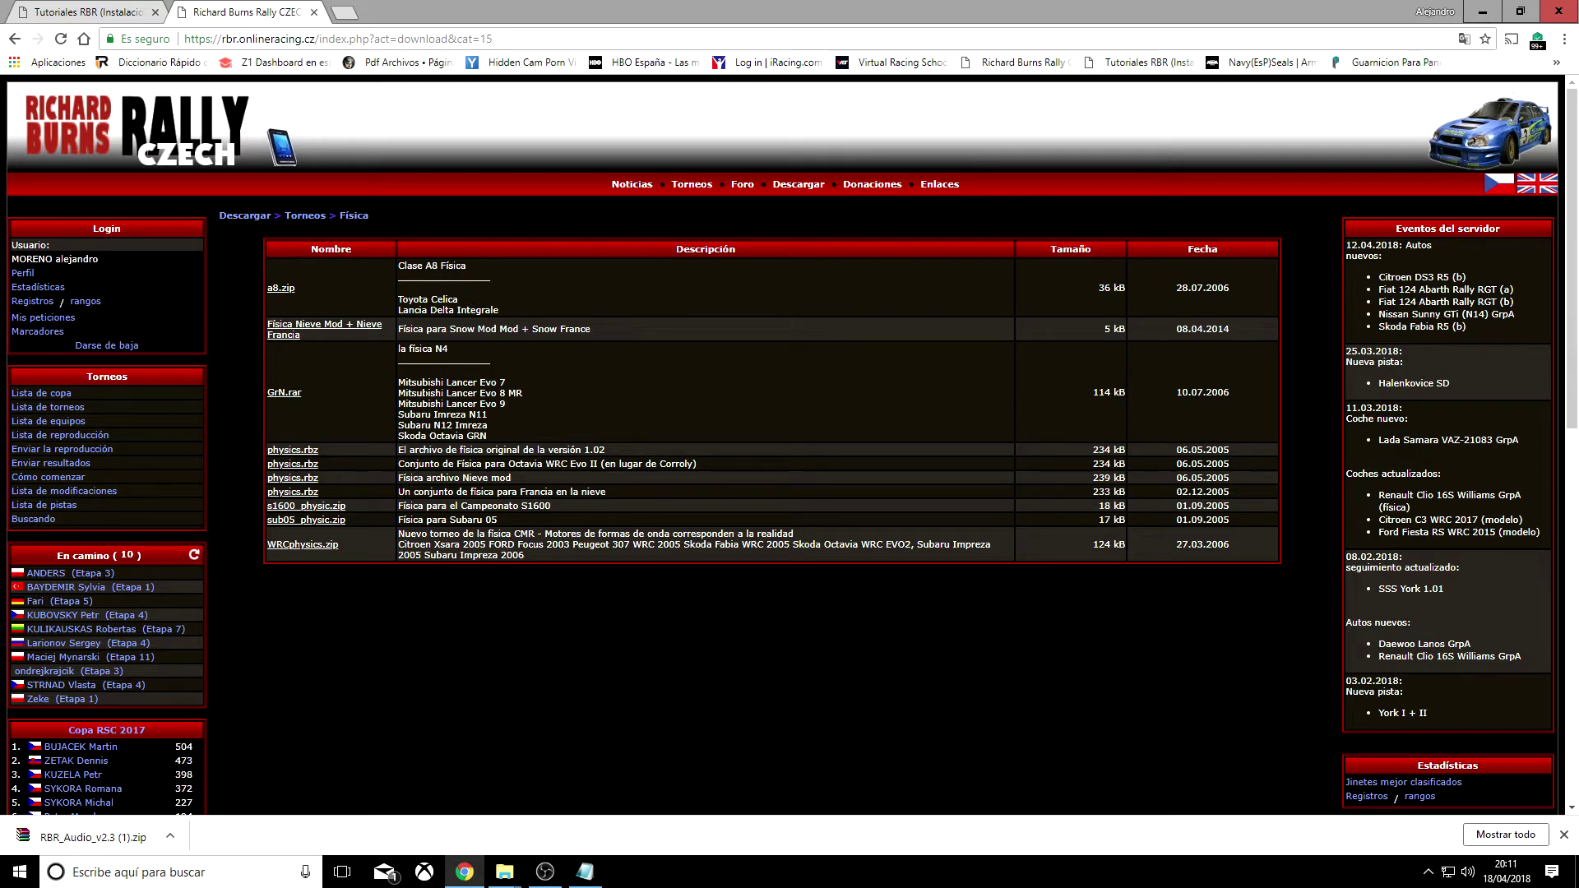
key(alt+Left)
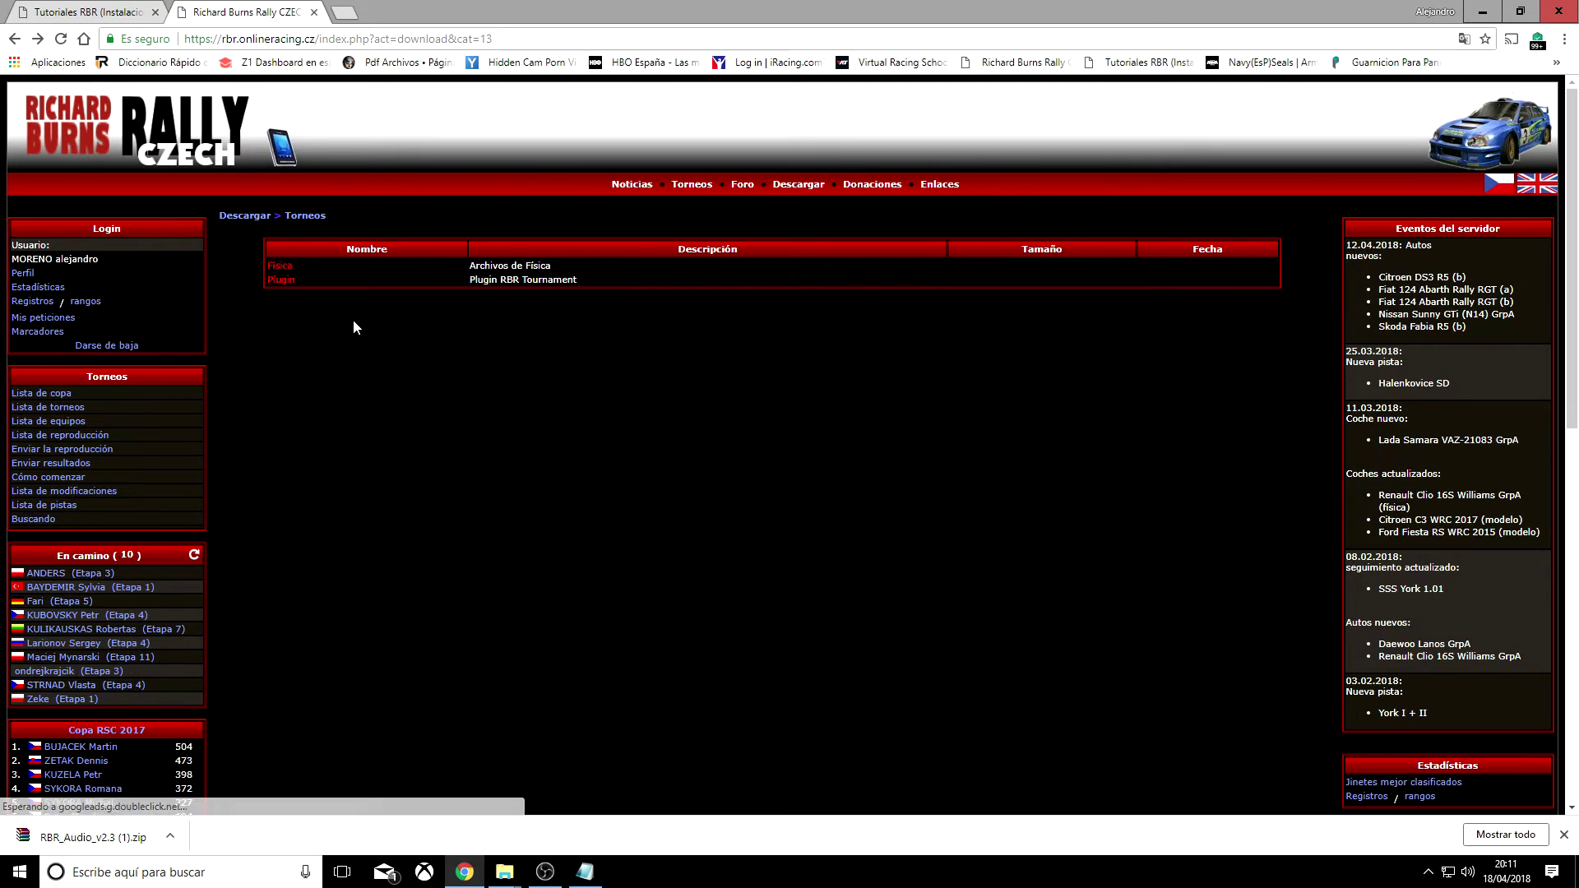
key(alt+Left)
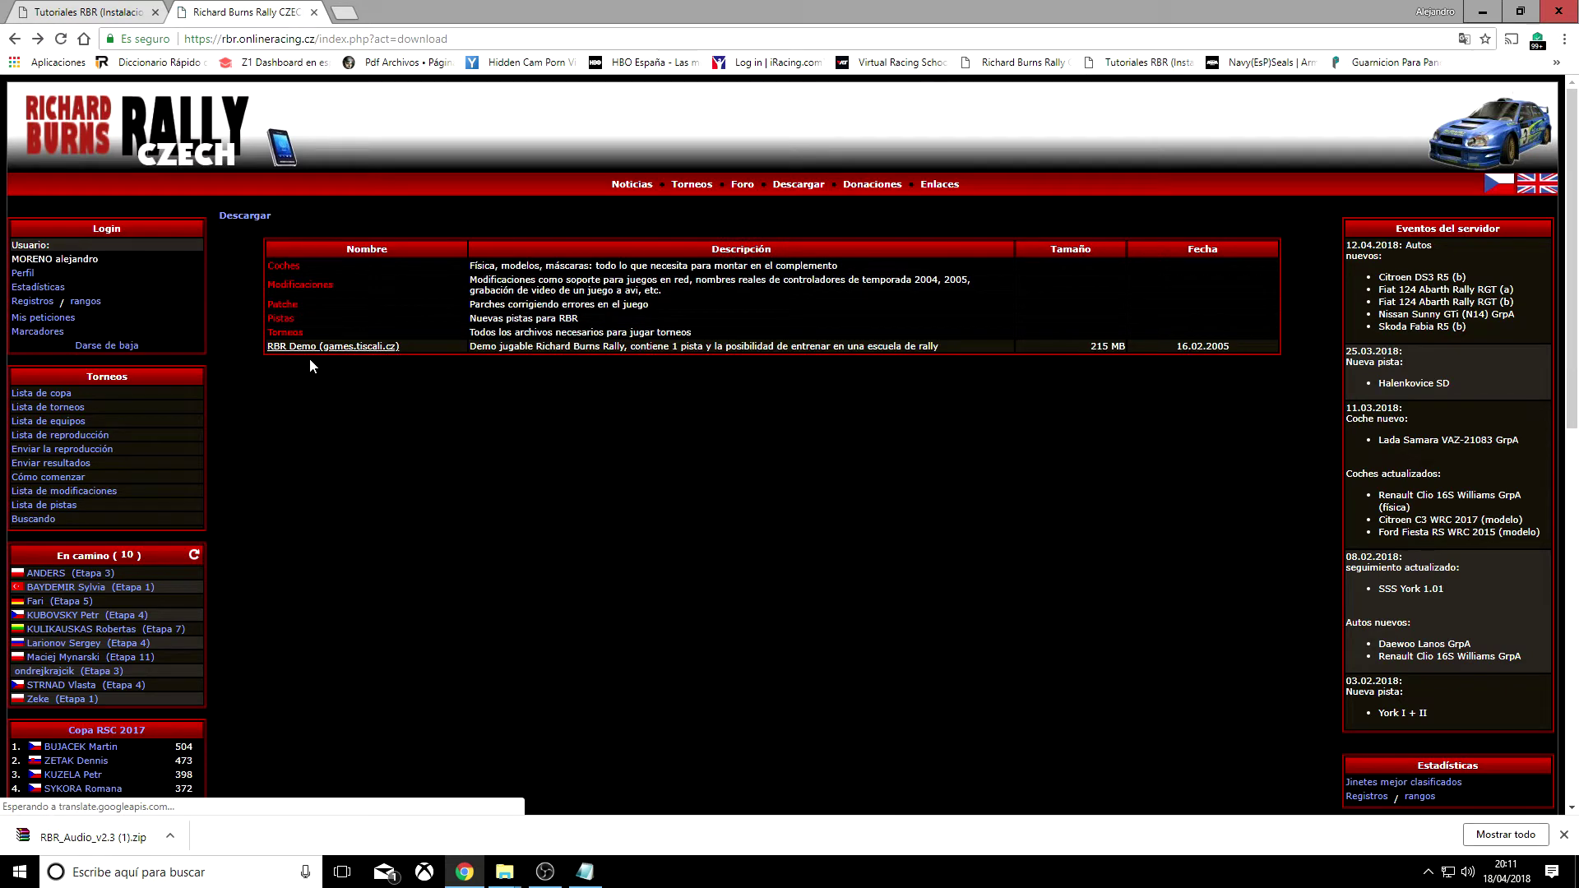
key(alt+Left)
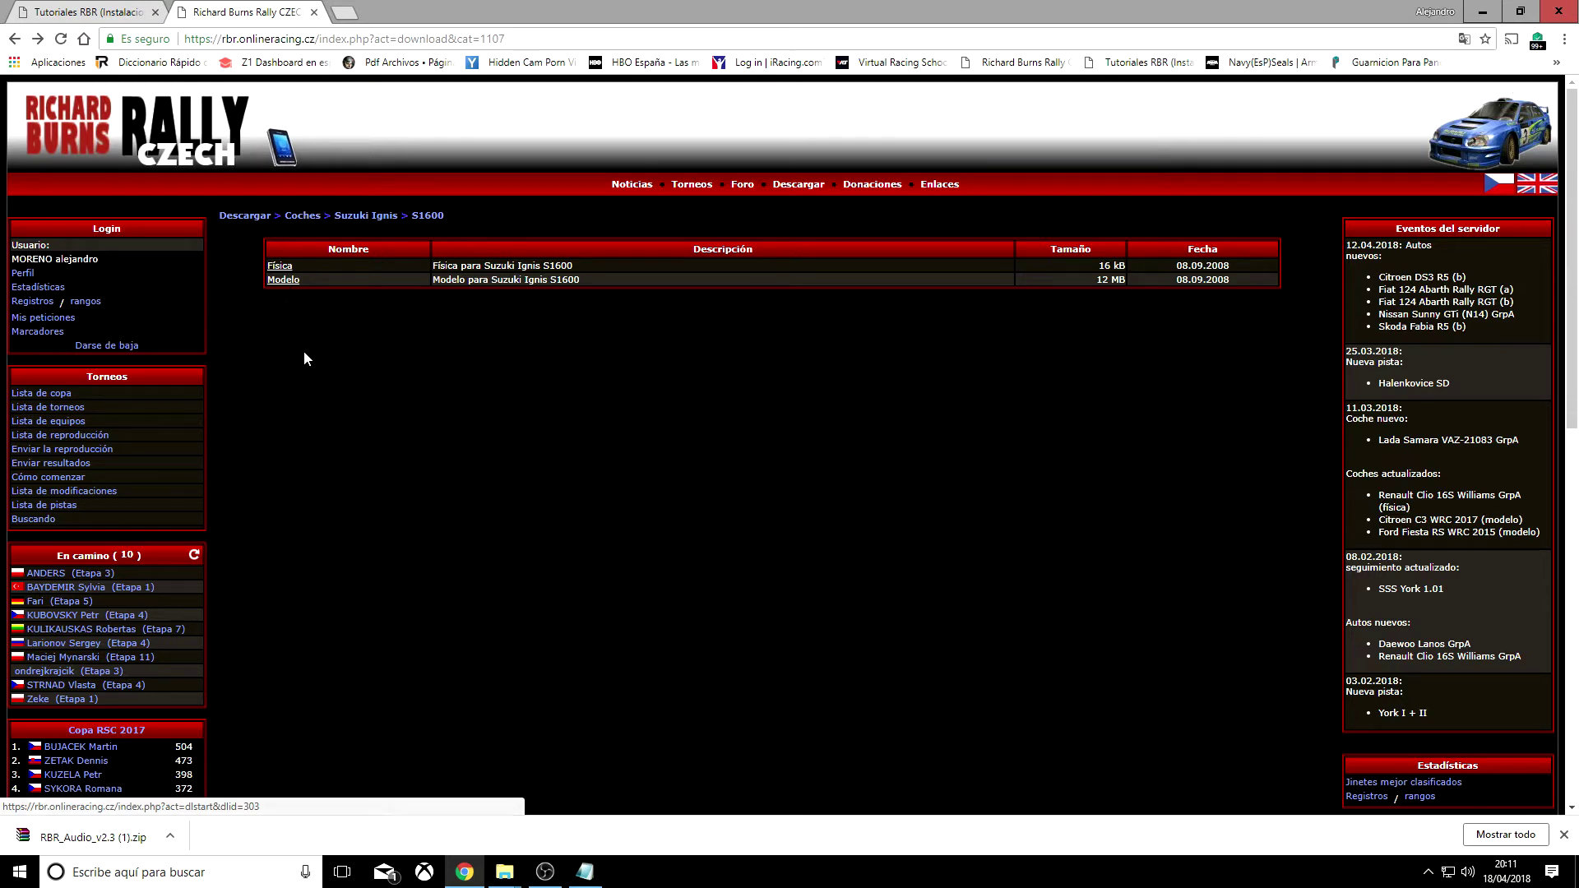
- Switch to File Explorer to check the contents of the game's Plugins folder, and return to Chrome
mouse_move(504, 871)
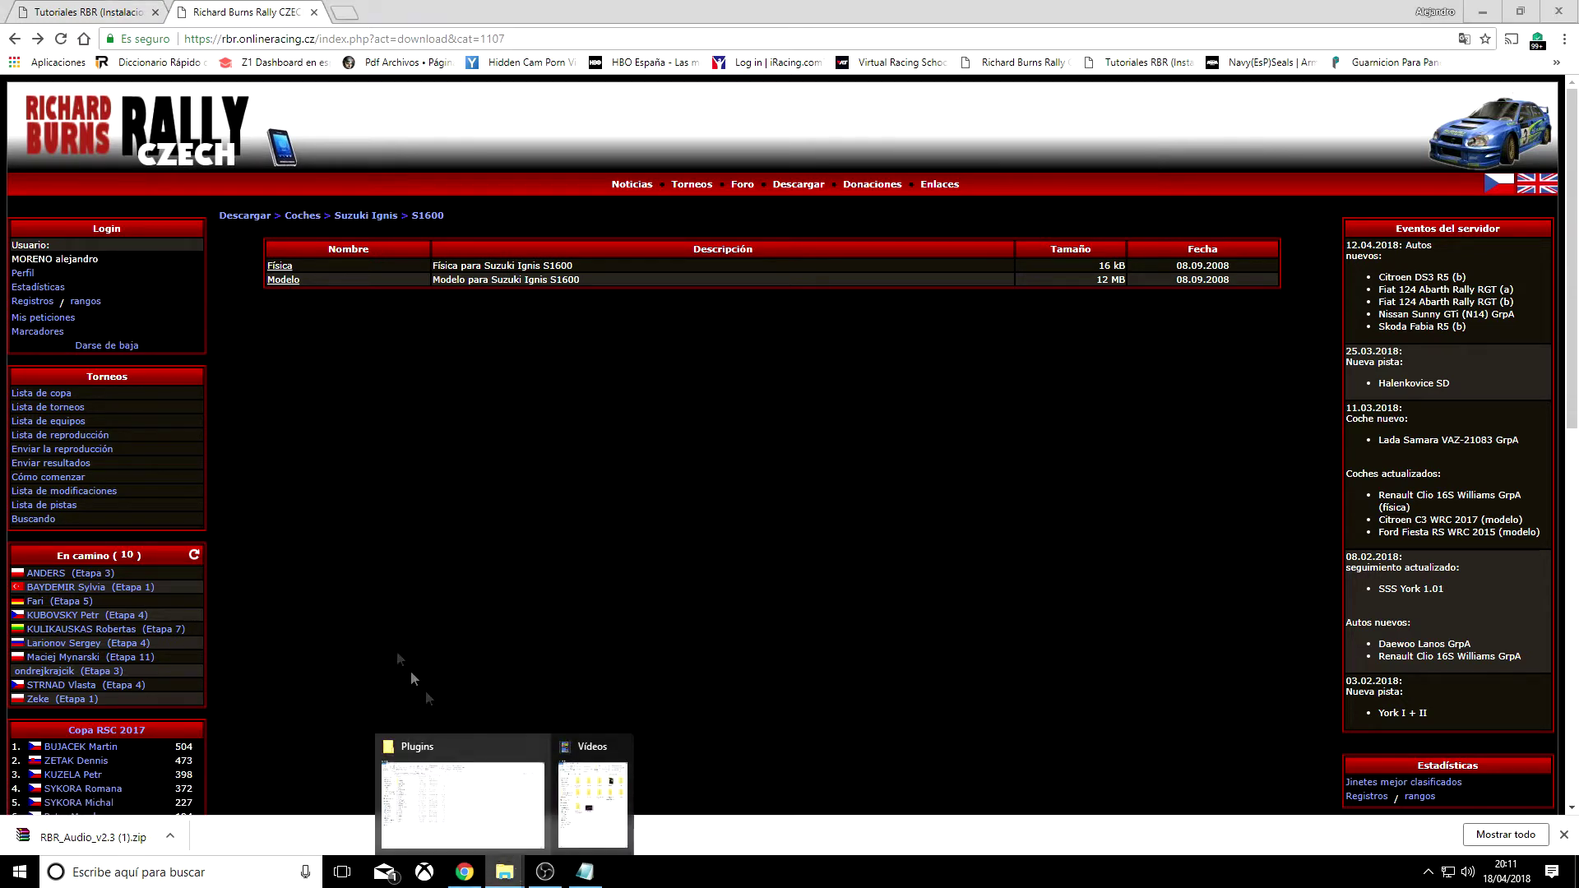
click(452, 743)
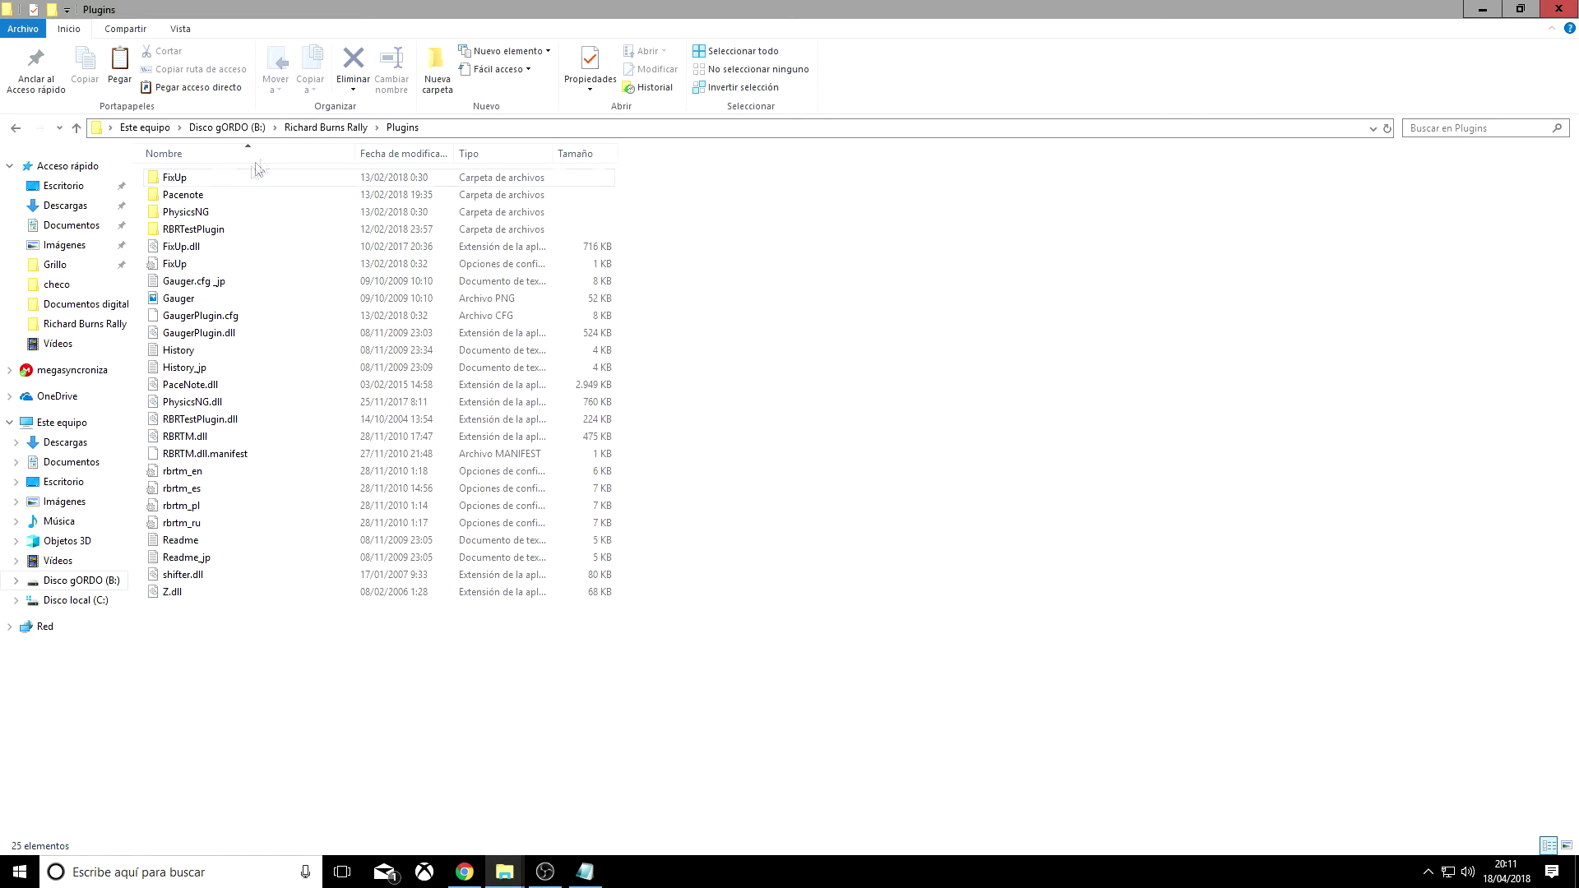
click(1482, 9)
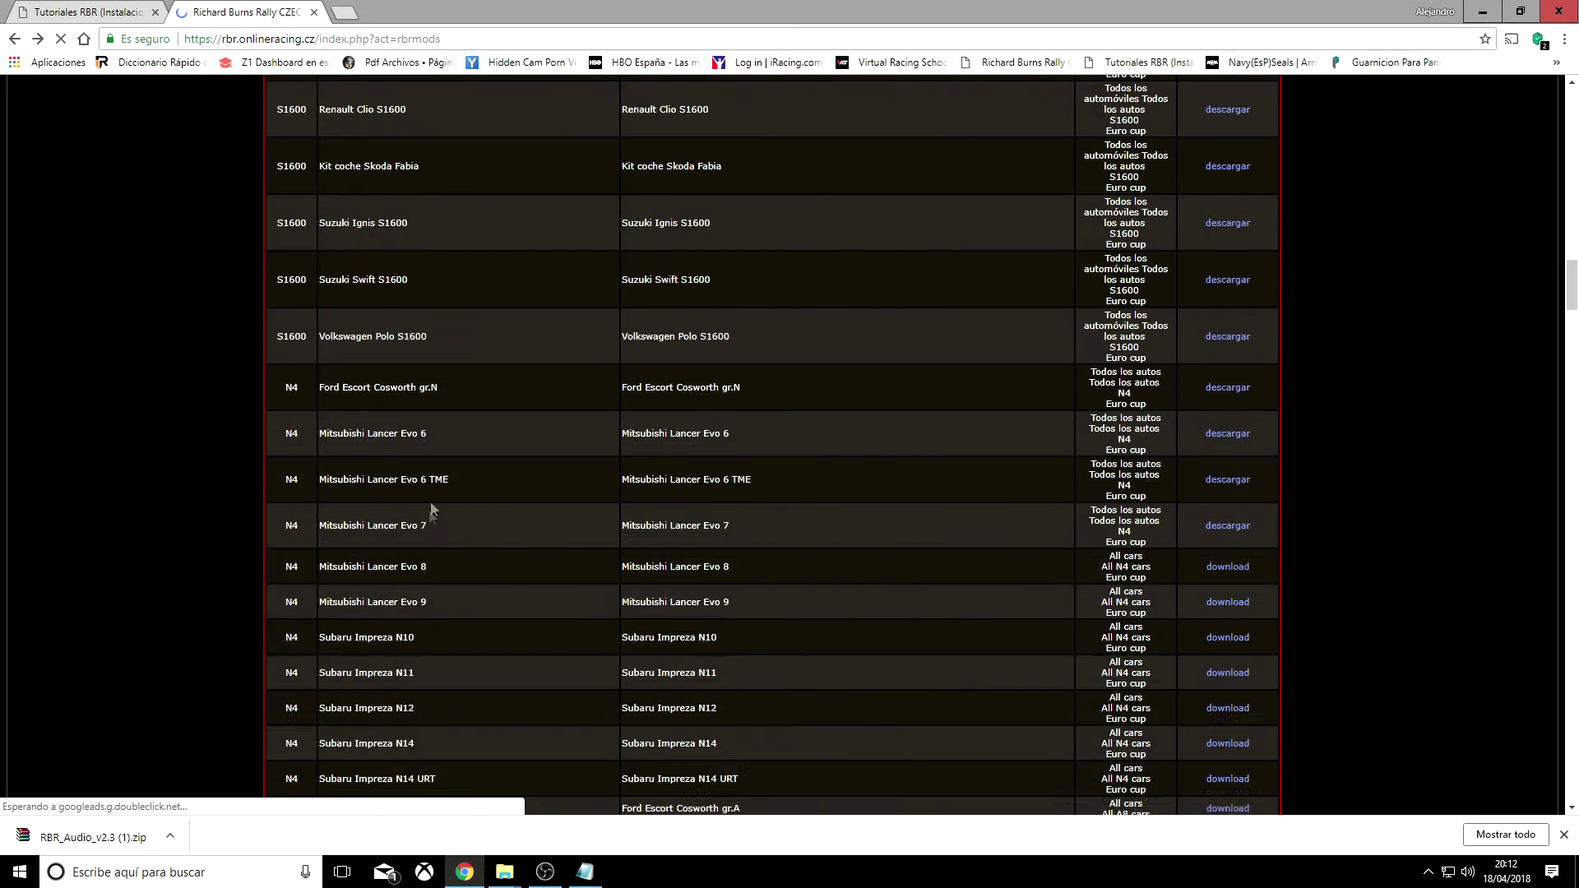
- Look through the S1600 and WRC cars up to the start of the Autos nuevos section in the modifications list
scroll(432, 674, up, 15)
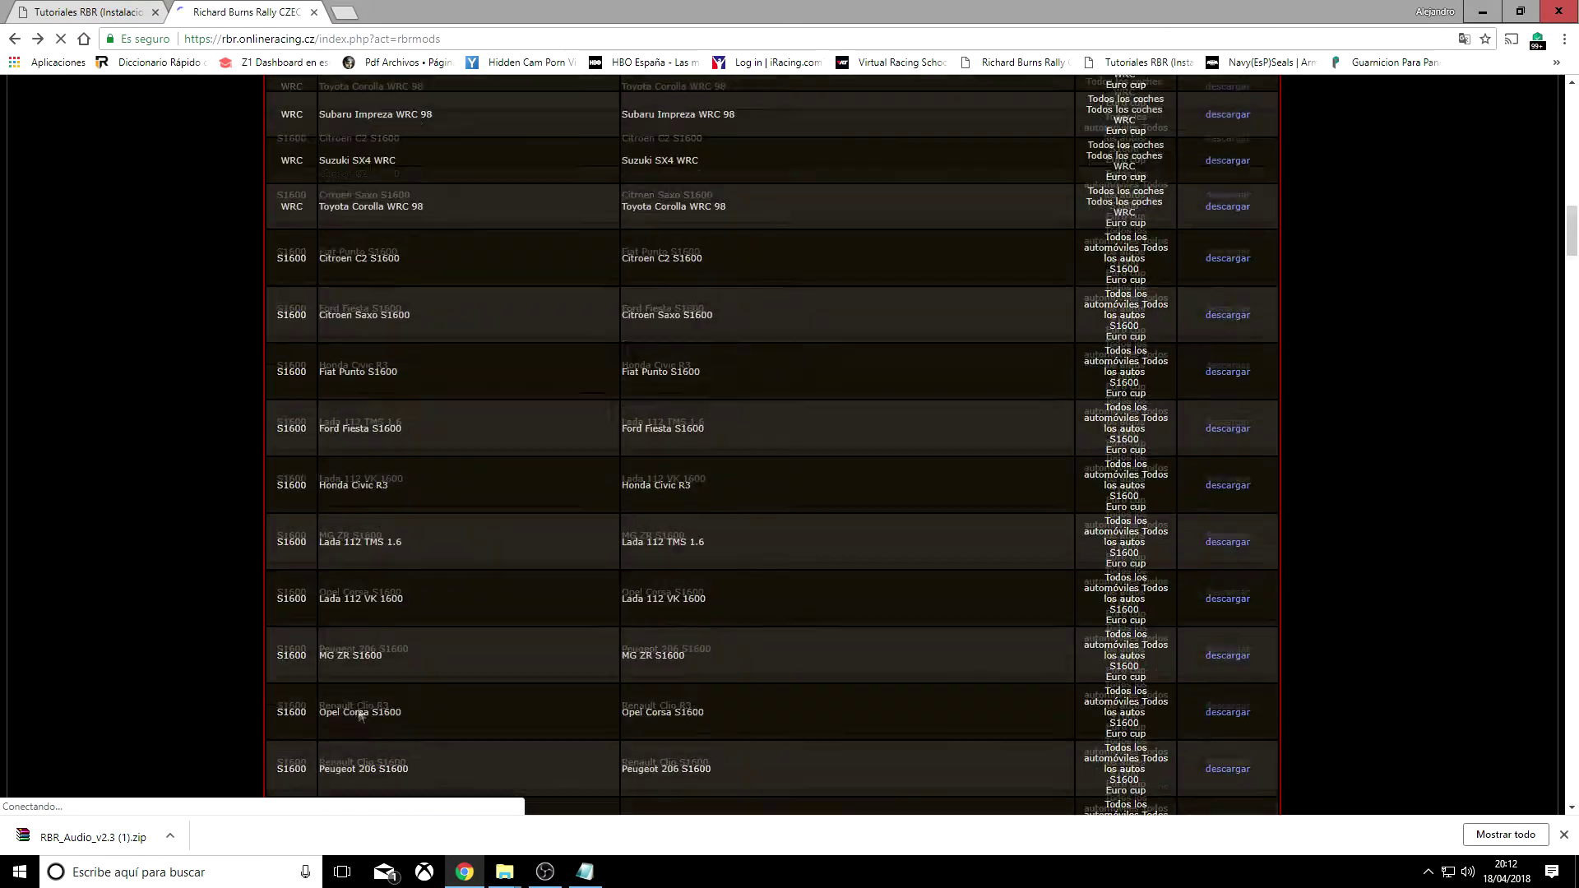
scroll(353, 608, up, 8)
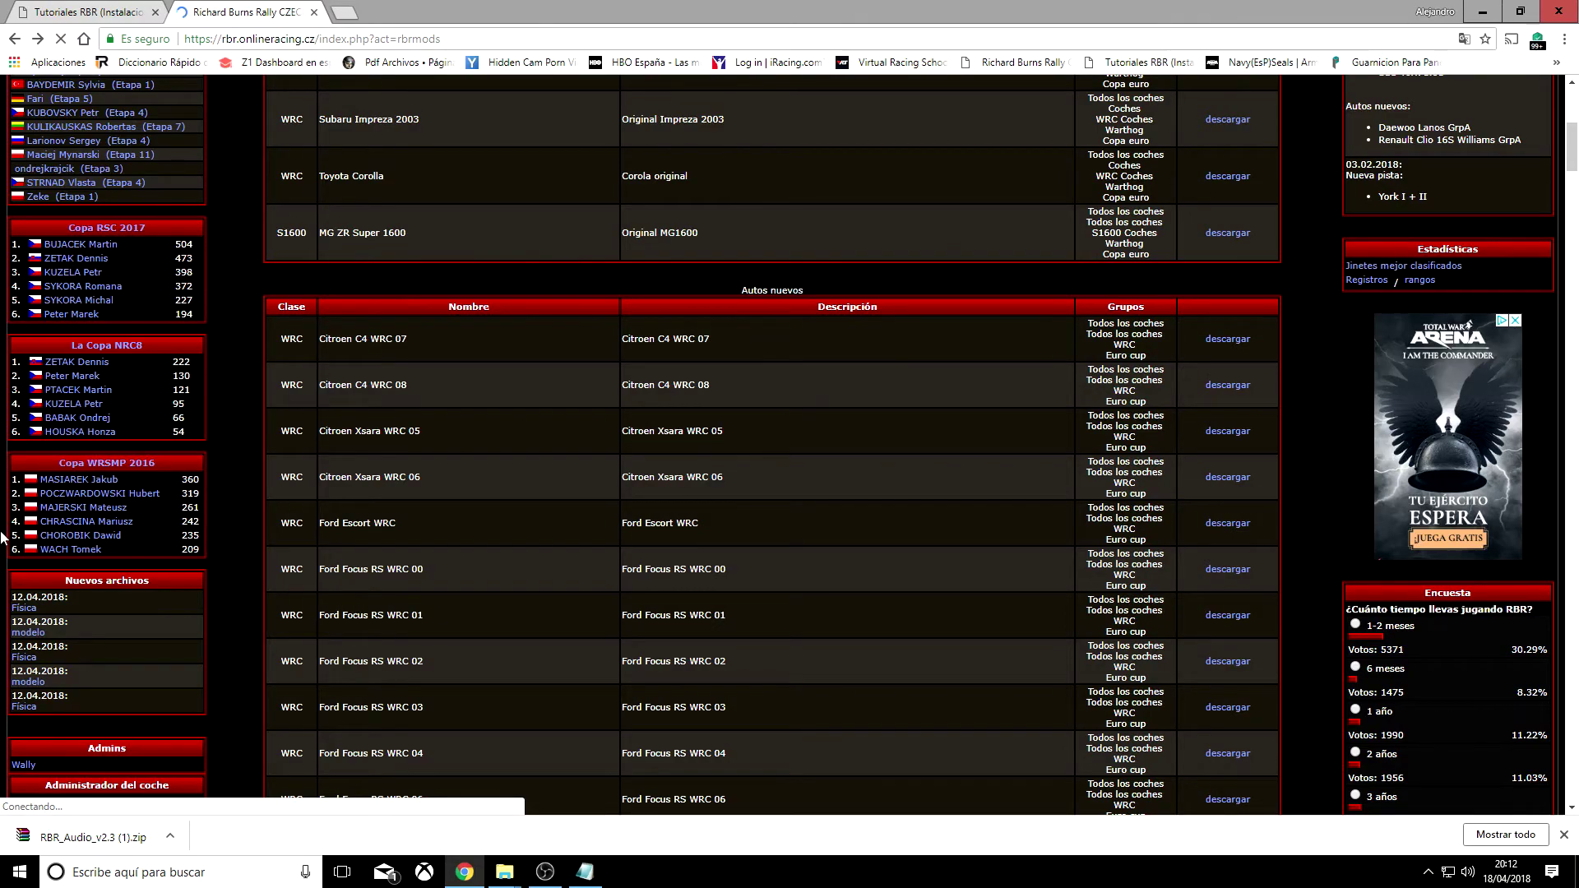
- Minimize Chrome to reach the desktop and move the dattool icon farther away from the VDRMInstaller shortcut
scroll(392, 402, up, 7)
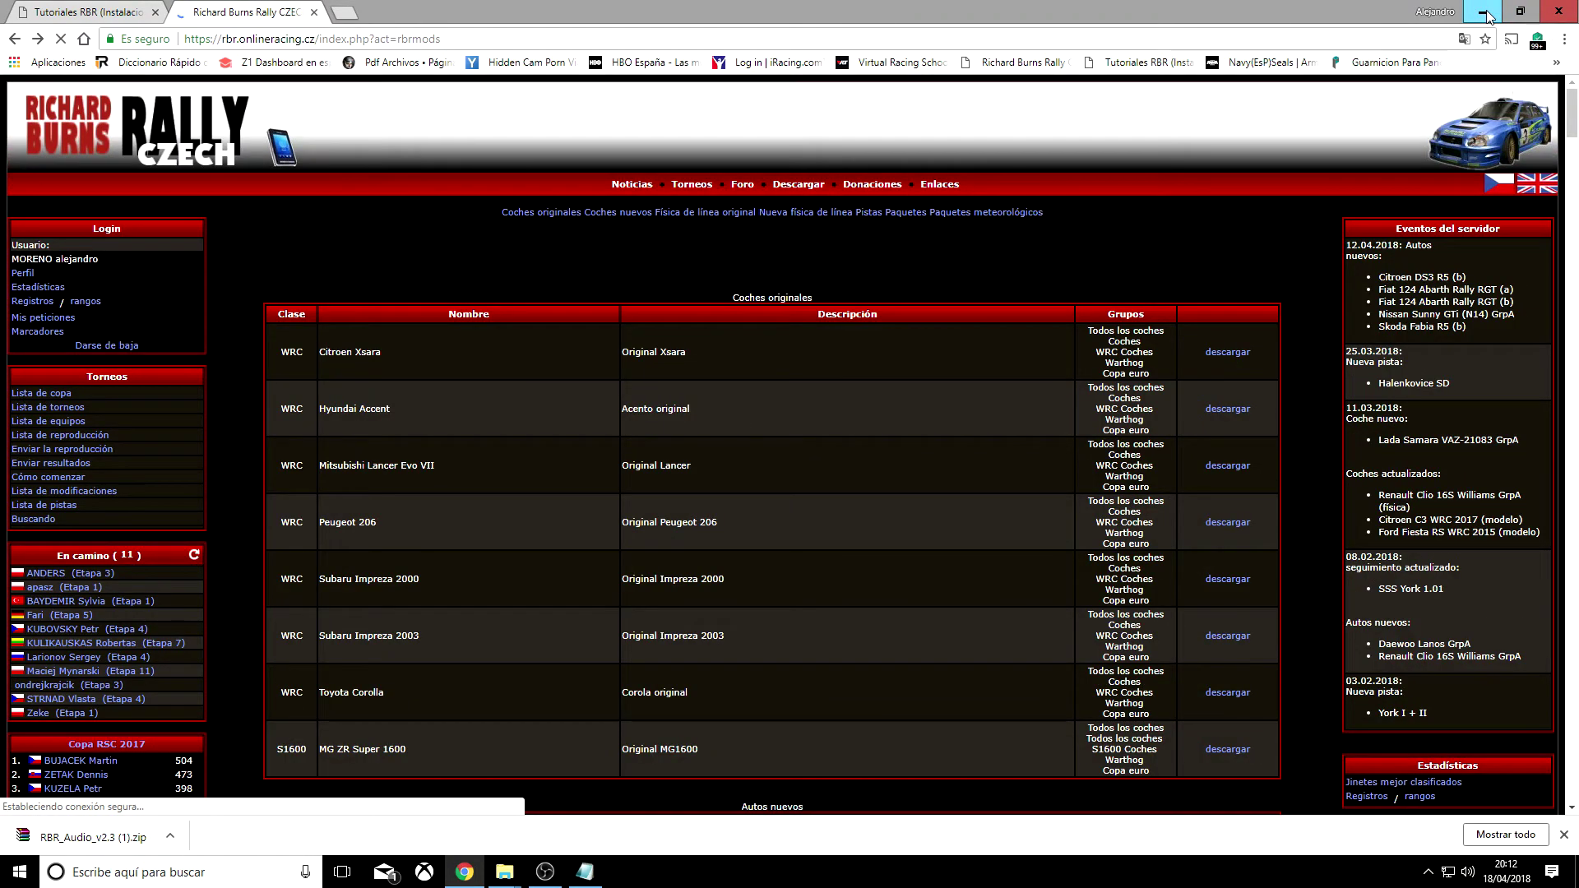
click(1485, 13)
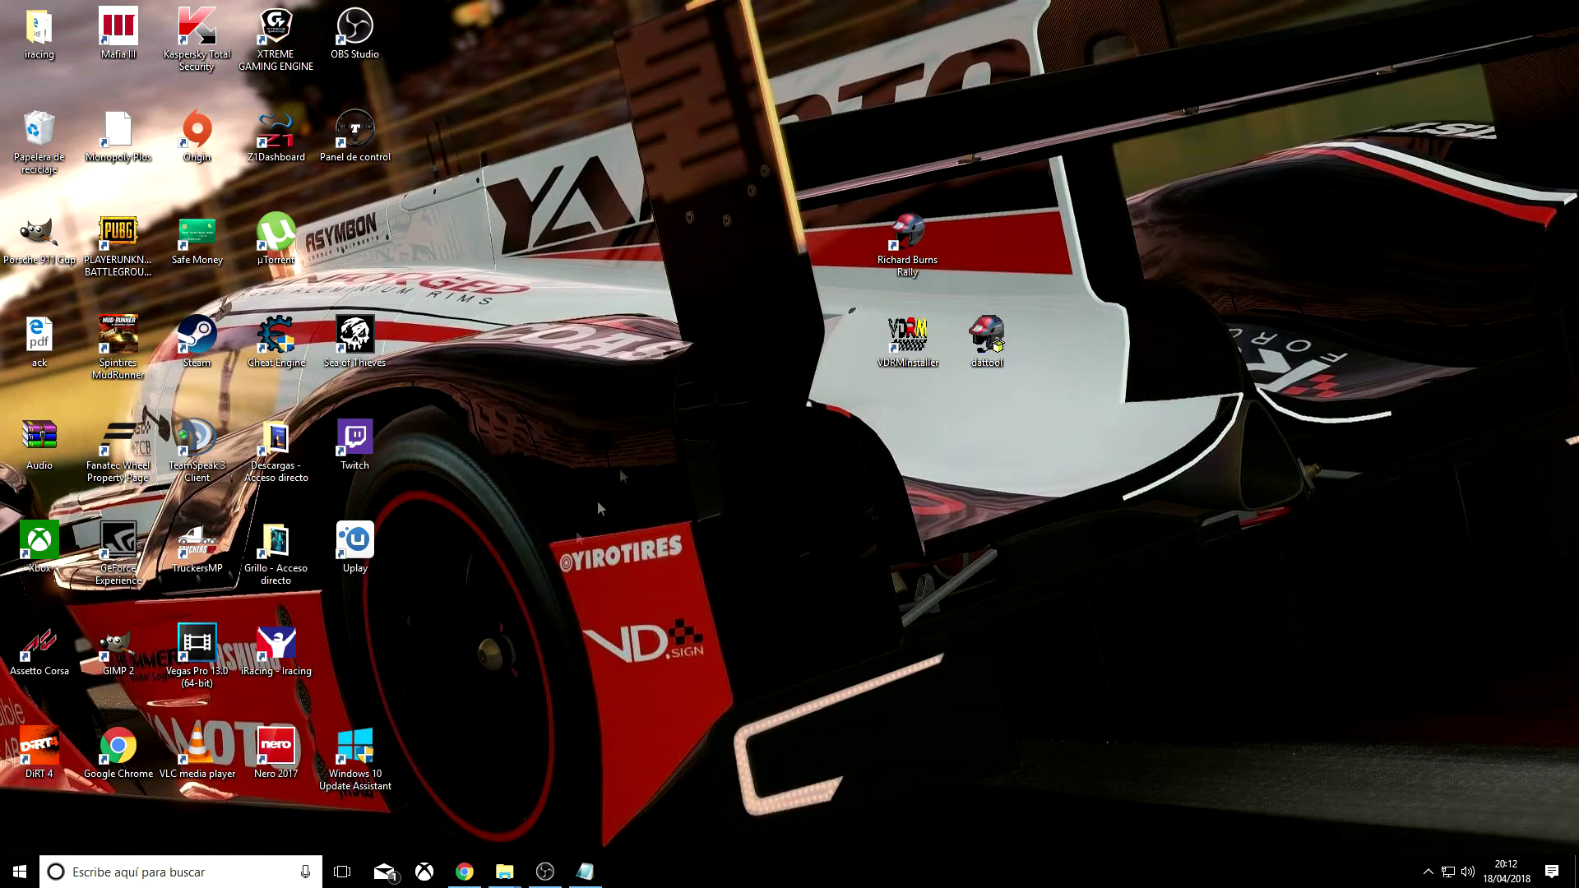
drag(1004, 349, 1079, 352)
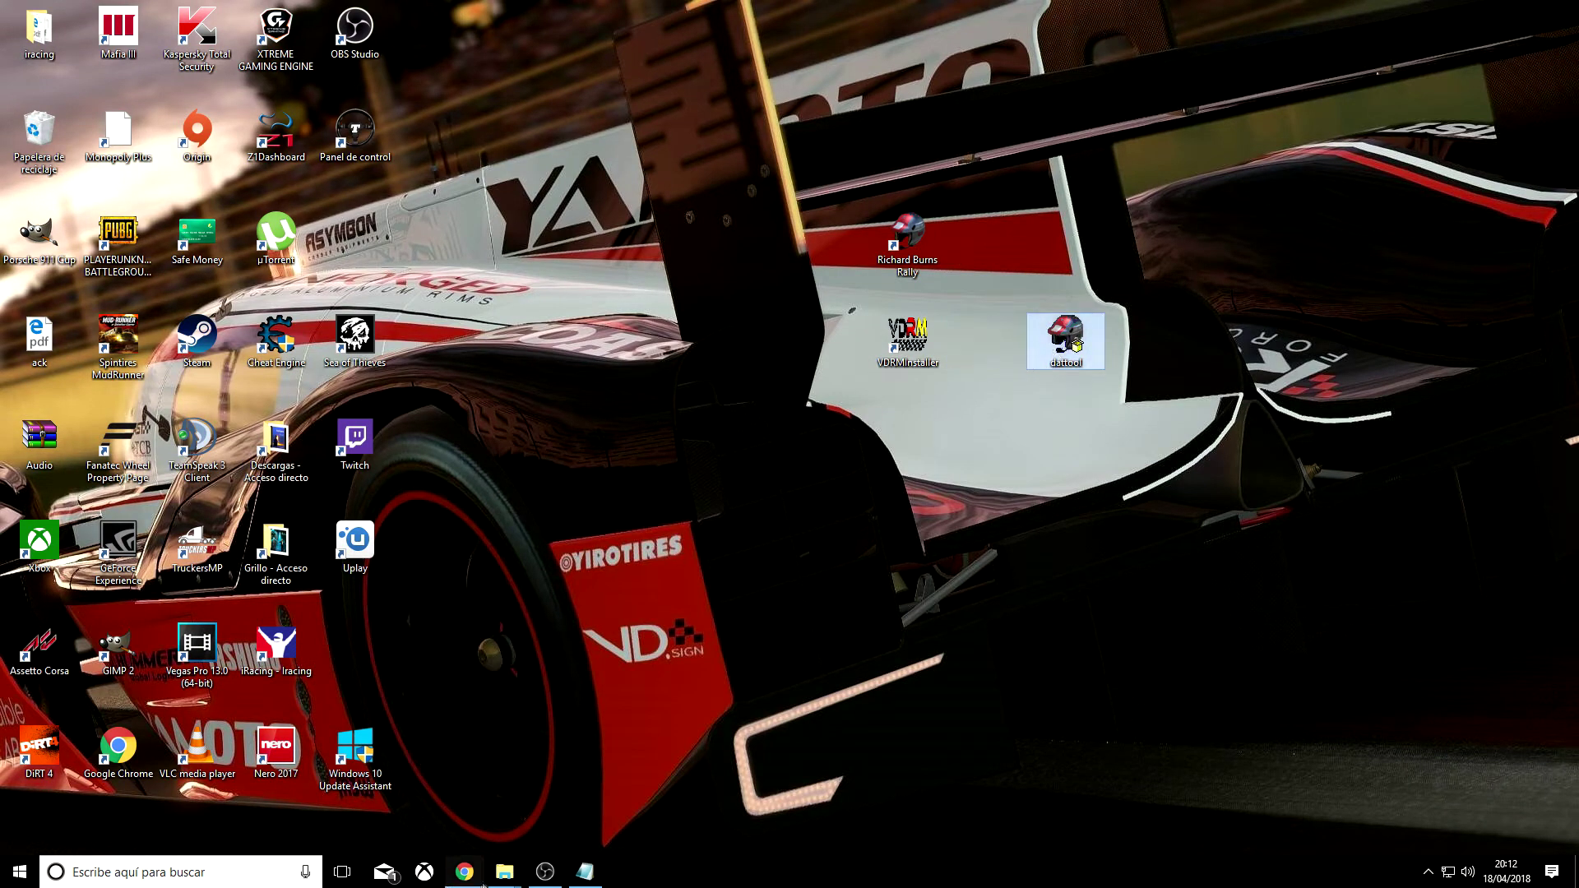
- Switch to File Explorer and go up from the Plugins folder to the Richard Burns Rally folder
mouse_move(499, 877)
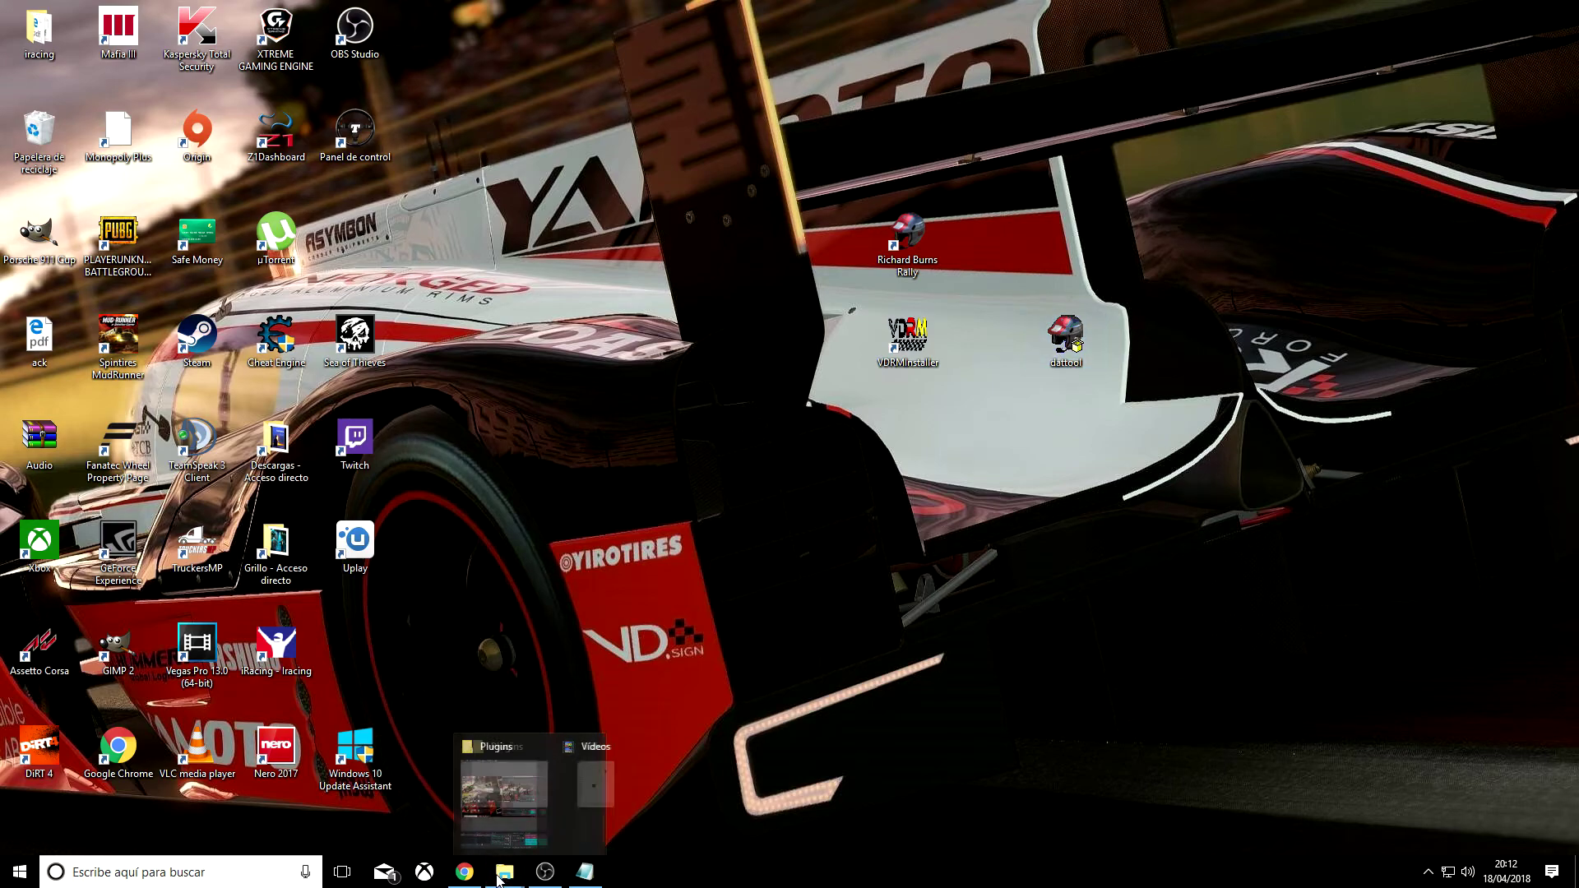
click(481, 744)
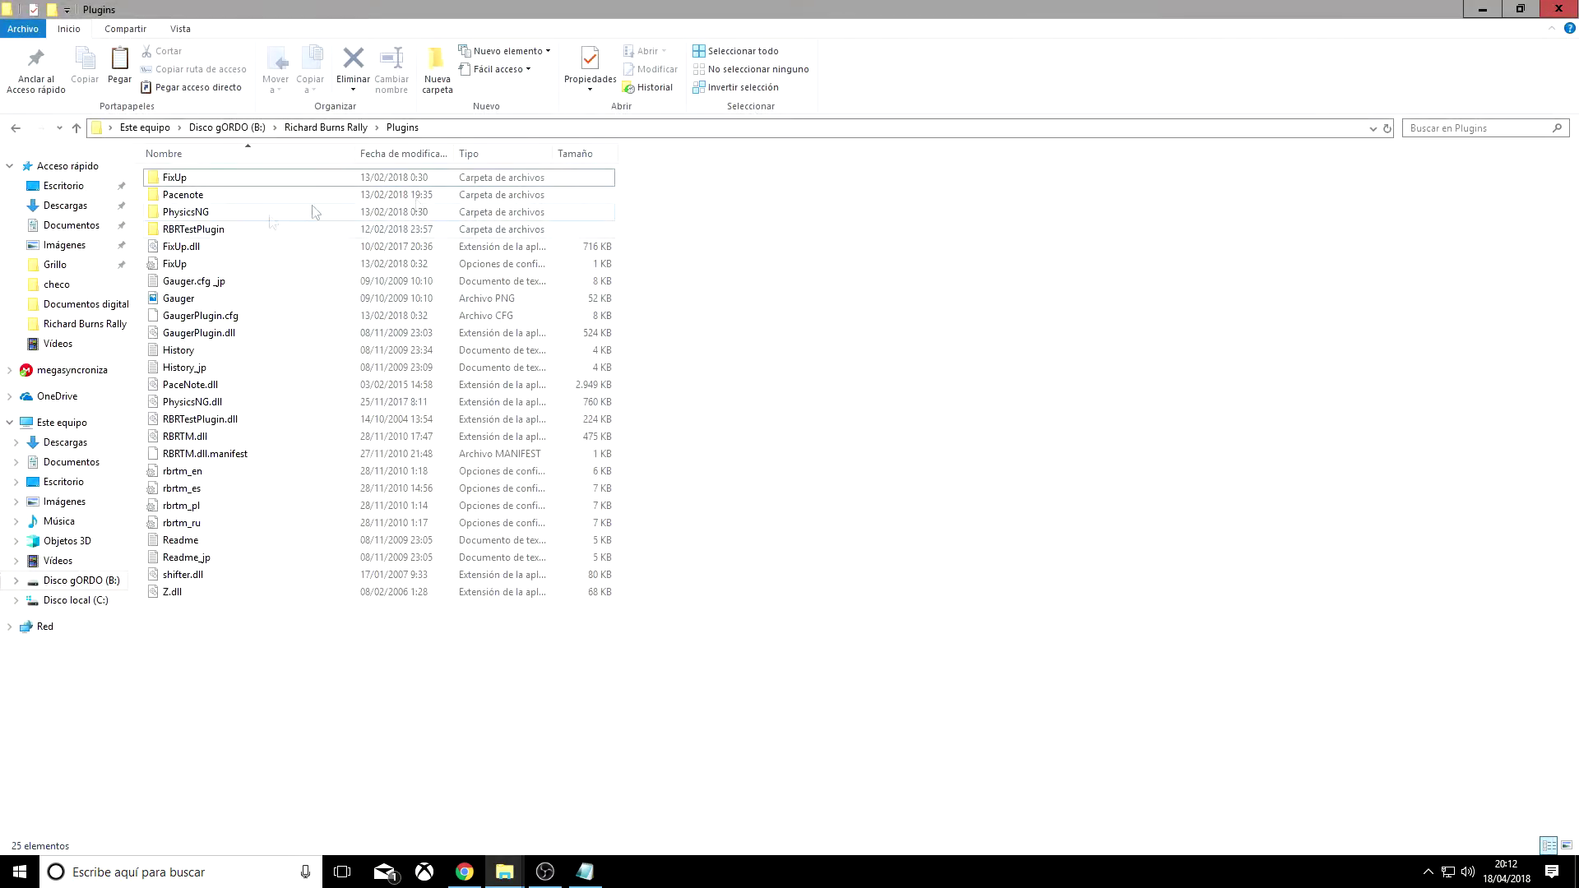
click(1520, 9)
drag(1042, 182, 603, 155)
key(BackSpace)
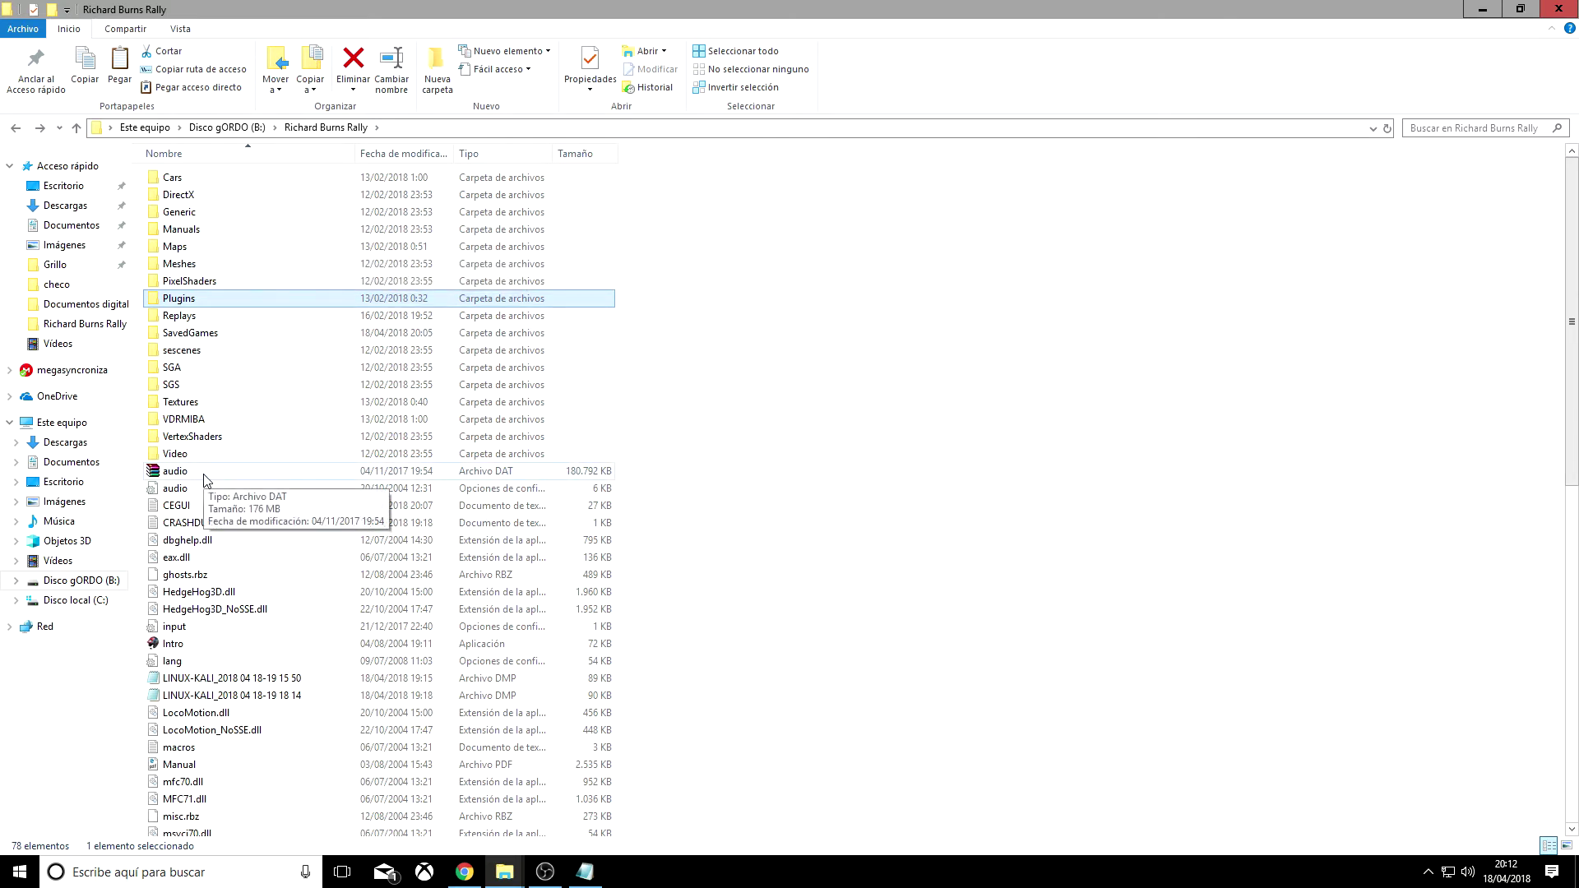
- Copy audio.dat from the game folder and paste it on the desktop, choosing to skip the file that already exists
right_click(296, 474)
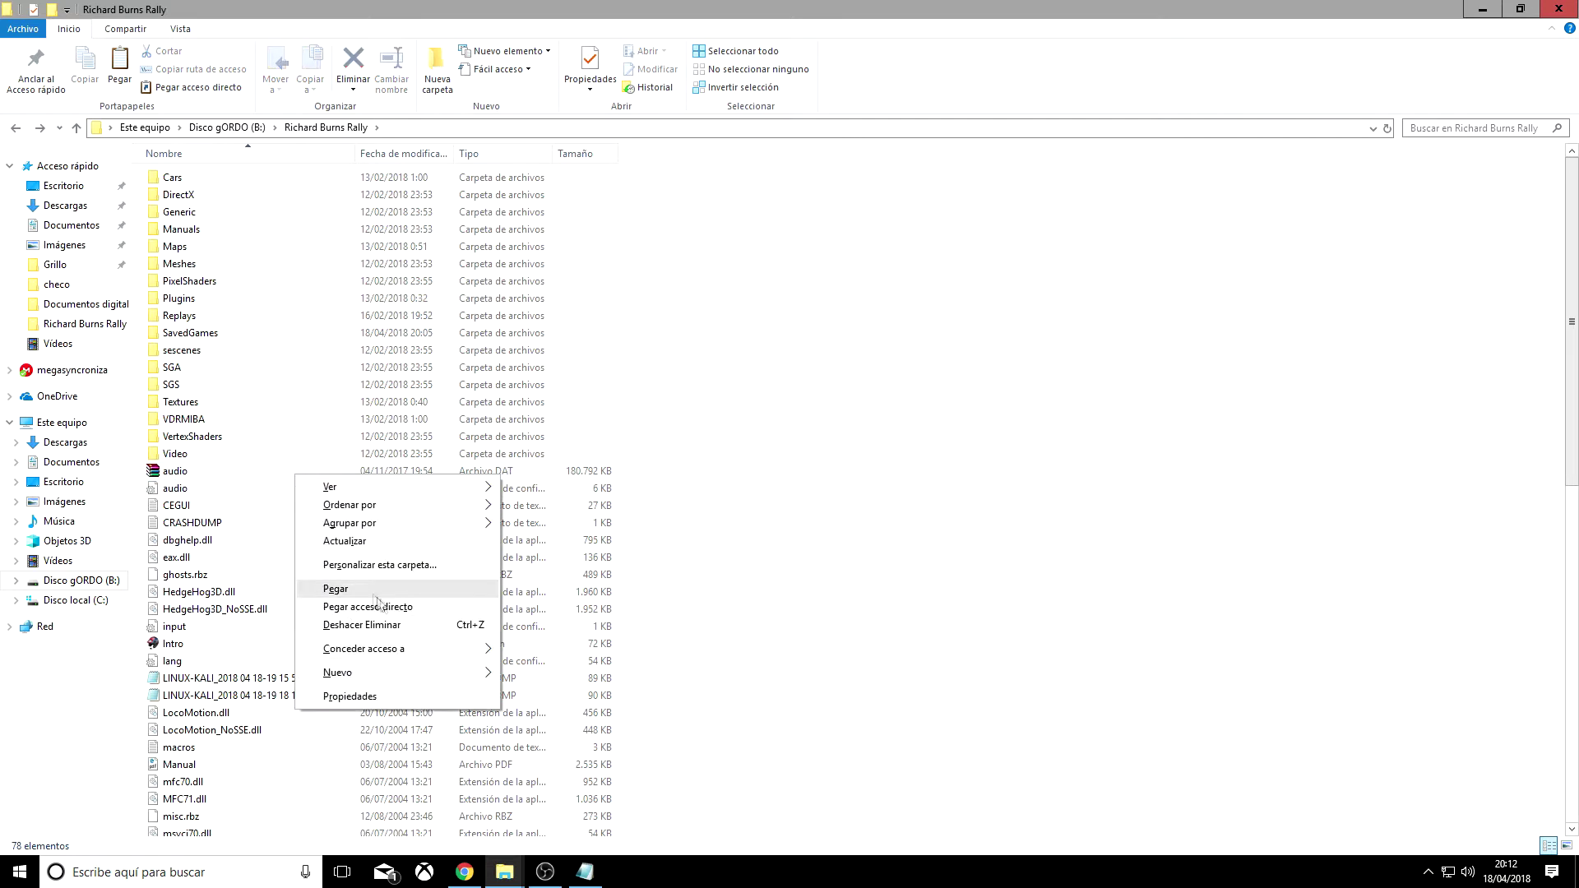
right_click(216, 471)
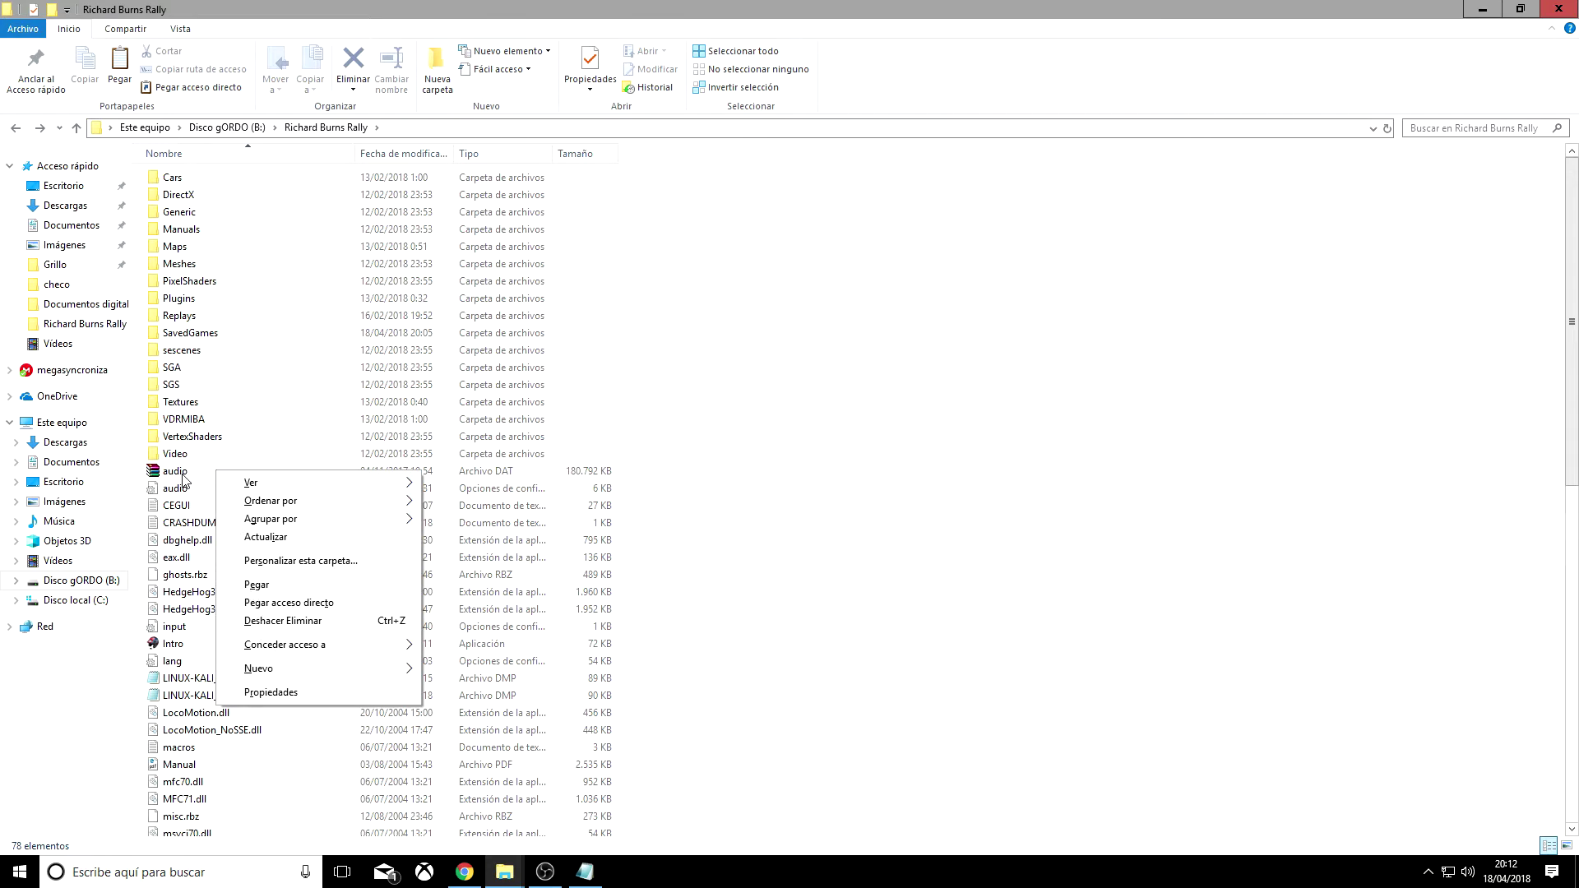
right_click(182, 472)
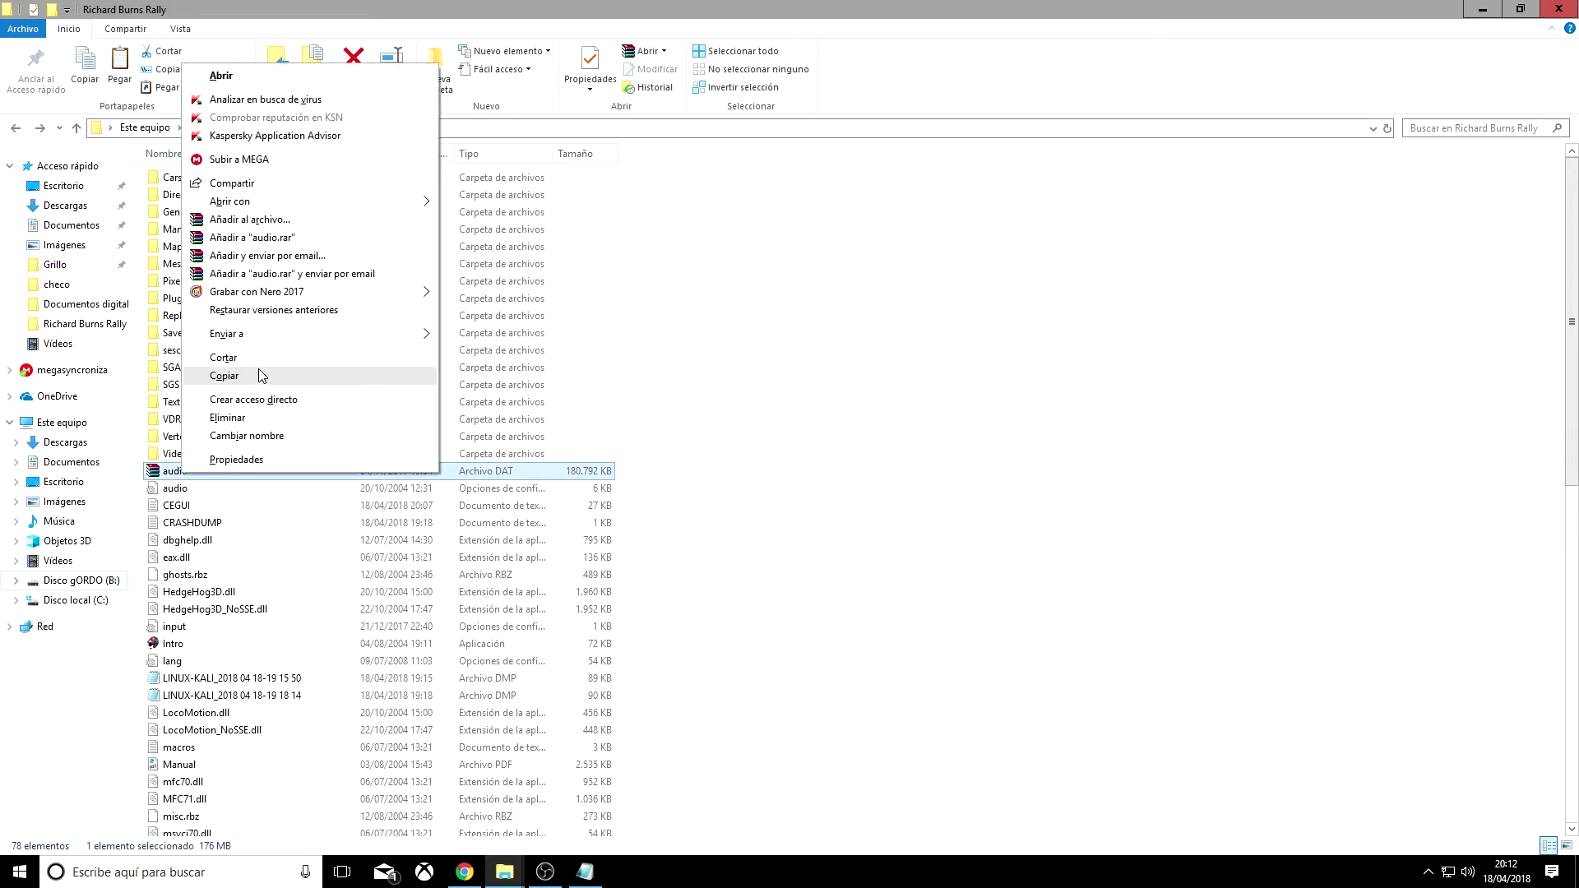
click(260, 375)
click(1482, 9)
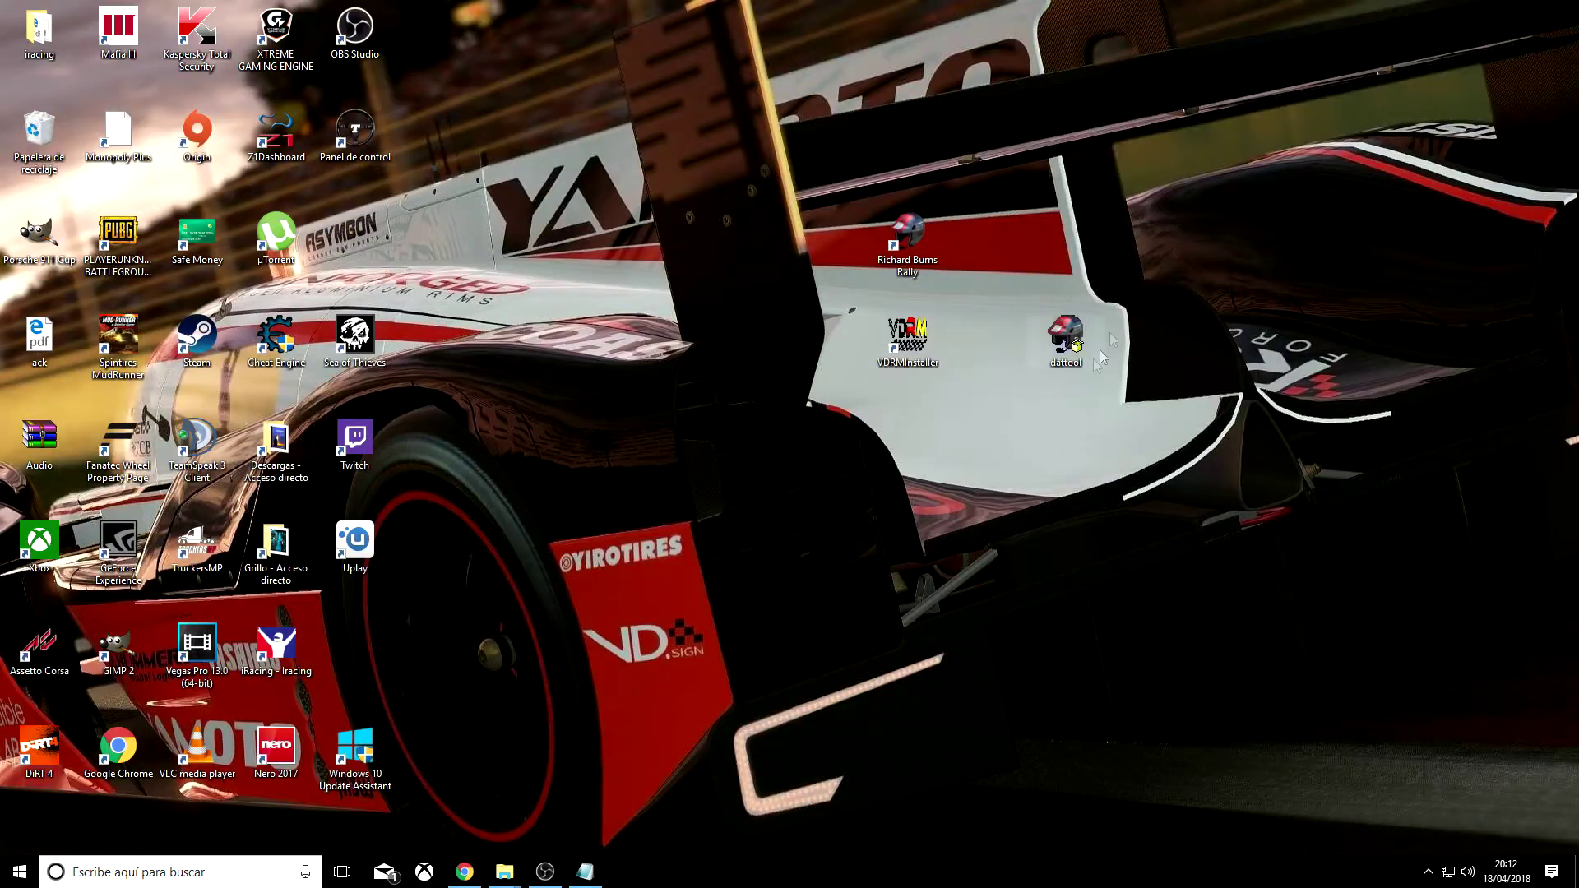
right_click(1067, 487)
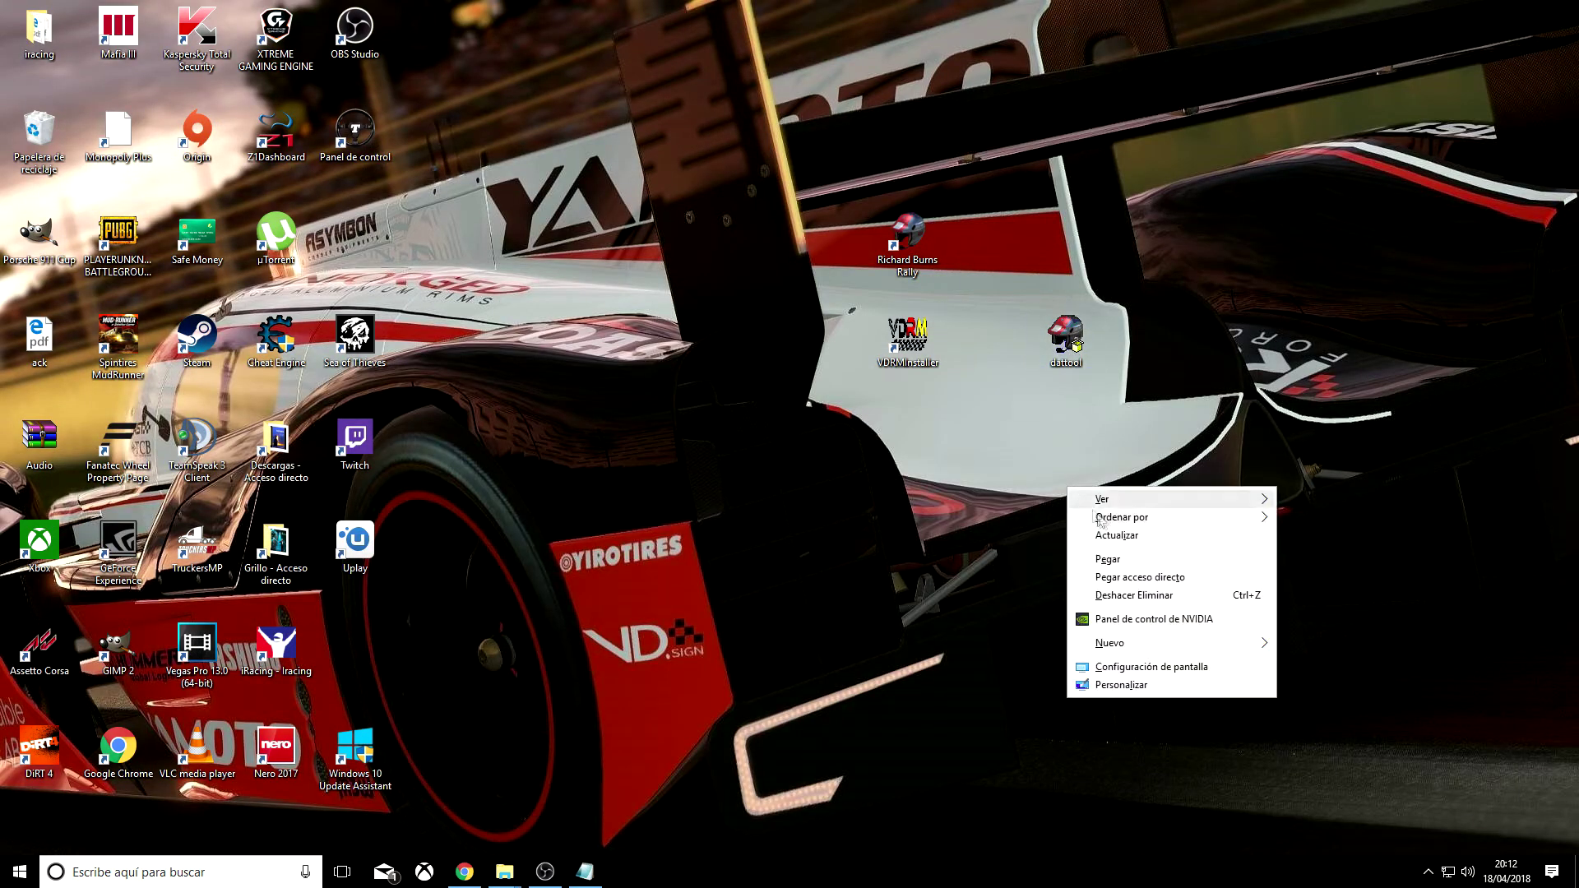
click(1110, 559)
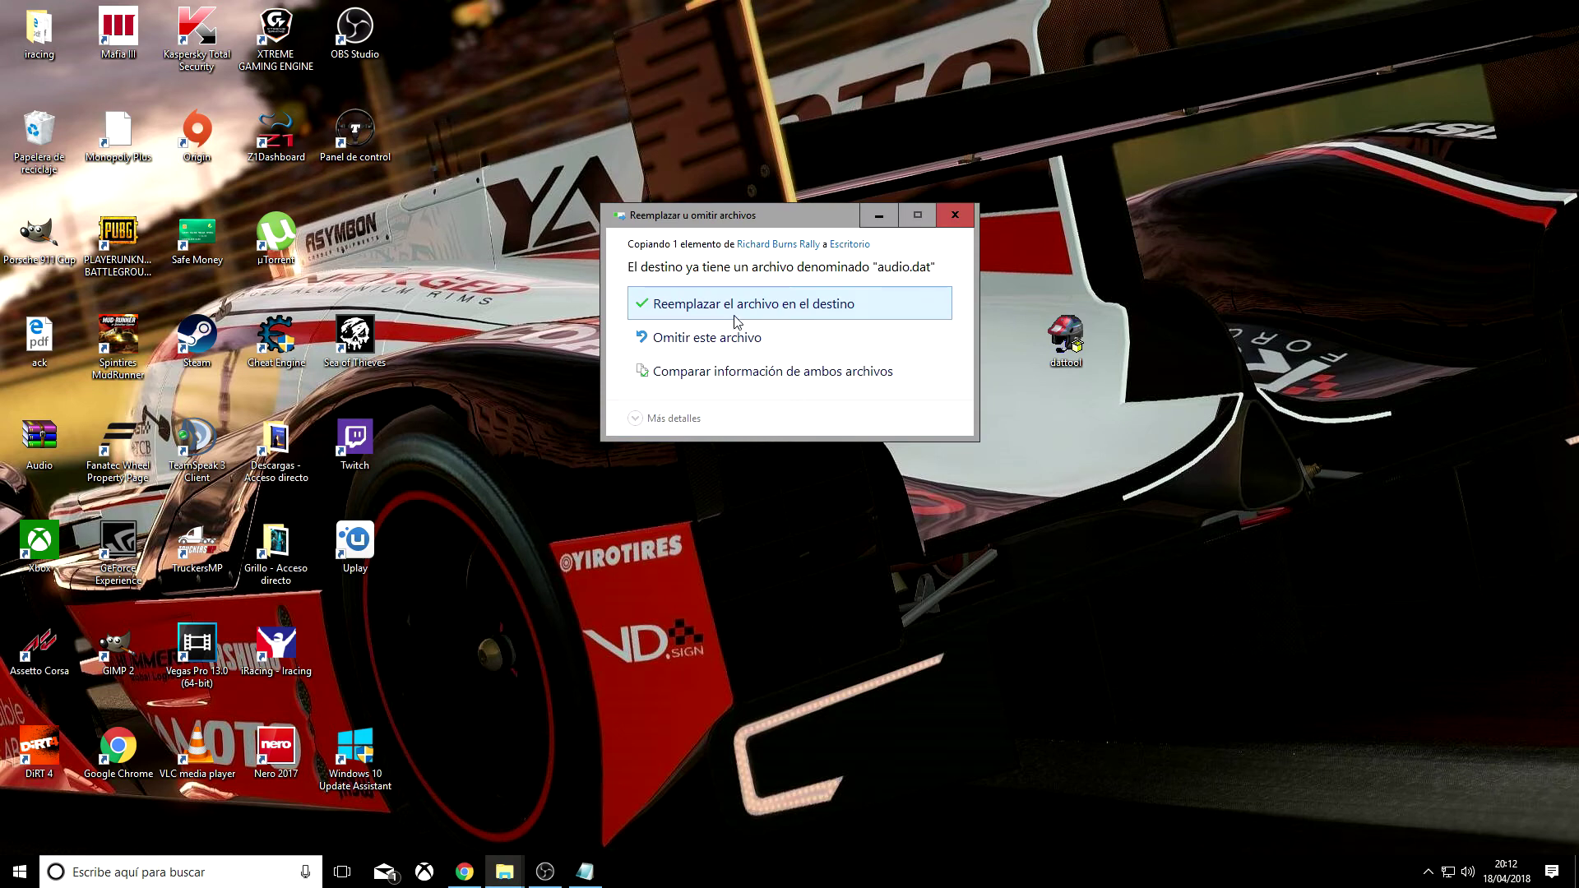
click(750, 343)
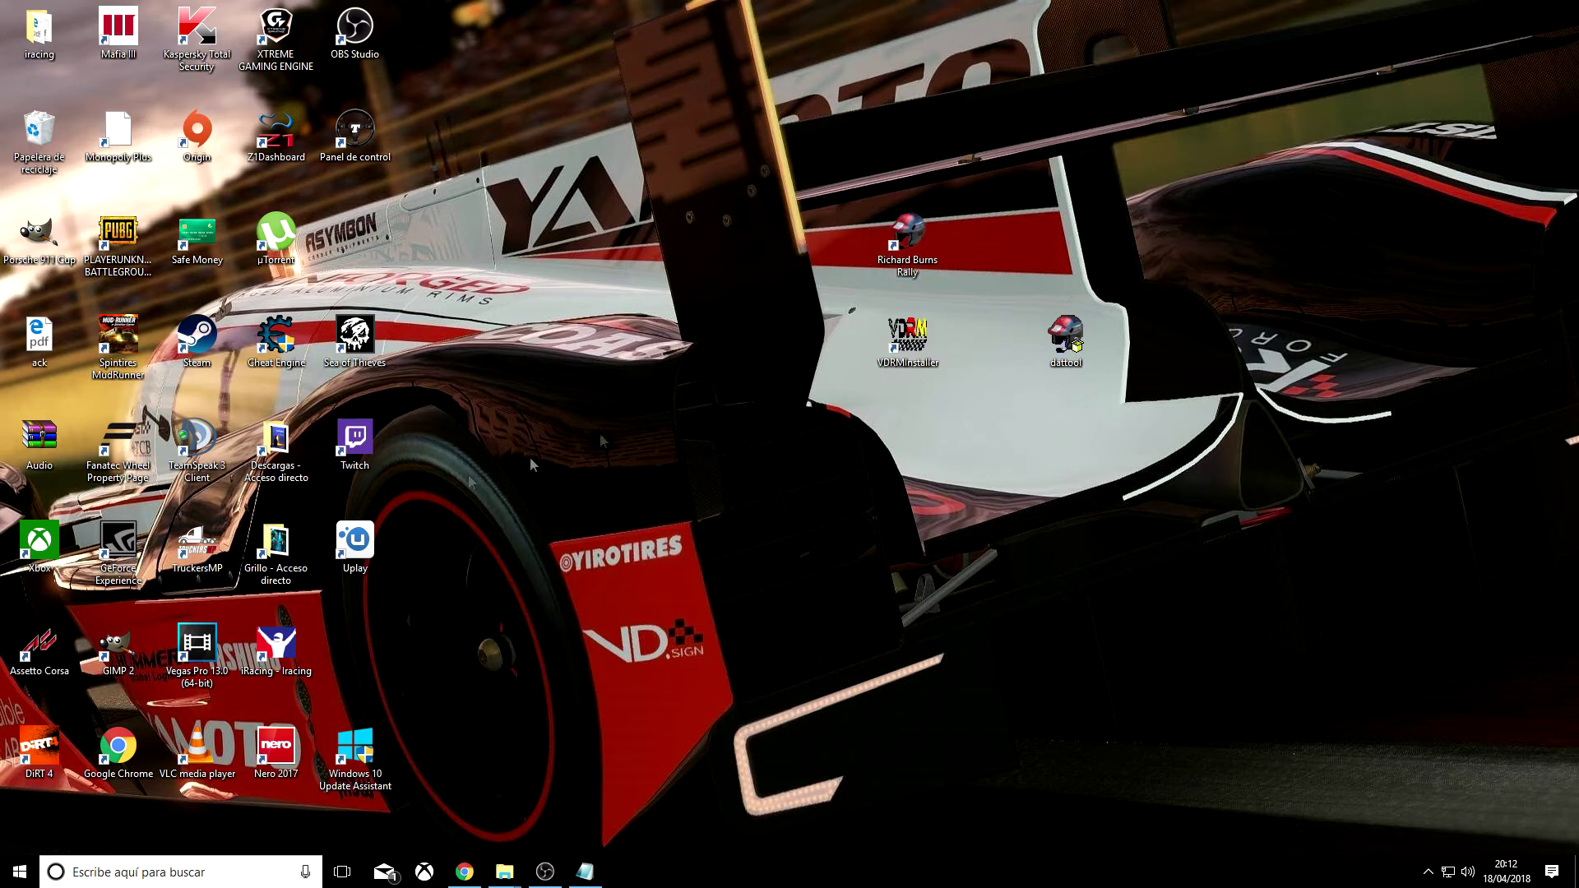
- Extract the desktop's Audio.dat with dattool, place the extracted Audio folder just below dattool, and close the tool's console
drag(40, 440, 1067, 339)
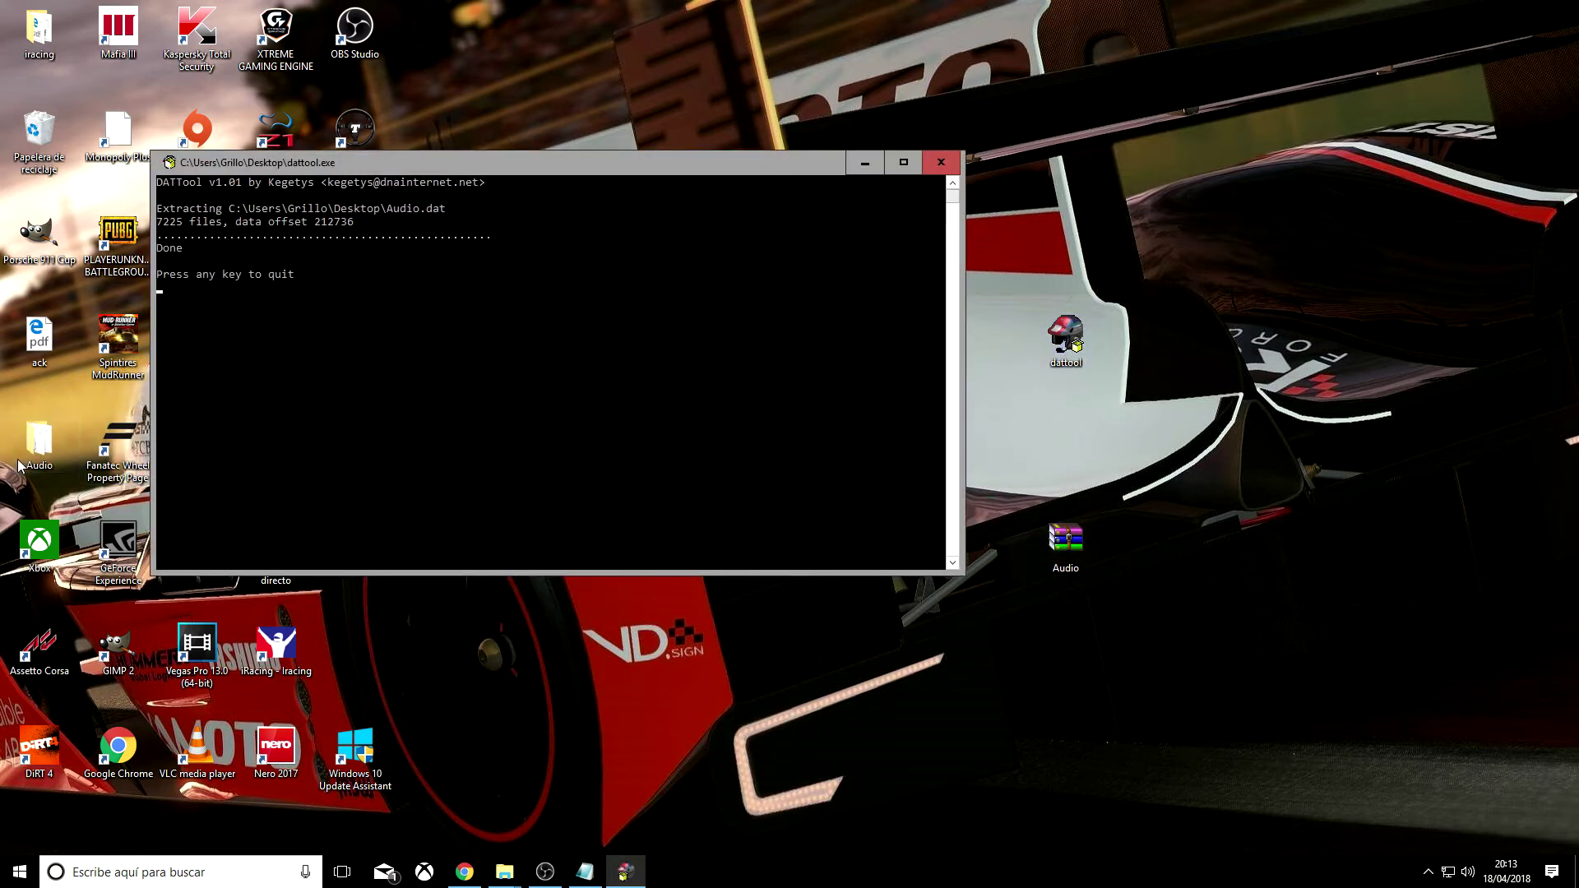
drag(1041, 532, 1066, 446)
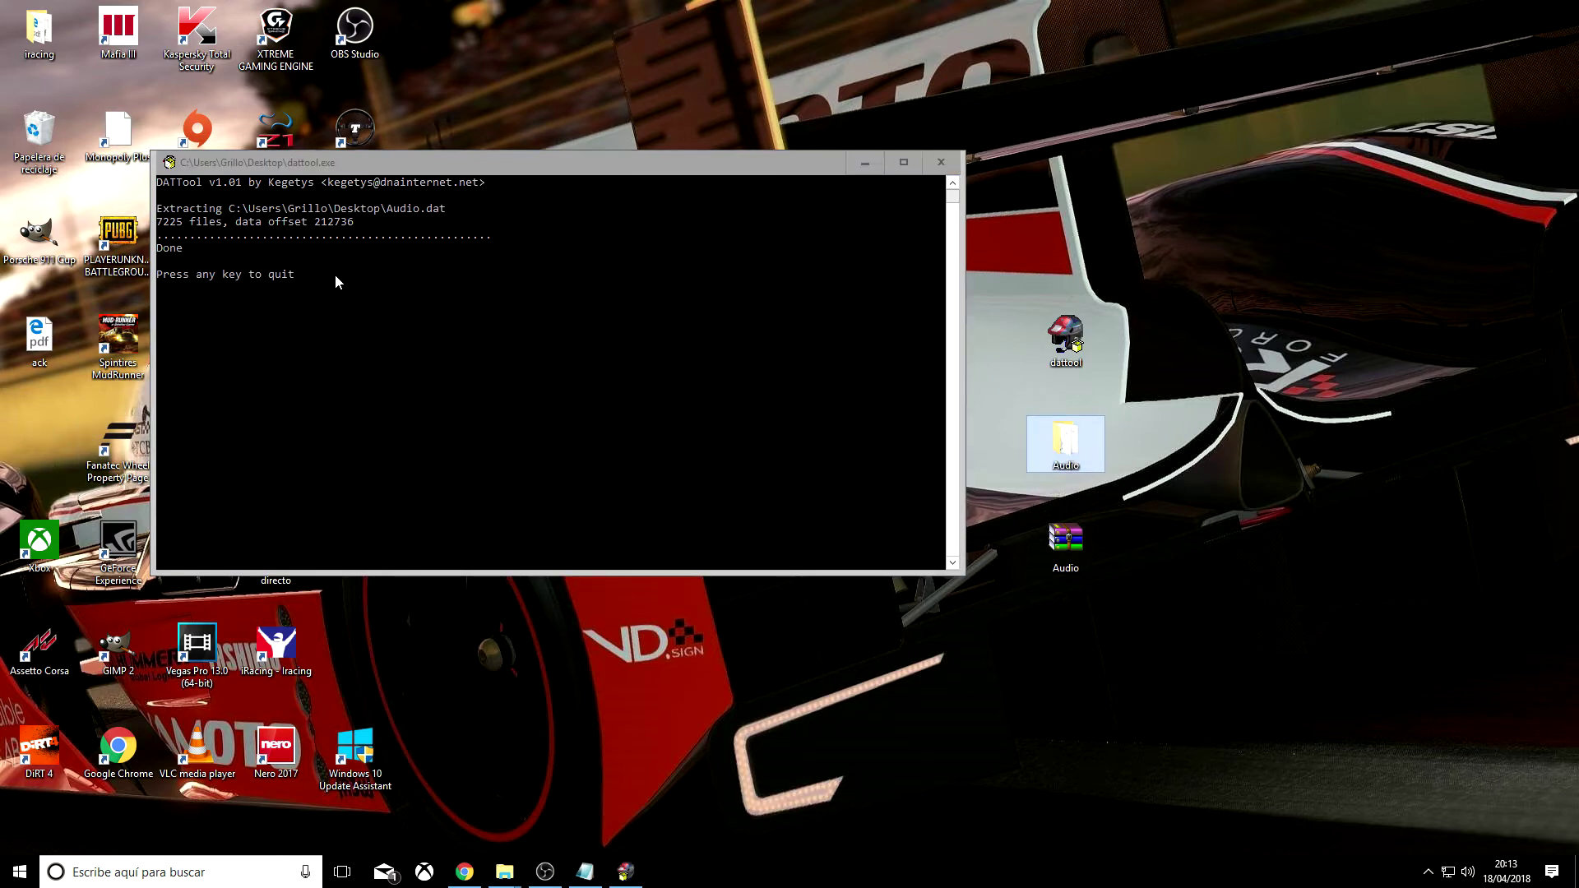
key(g)
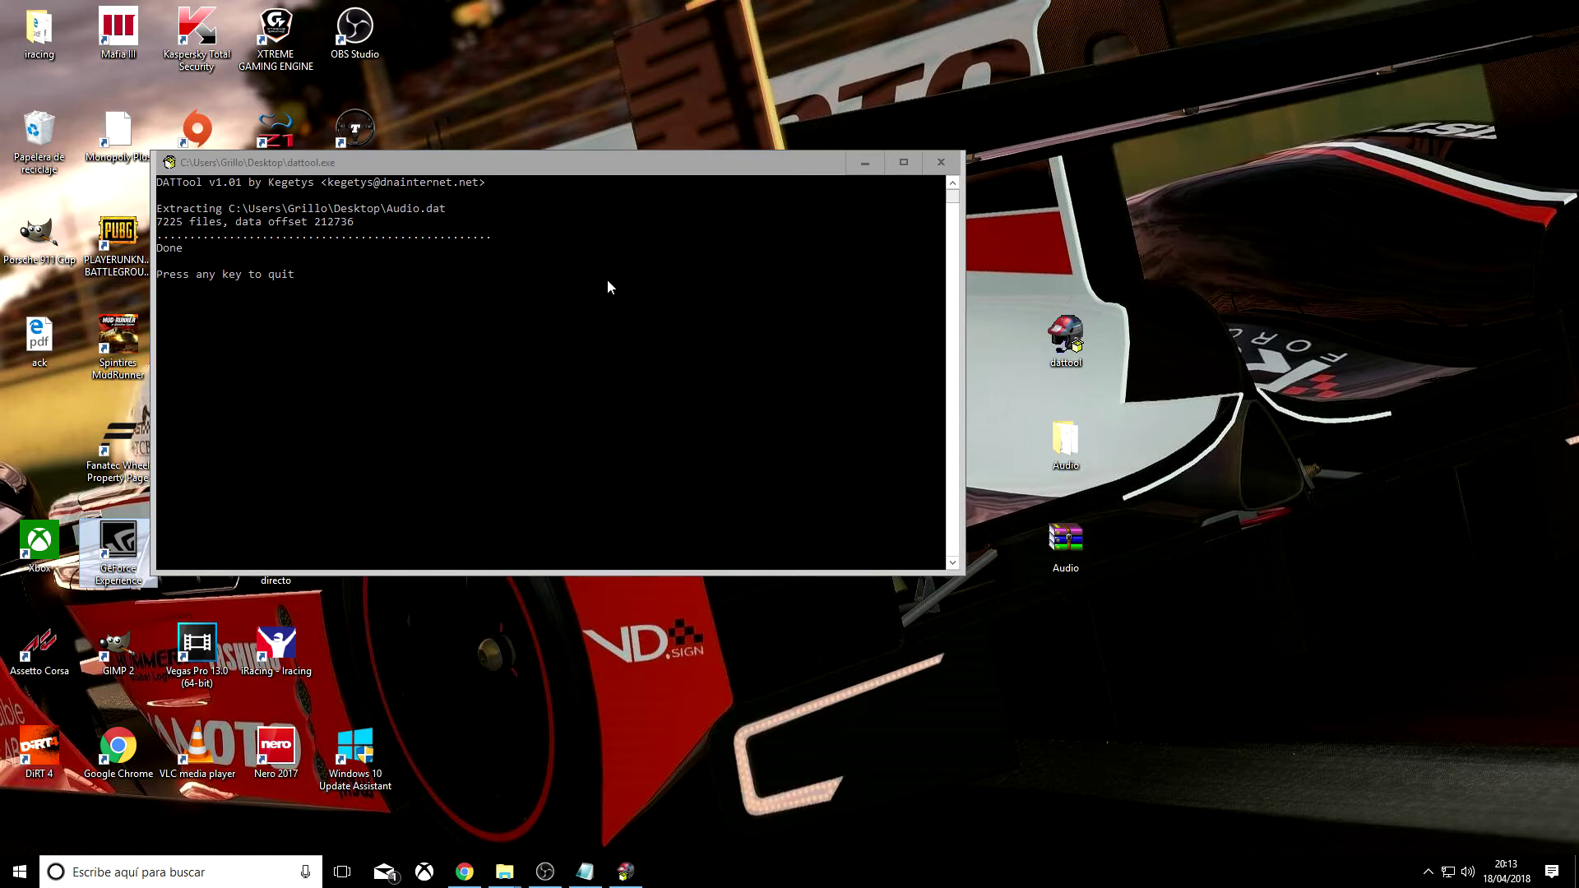
key(k)
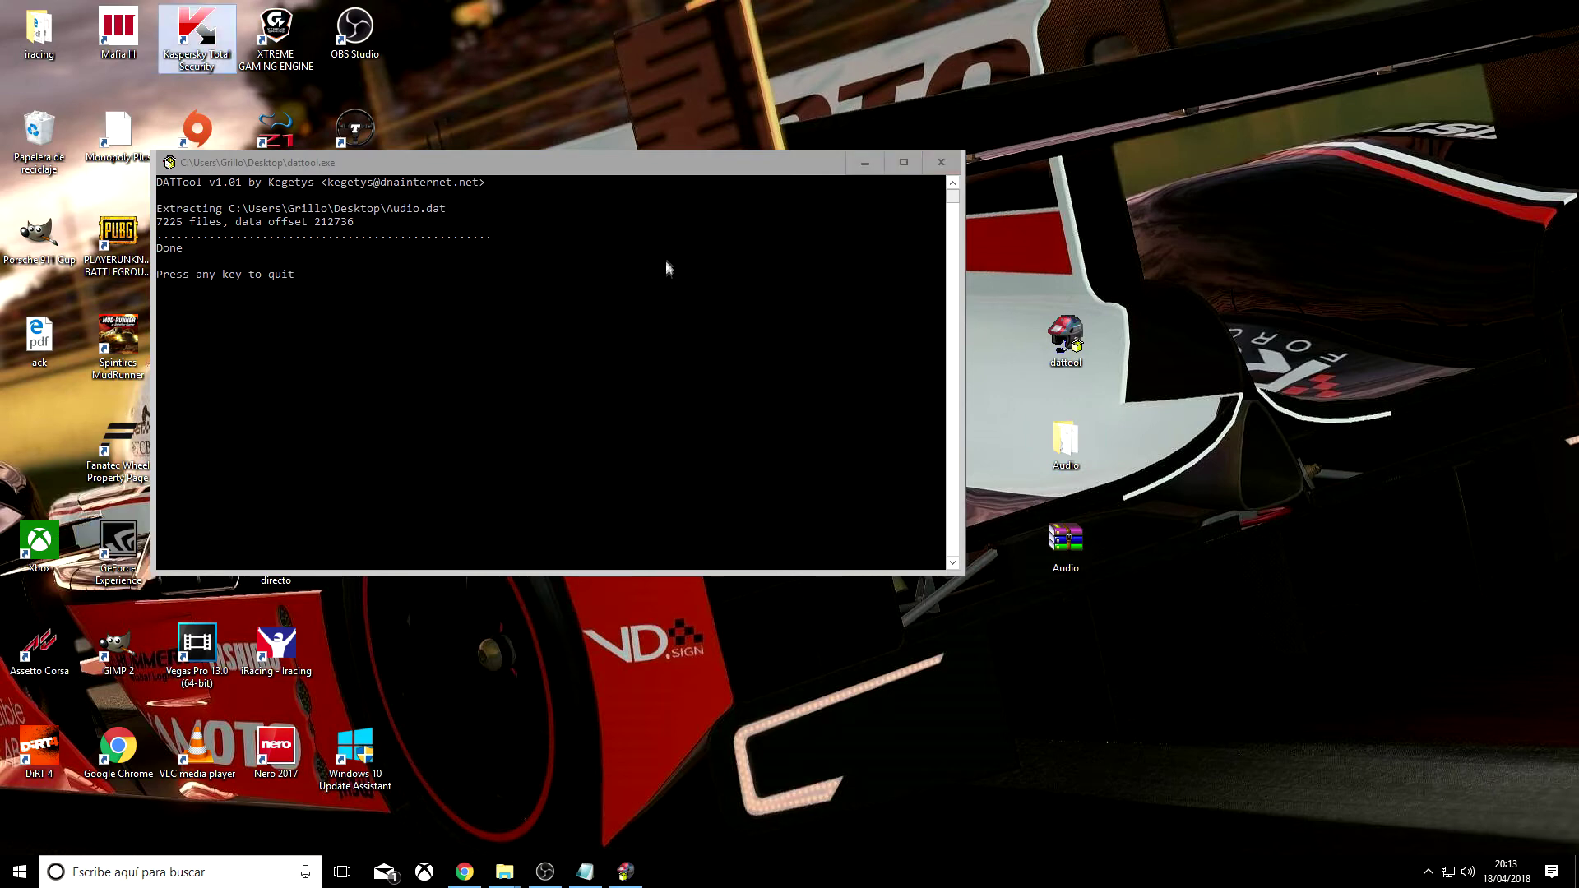
click(941, 164)
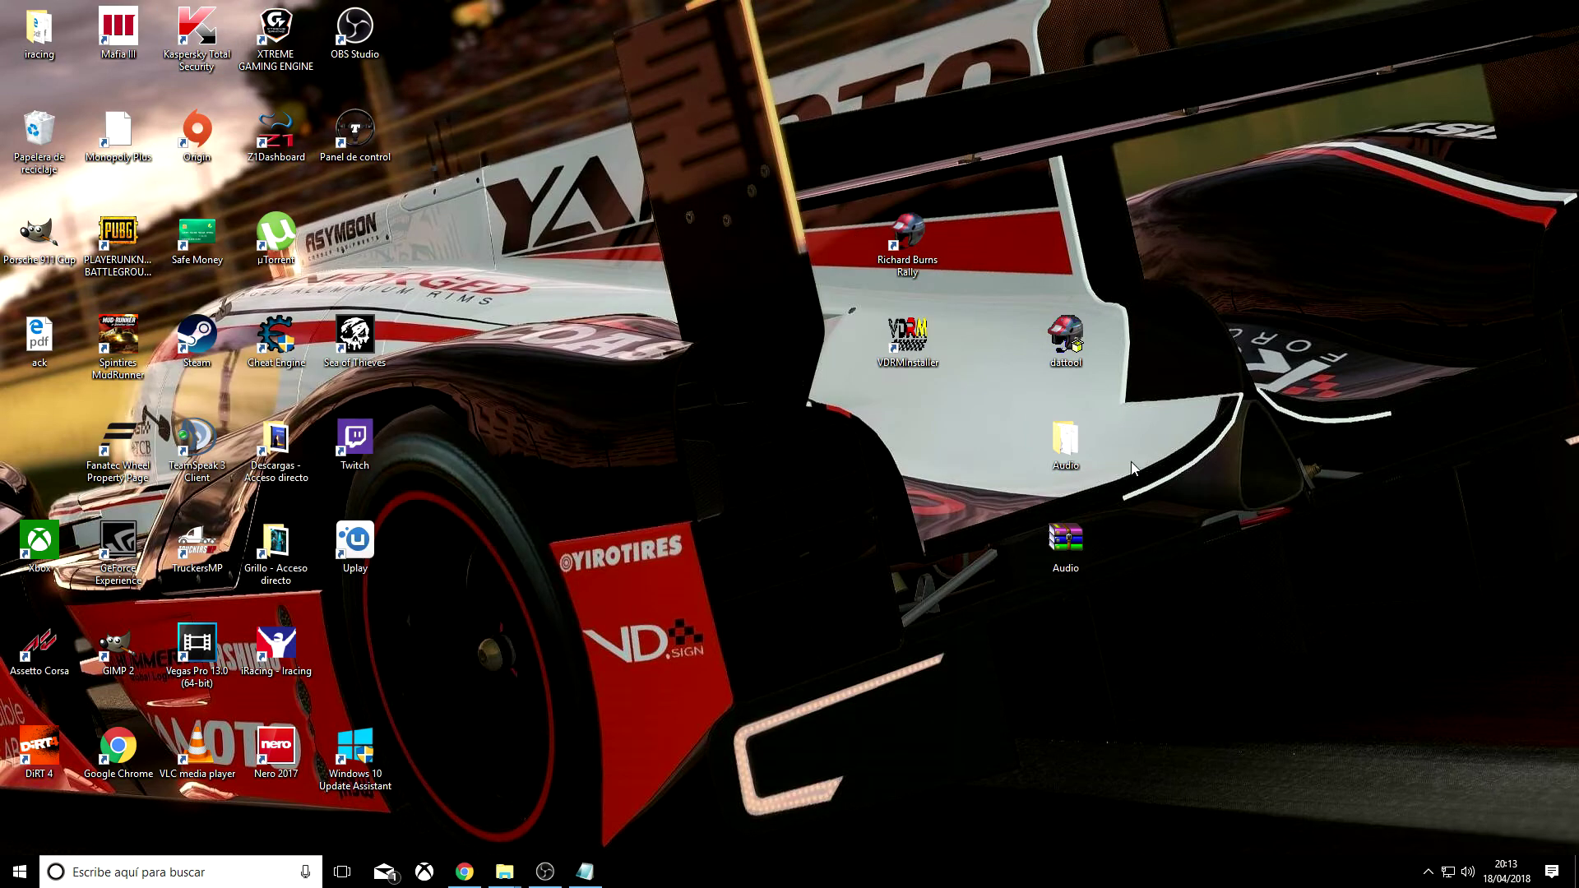
- Look through the extracted Audio folder and the Richard Burns Rally folder, and minimize both windows
double_click(1064, 441)
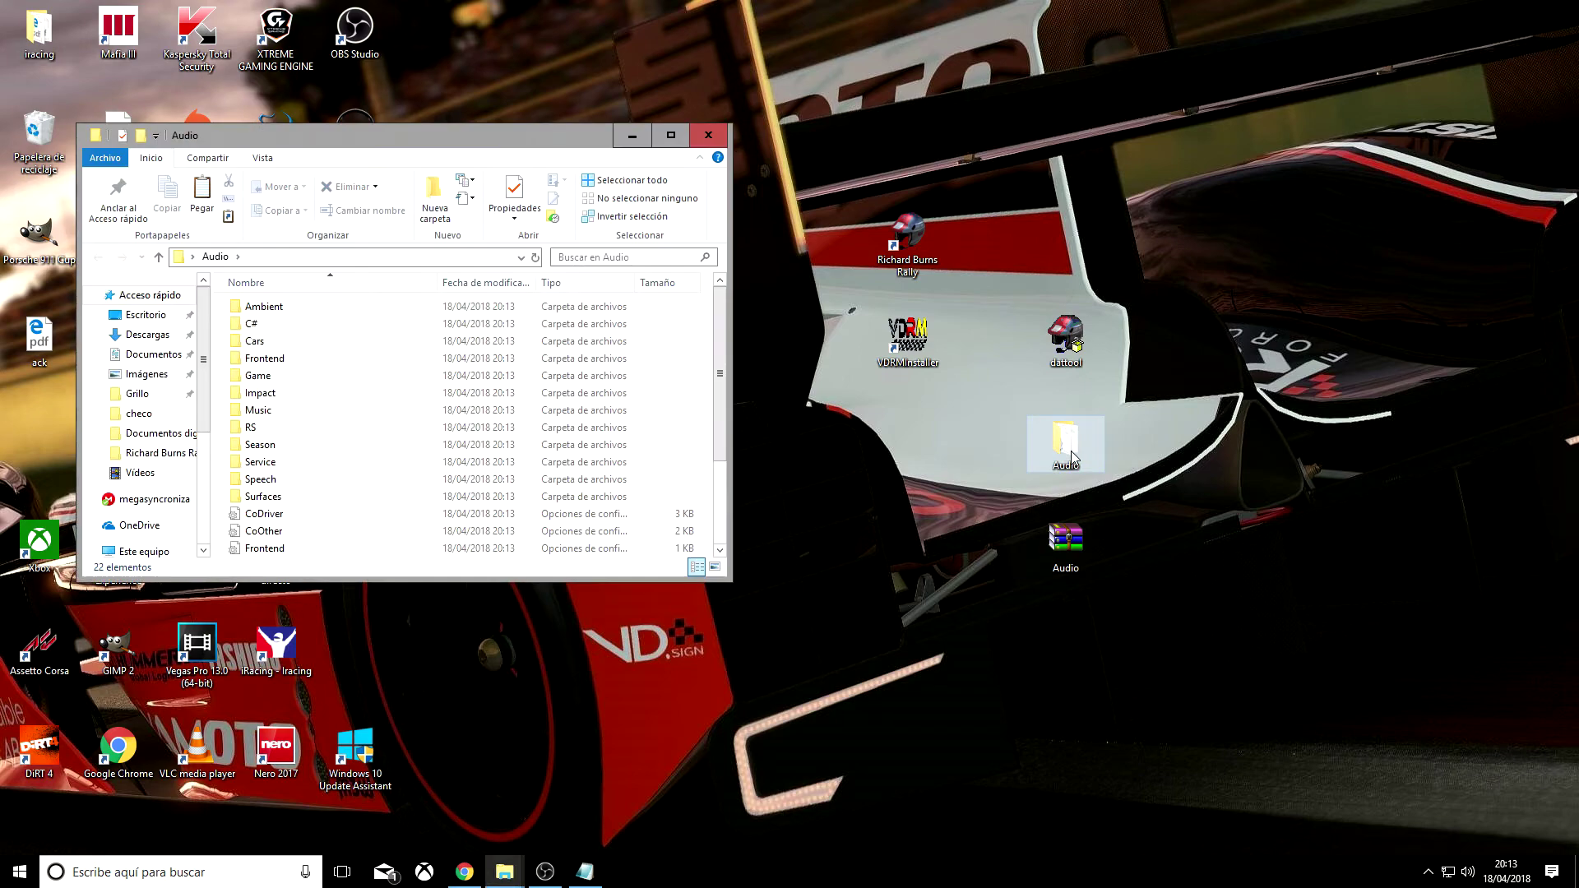
scroll(319, 370, down, 3)
scroll(316, 372, up, 3)
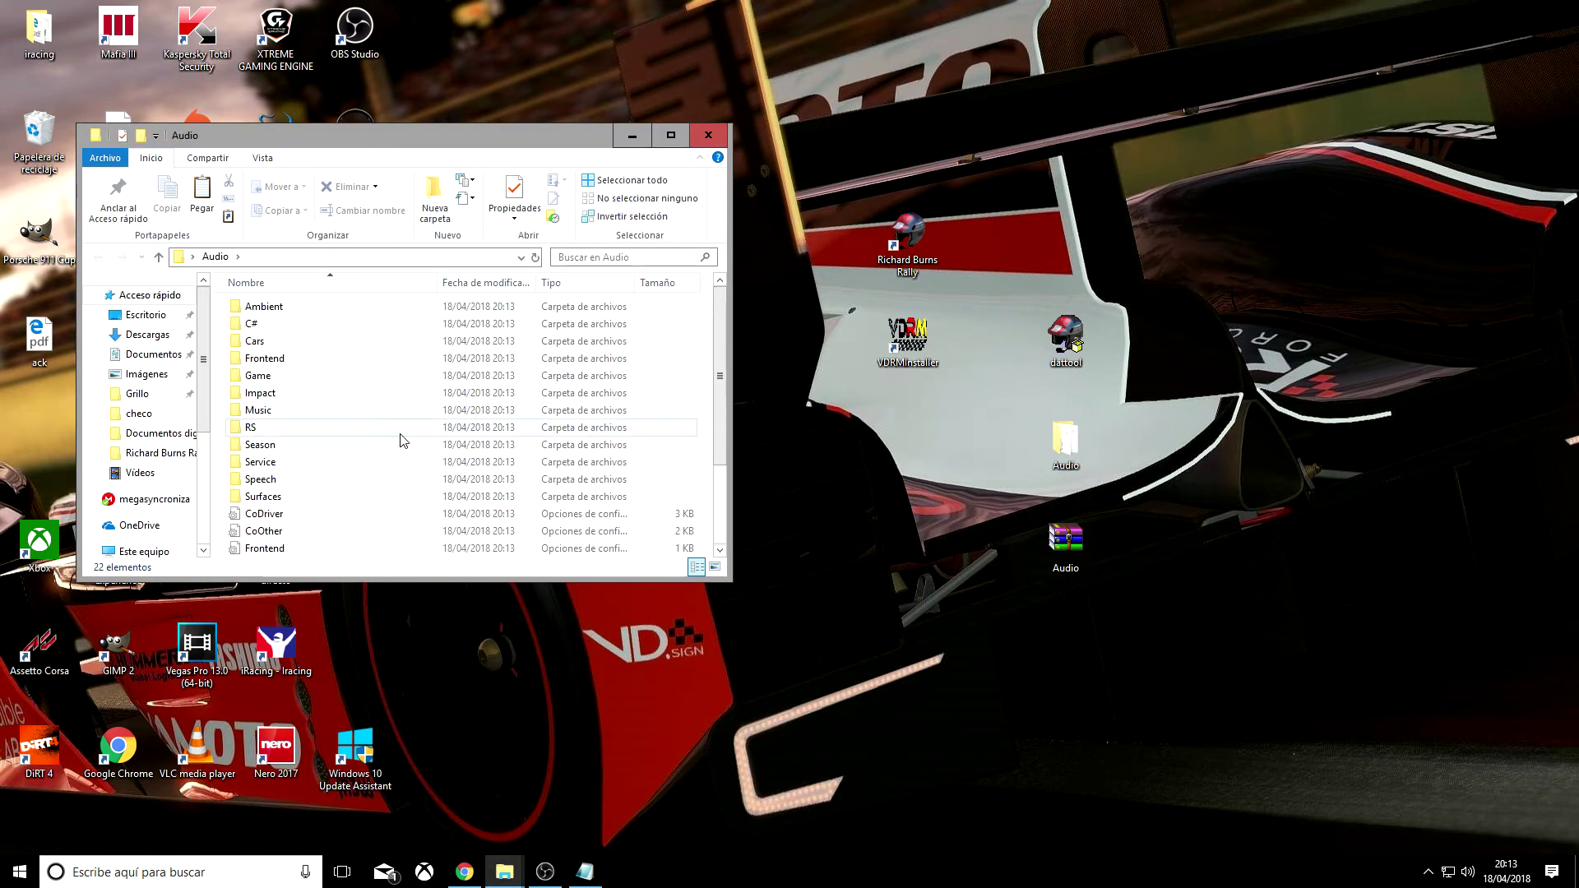
drag(719, 393, 721, 409)
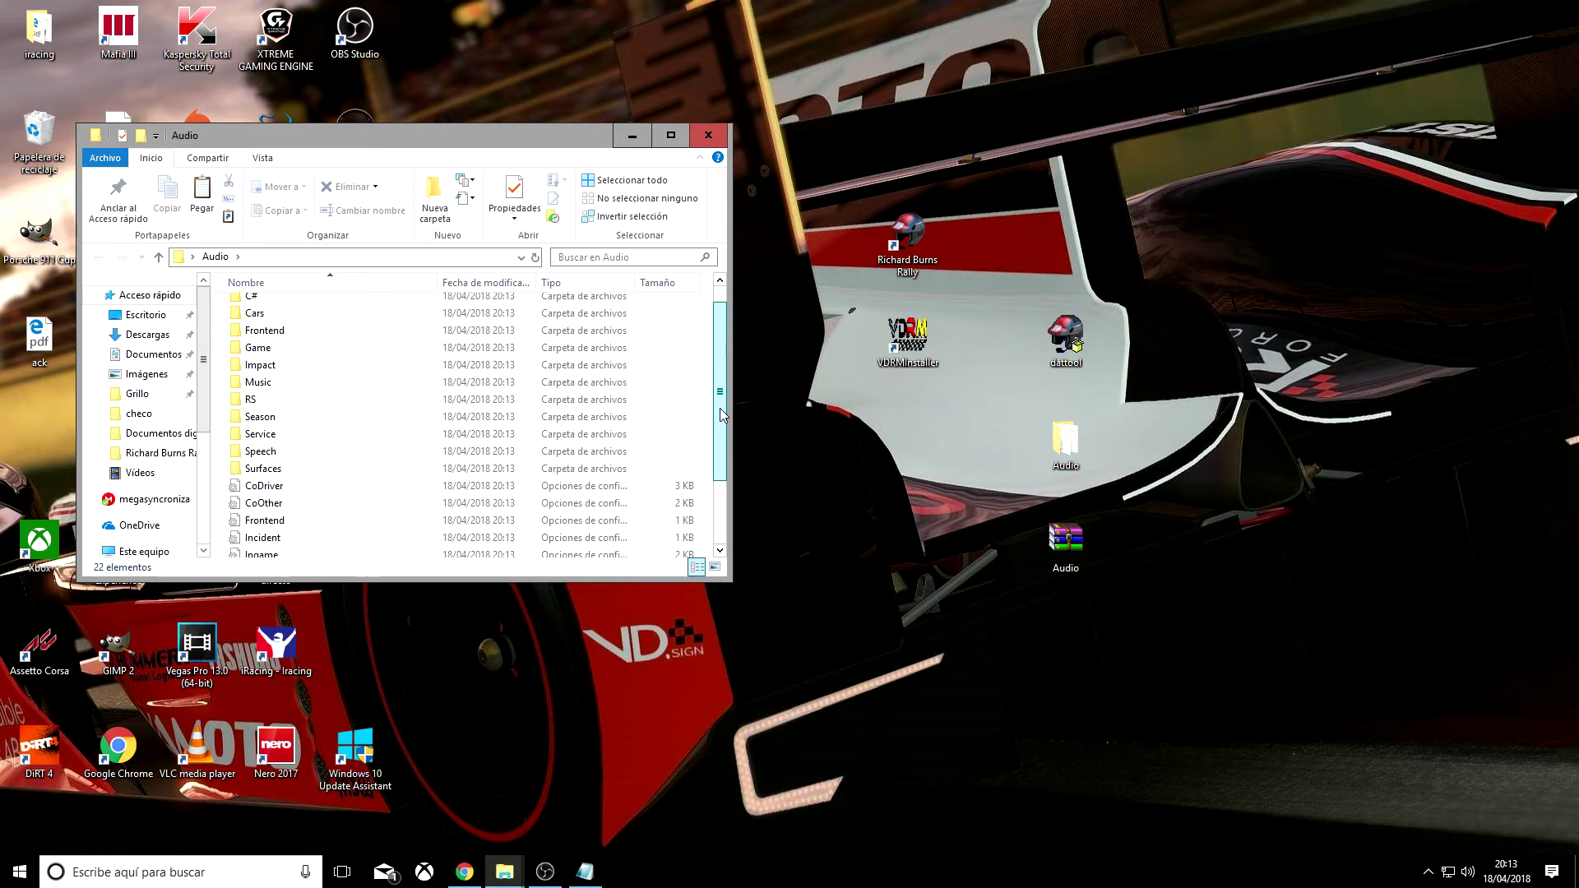
click(505, 872)
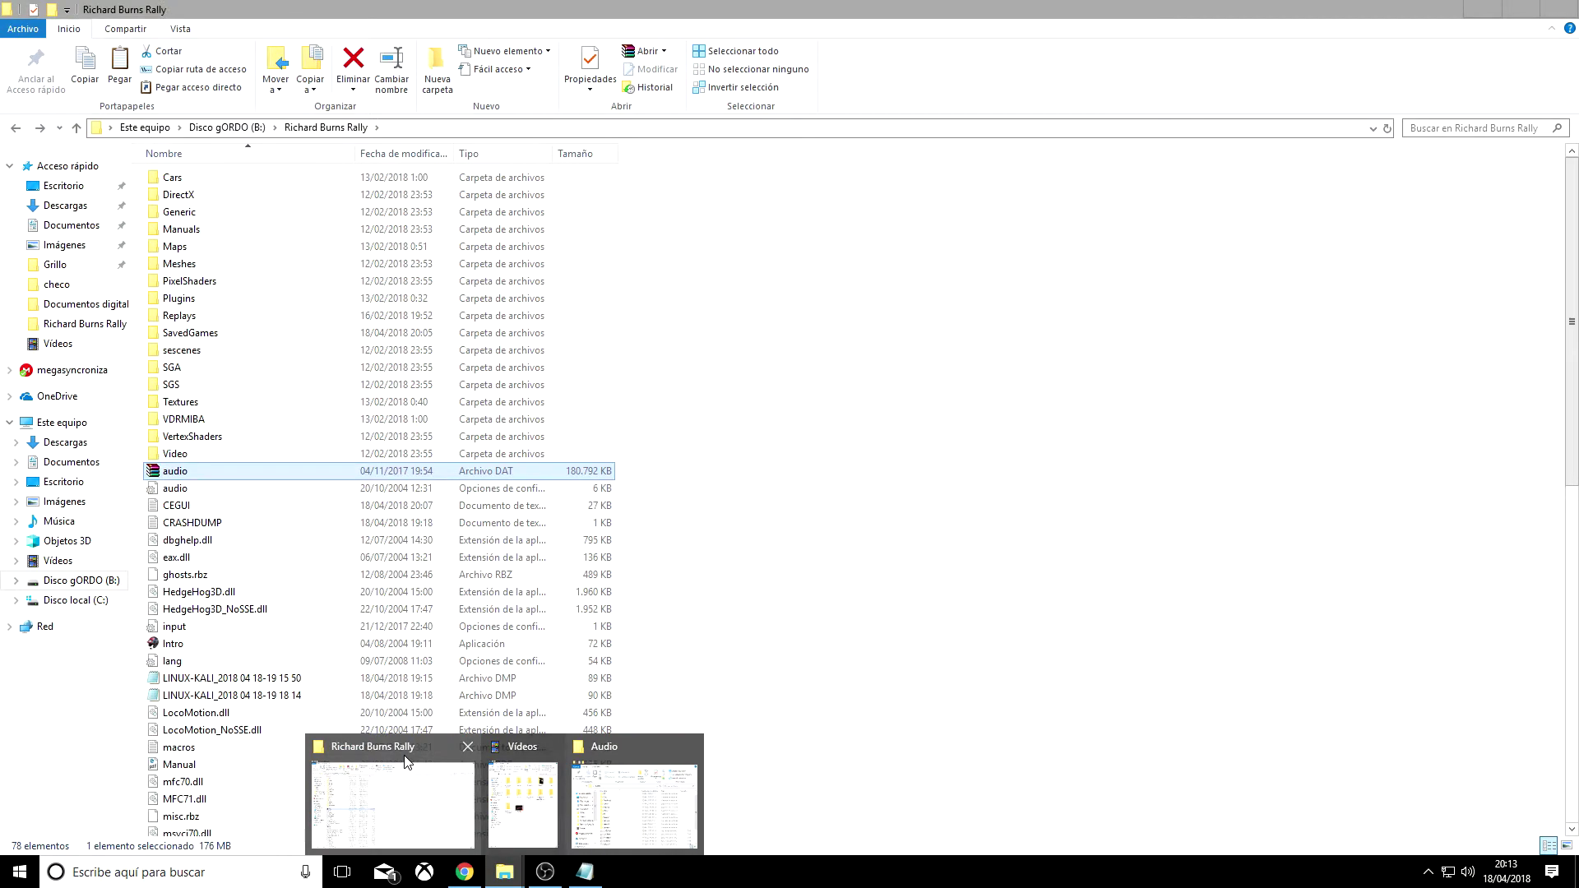
click(408, 768)
mouse_move(505, 872)
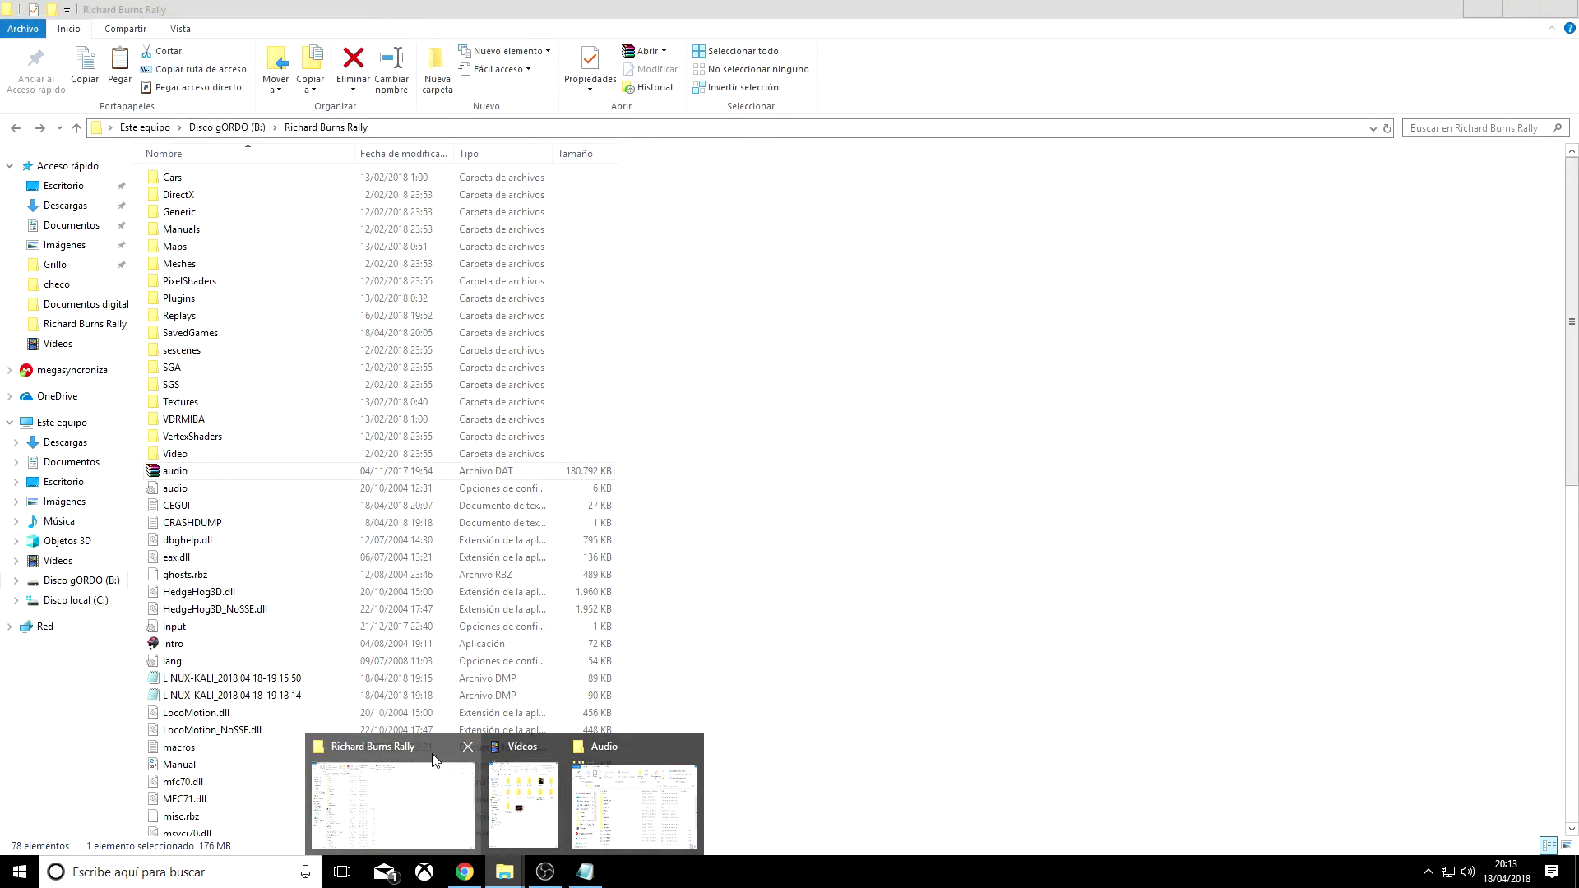
click(435, 759)
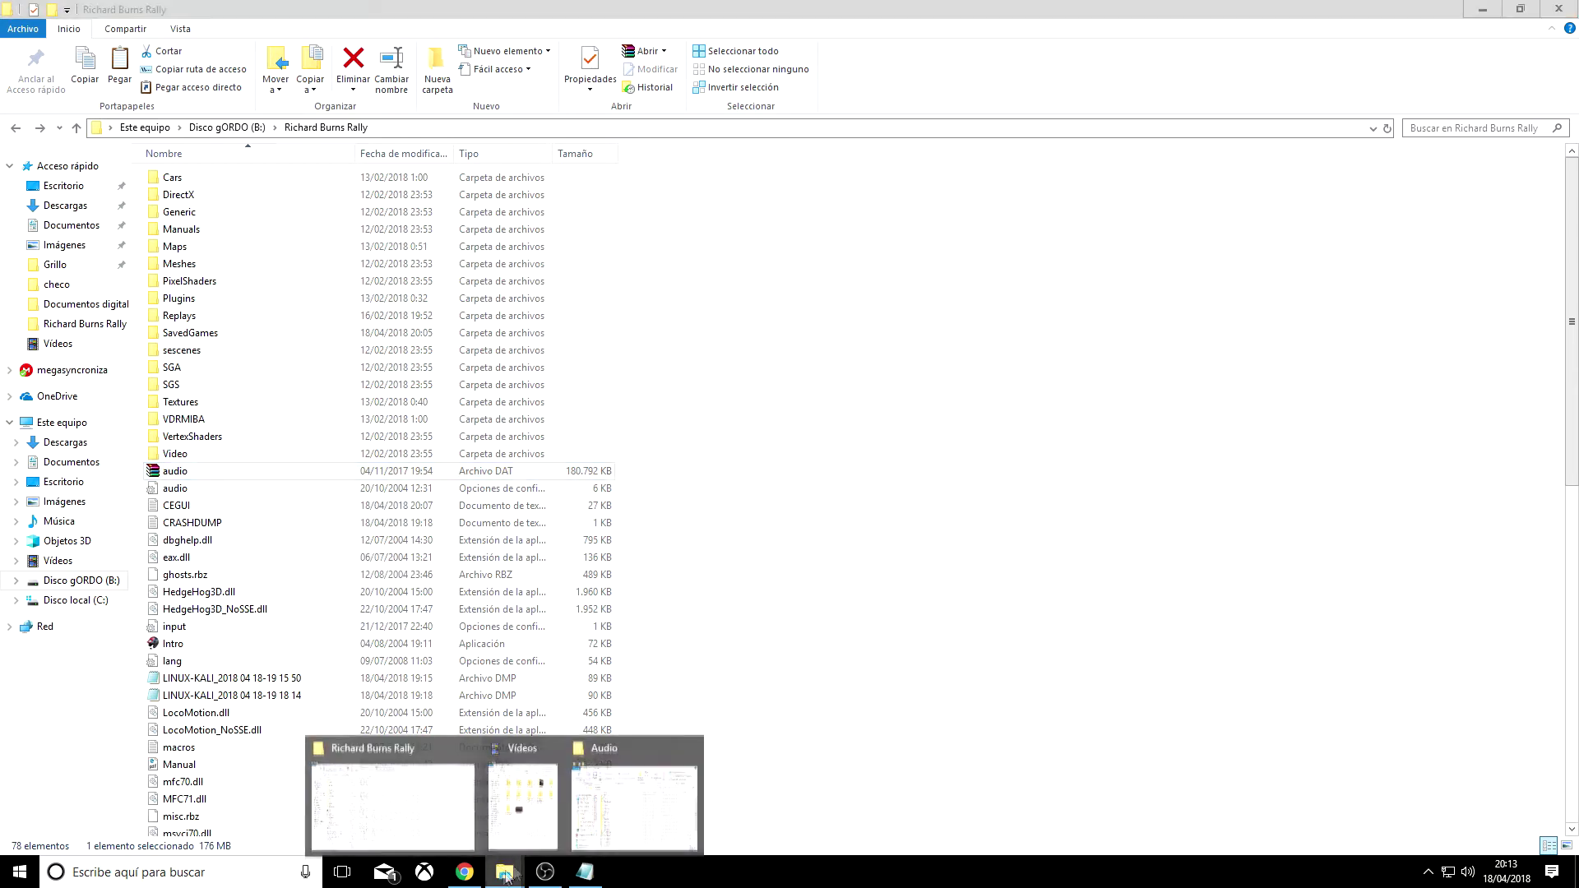
click(658, 794)
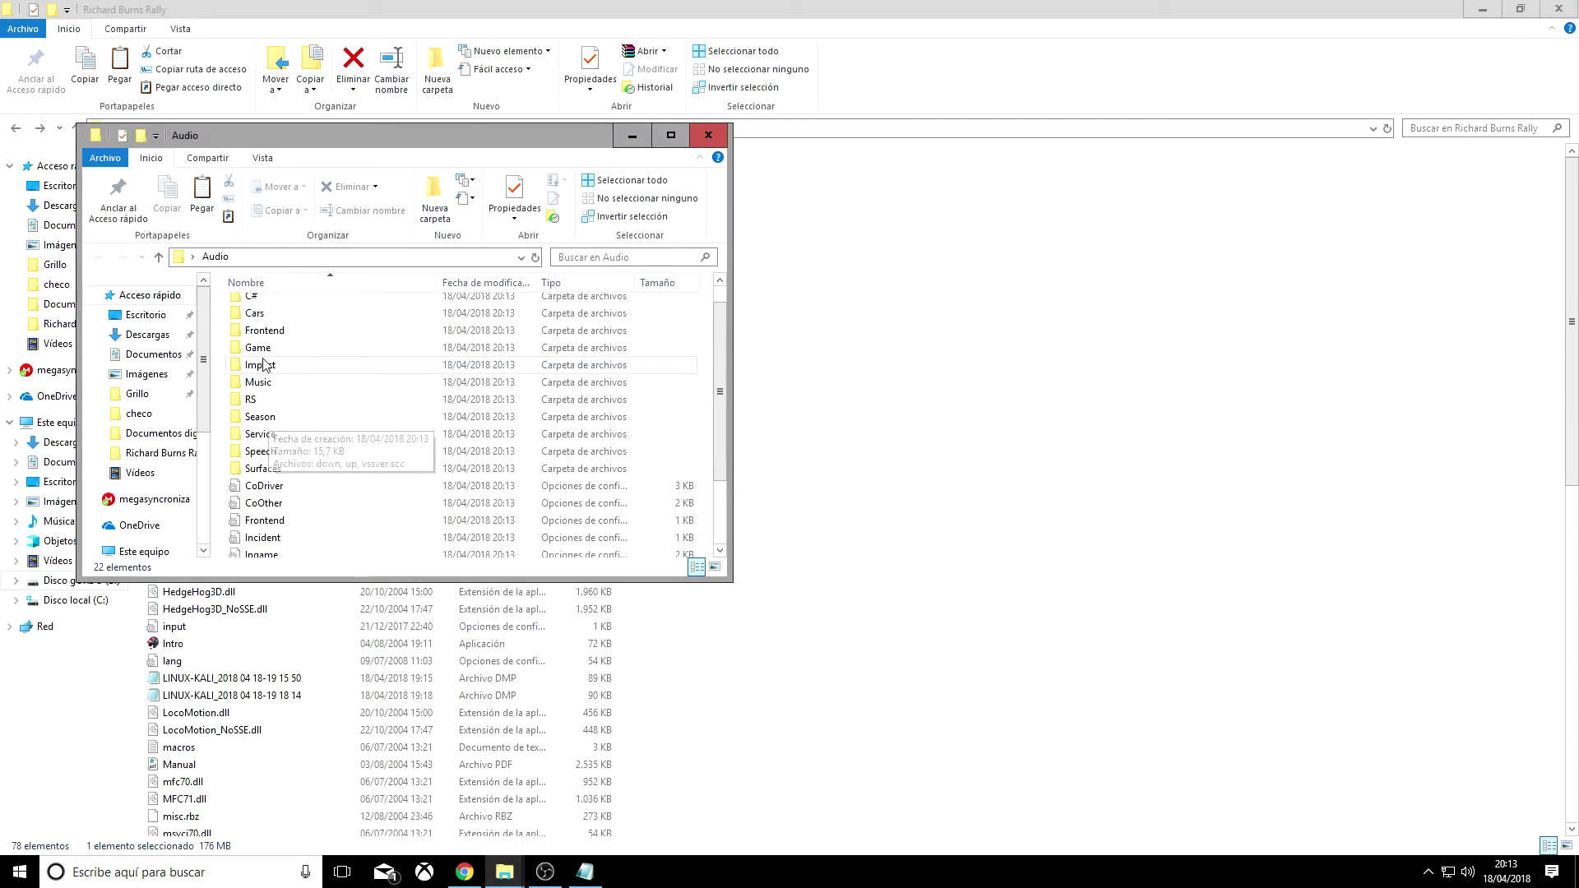
click(643, 142)
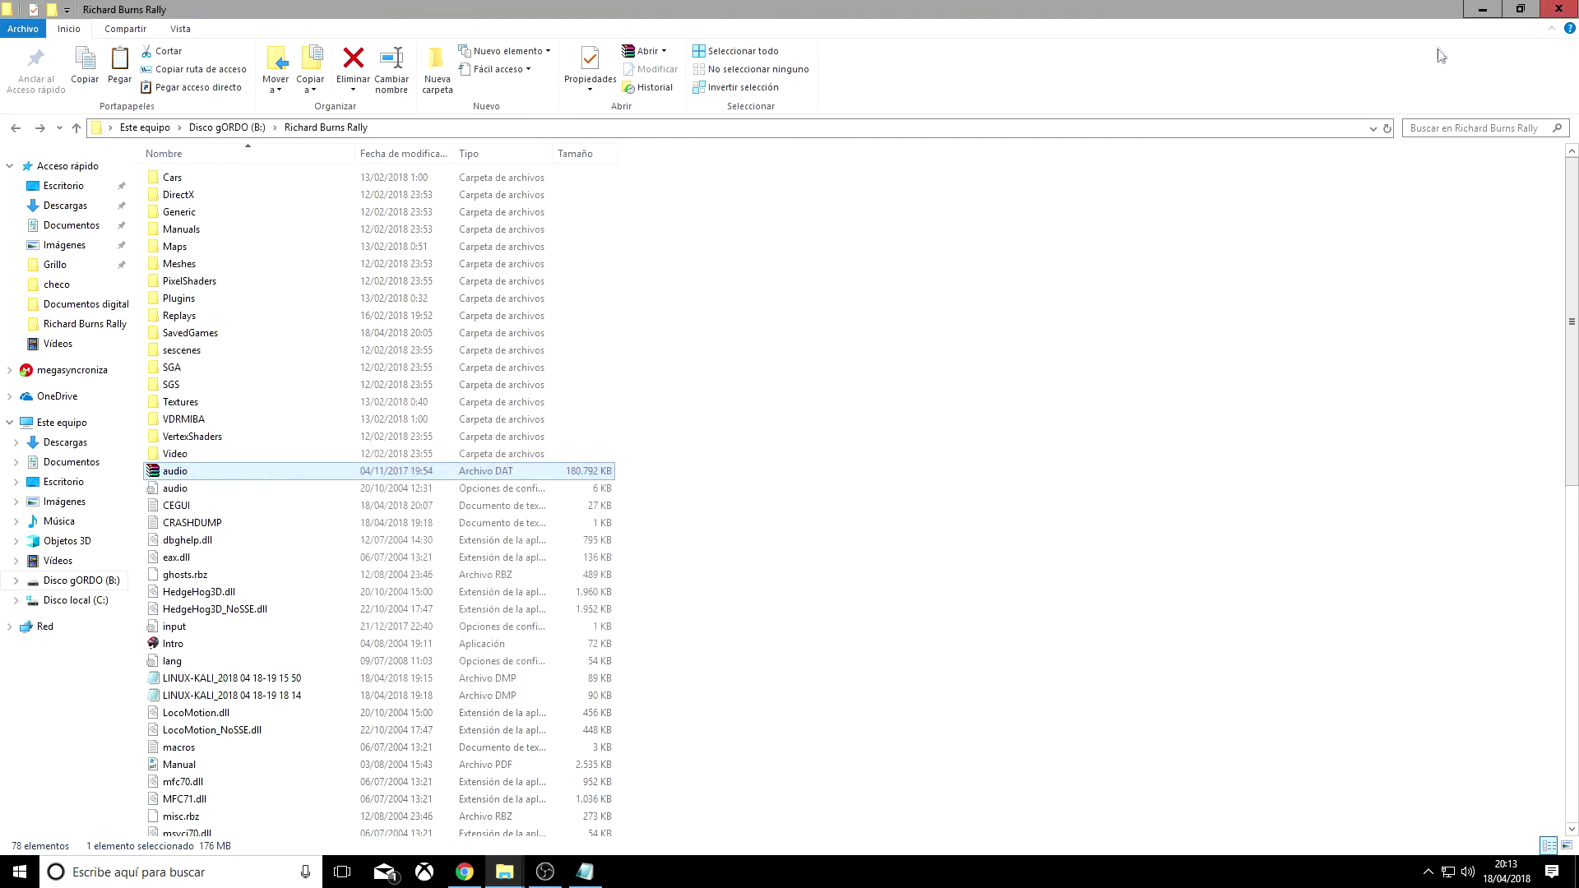
click(1485, 9)
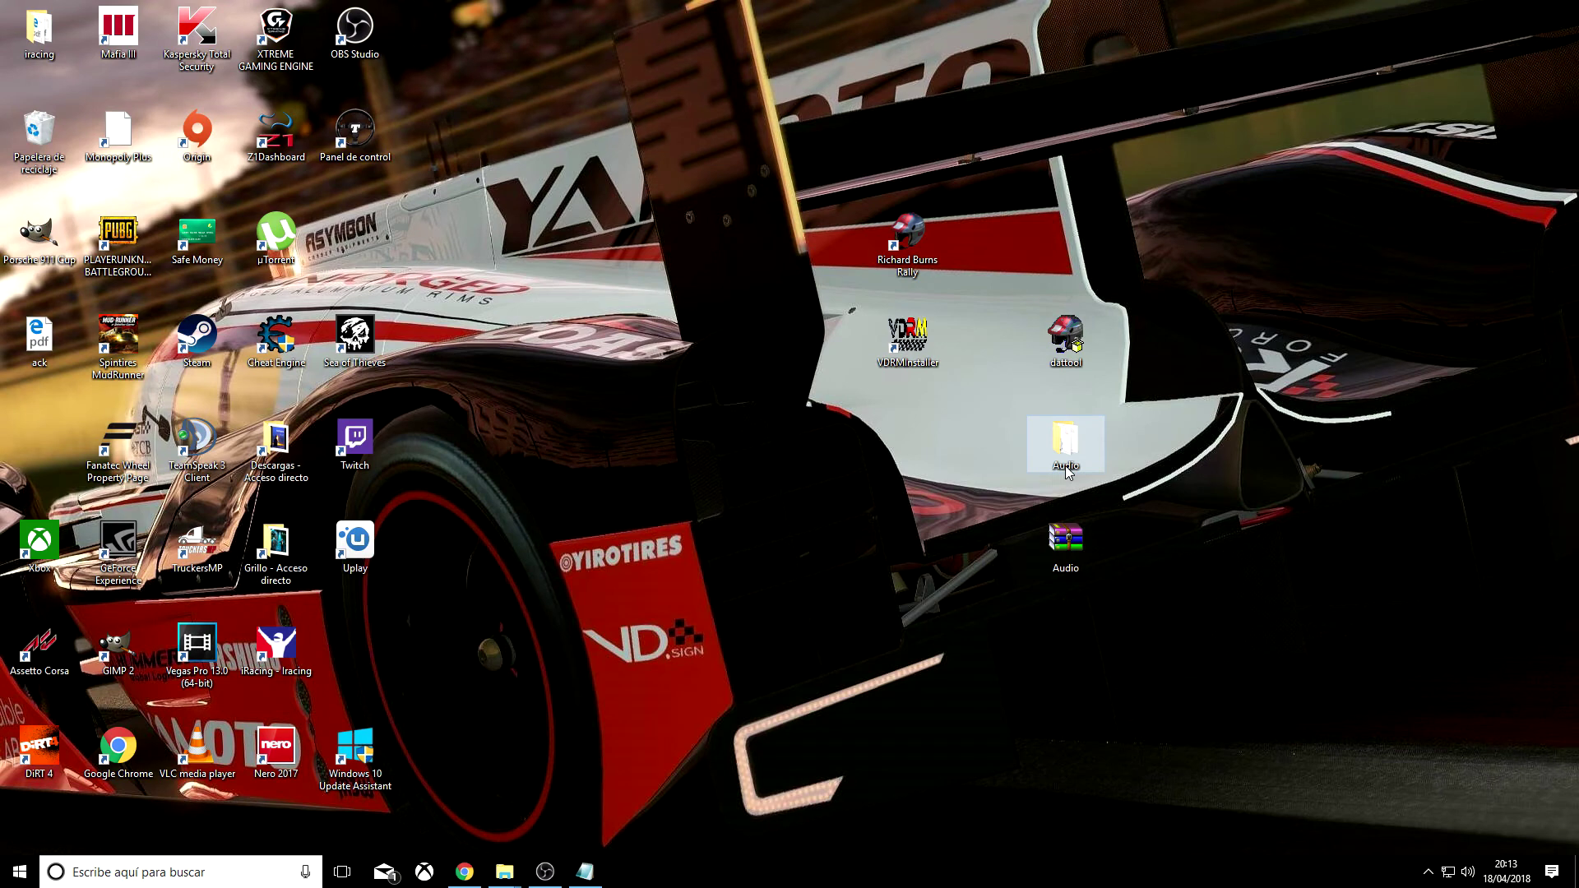
- Repack the Audio folder into Audio.dat with dattool, and delete both the folder and the file from the desktop
drag(1065, 470, 1066, 345)
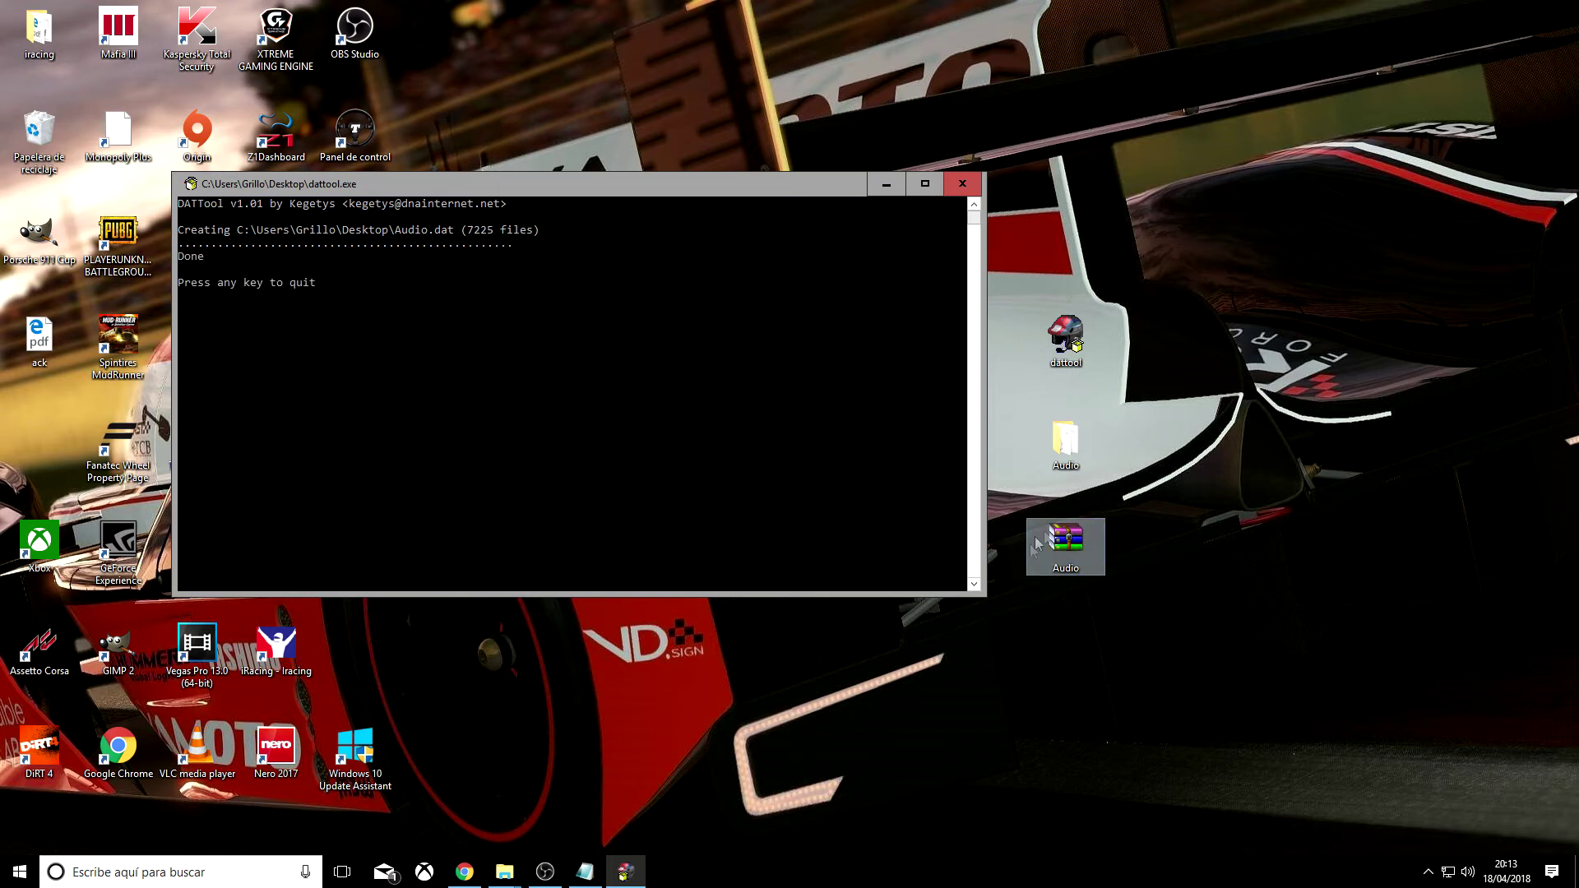
click(962, 184)
drag(1165, 412, 994, 593)
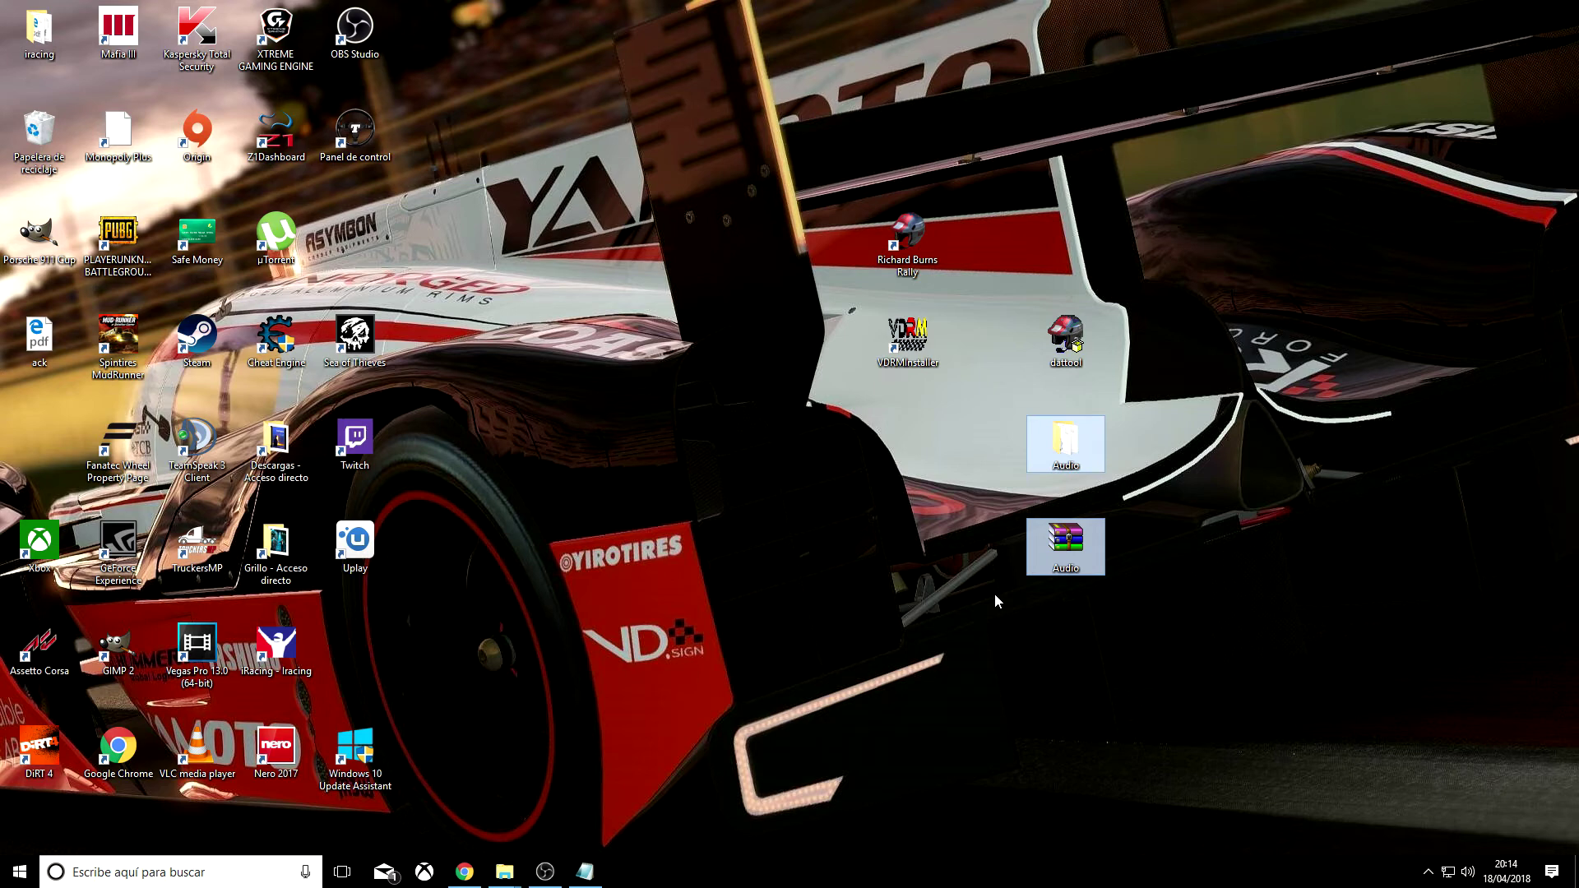
key(Delete)
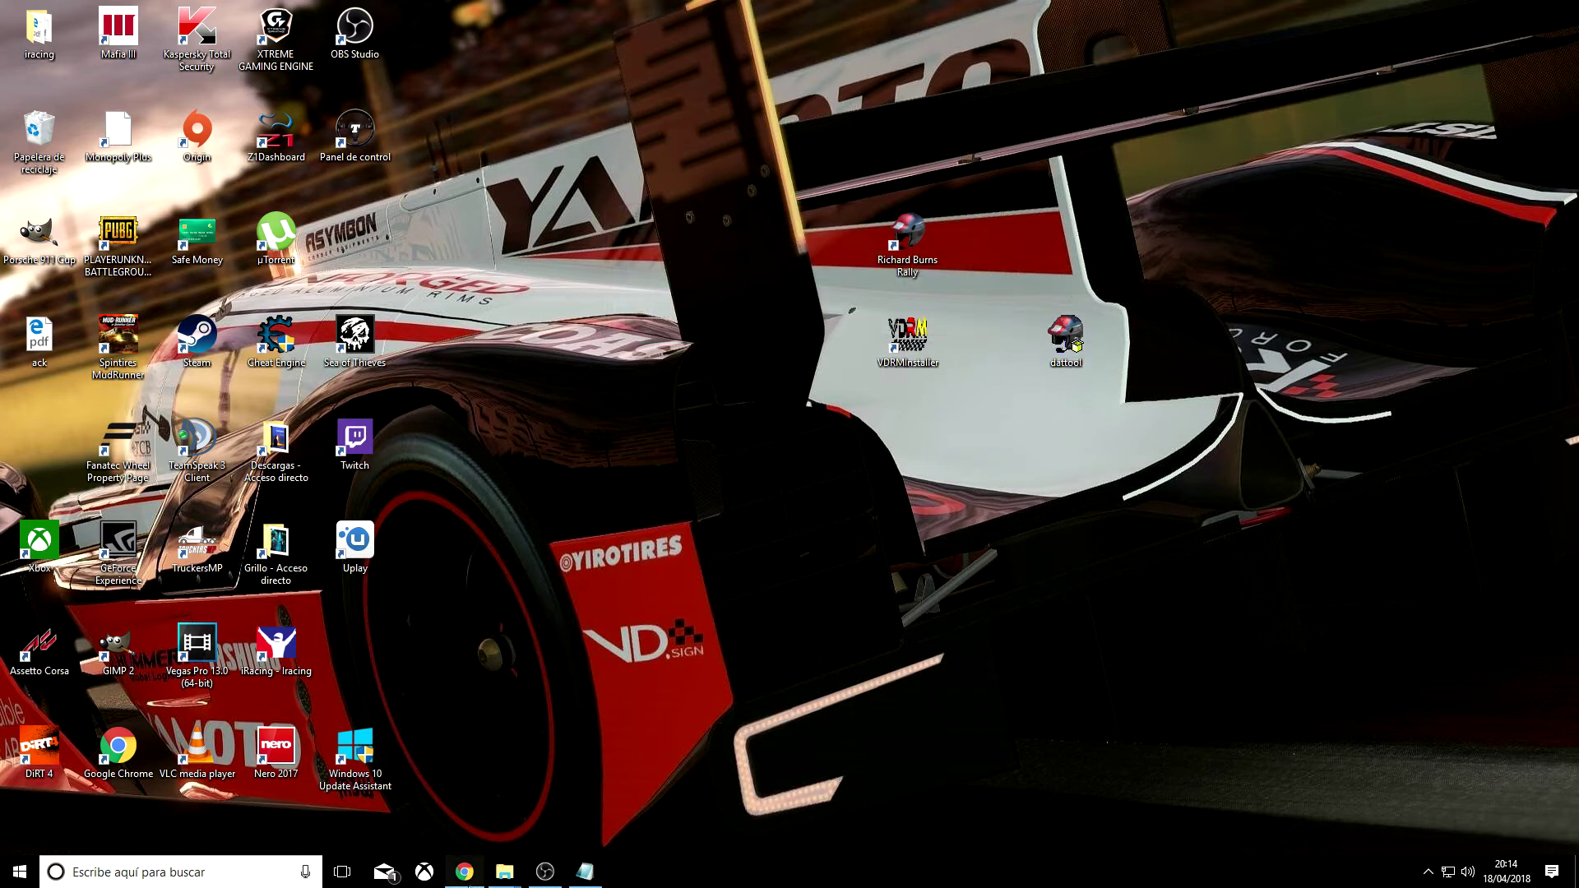
- Return to the Richard Burns Rally folder in File Explorer to check audio.dat, and minimize the window
mouse_move(504, 873)
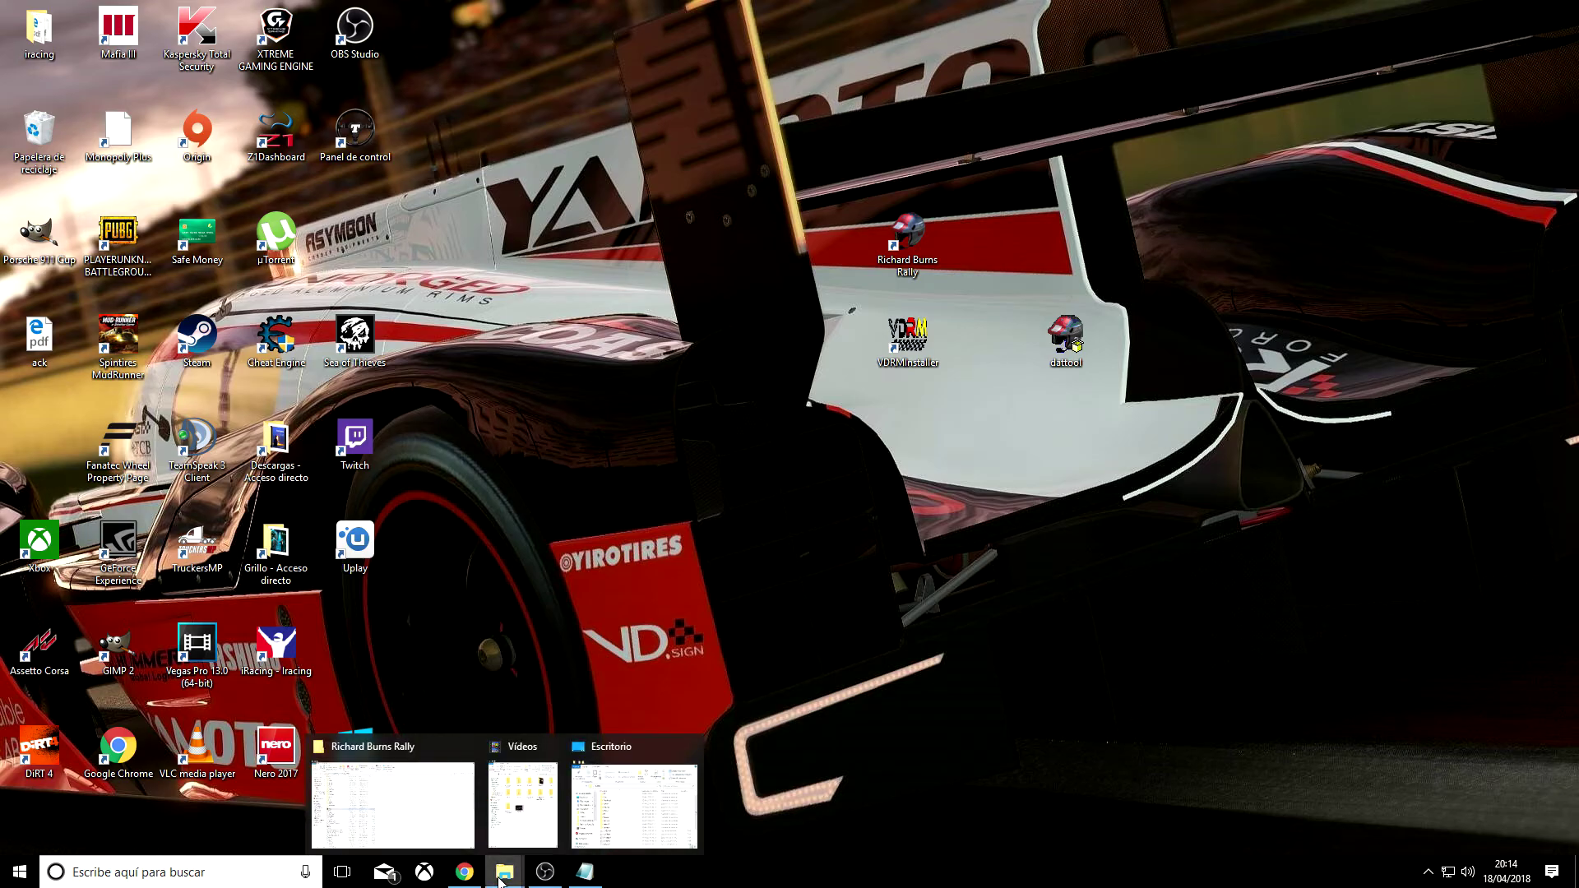
click(368, 784)
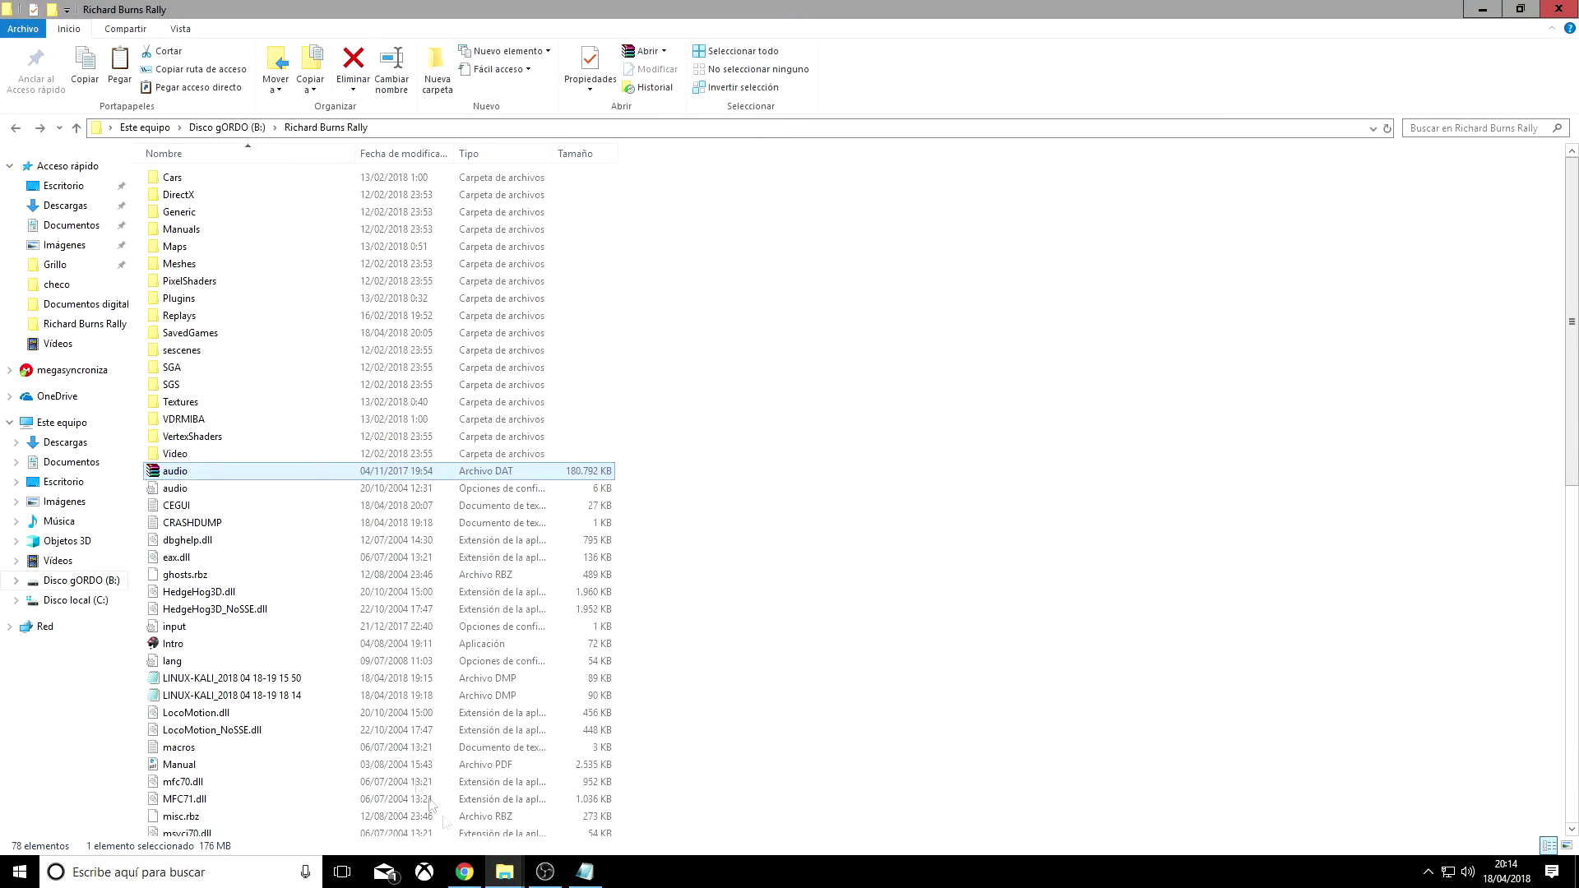
click(504, 872)
click(1184, 551)
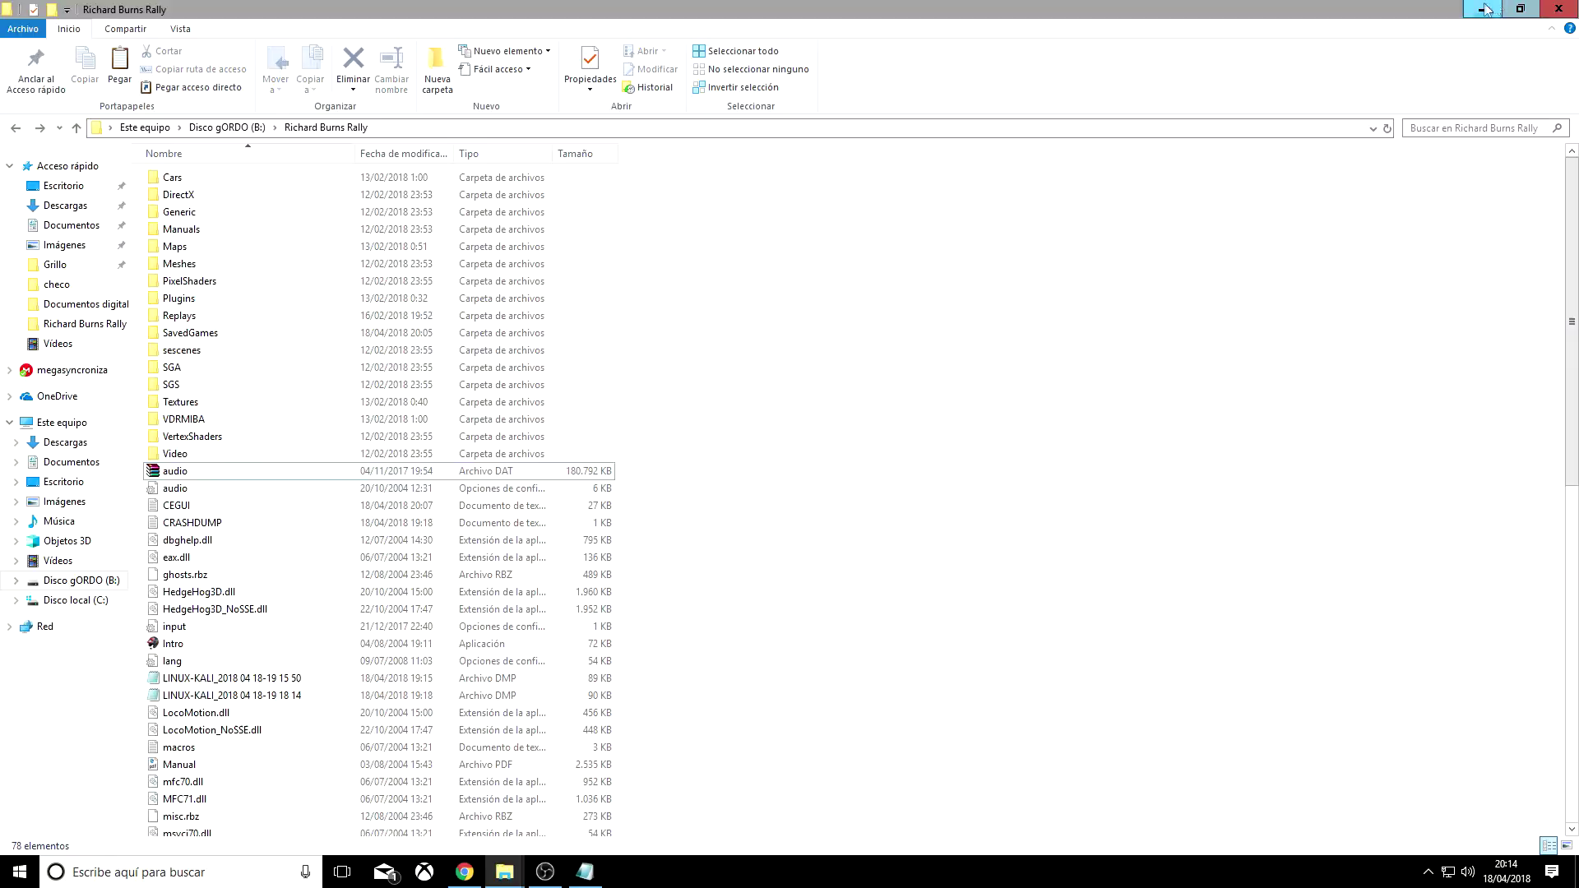
click(1485, 9)
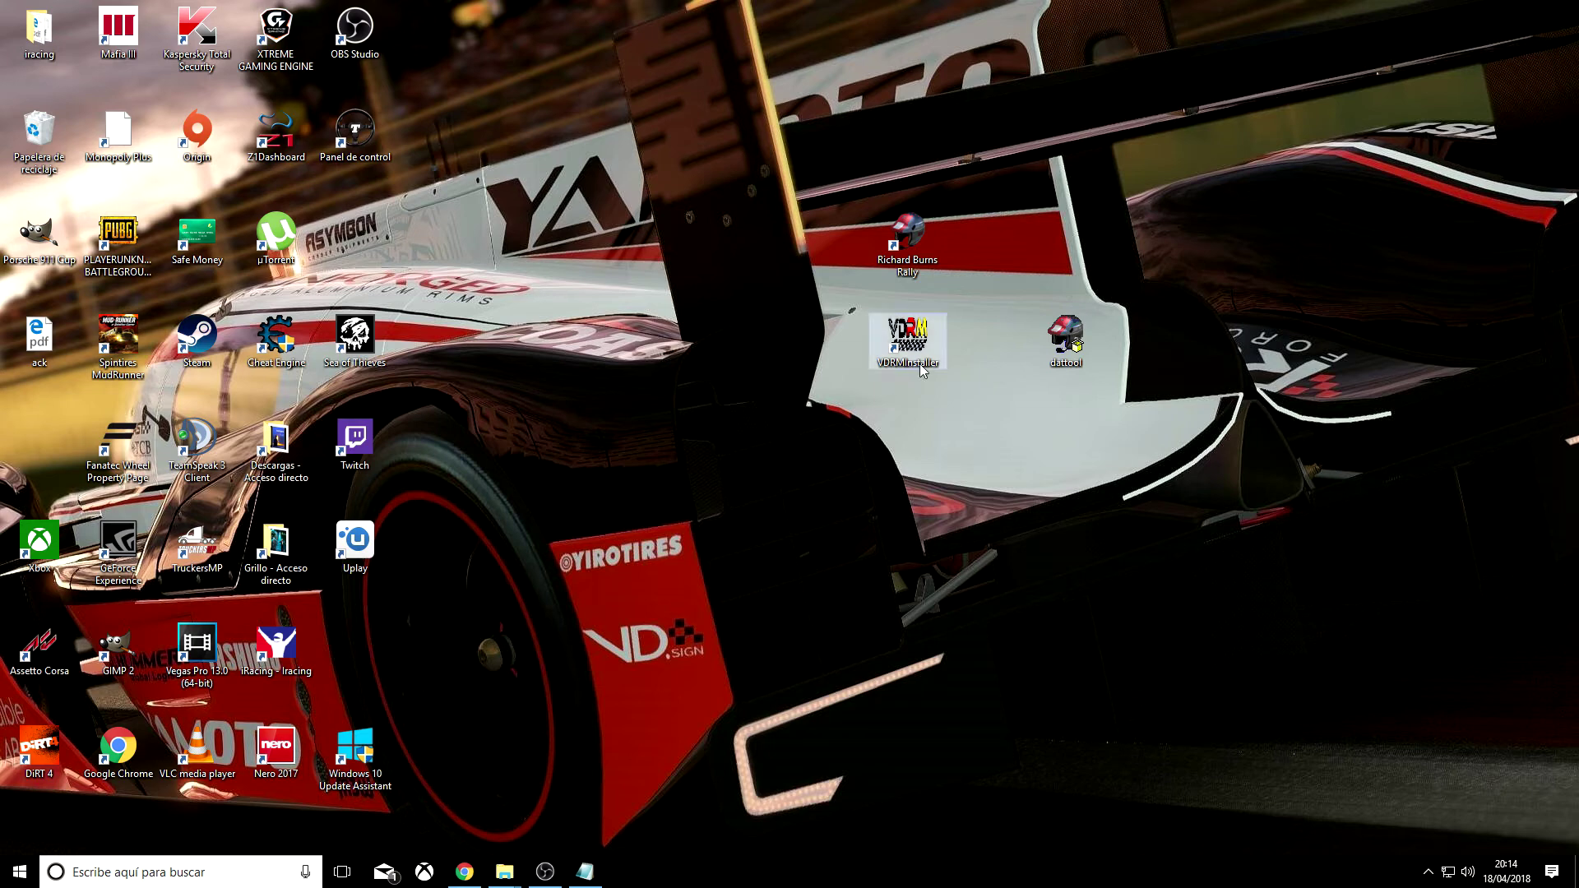
- Move the Richard Burns Rally shortcut away from the VDRMInstaller shortcut on the desktop
drag(927, 237, 1164, 236)
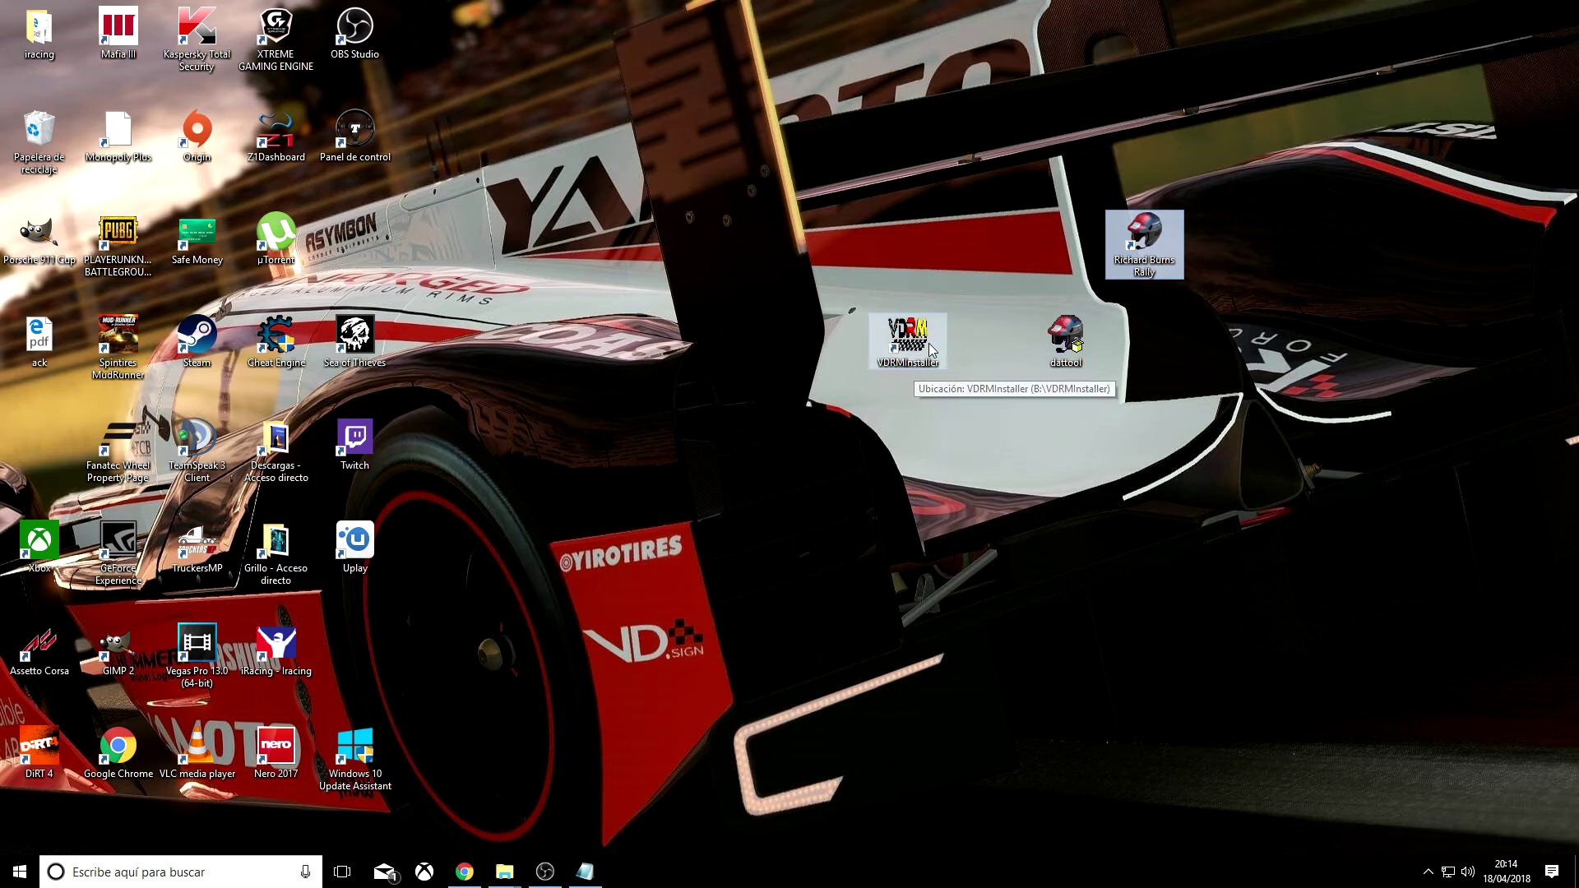
- Start VDRMInstaller and show its car installation page with the list of car slots
click(929, 343)
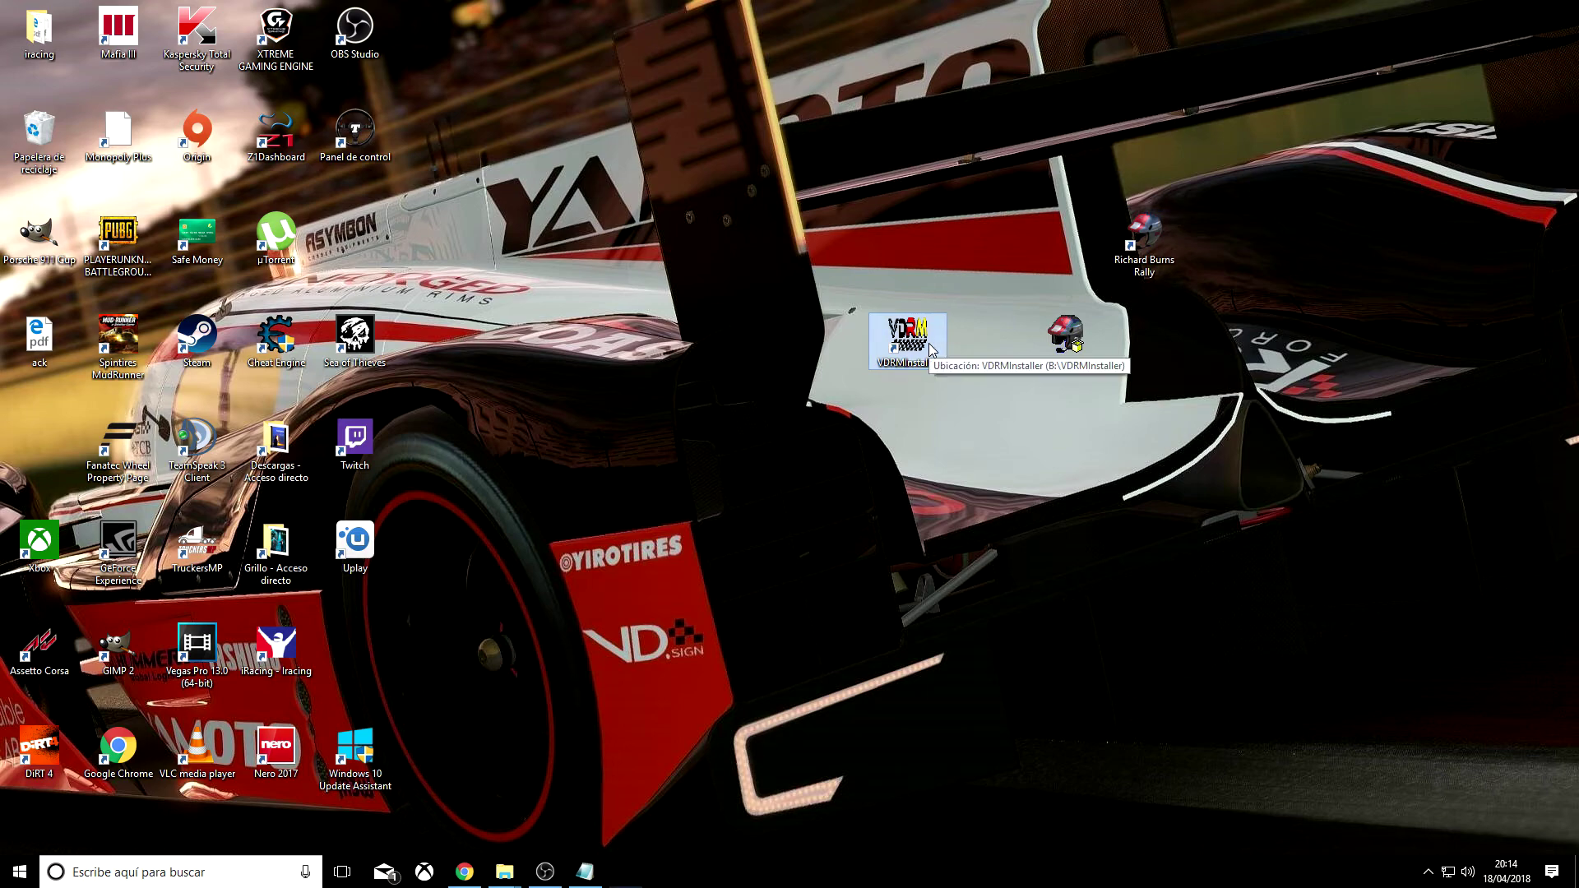
double_click(929, 343)
drag(267, 34, 618, 362)
click(431, 391)
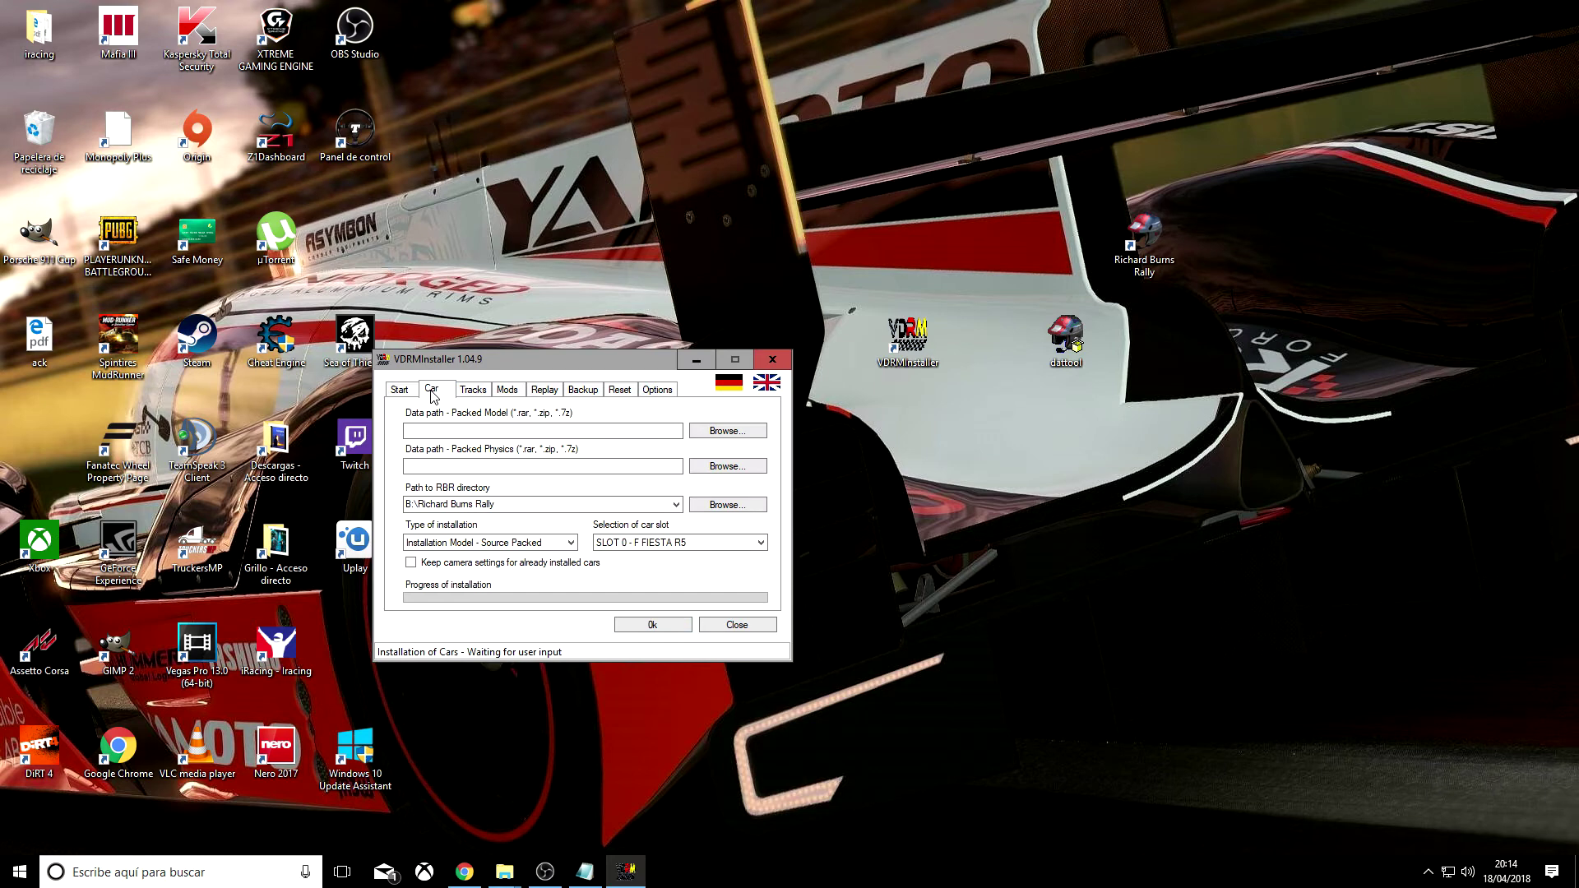
click(702, 543)
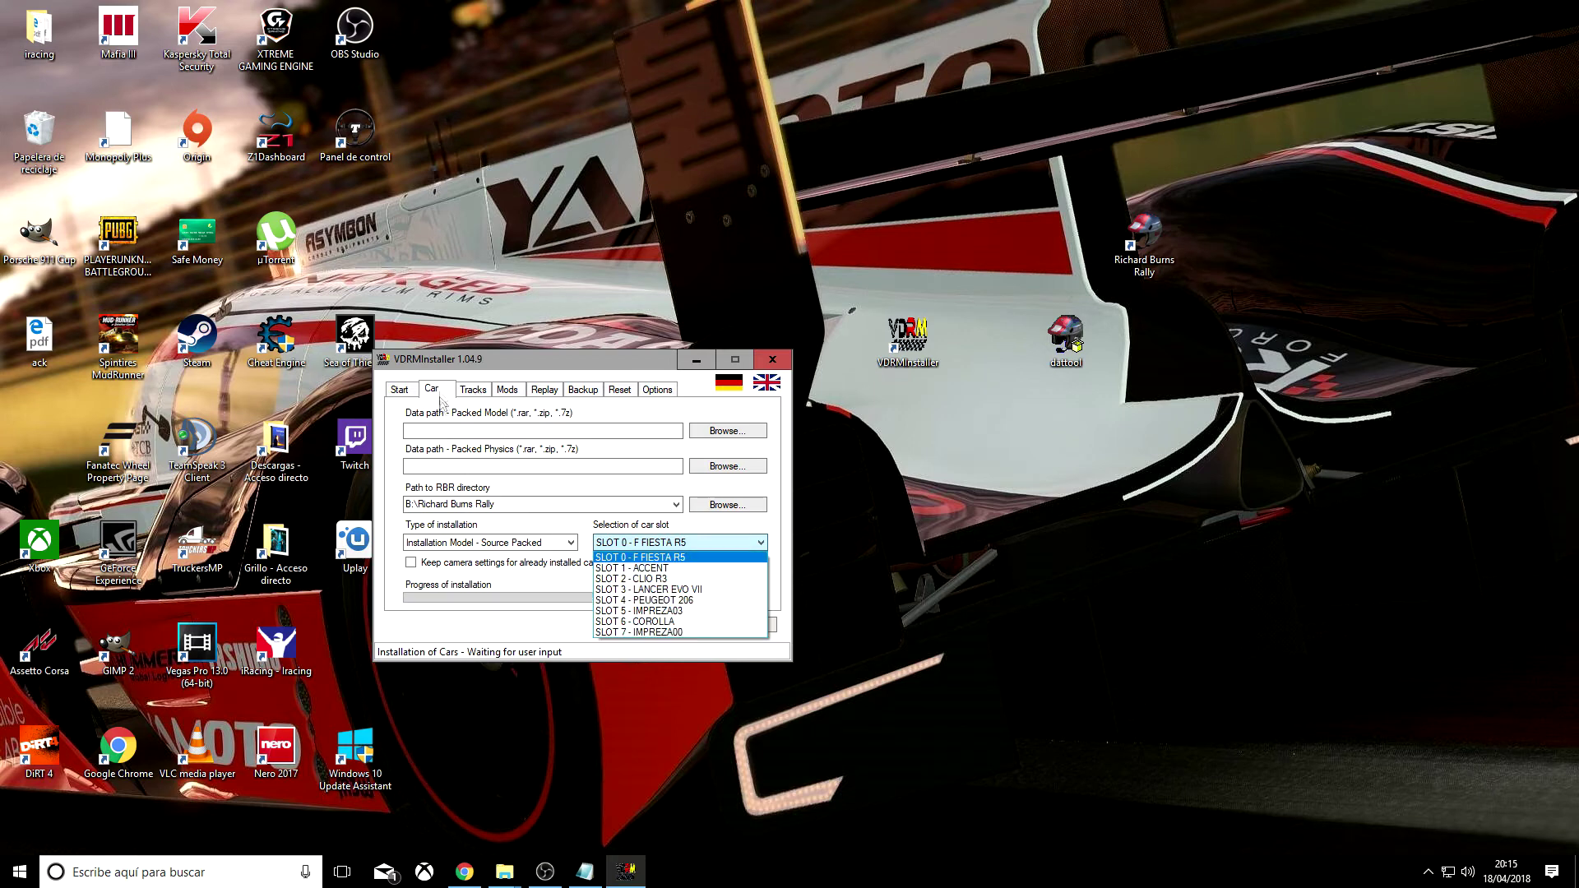
- Browse the ngp folder for the packed model and packed physics archives, cancelling both file selections
click(757, 438)
click(744, 436)
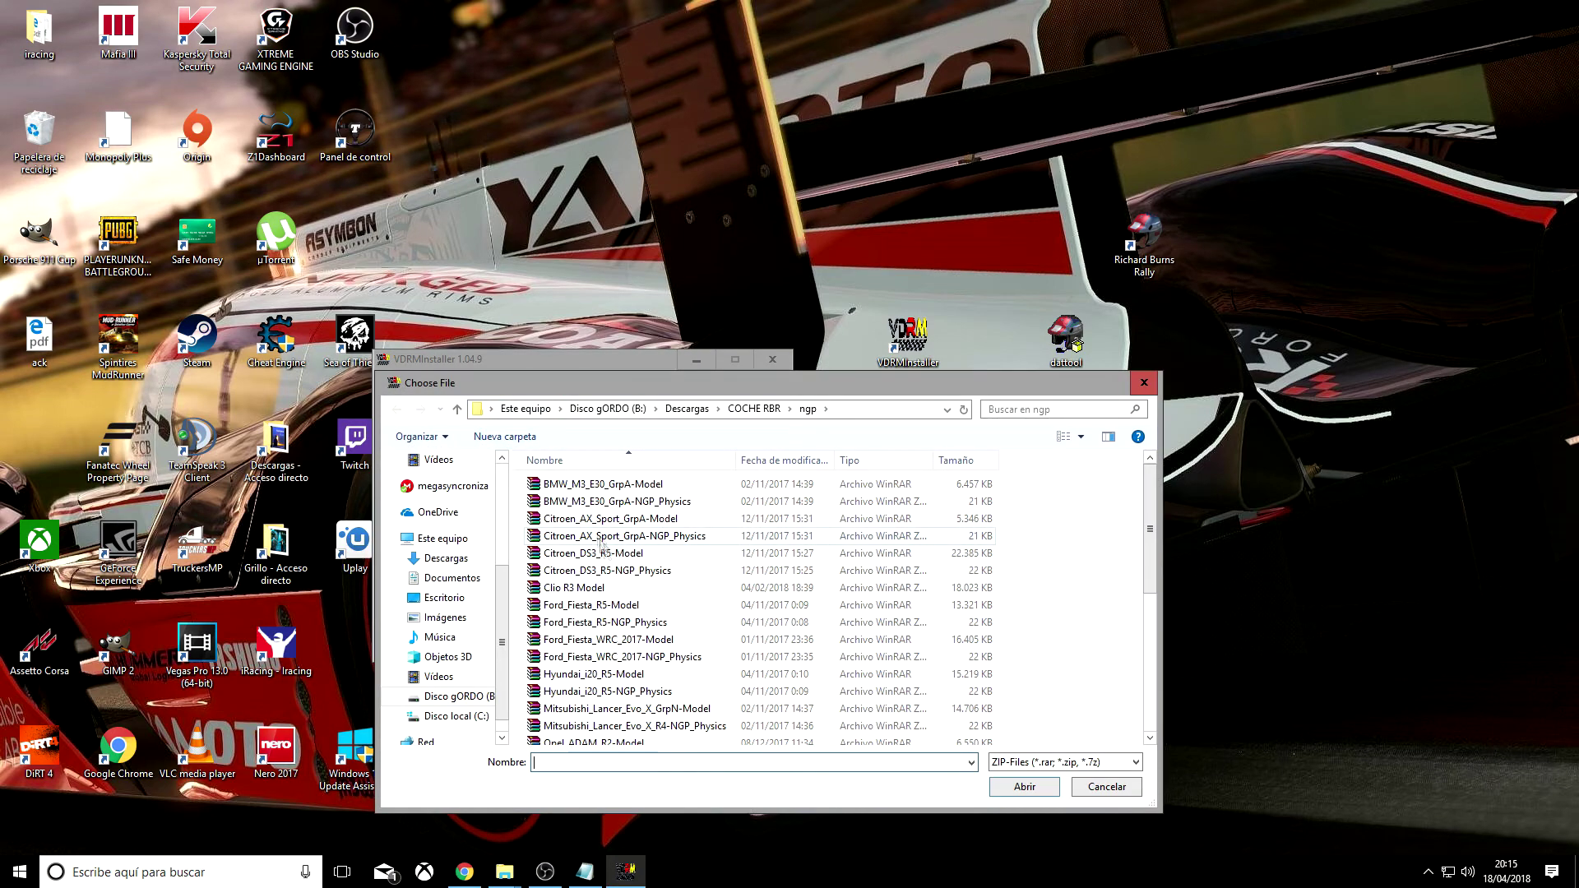
click(1143, 382)
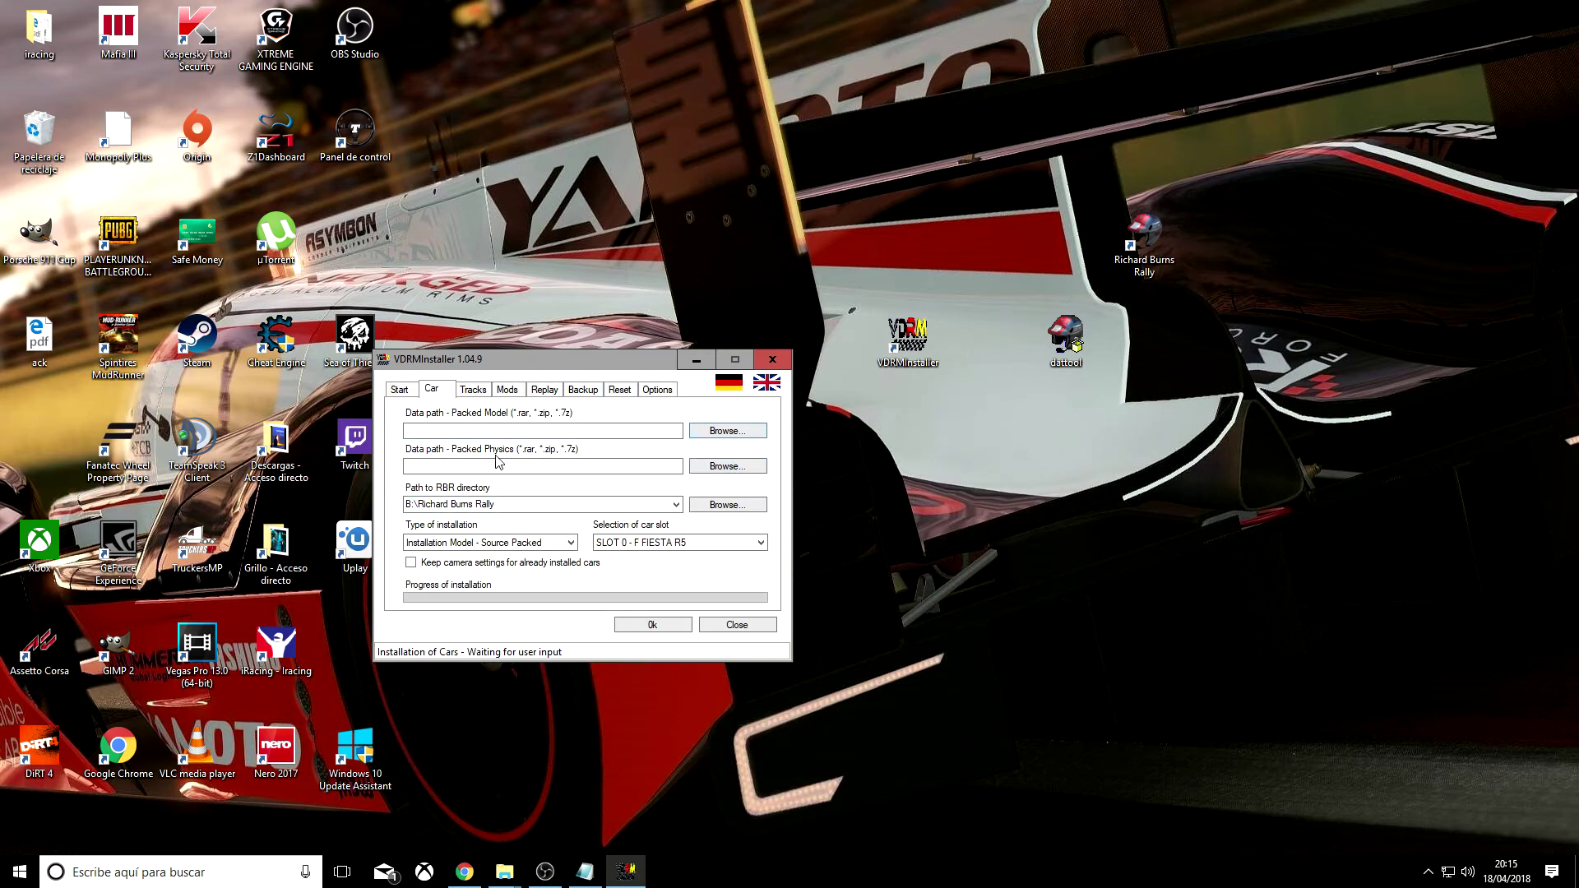
click(726, 467)
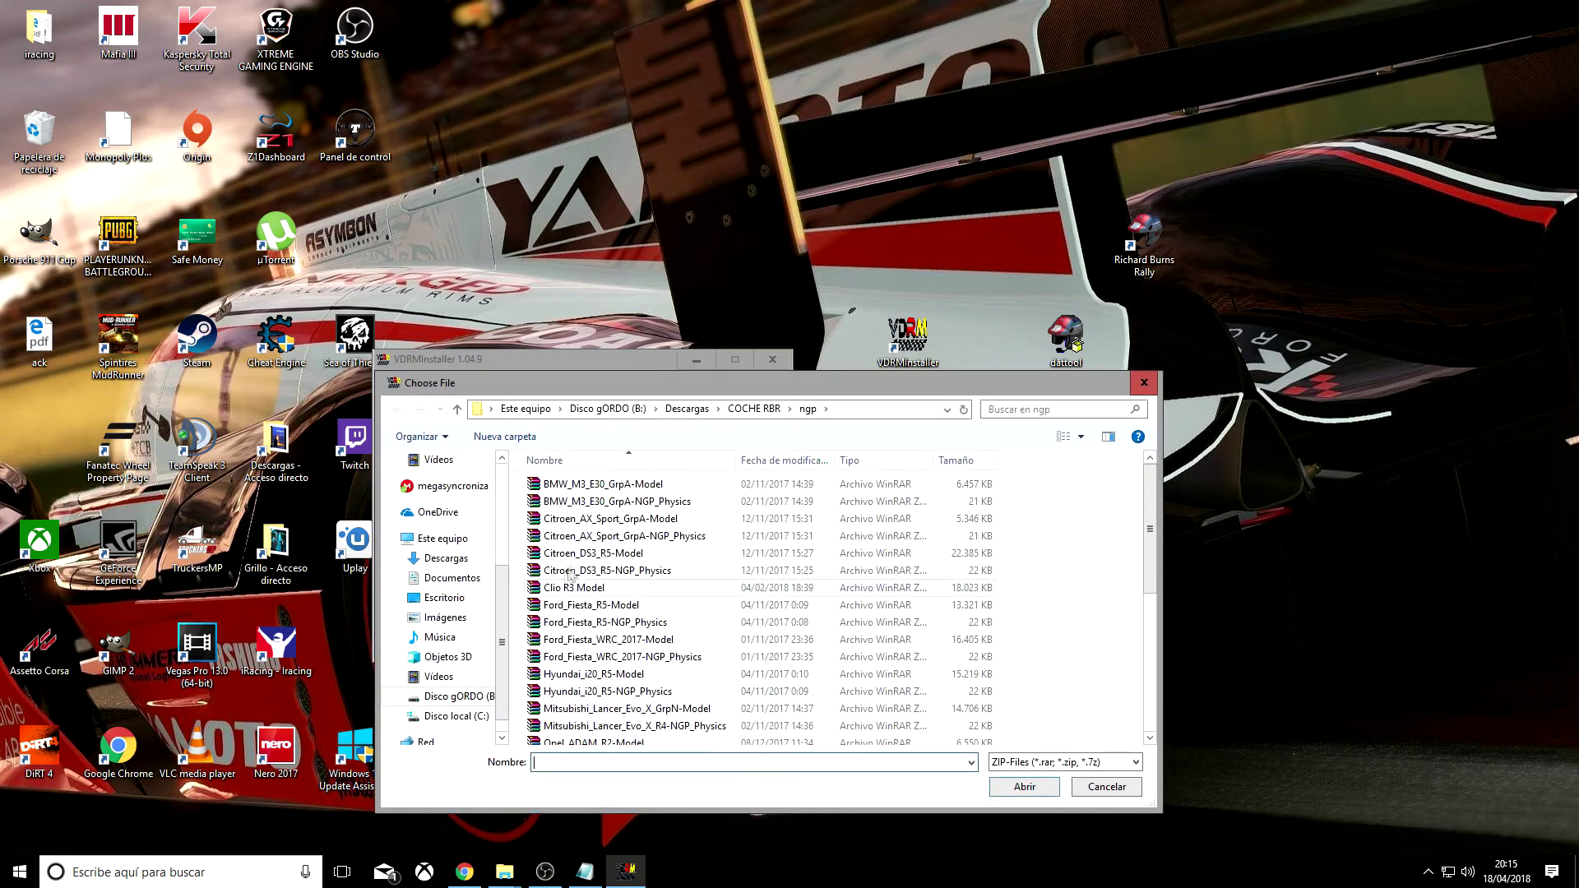
key(Escape)
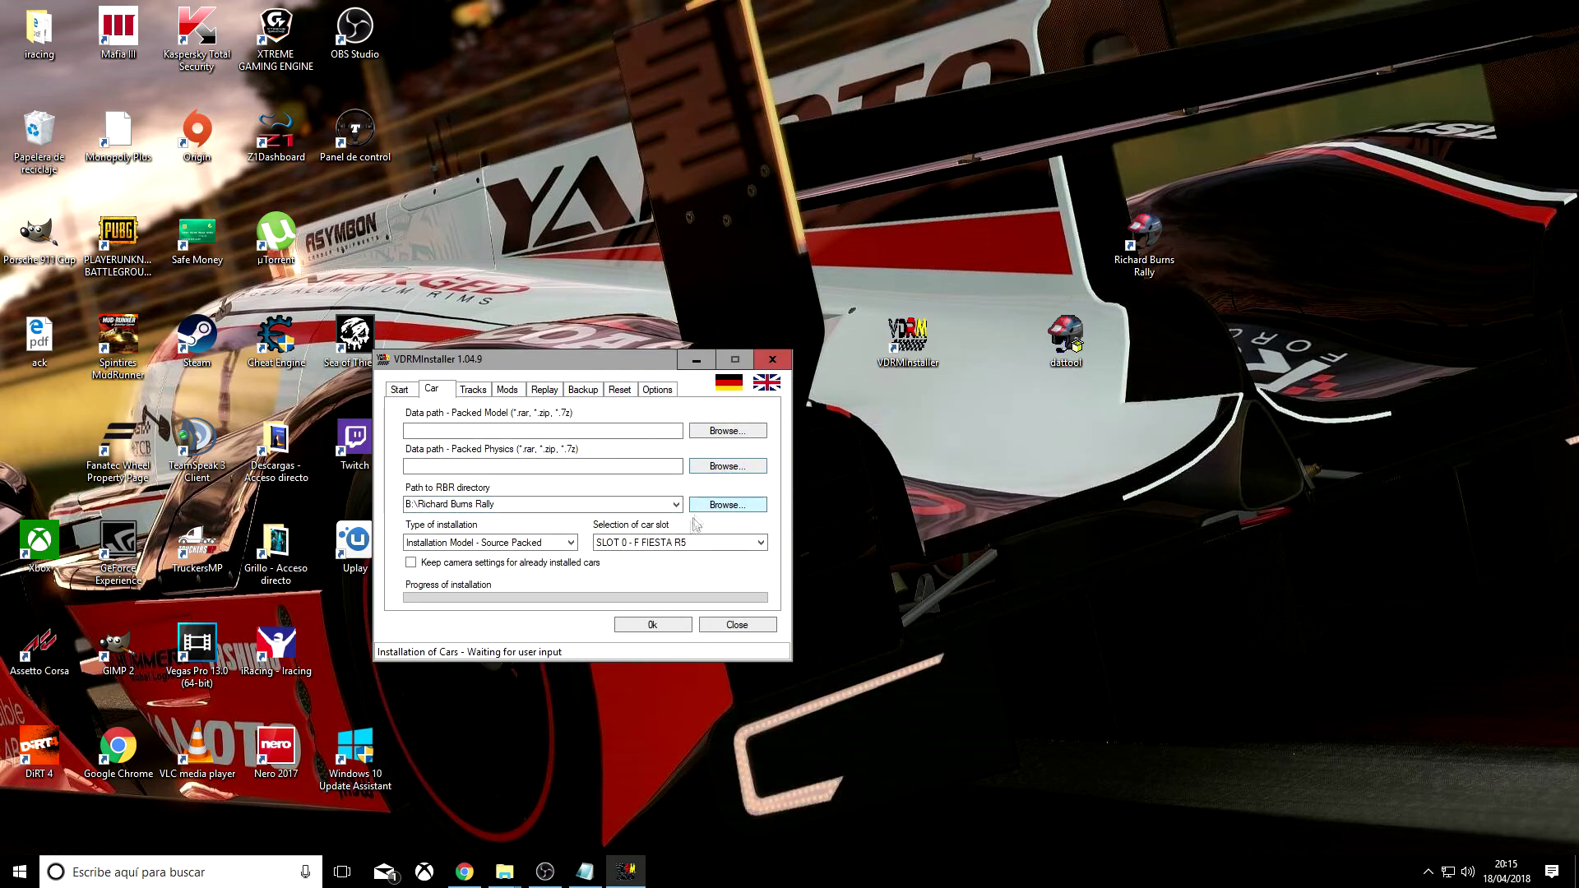
- Run the car installation for SLOT 0 - F FIESTA R5 with the type Installation Model - Source Packed
click(668, 543)
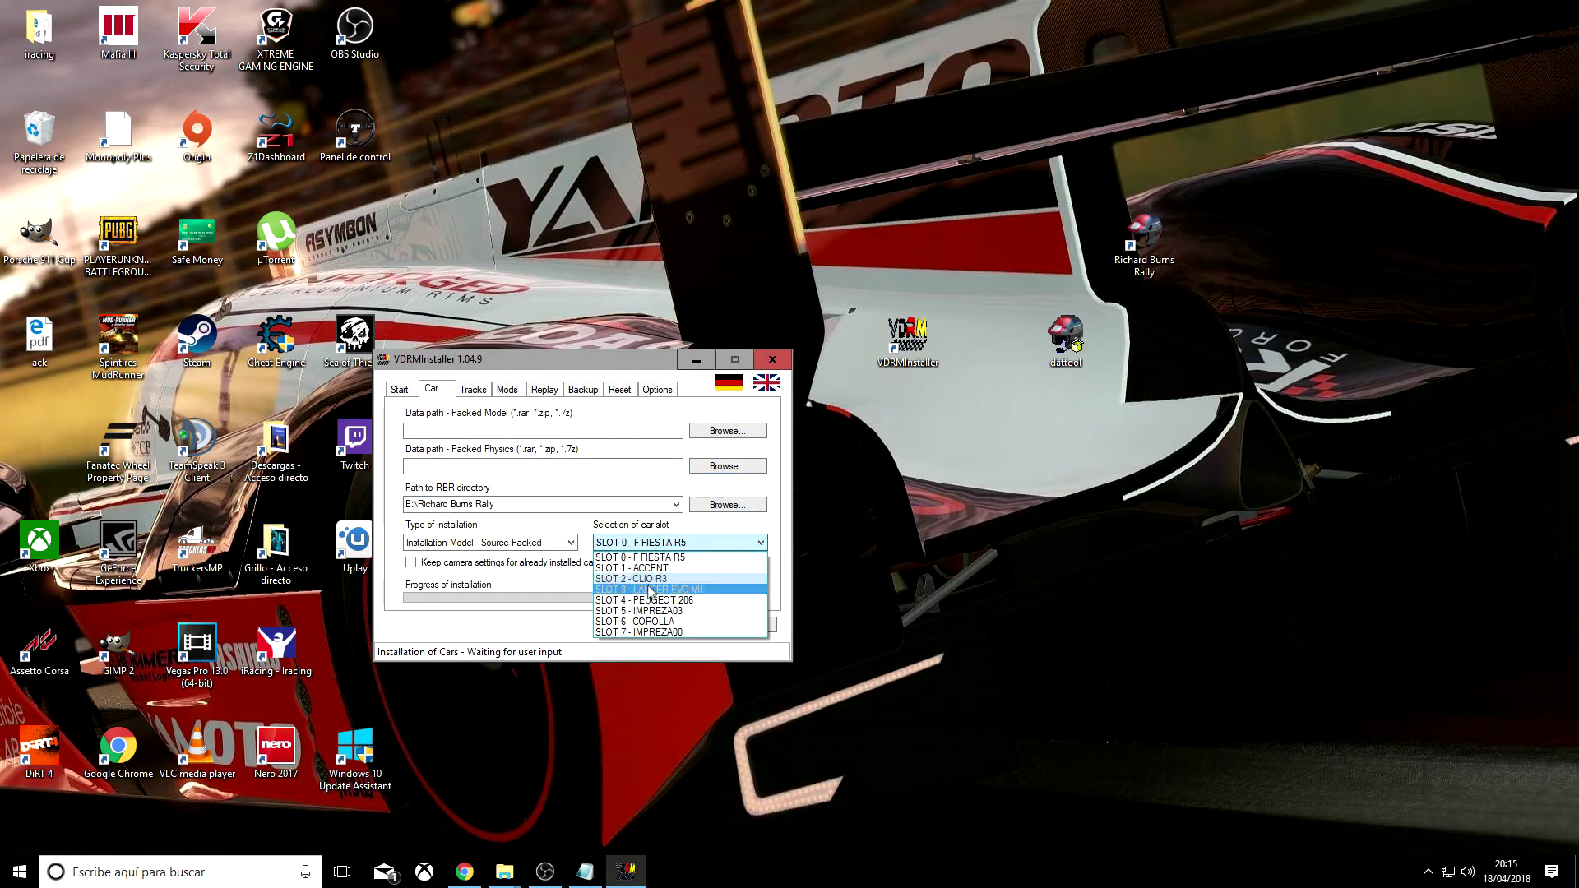
click(641, 558)
click(514, 545)
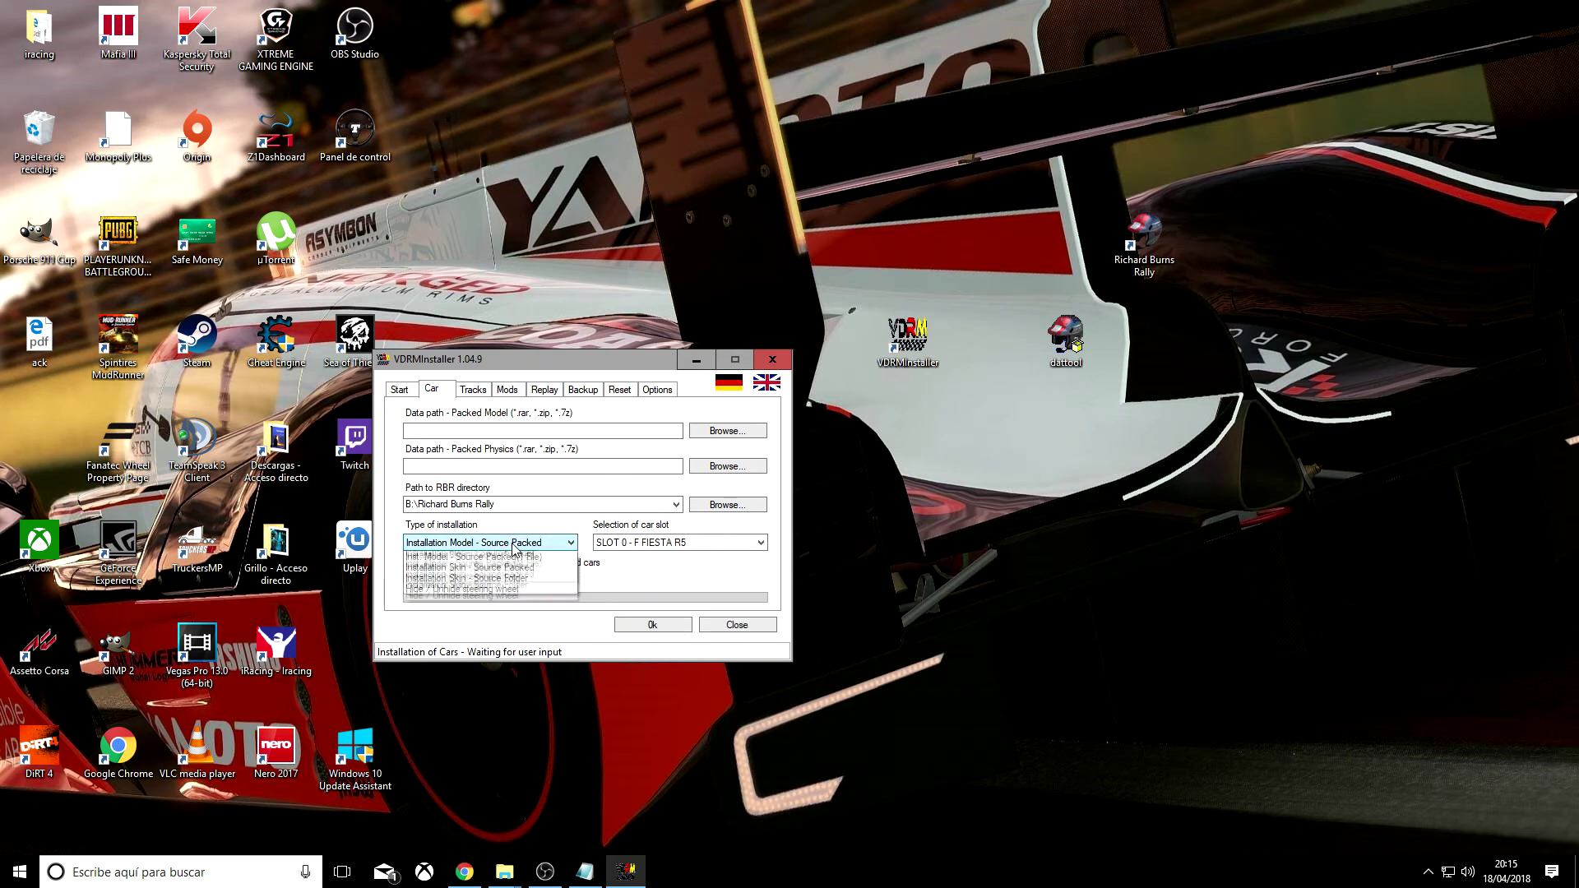
click(515, 546)
click(491, 548)
click(492, 558)
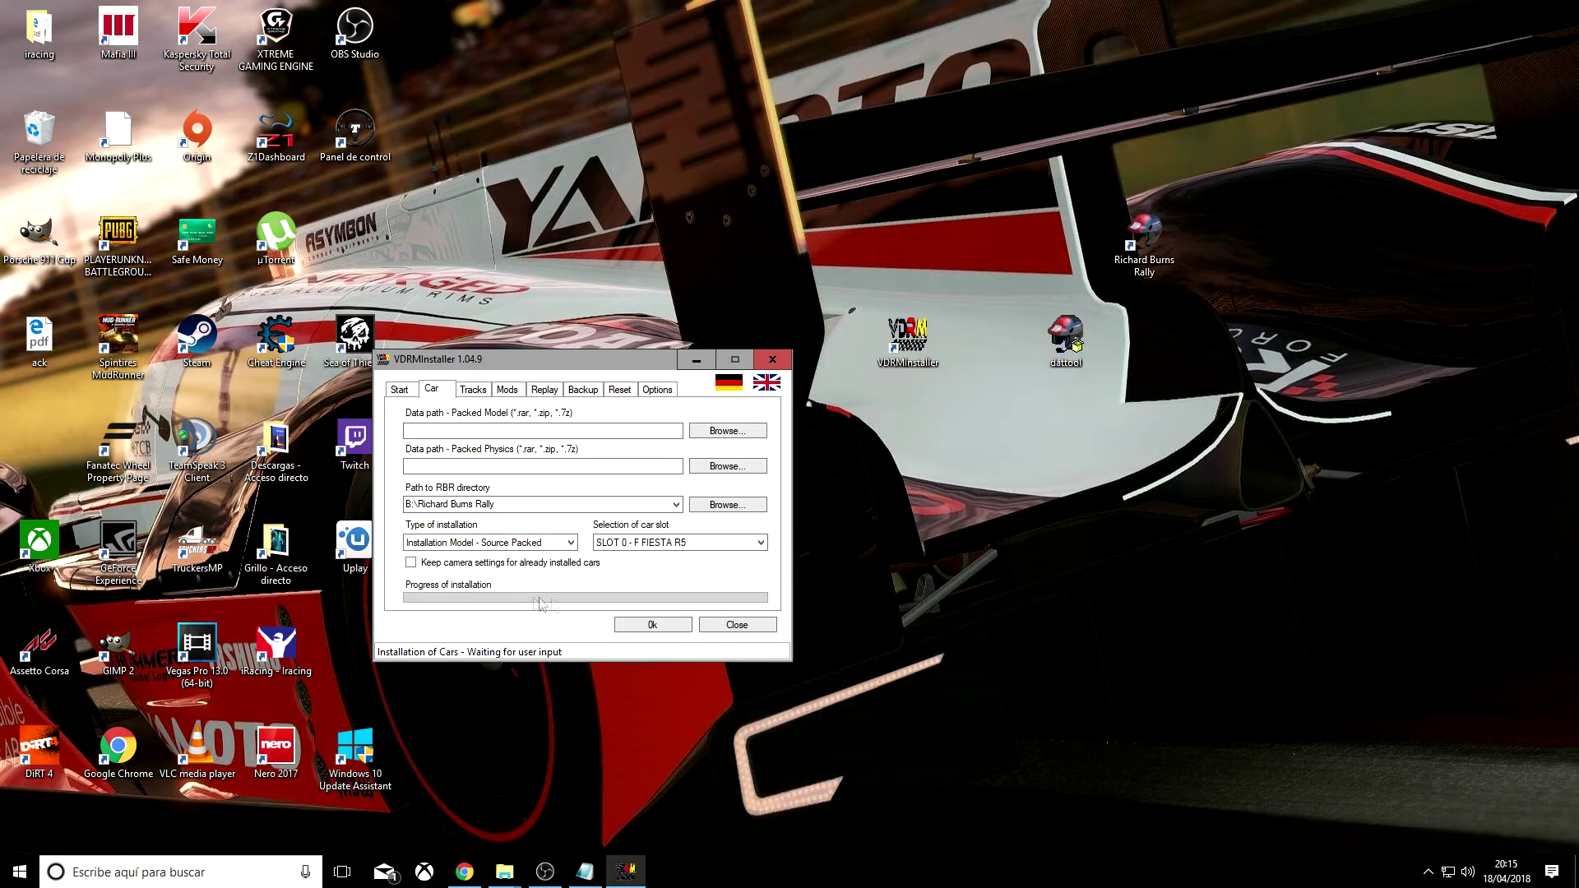
click(673, 630)
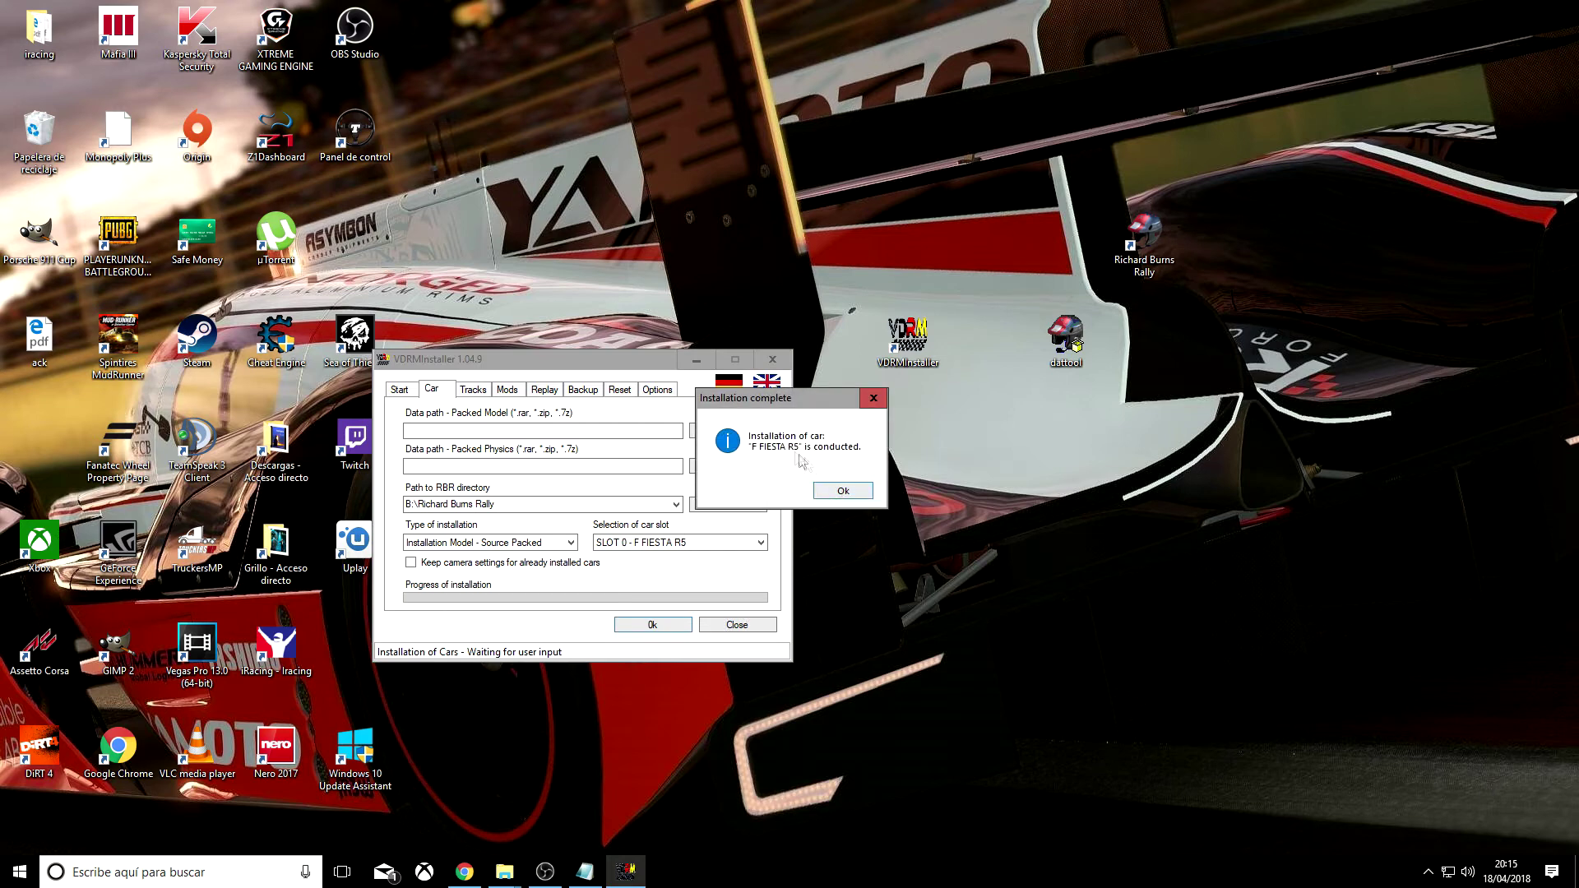
click(847, 492)
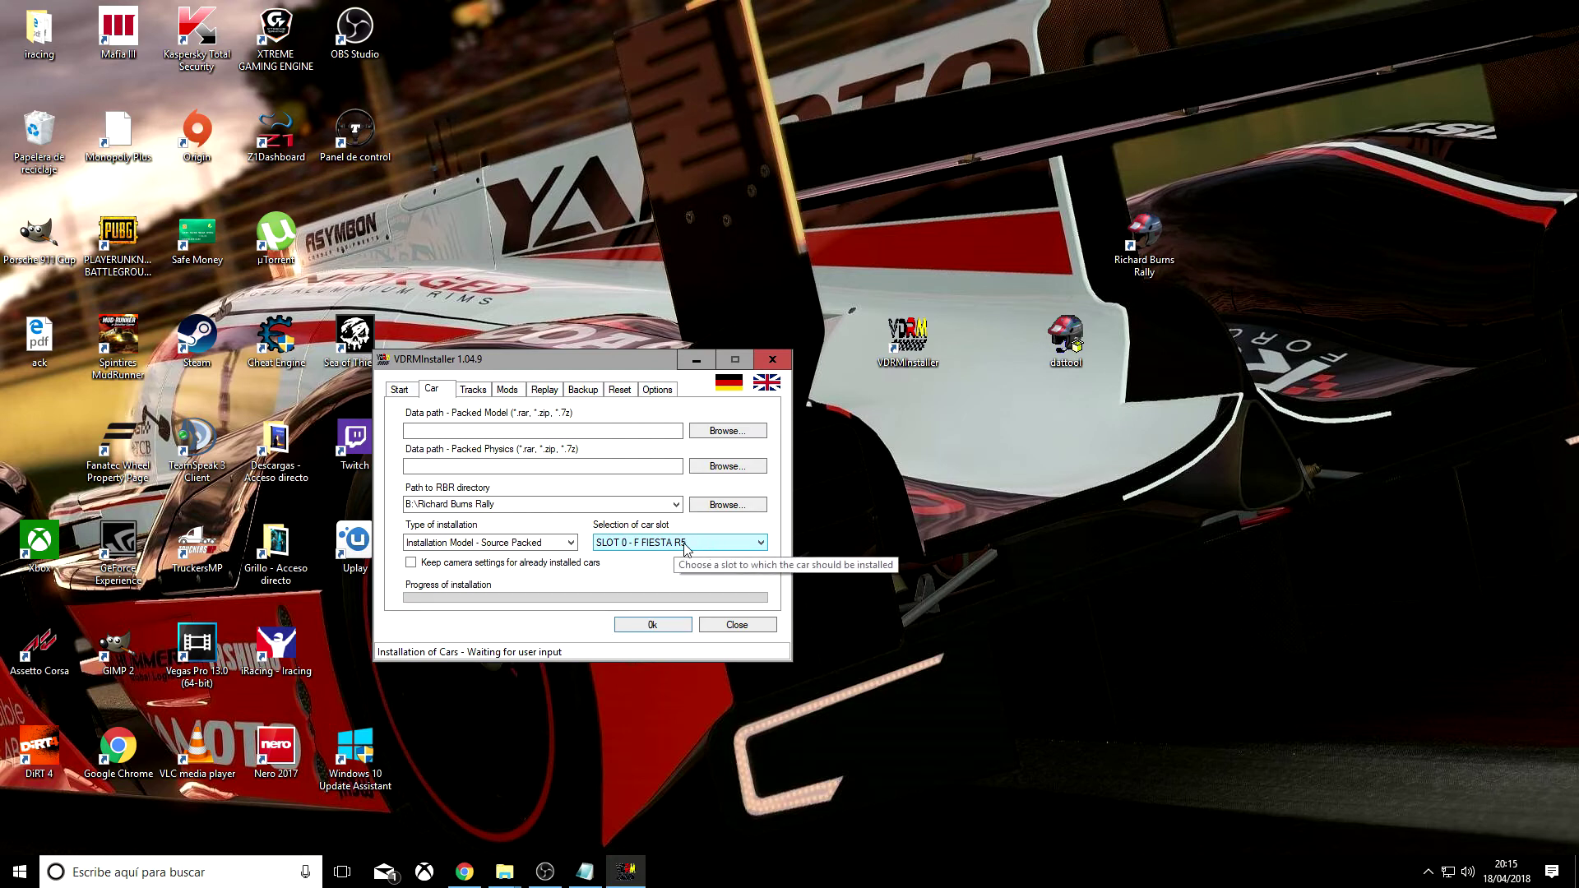
- Set the type of installation to Installation Skin - Source Packed
click(526, 542)
key(Down)
key(Down)
key(Down)
key(Down)
key(Down)
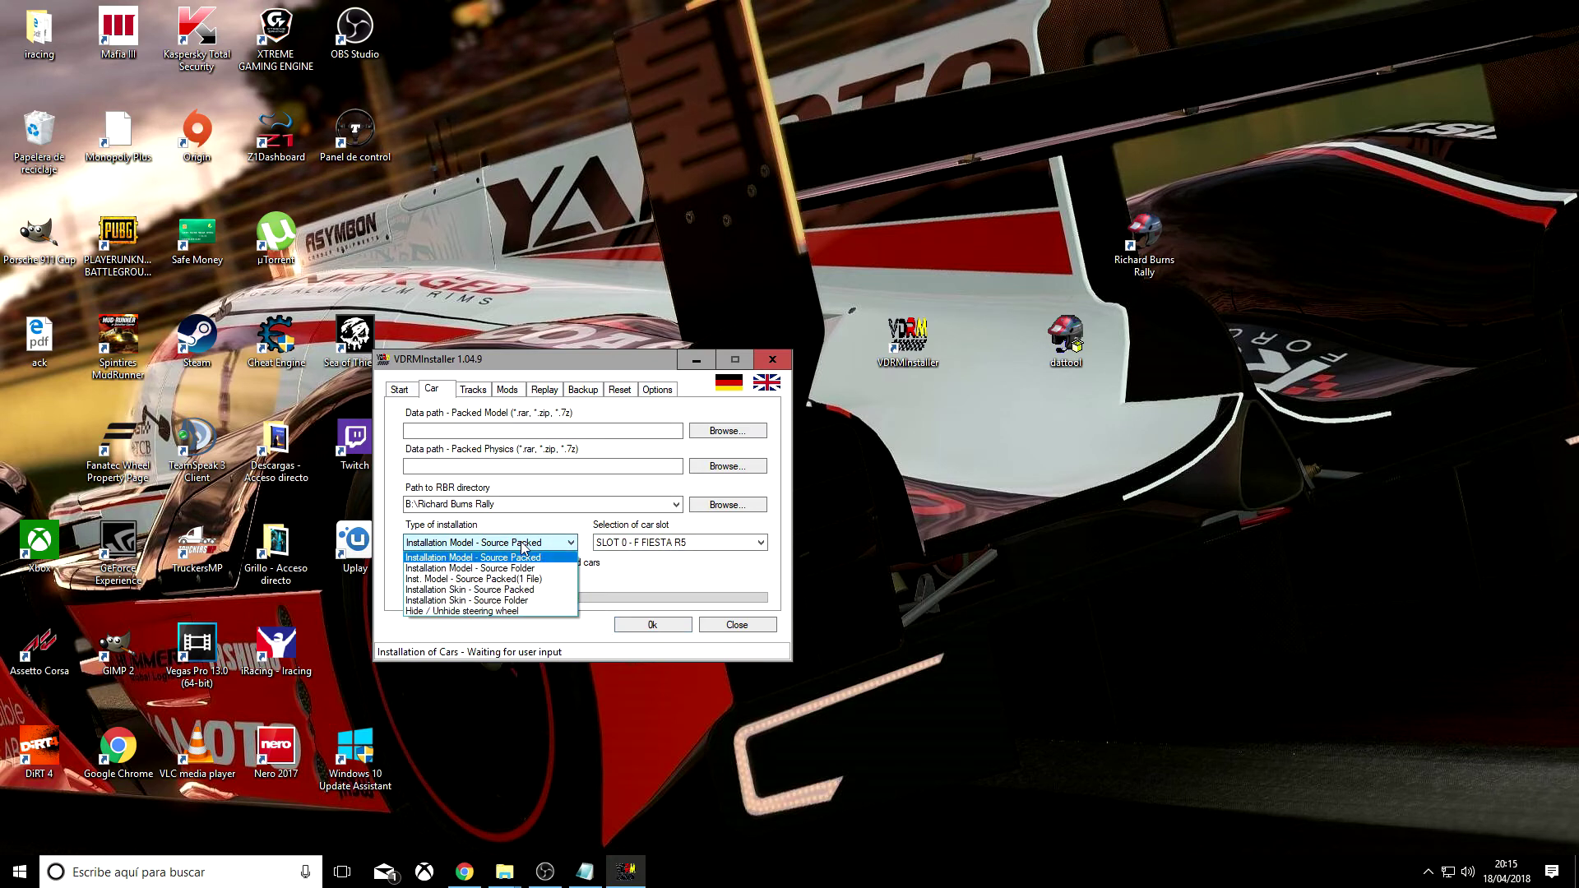
click(475, 590)
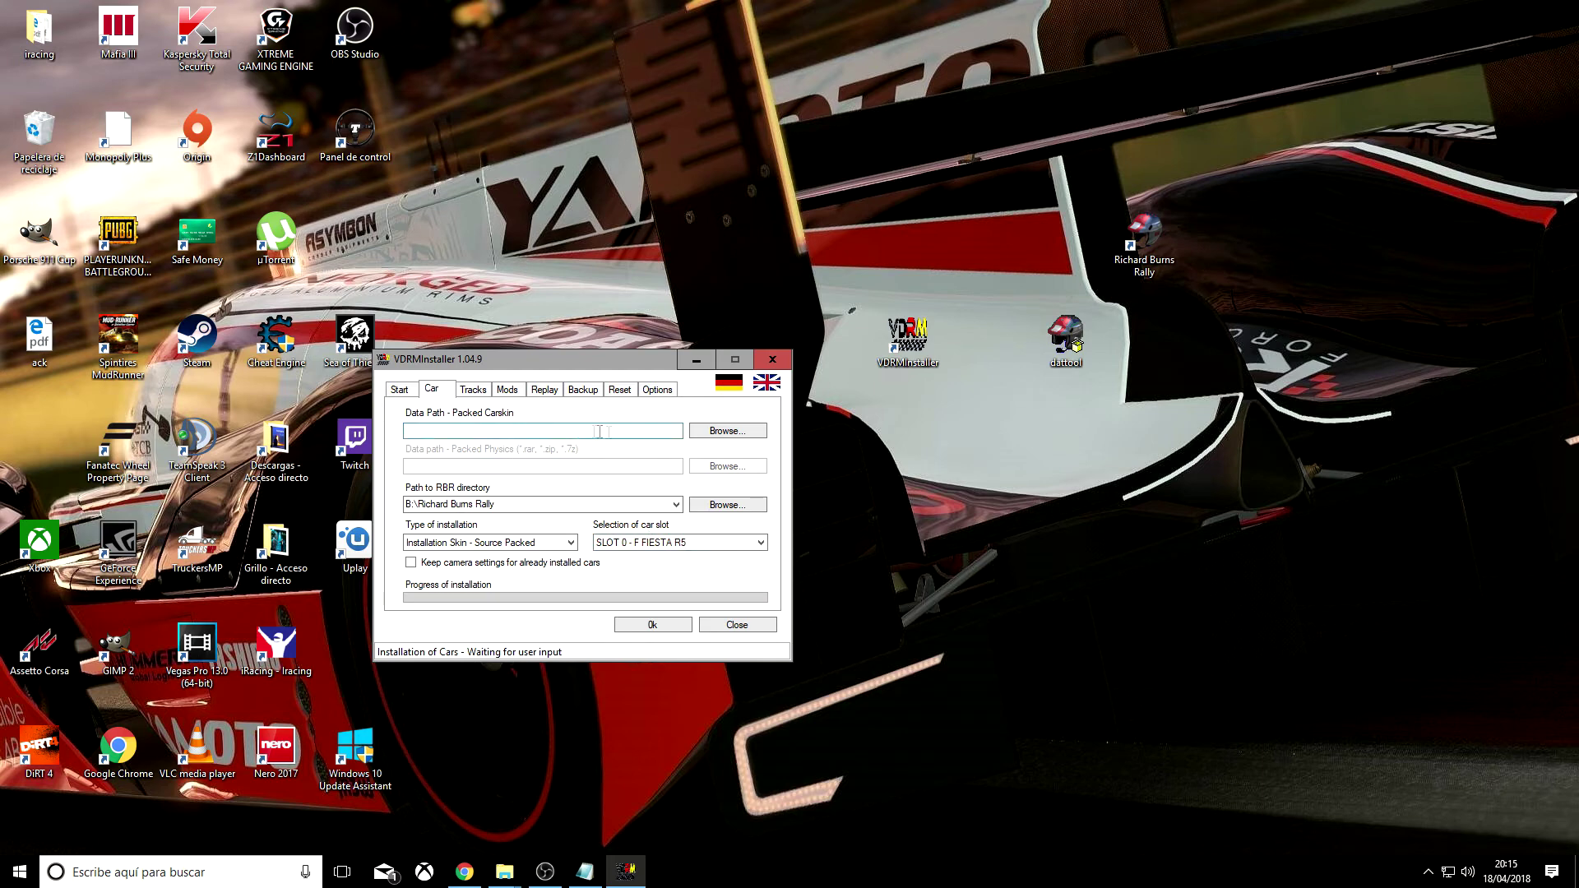
- Change the type of installation to Hide / Unhide steering wheel and choose Hide
click(510, 543)
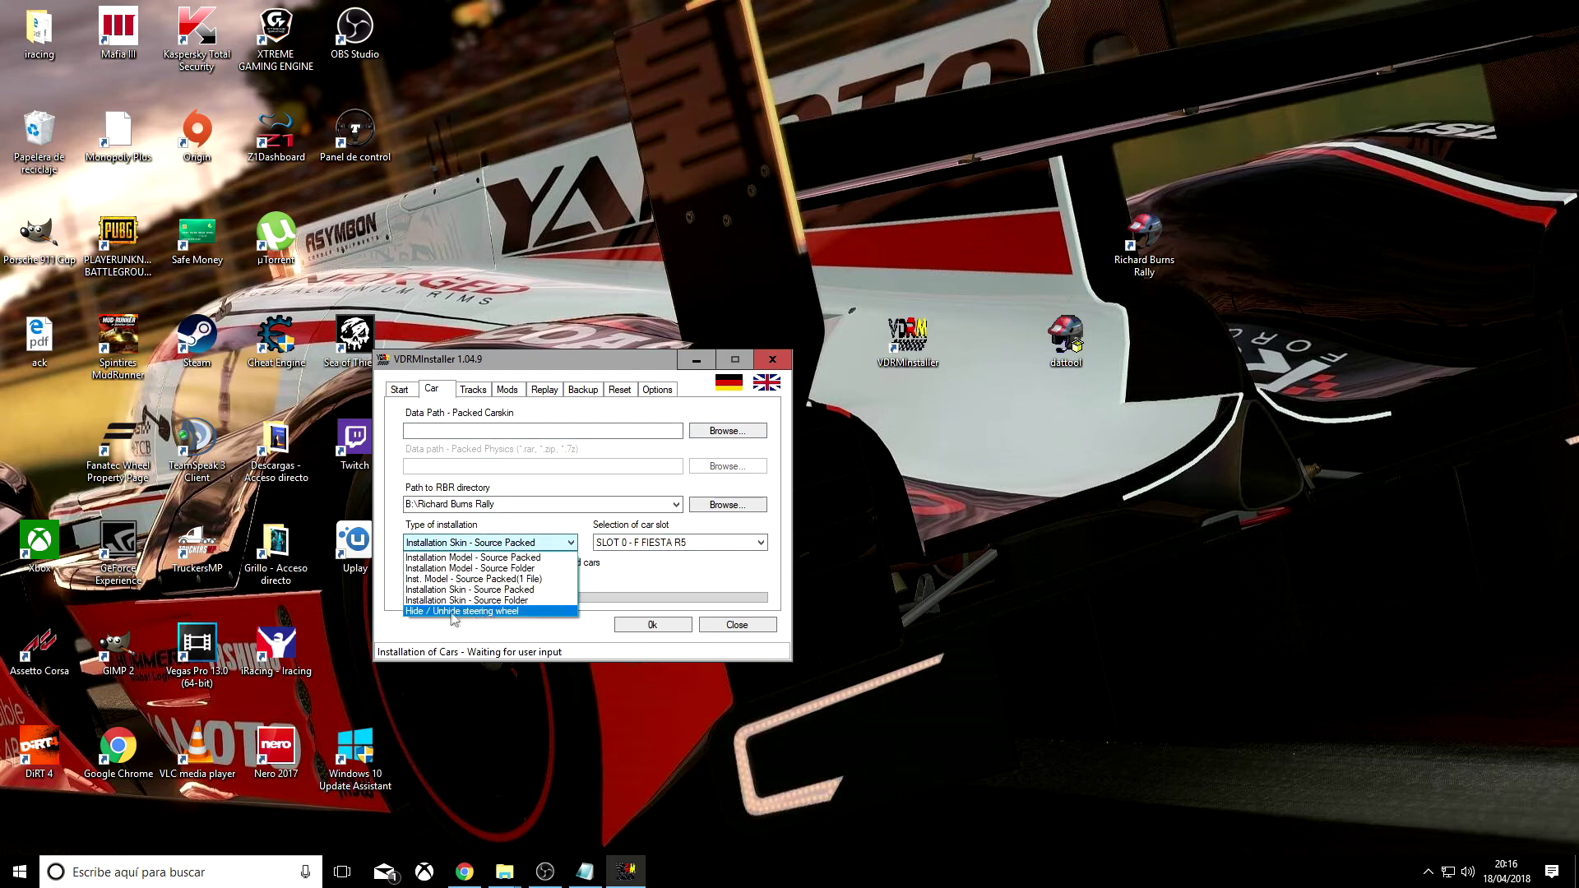
click(489, 611)
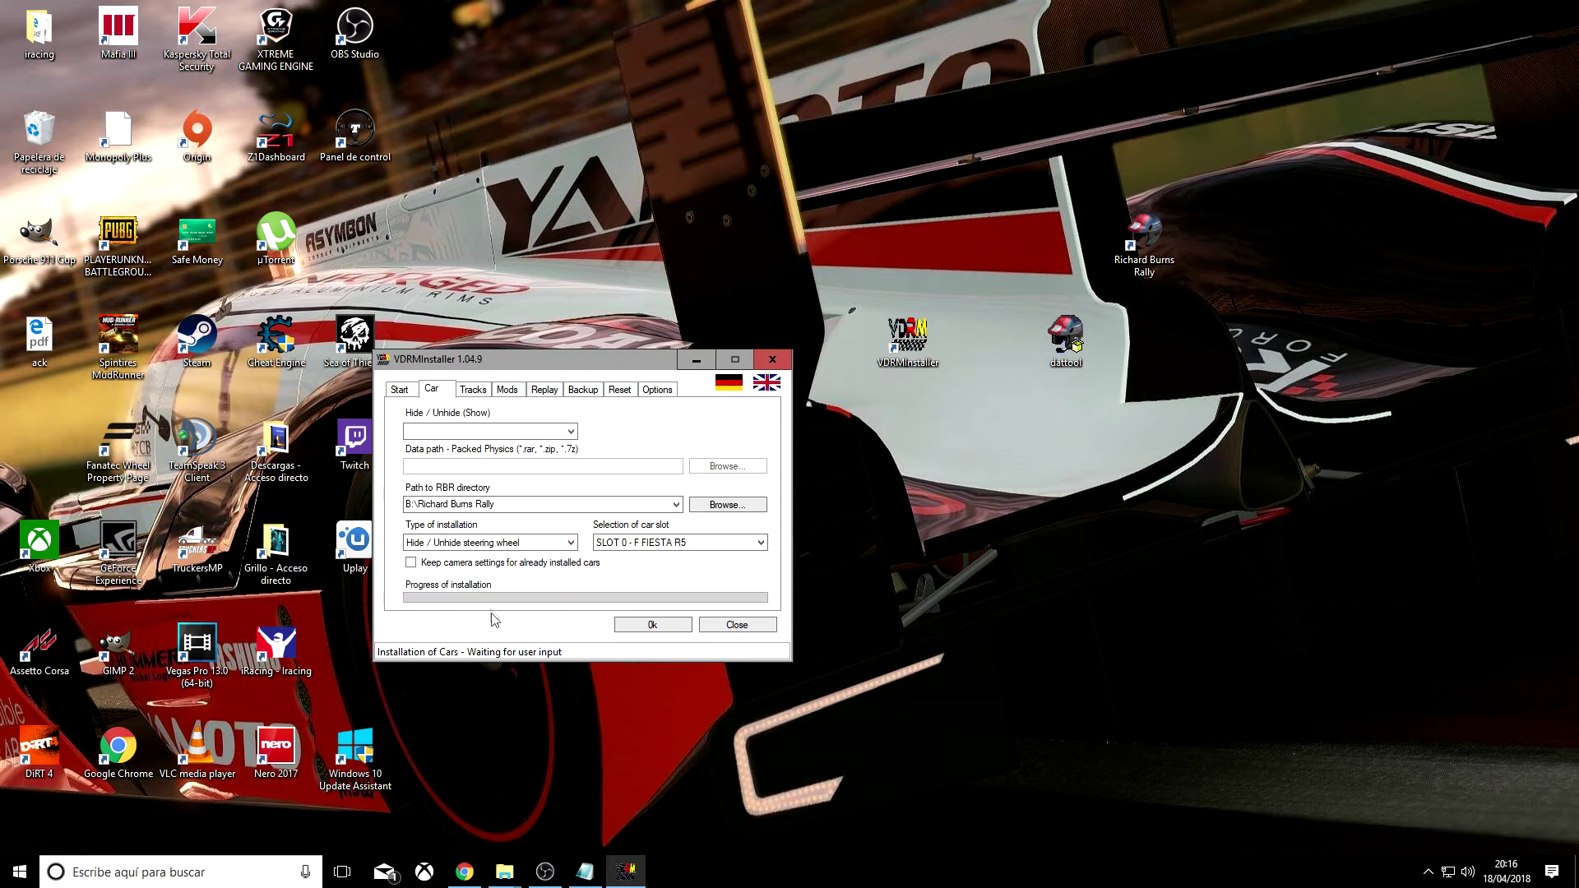
click(445, 432)
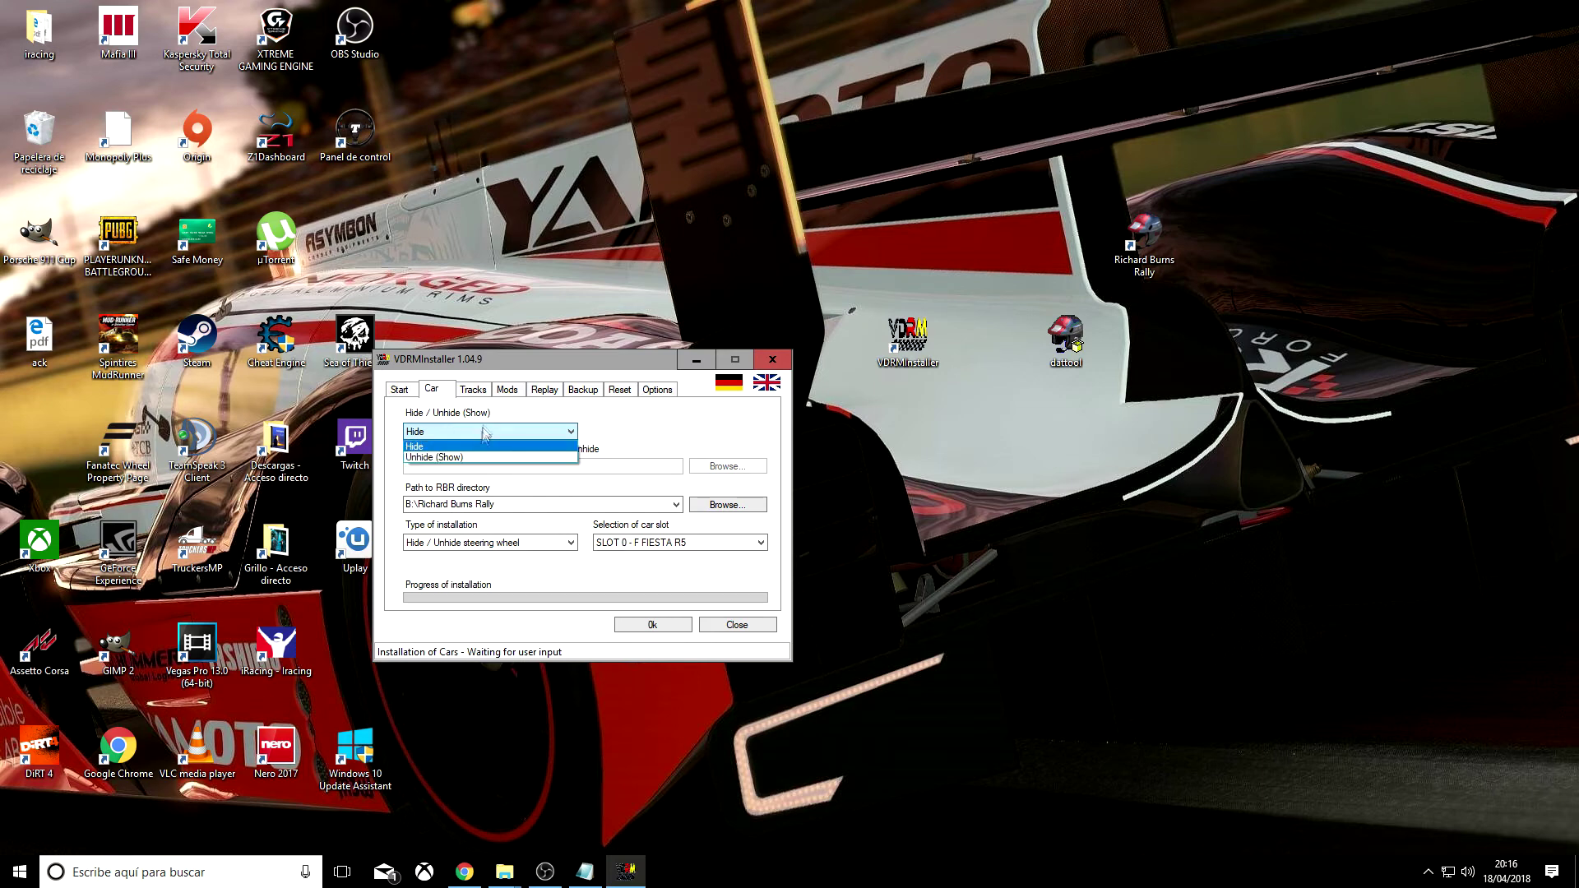
click(516, 446)
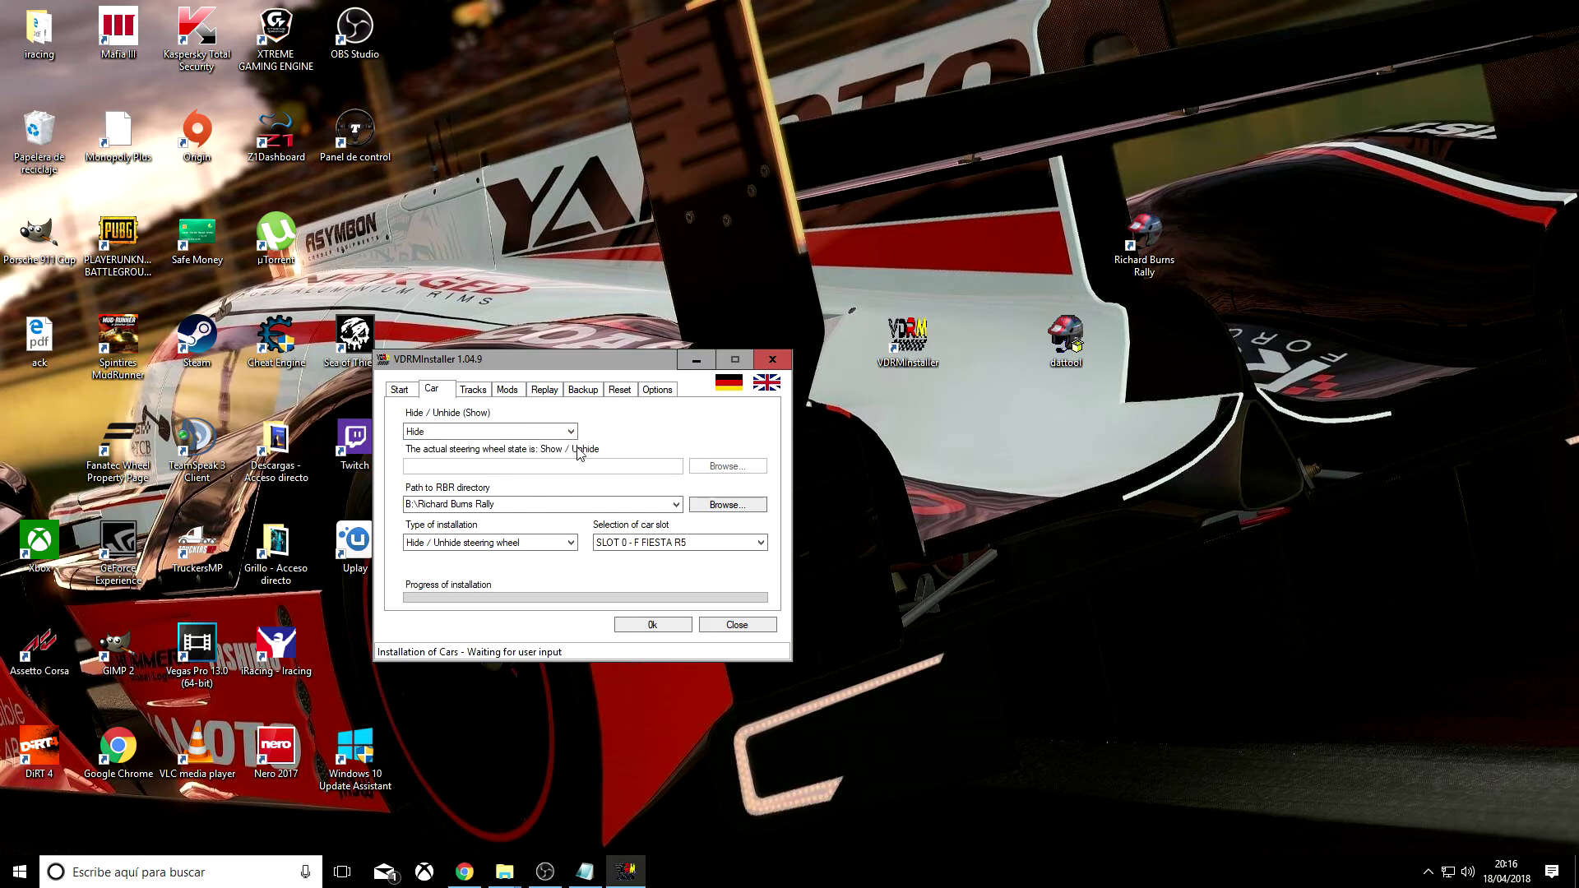
- Look through the installer's Tracks, Mods, Replay, Backup and Options pages, and close VDRMInstaller
click(474, 390)
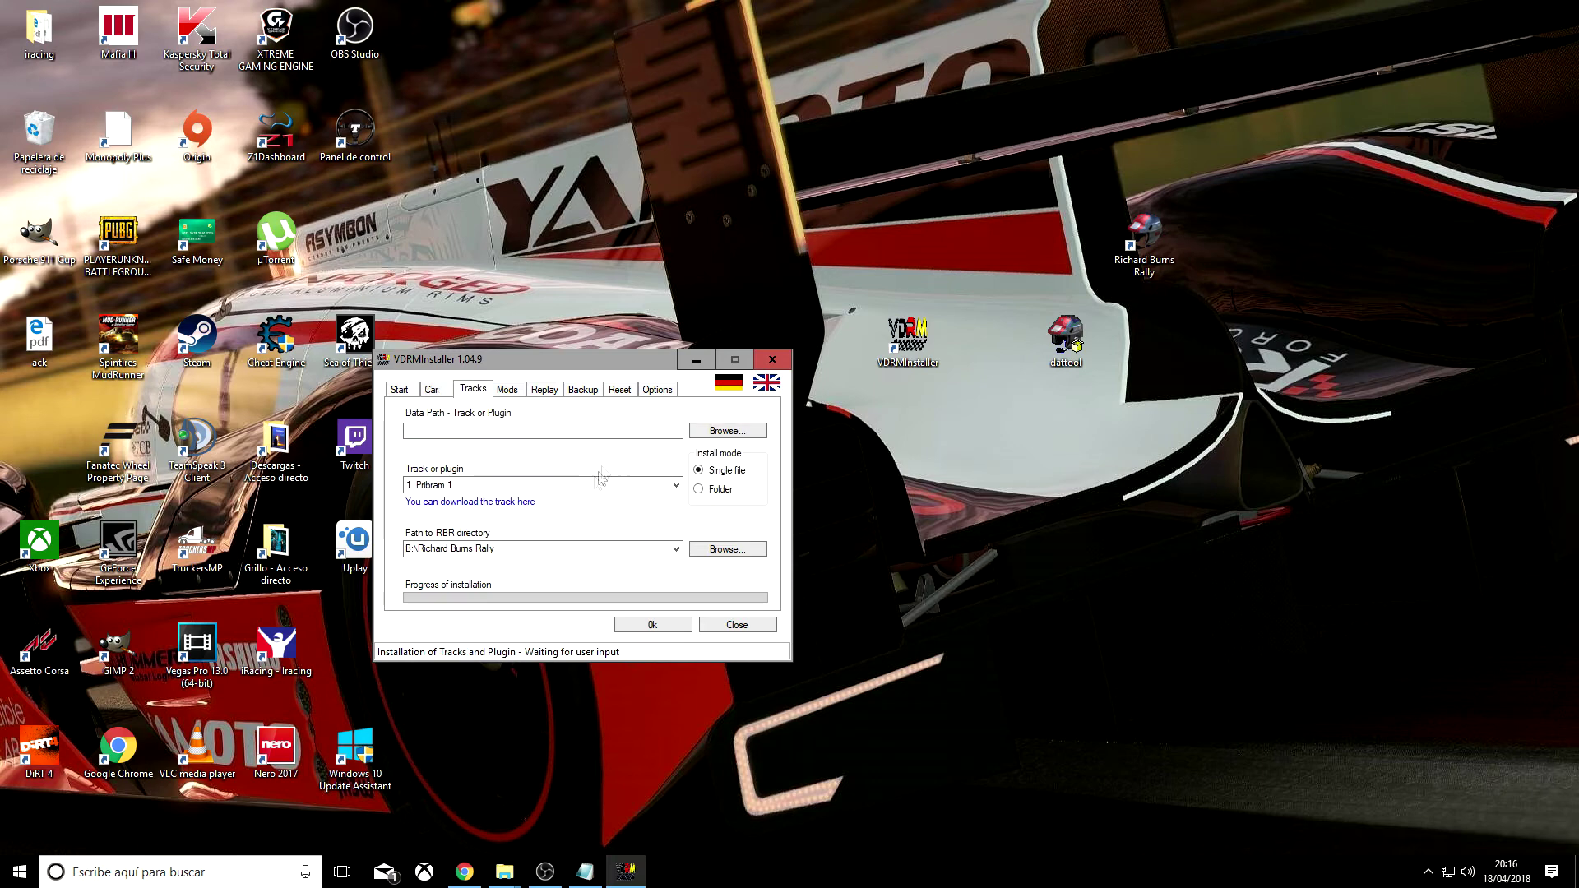
click(520, 393)
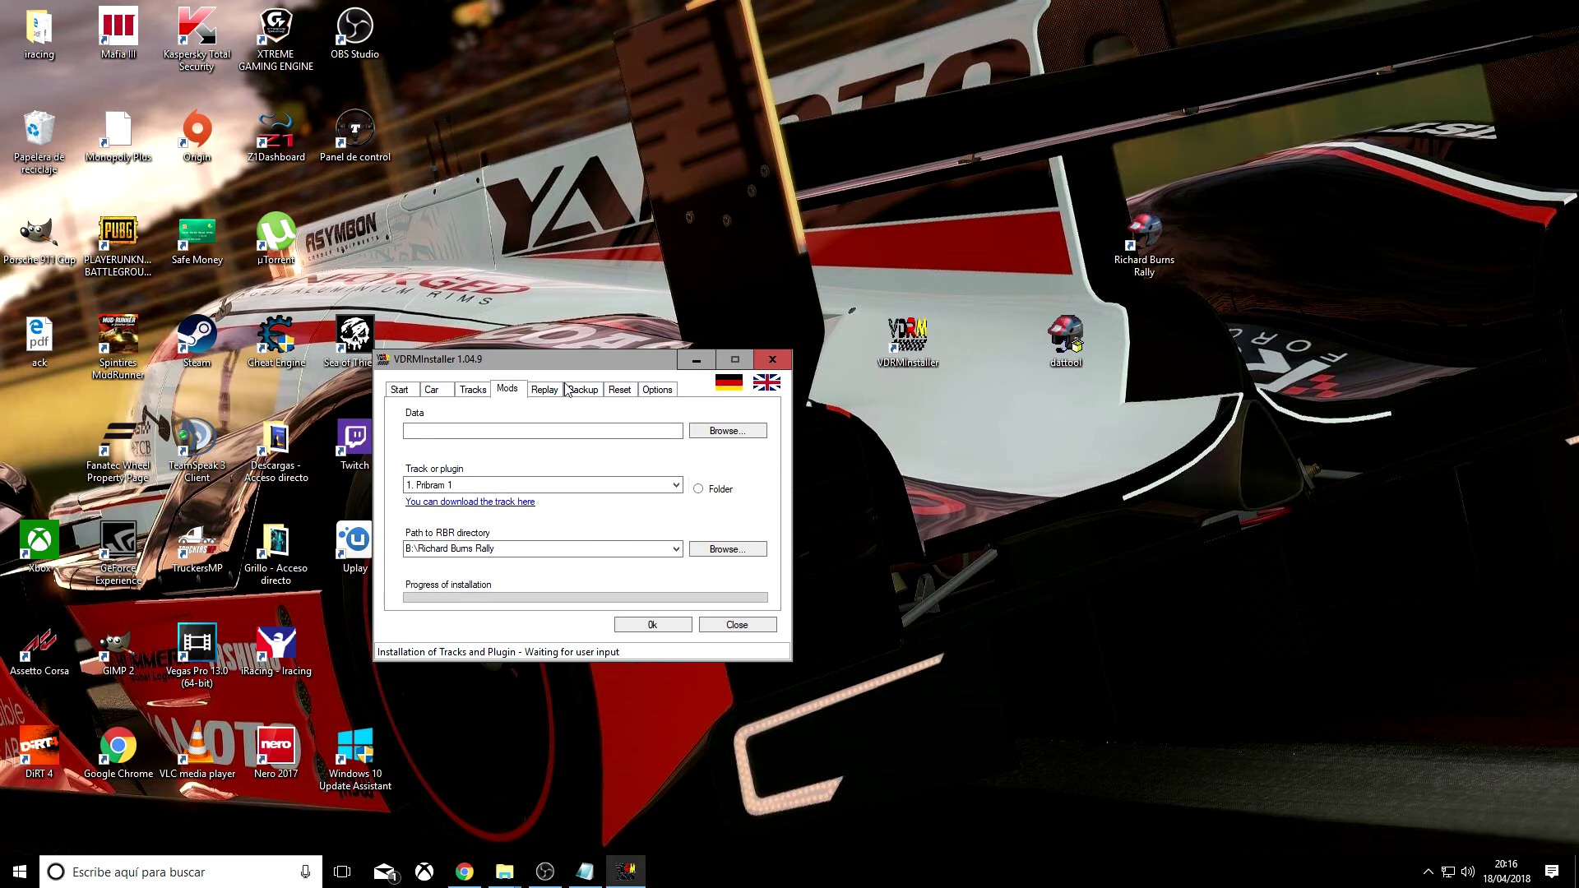
click(556, 395)
click(579, 393)
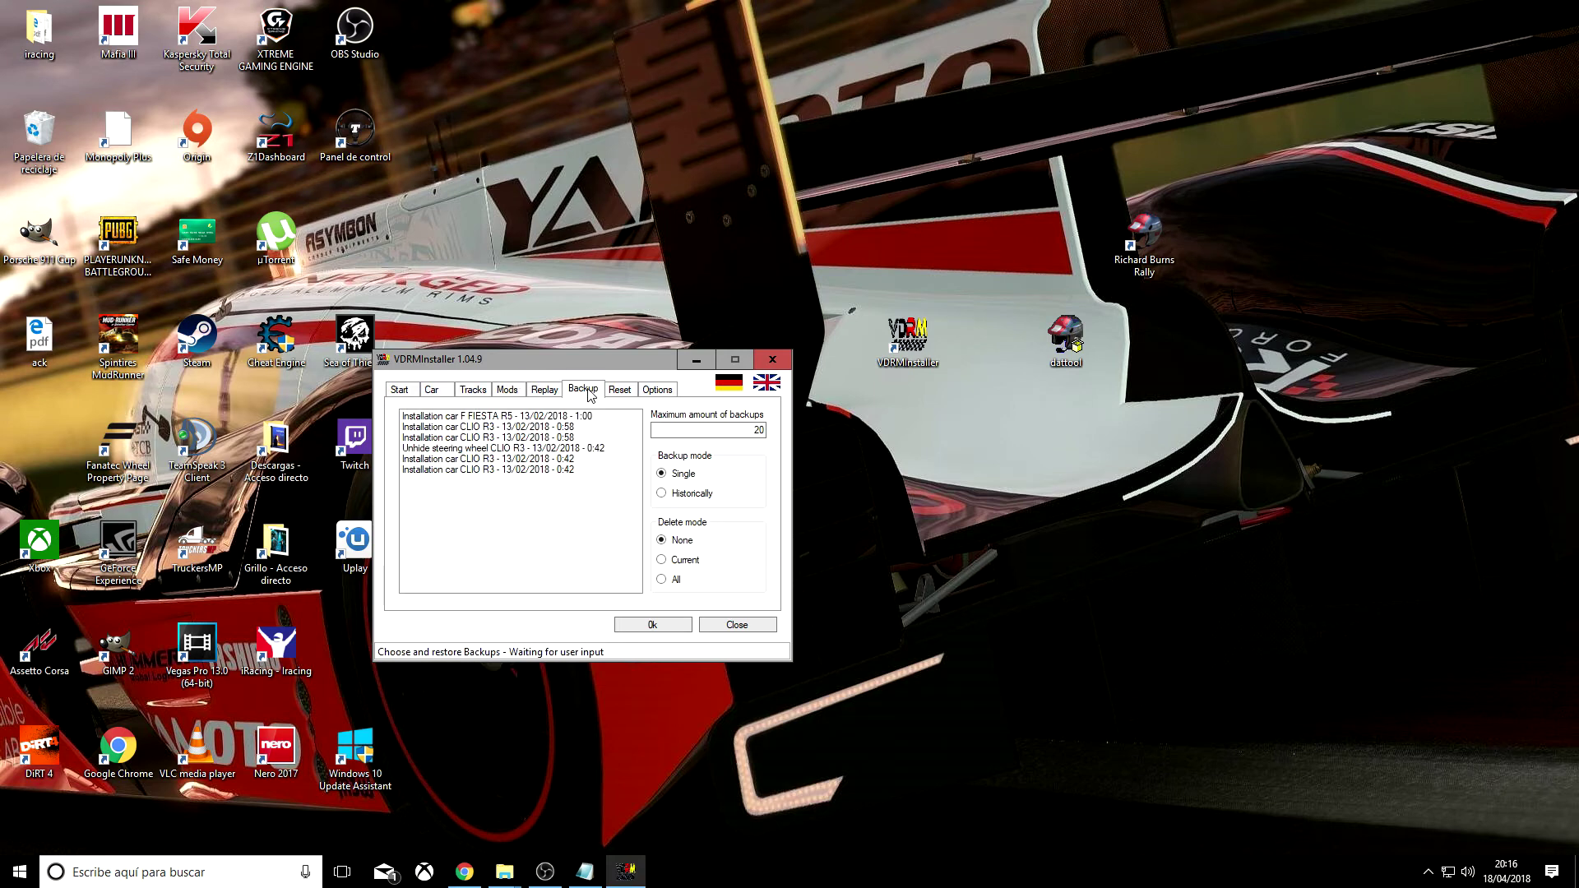
click(657, 393)
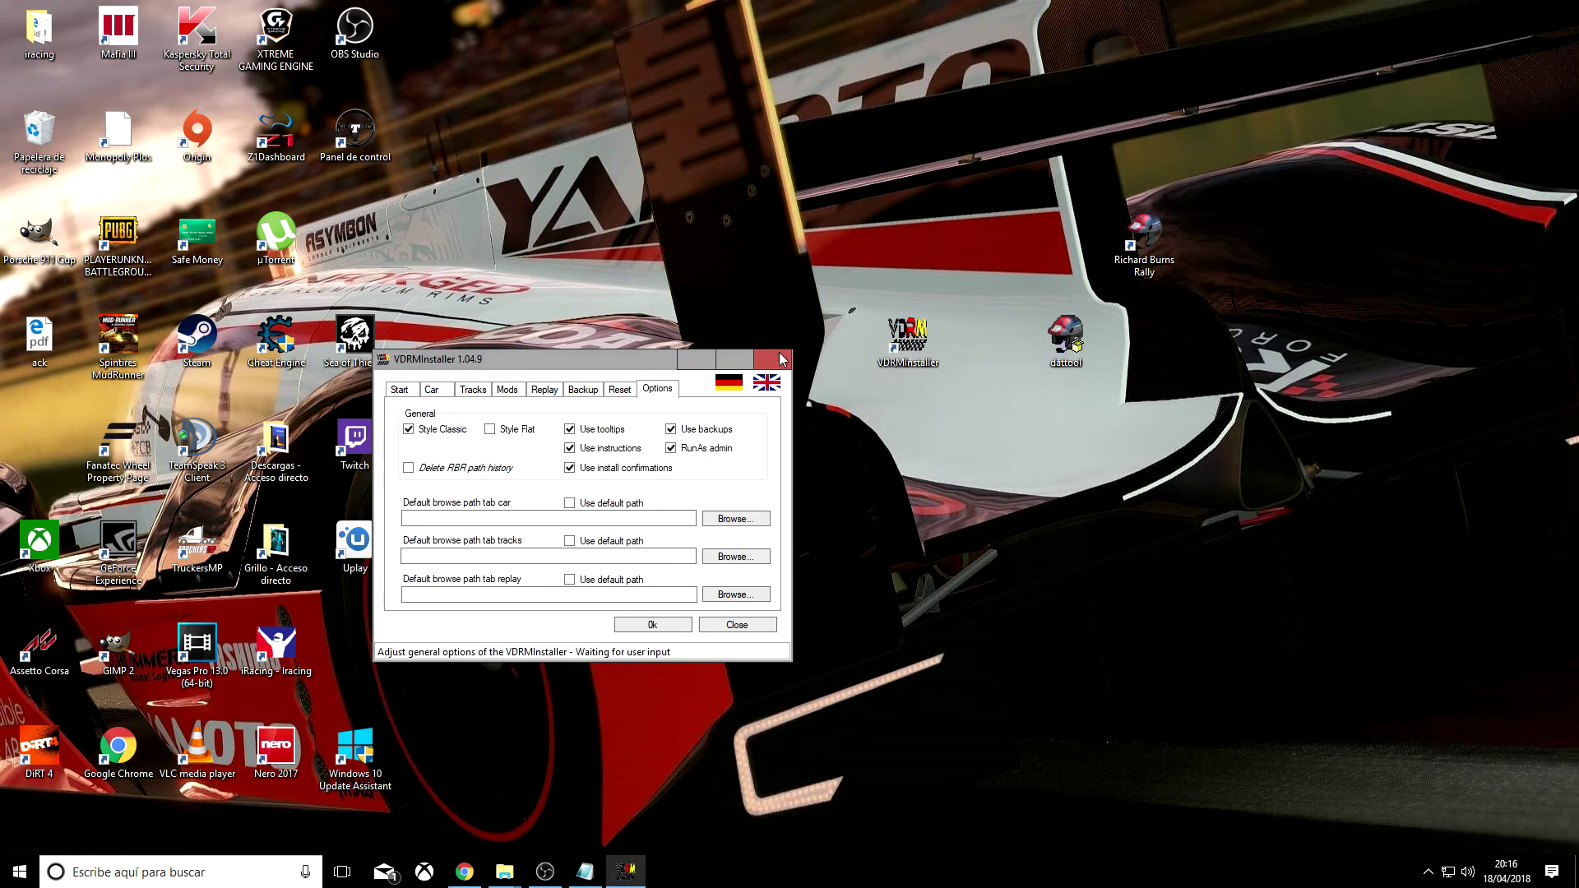
click(773, 359)
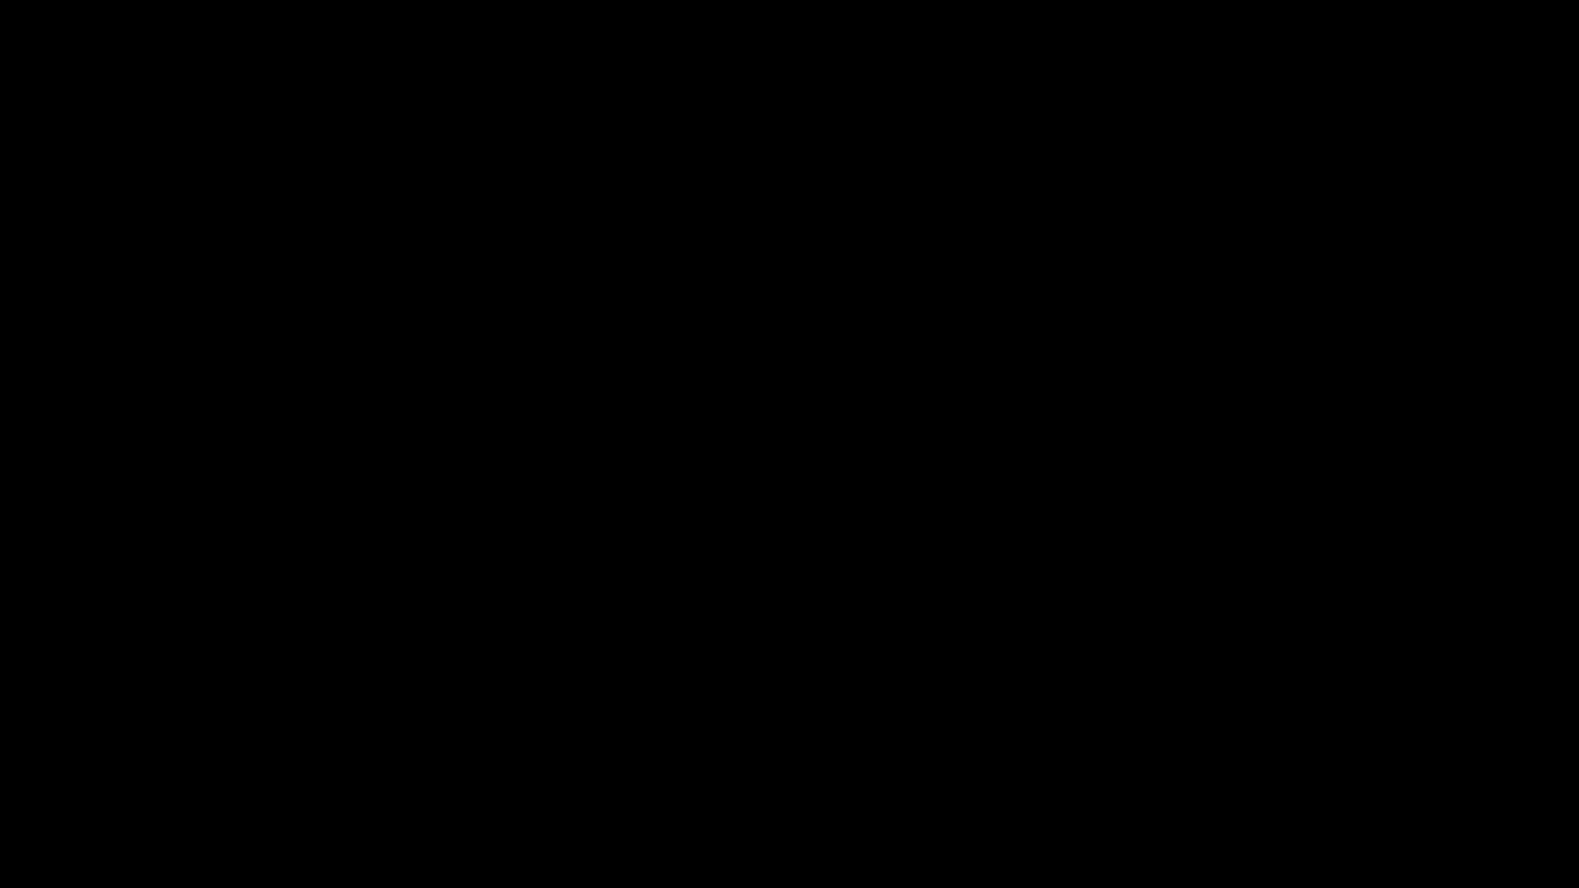
- Switch to Richard Burns Rally, accept the loaded driver profile and open the main options
key(Return)
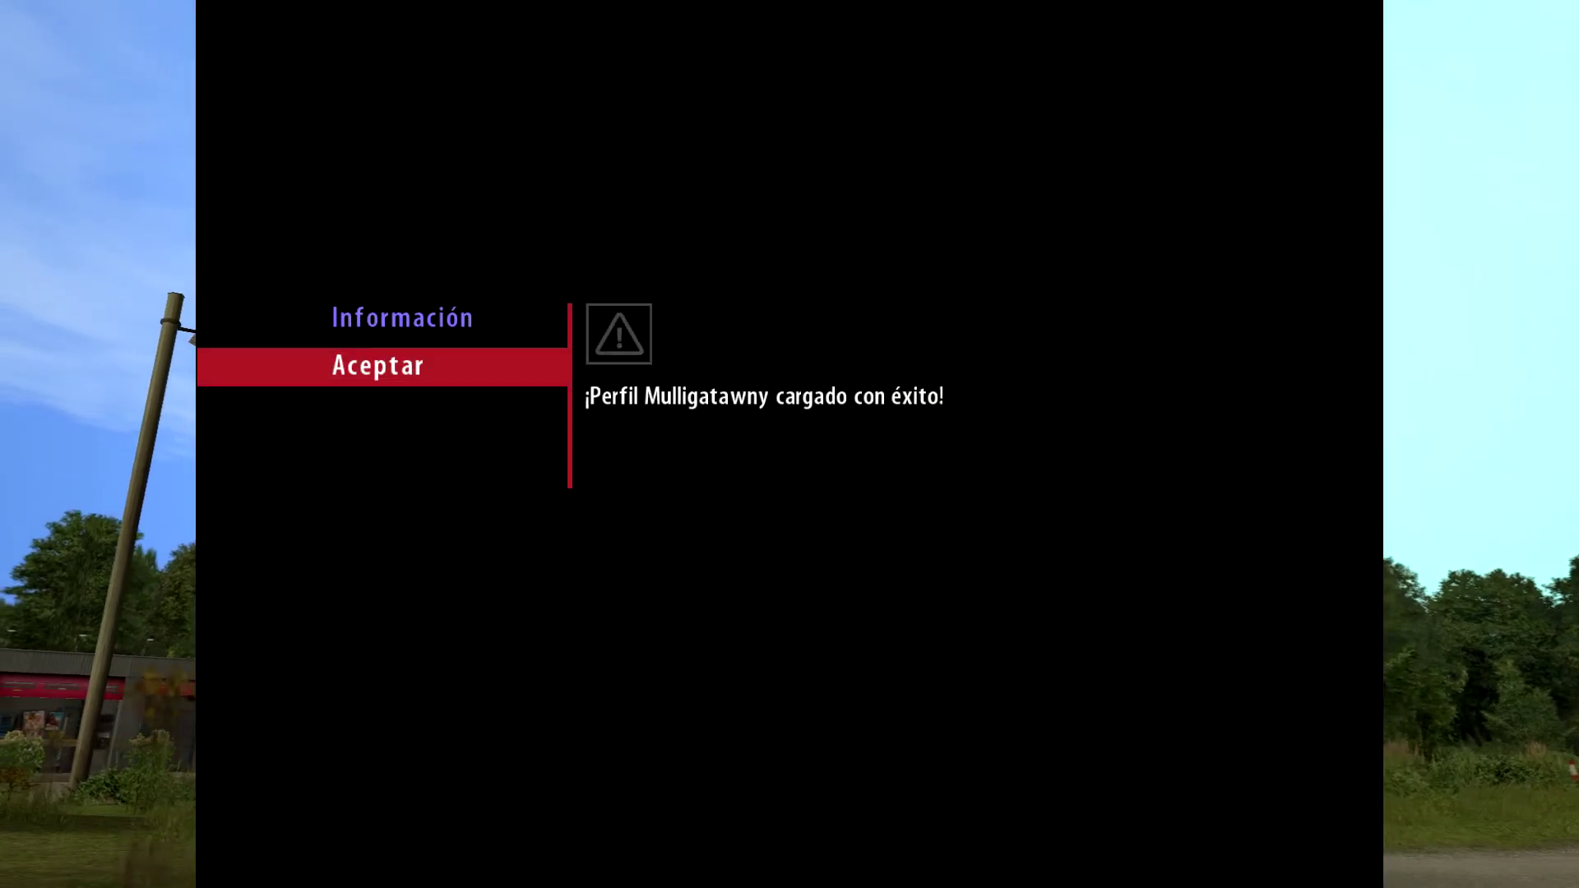
key(Return)
key(Down)
key(Down)
key(Down)
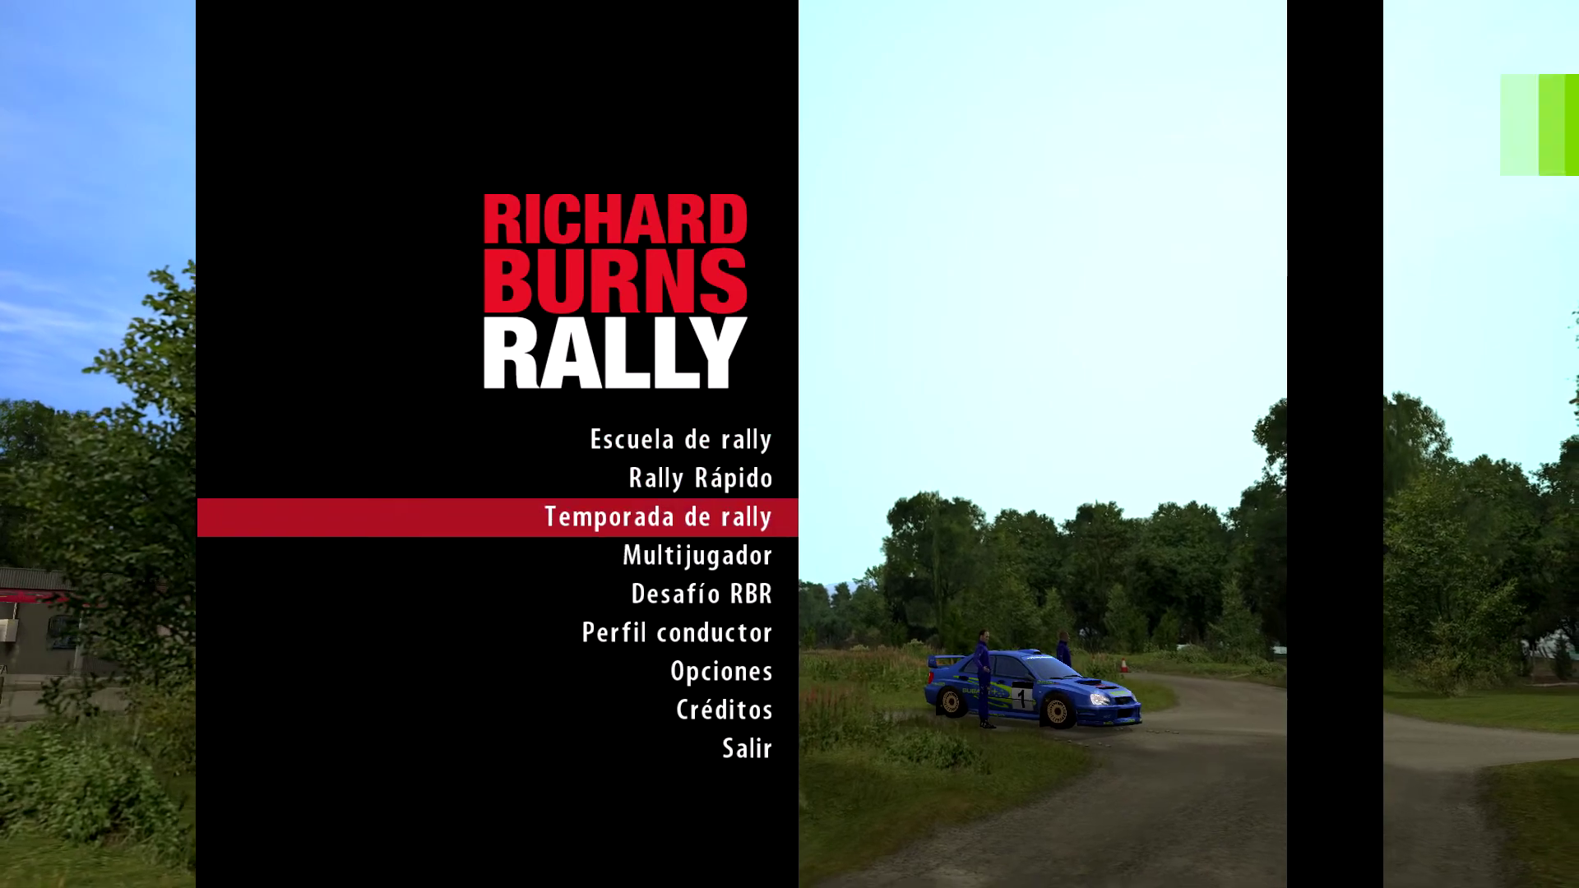
key(Down)
key(Down)
key(Down)
key(Return)
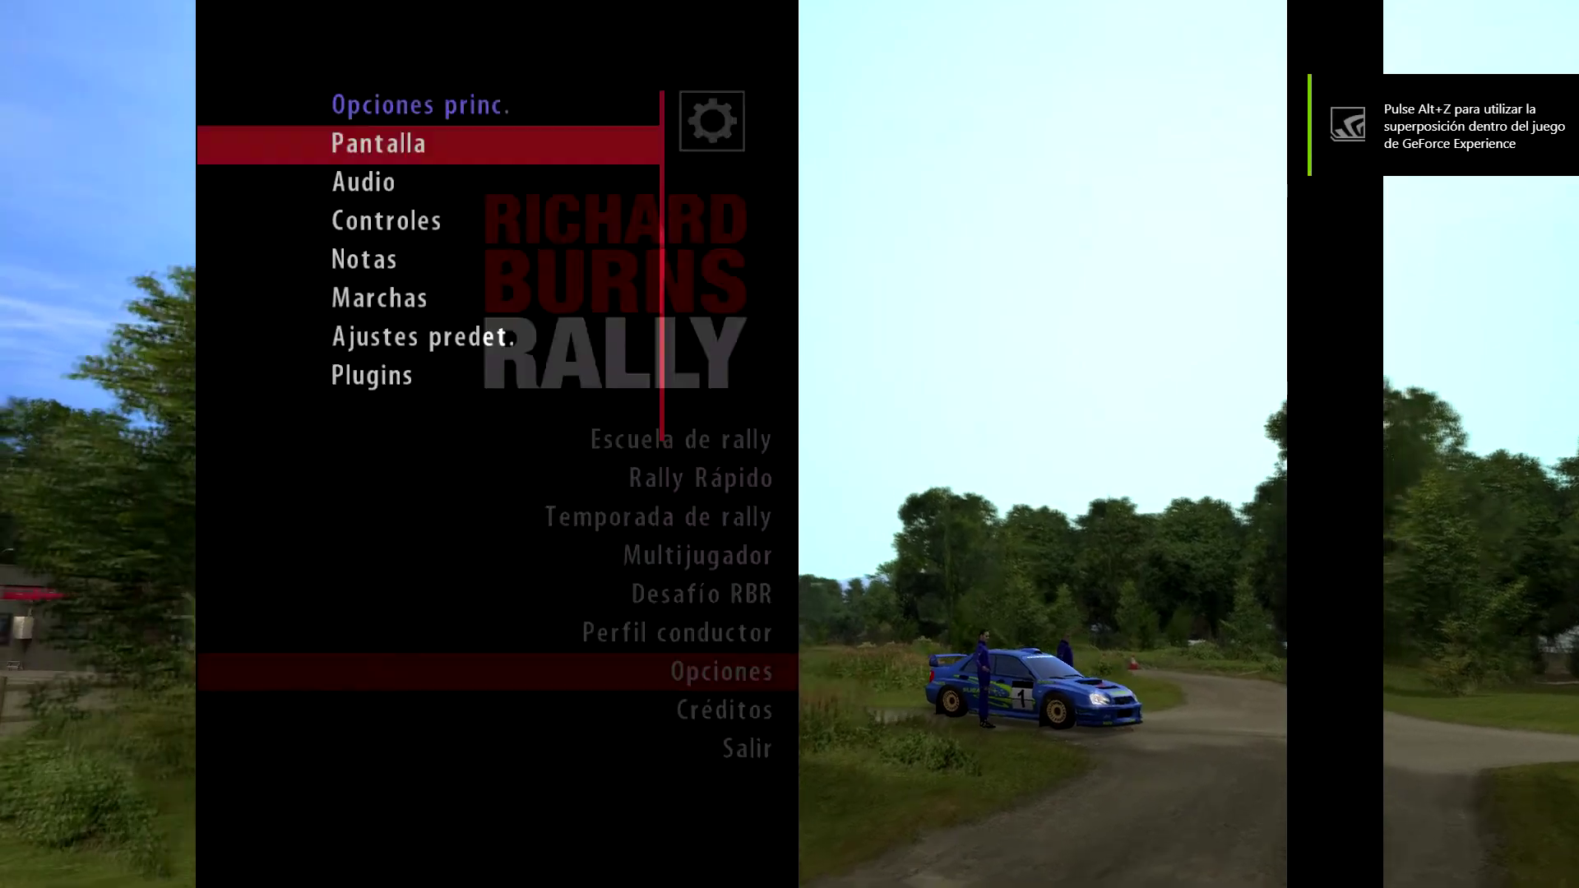
- Look at the list of installed plugins in the game options
key(Down)
key(Down)
key(Down)
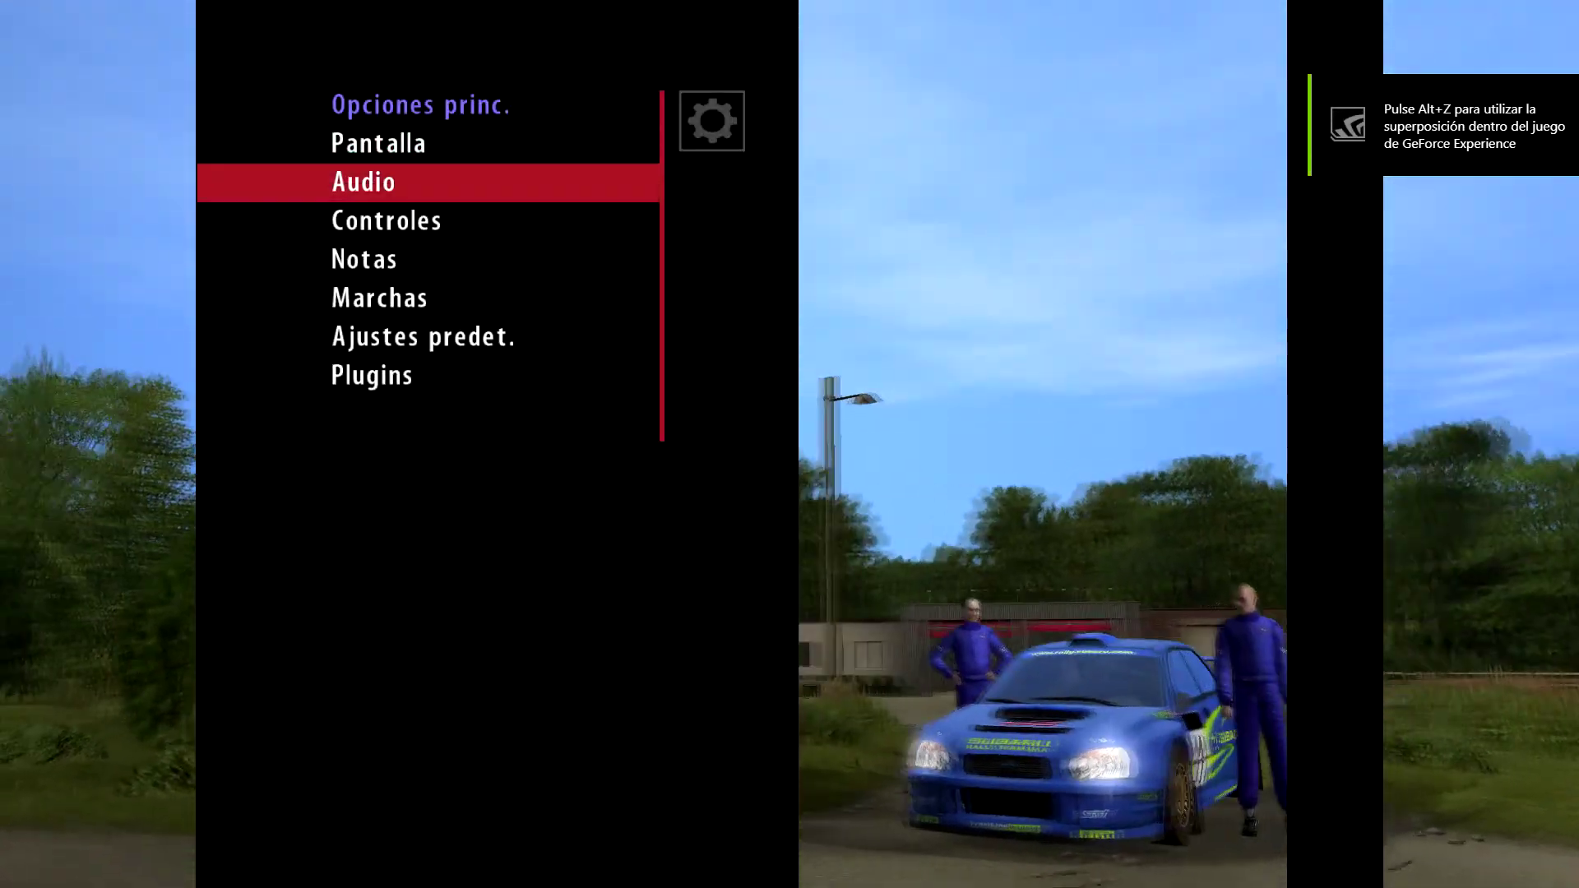
key(Down)
key(Down)
key(Down)
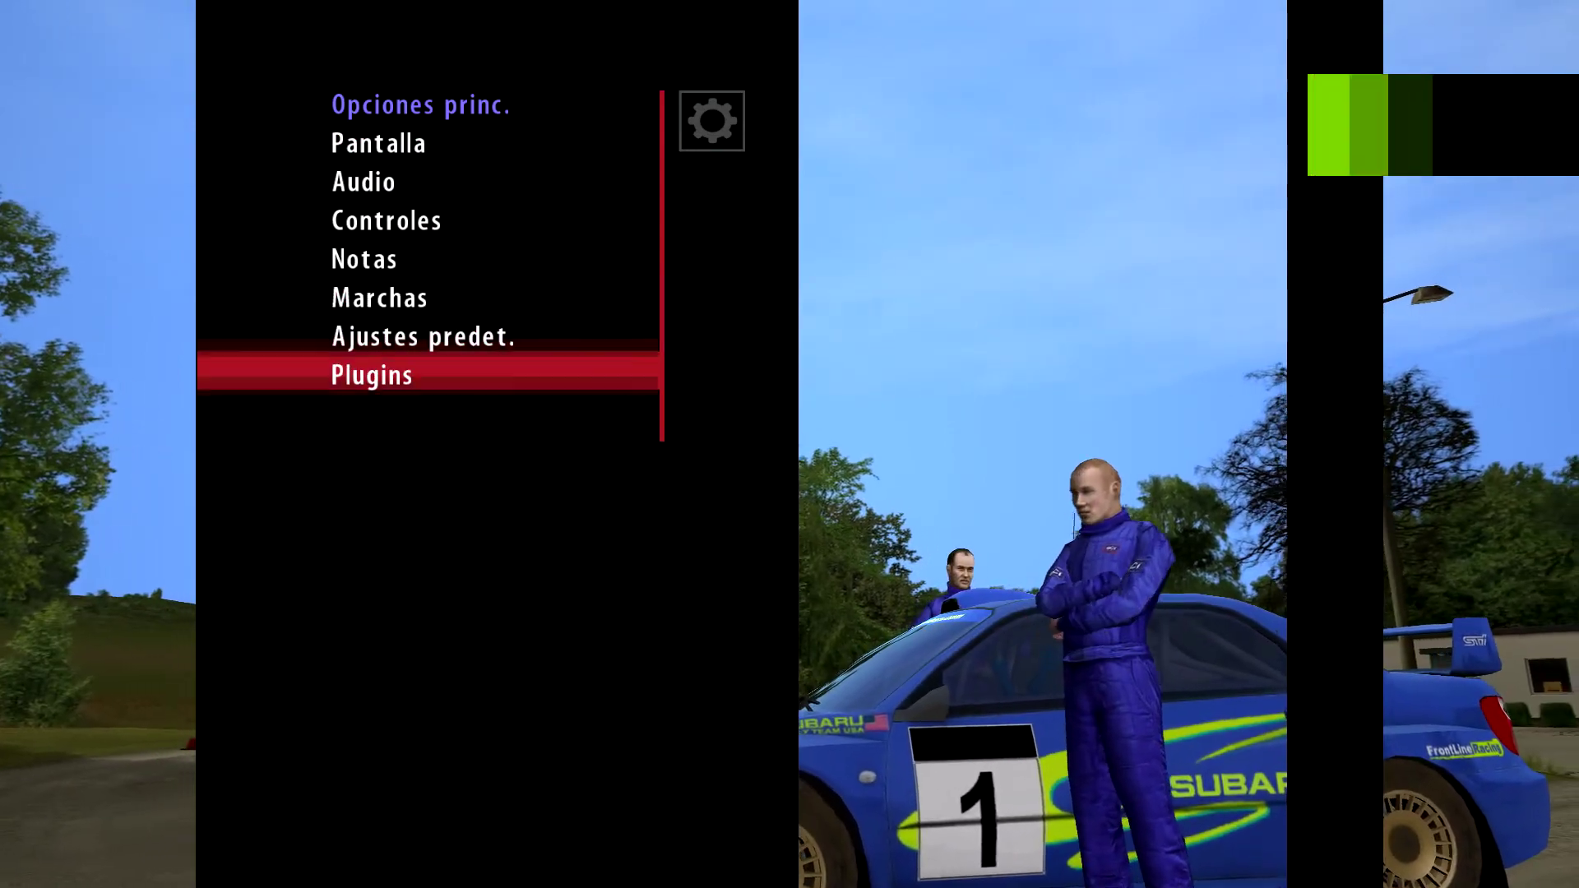
key(Return)
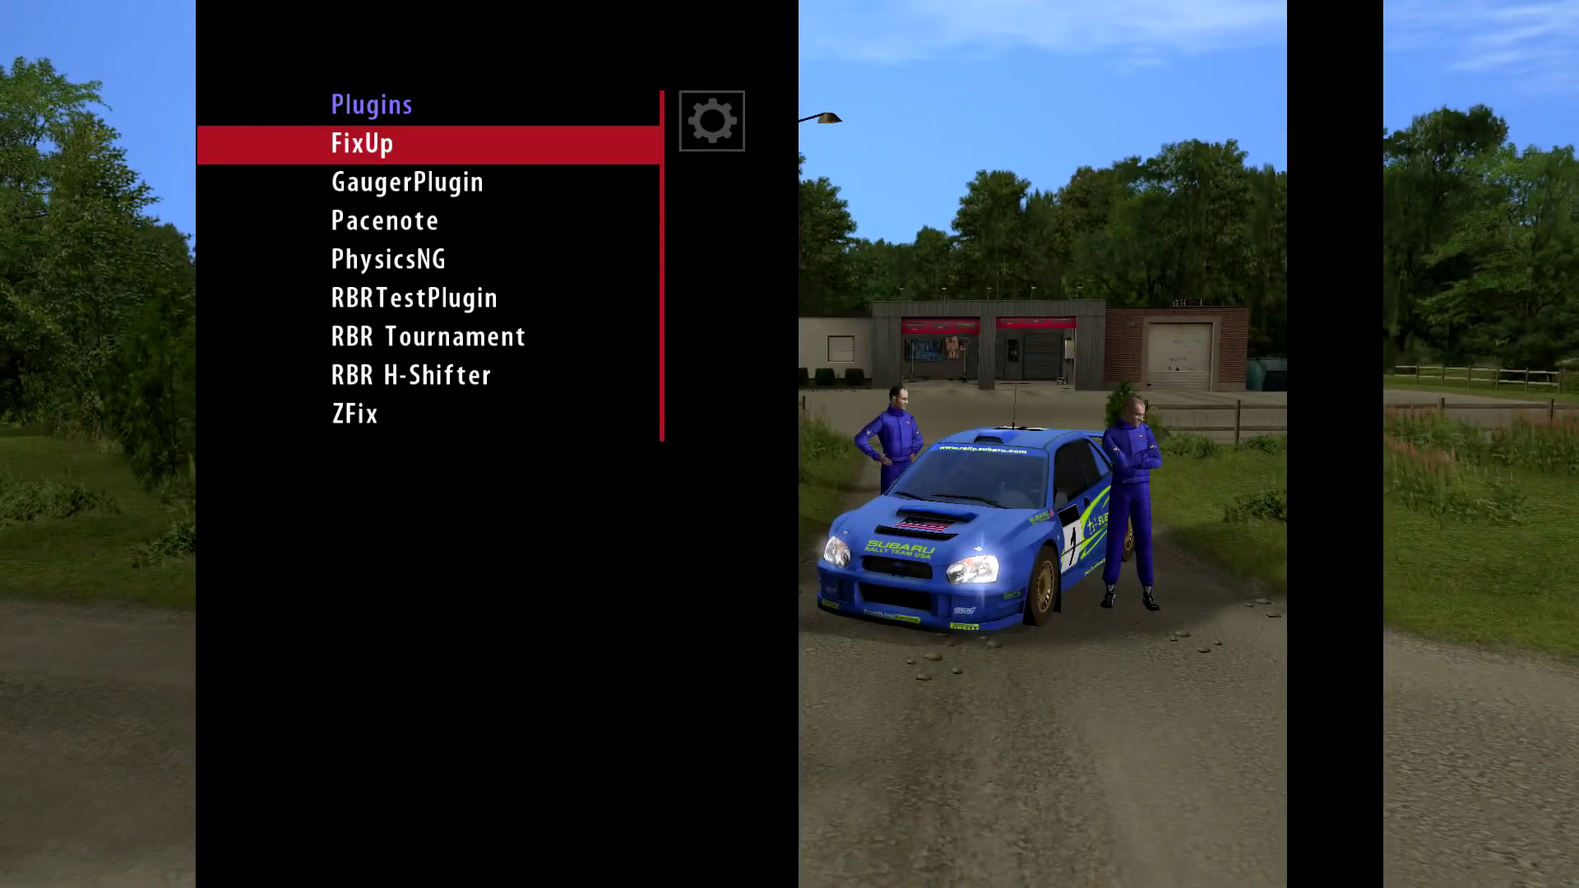
key(Down)
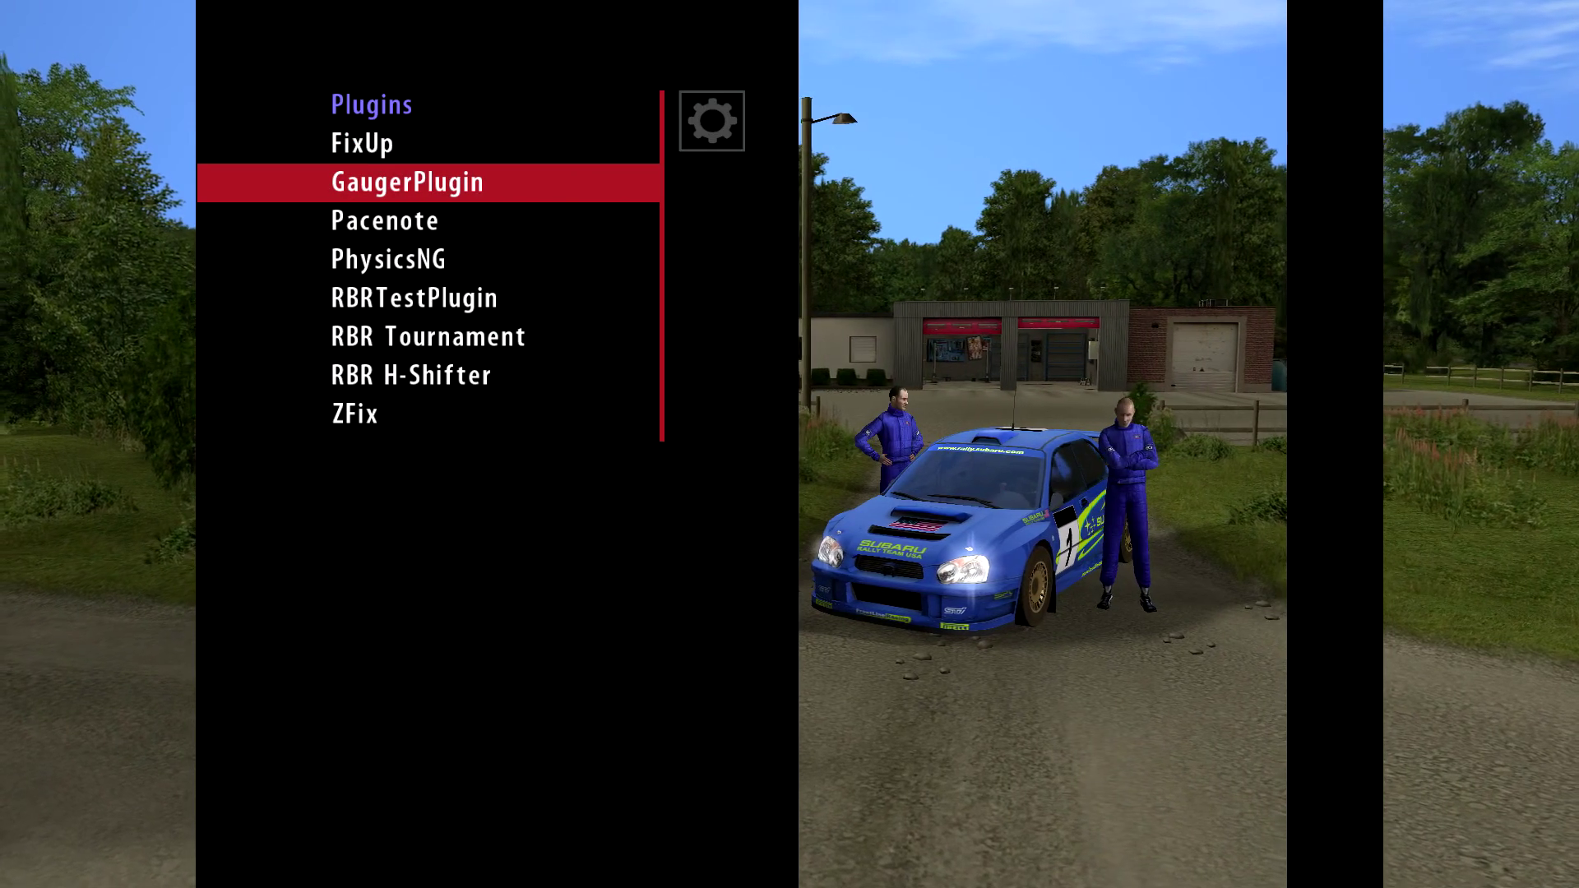
key(Return)
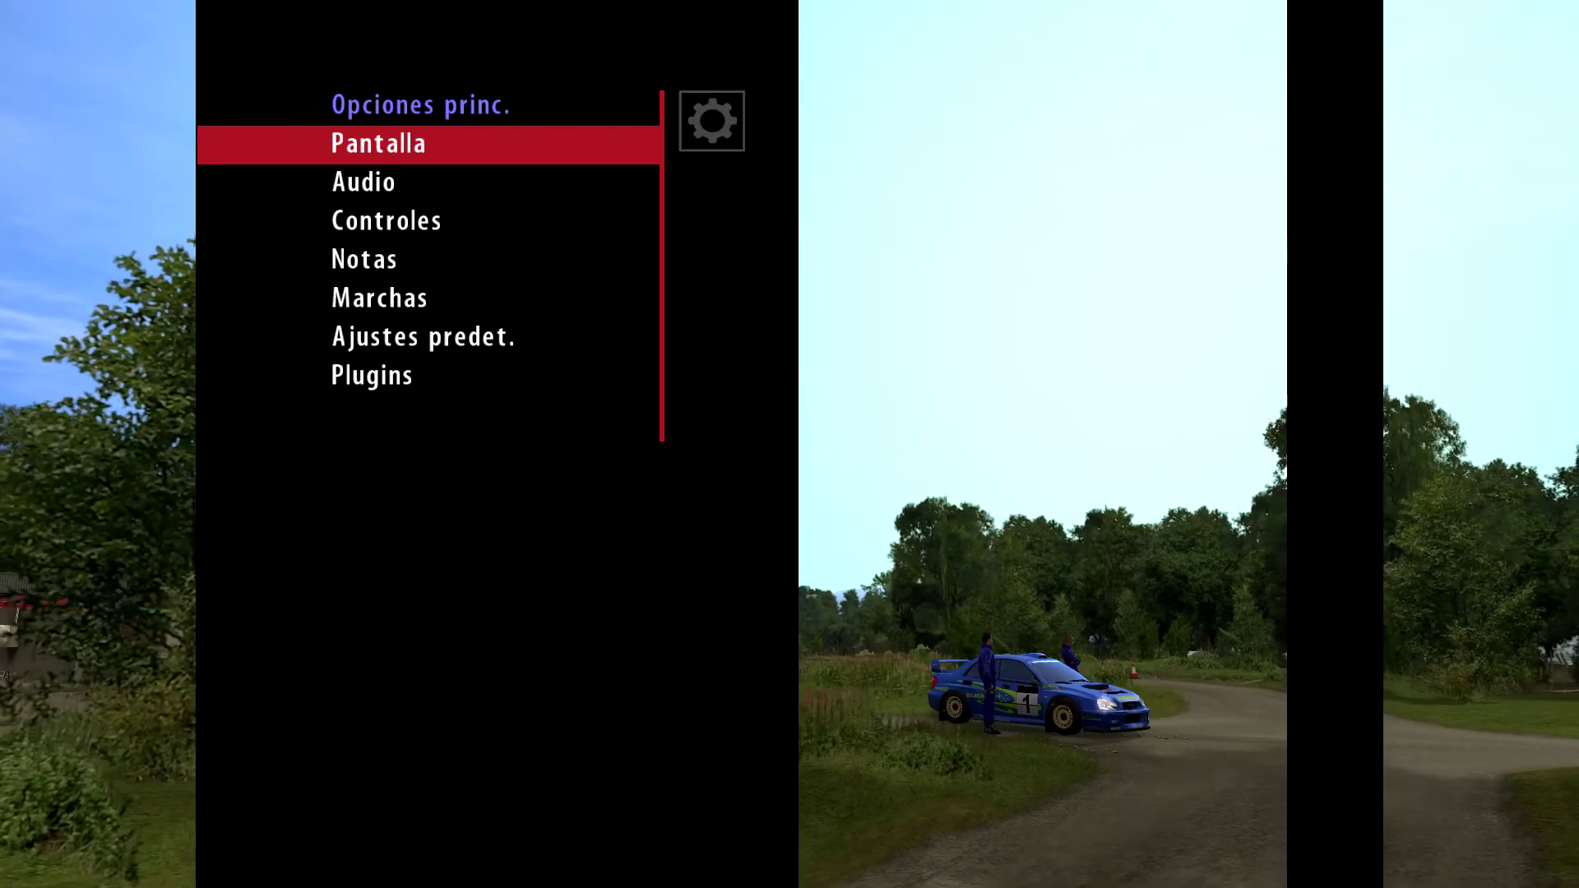
- Open the Plugins section from the game's main options
key(Down)
key(Down)
key(Down)
key(Down)
key(Down)
key(Down)
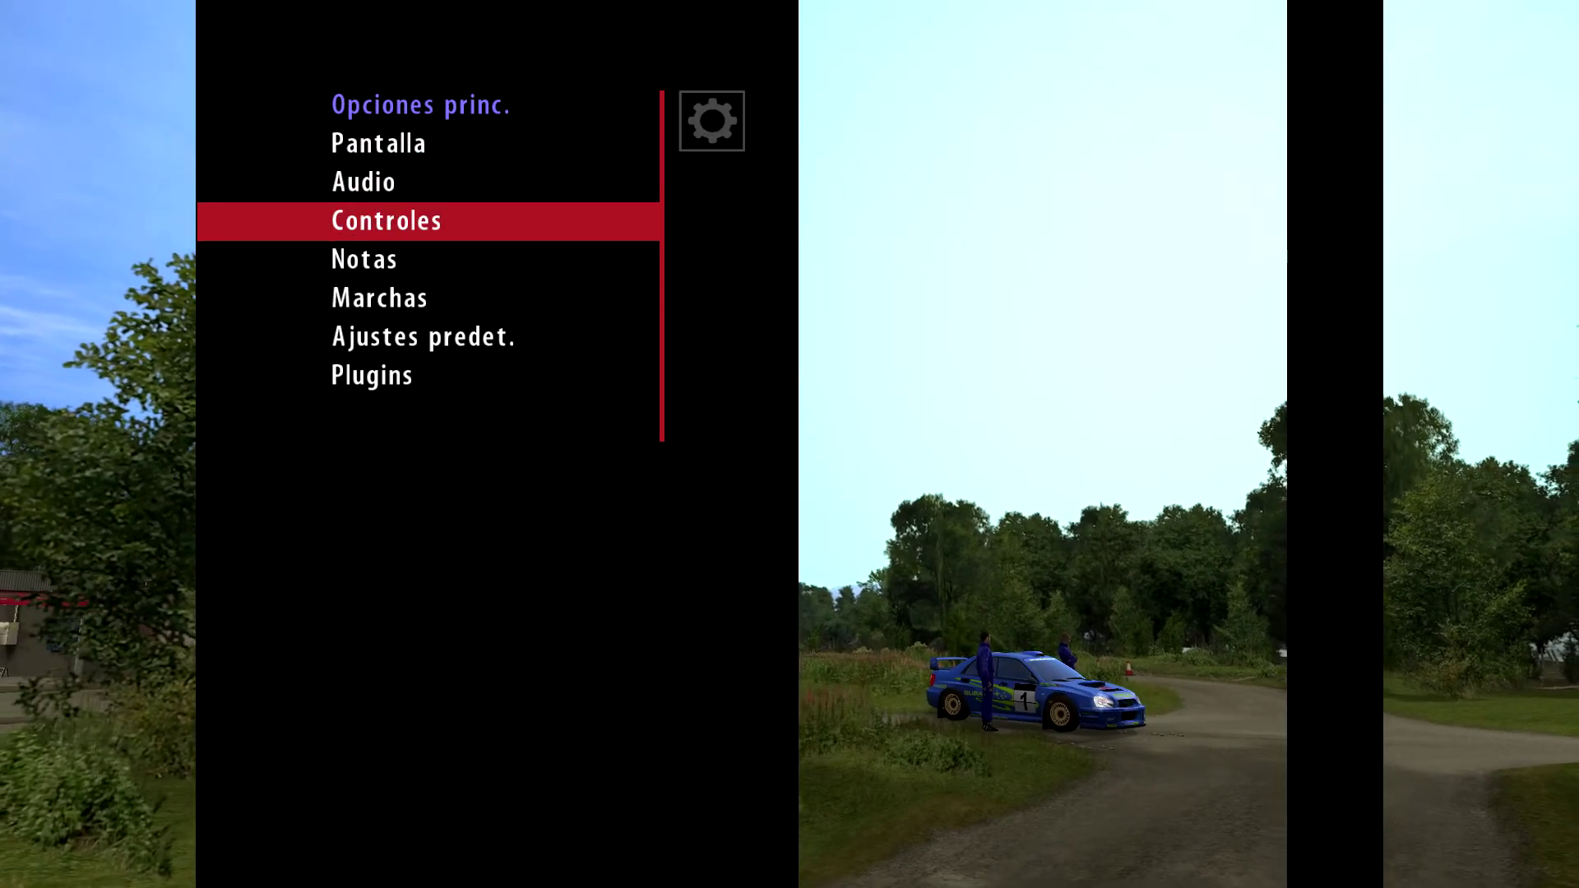
key(Return)
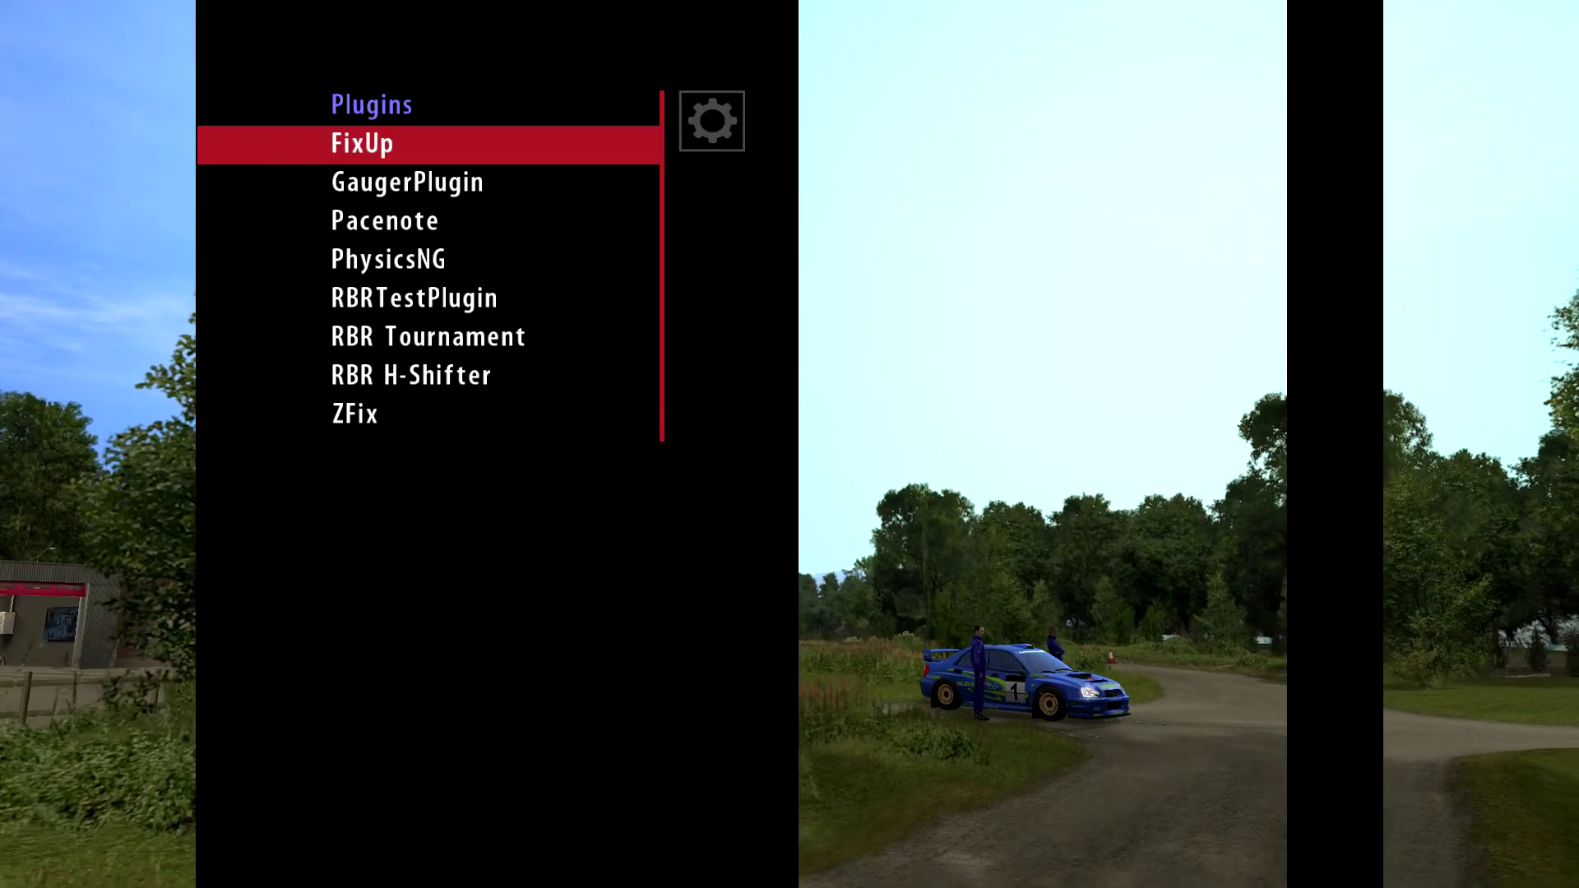
- Open the settings of the RBR H-Shifter plugin
key(Down)
key(Down)
key(Down)
key(Down)
key(Down)
key(Down)
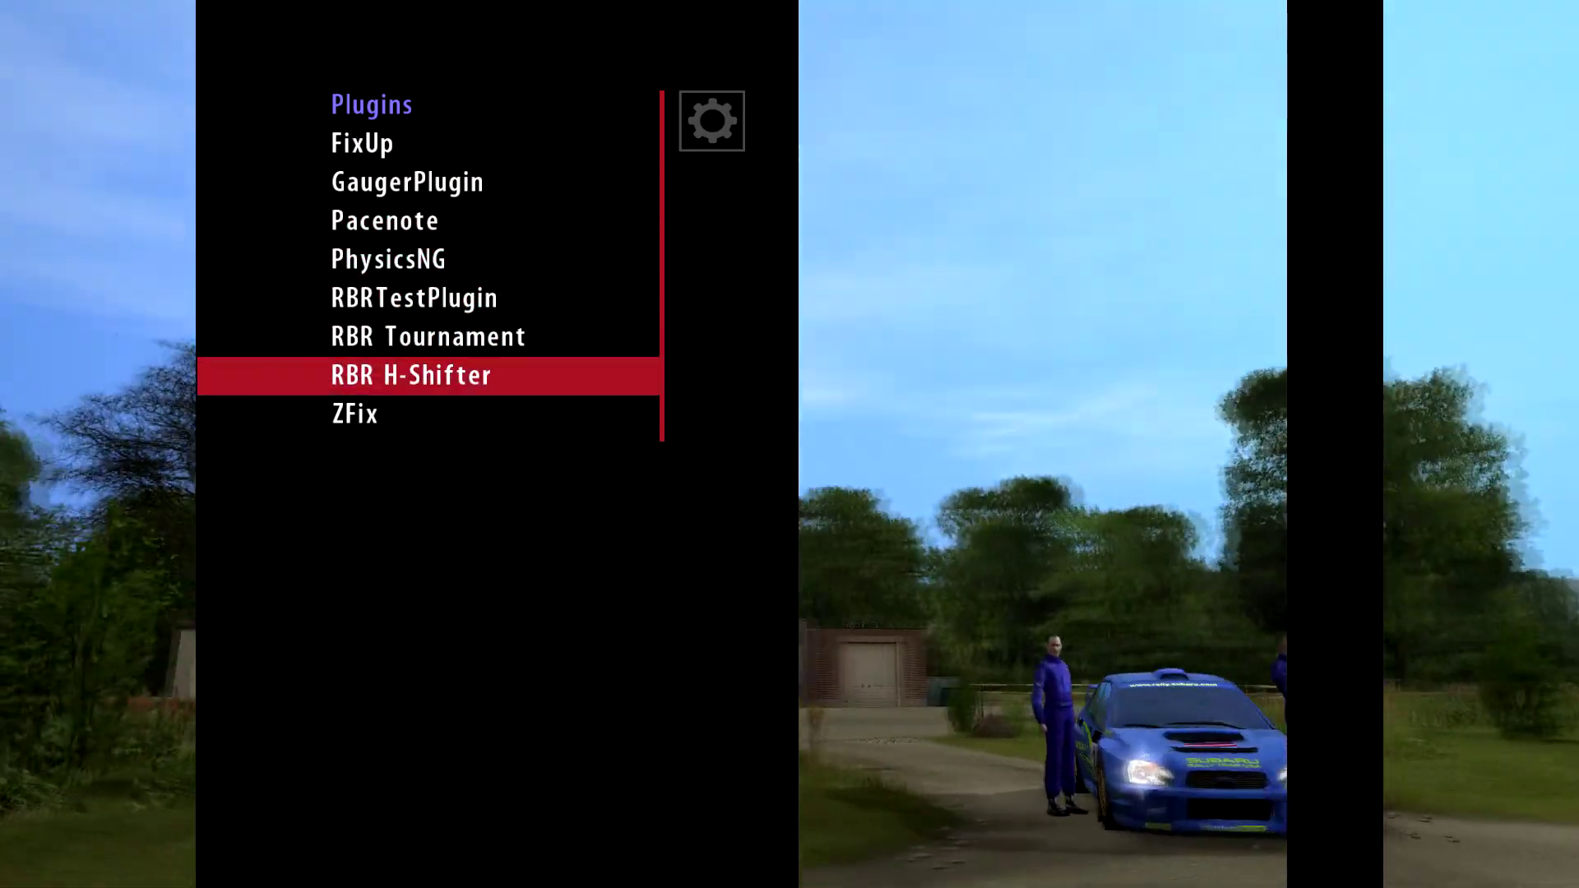
key(Return)
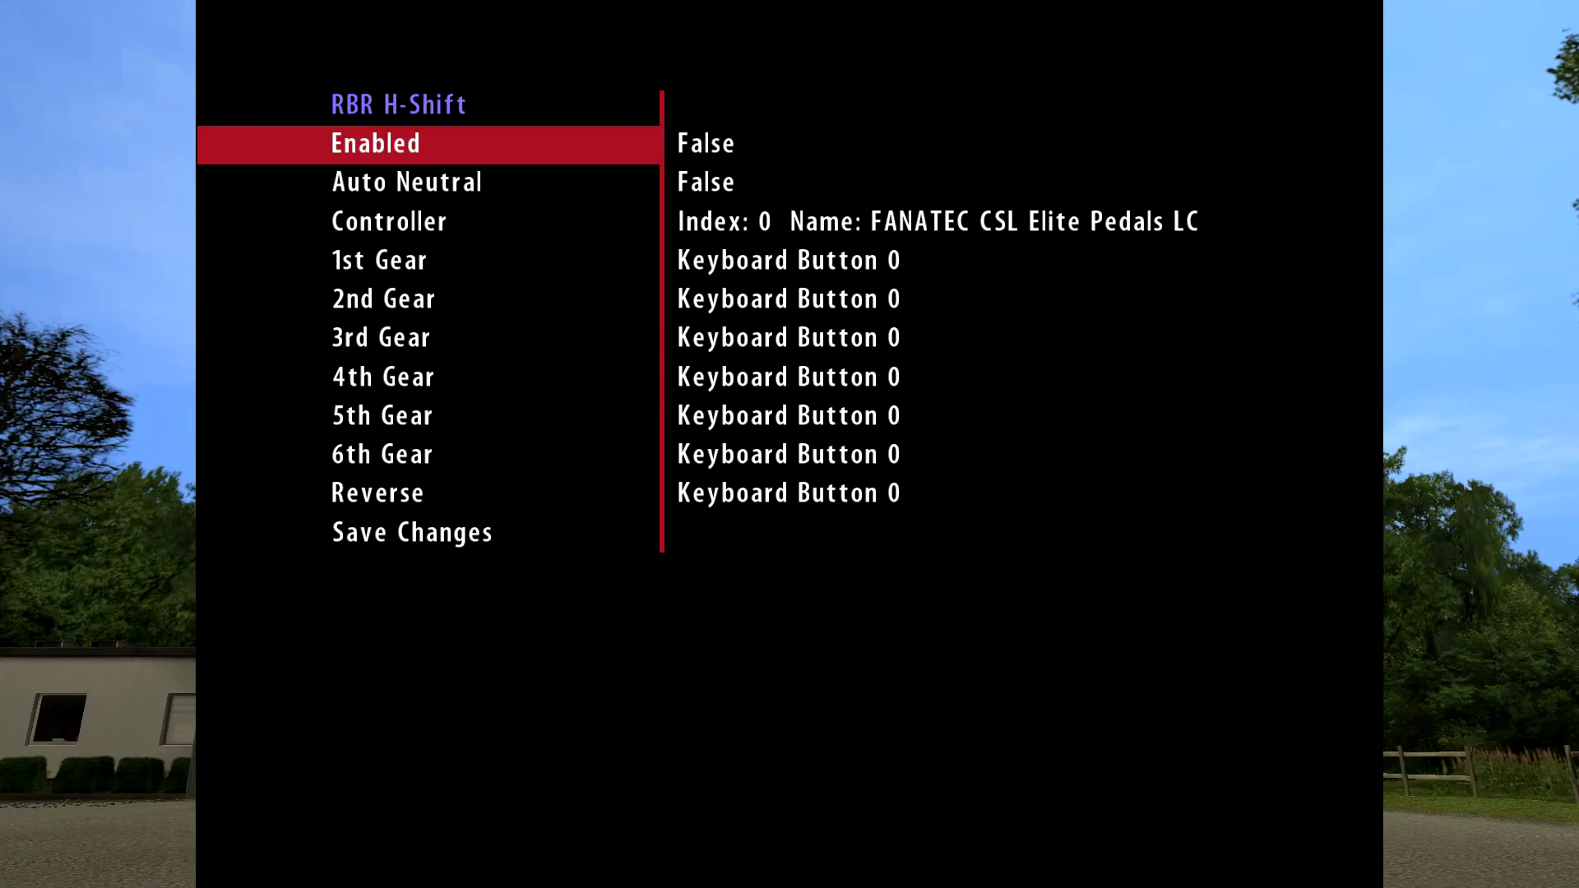
- Look over the controller and gear assignment options of the RBR H-Shifter plugin, and leave its settings
key(Down)
key(Down)
key(Down)
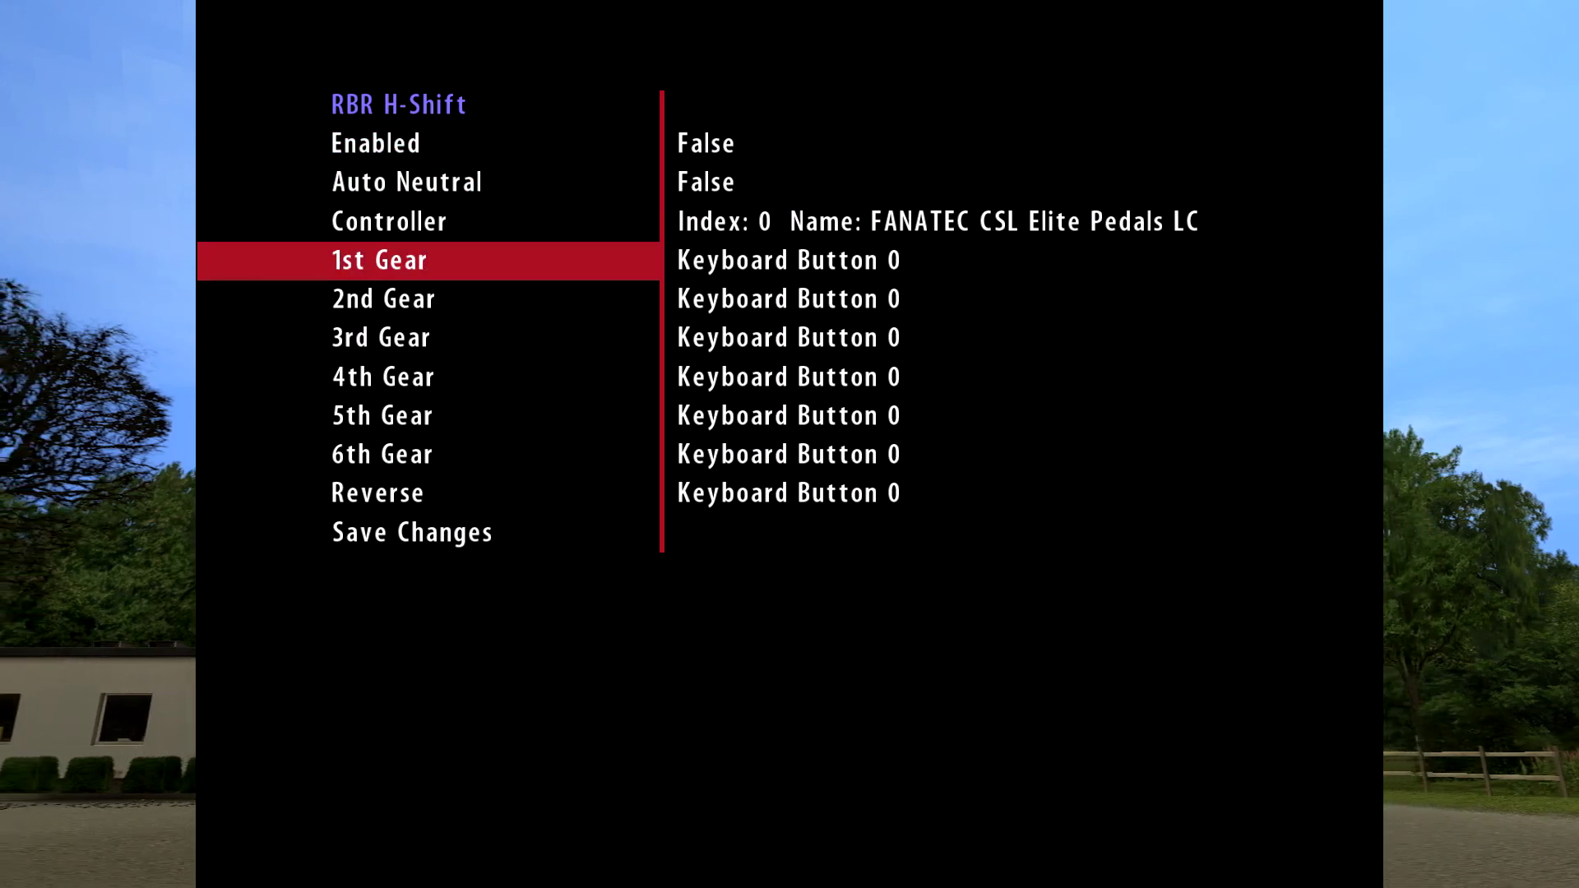
key(Escape)
- Open the RBR Tournament plugin from the Plugins section and bring up its Rally Online list with the default filter
key(Down)
key(Down)
key(Down)
key(Down)
key(Down)
key(Down)
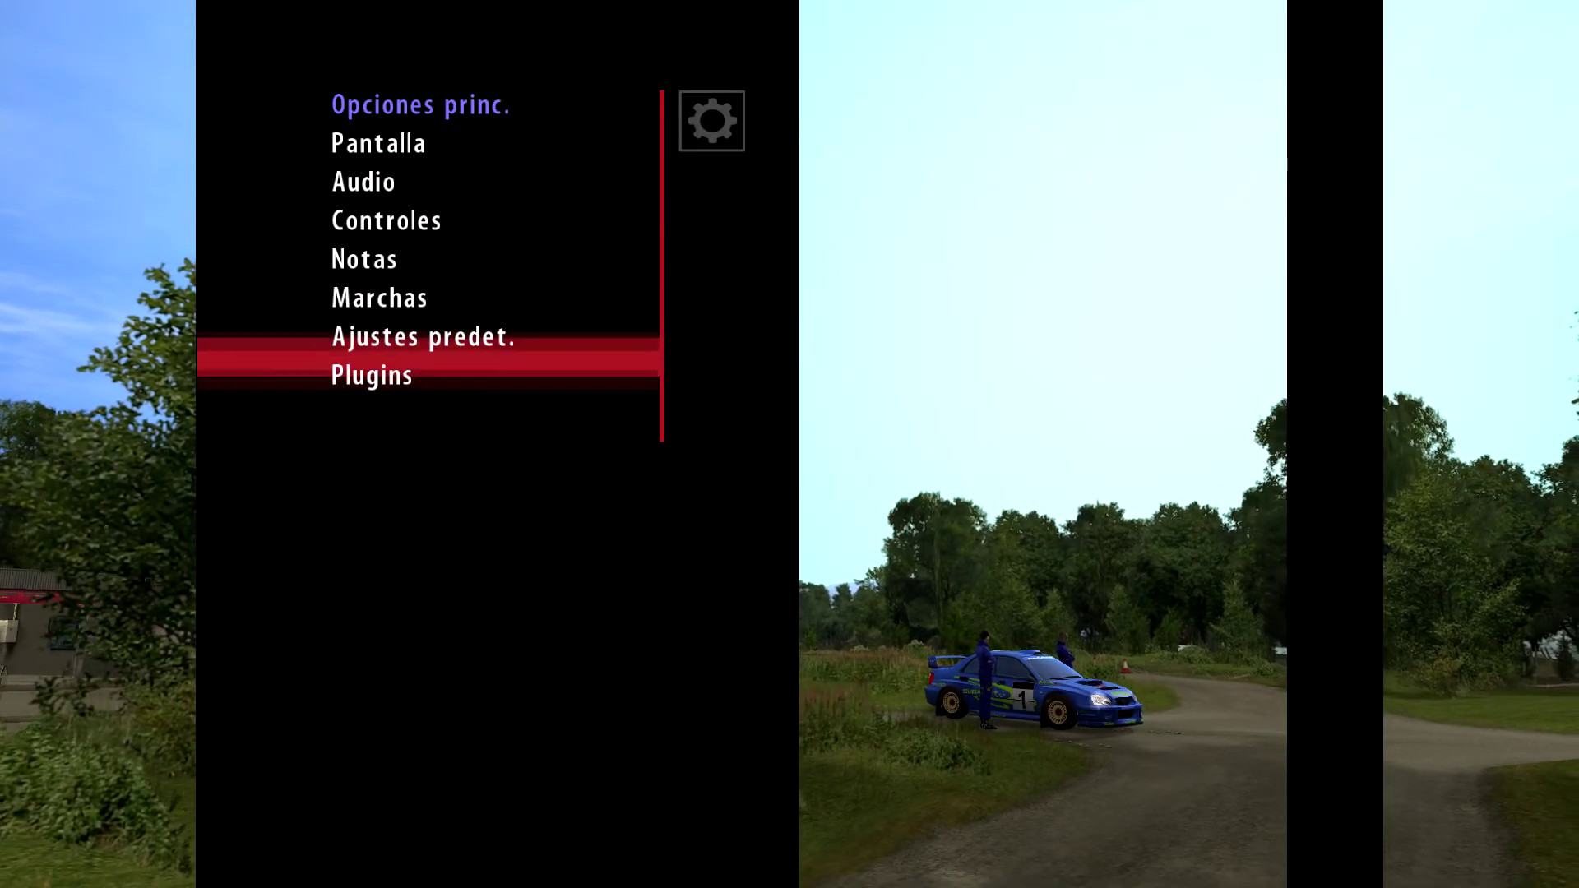
key(Return)
key(Down)
key(Down)
key(Down)
key(Down)
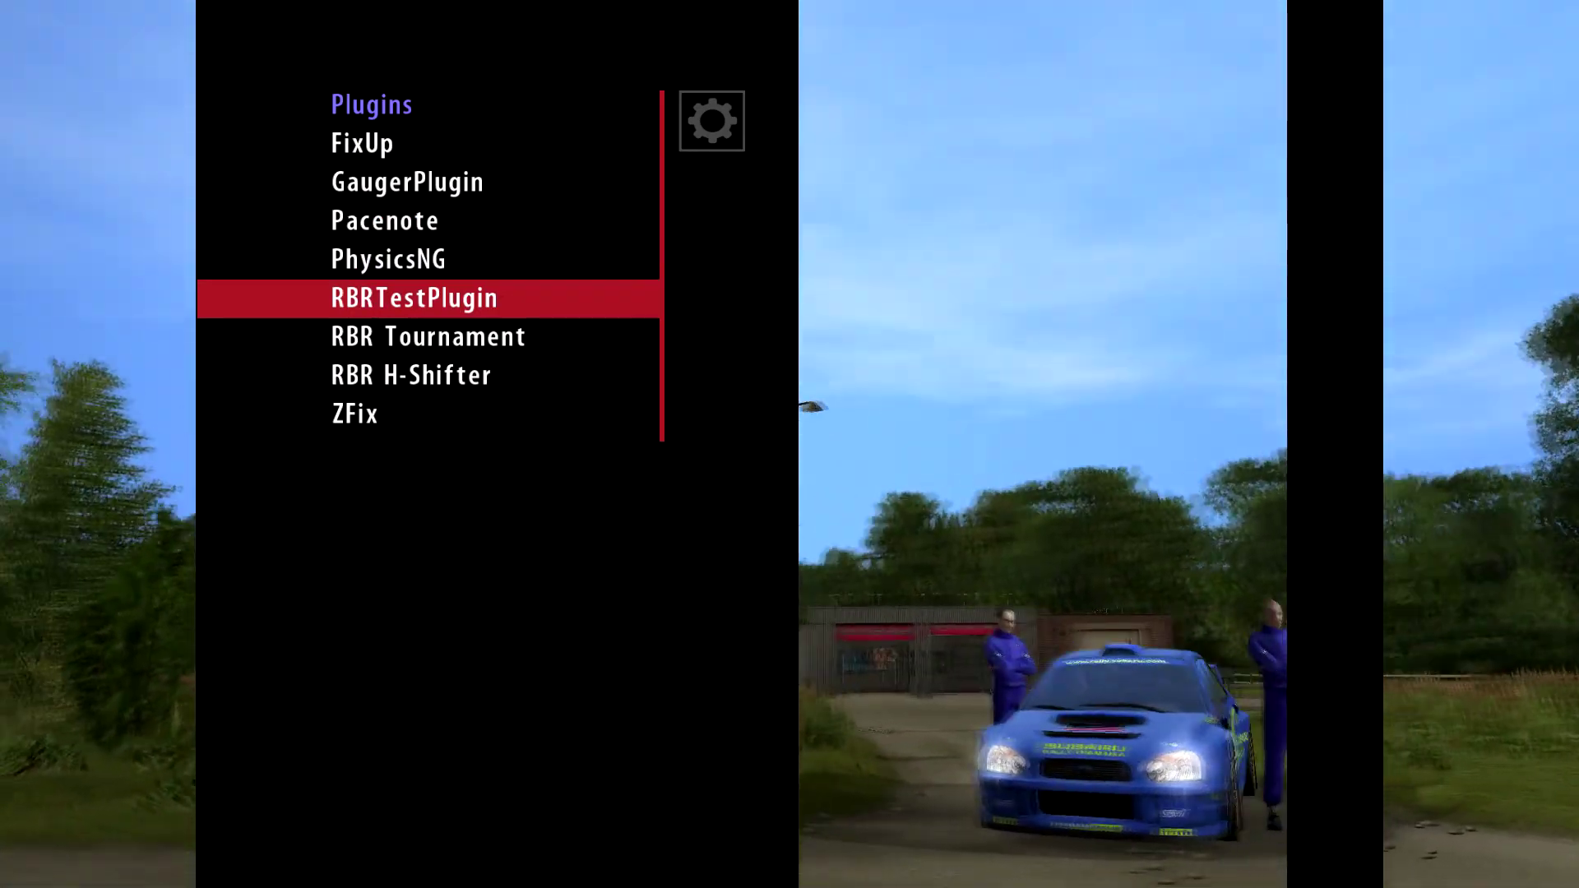
key(Down)
key(Return)
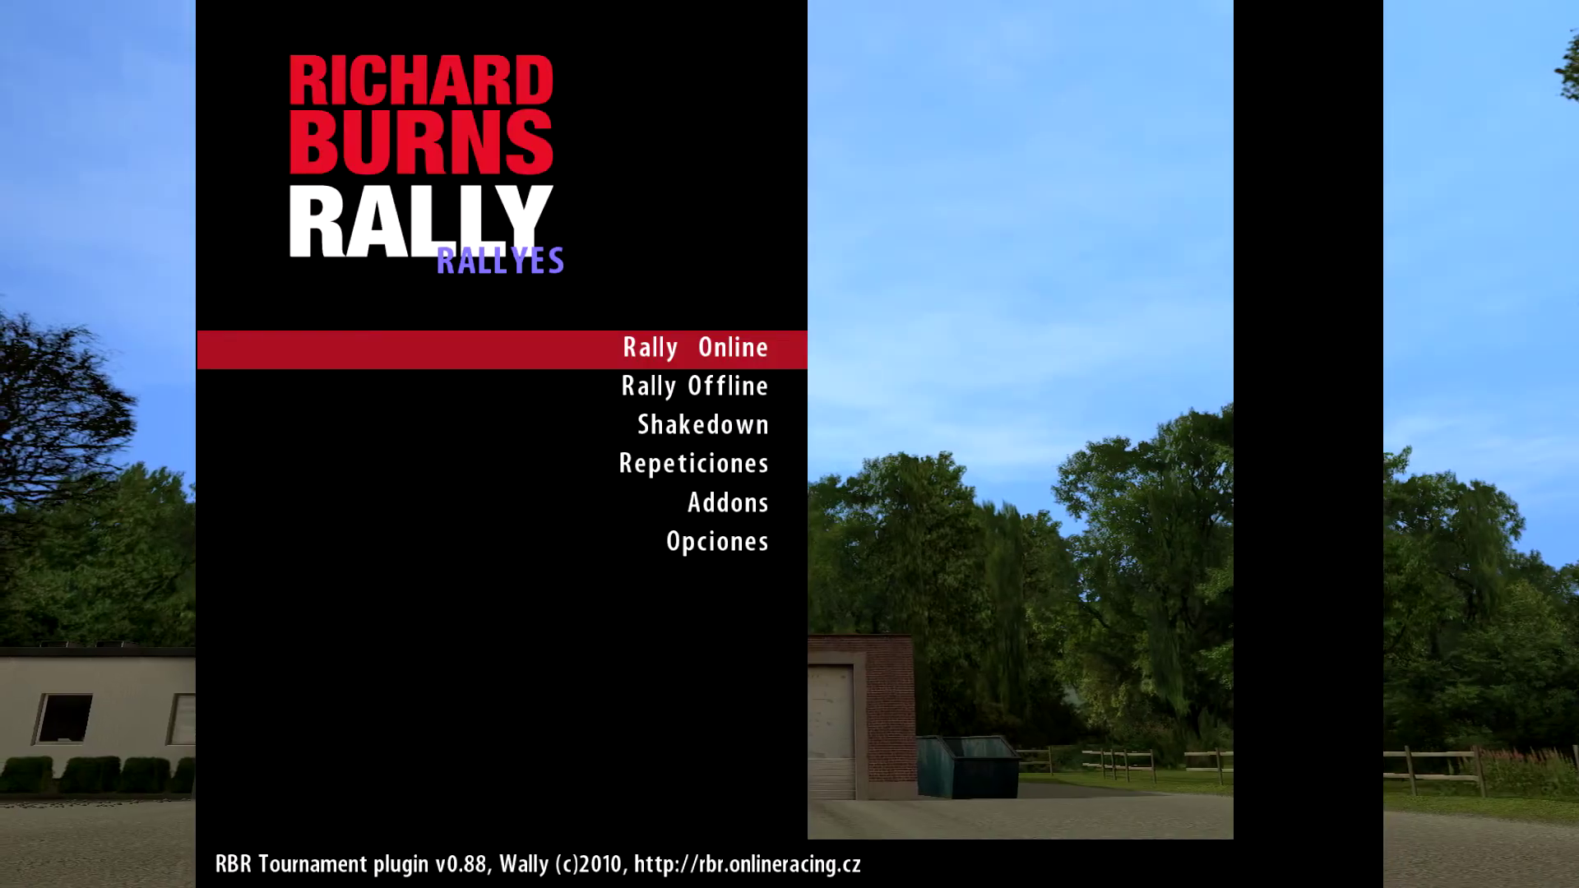
key(Return)
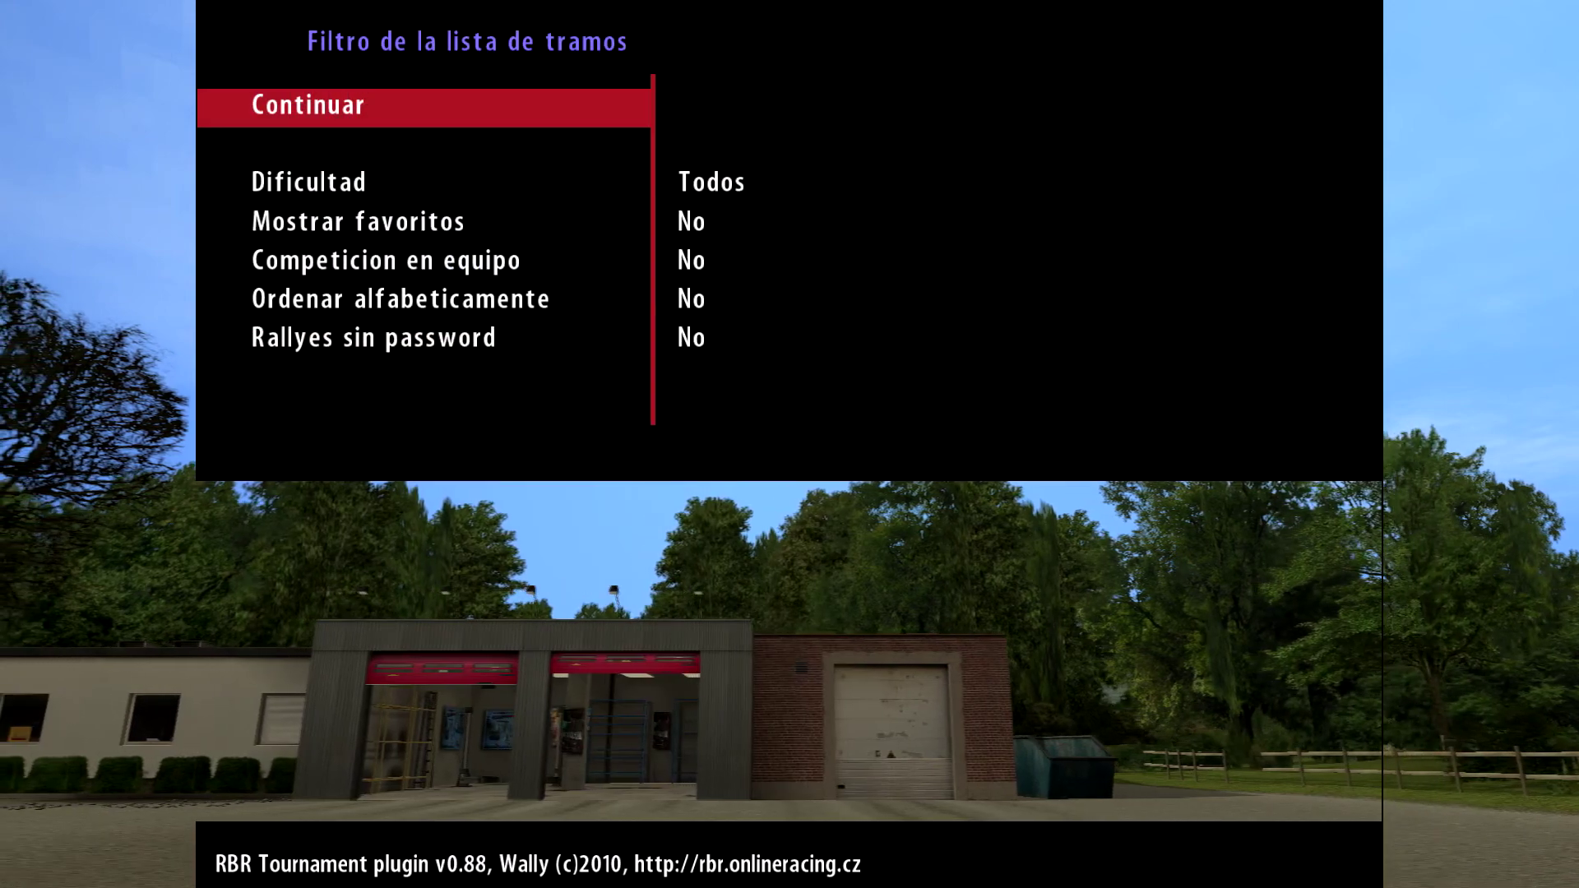
key(Return)
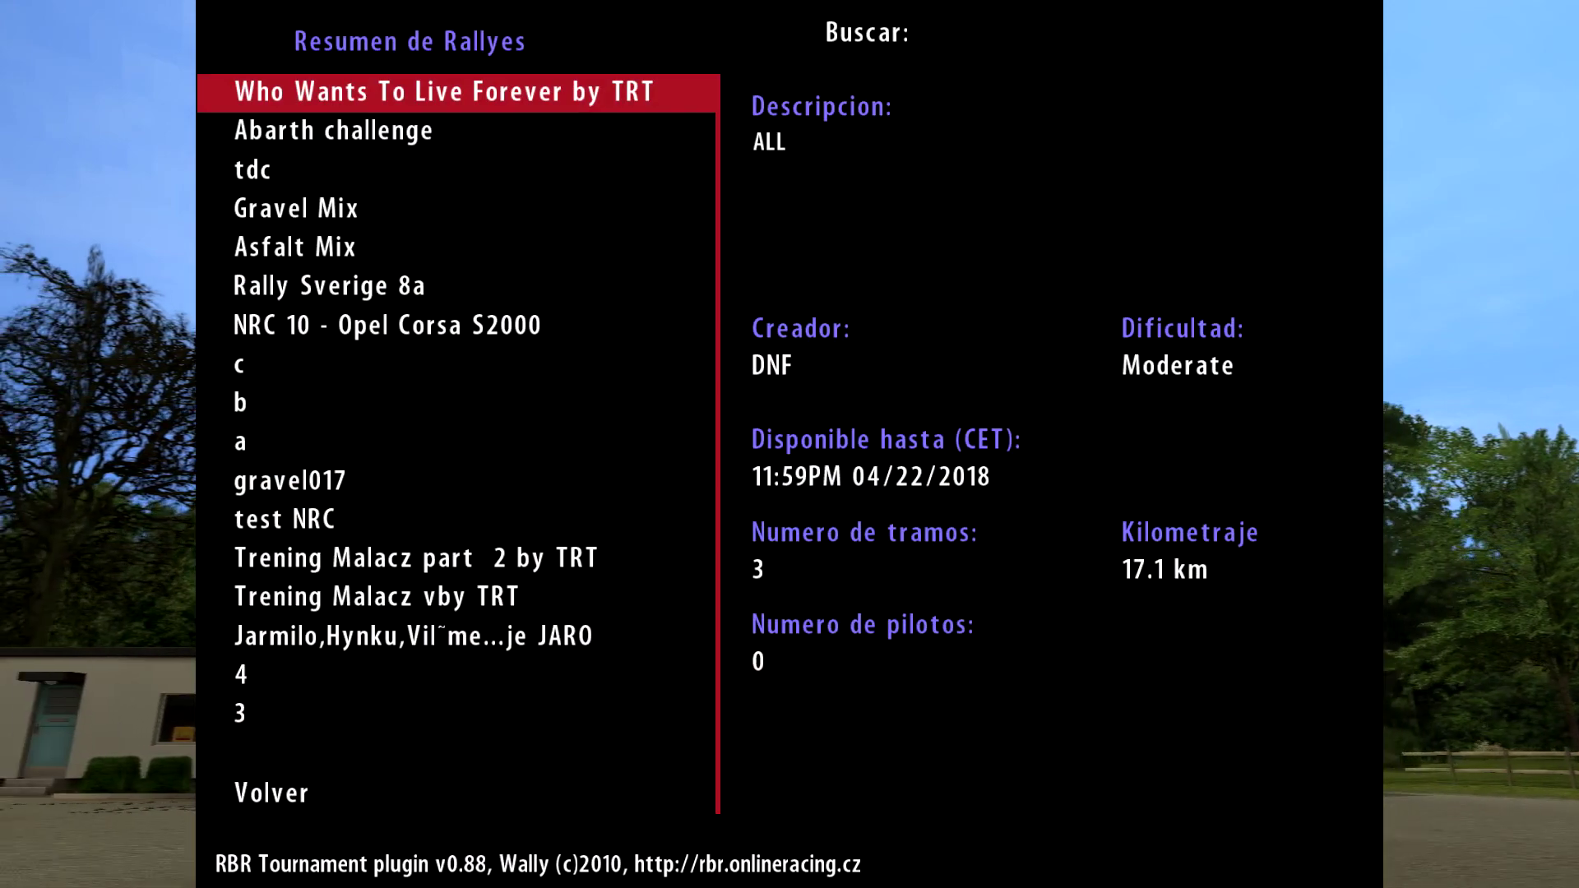
- Browse the online rallies and examine each one's description, difficulty, availability, number of stages and password requirement
key(Down)
key(Down)
key(Down)
key(Down)
key(Down)
key(Down)
key(Down)
key(Down)
key(Down)
key(Down)
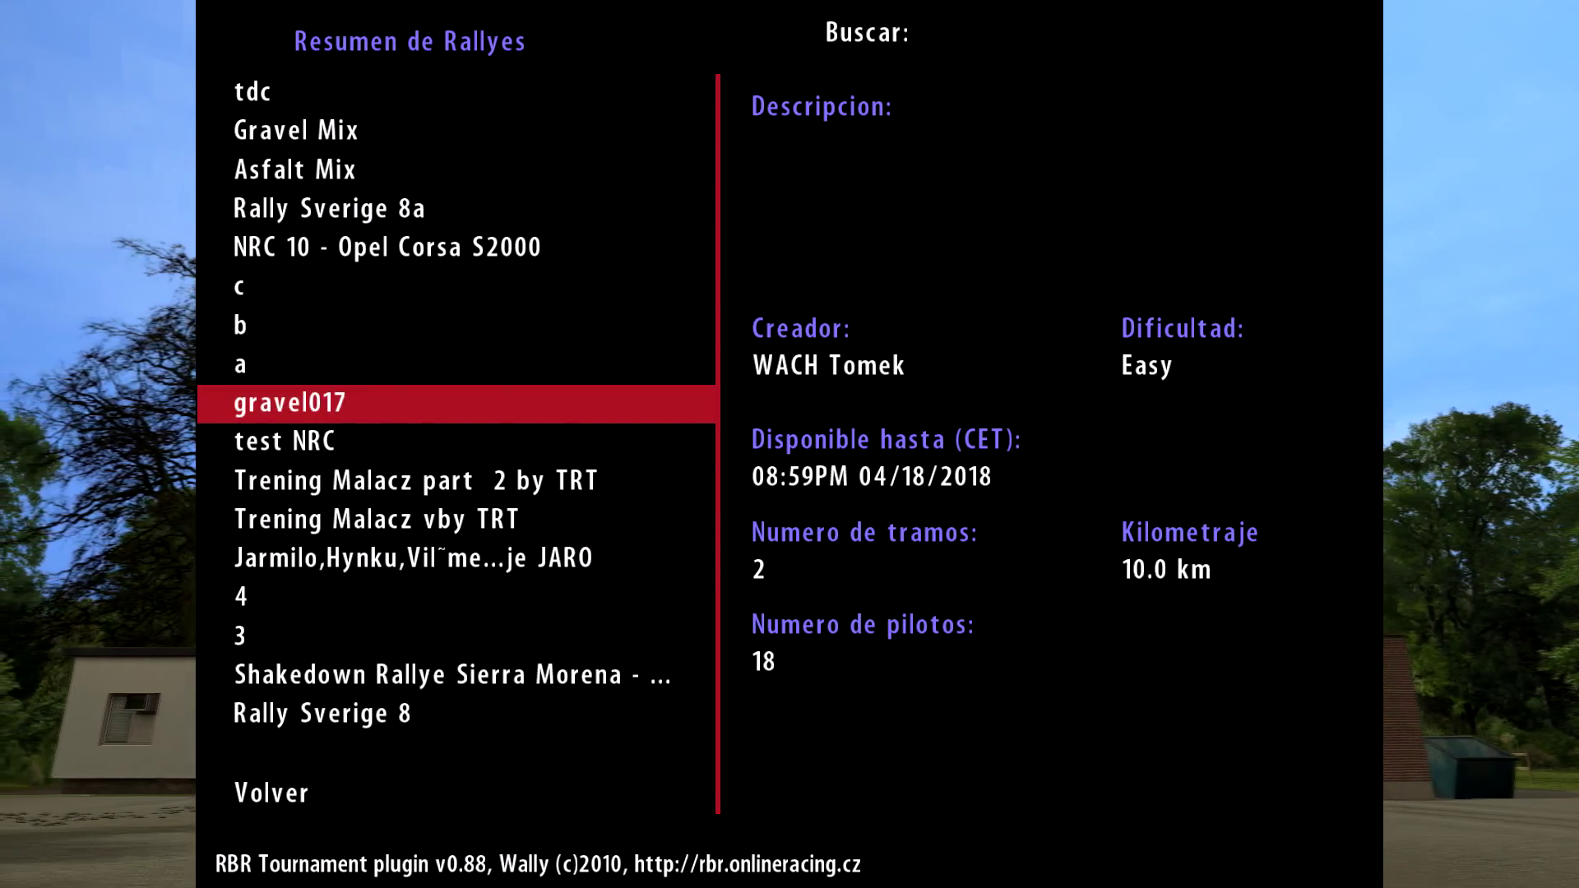
key(Down)
key(Down)
key(Down)
key(Down)
key(Down)
key(Down)
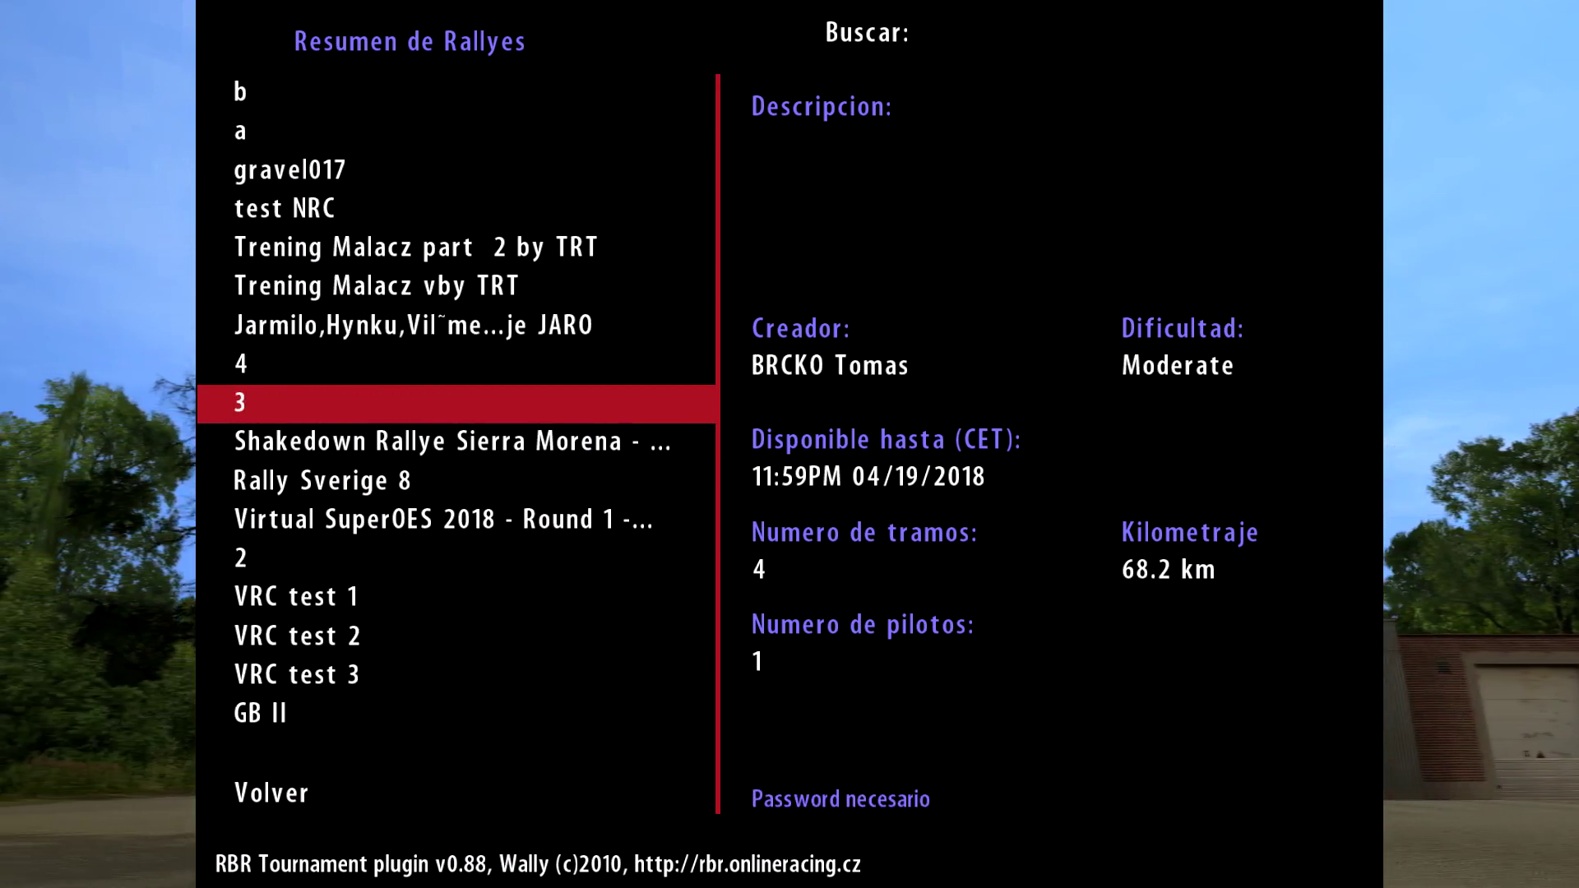
key(Up)
key(Up)
key(Up)
key(Up)
key(Up)
key(Down)
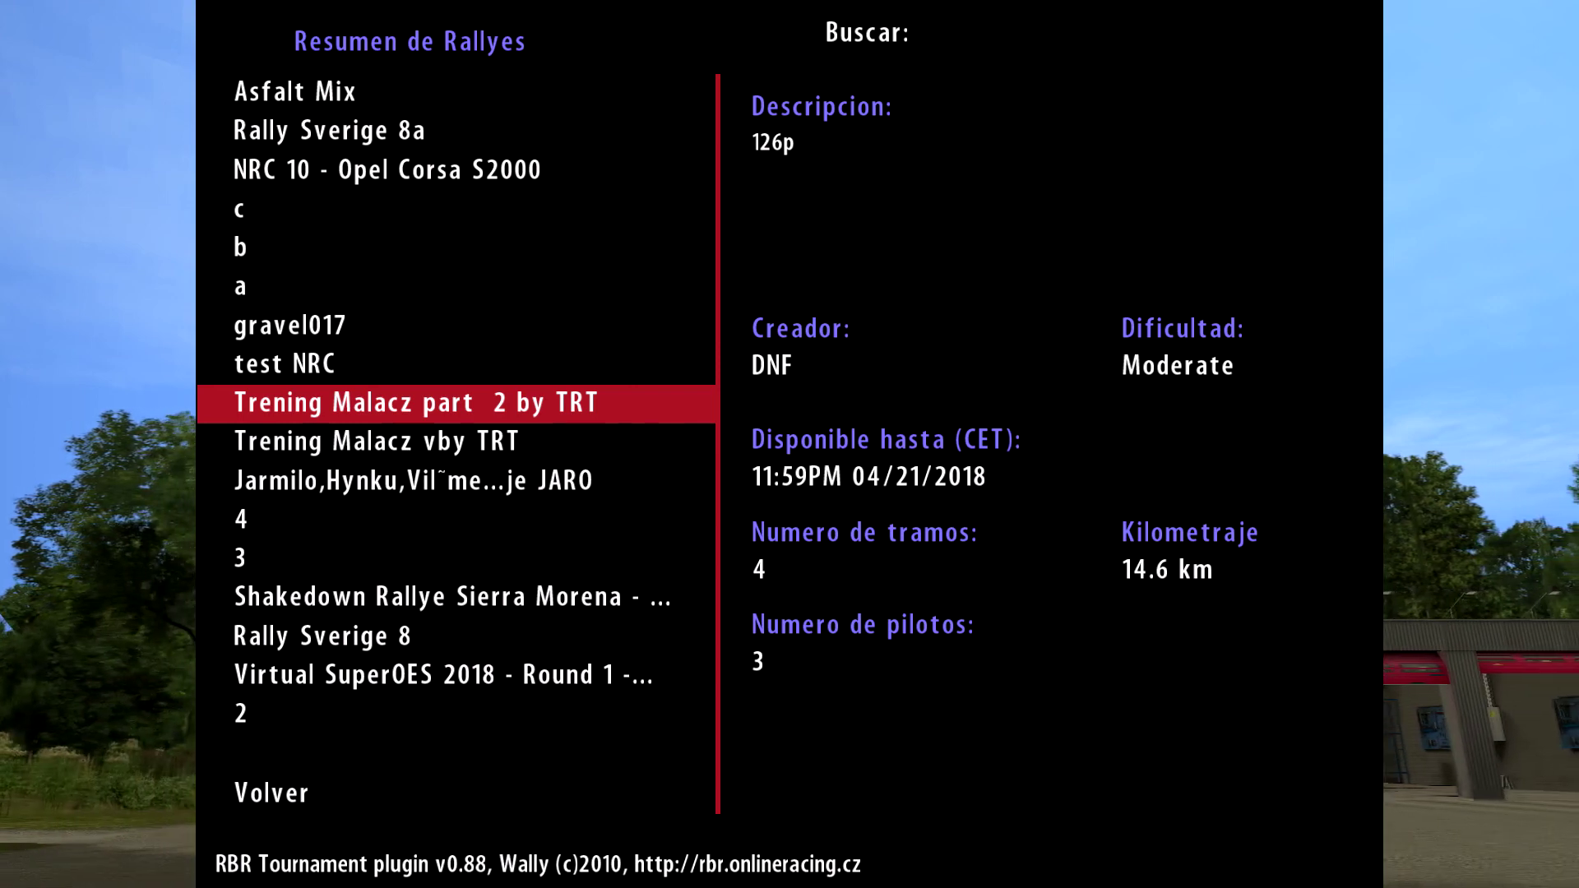
key(Down)
key(Down)
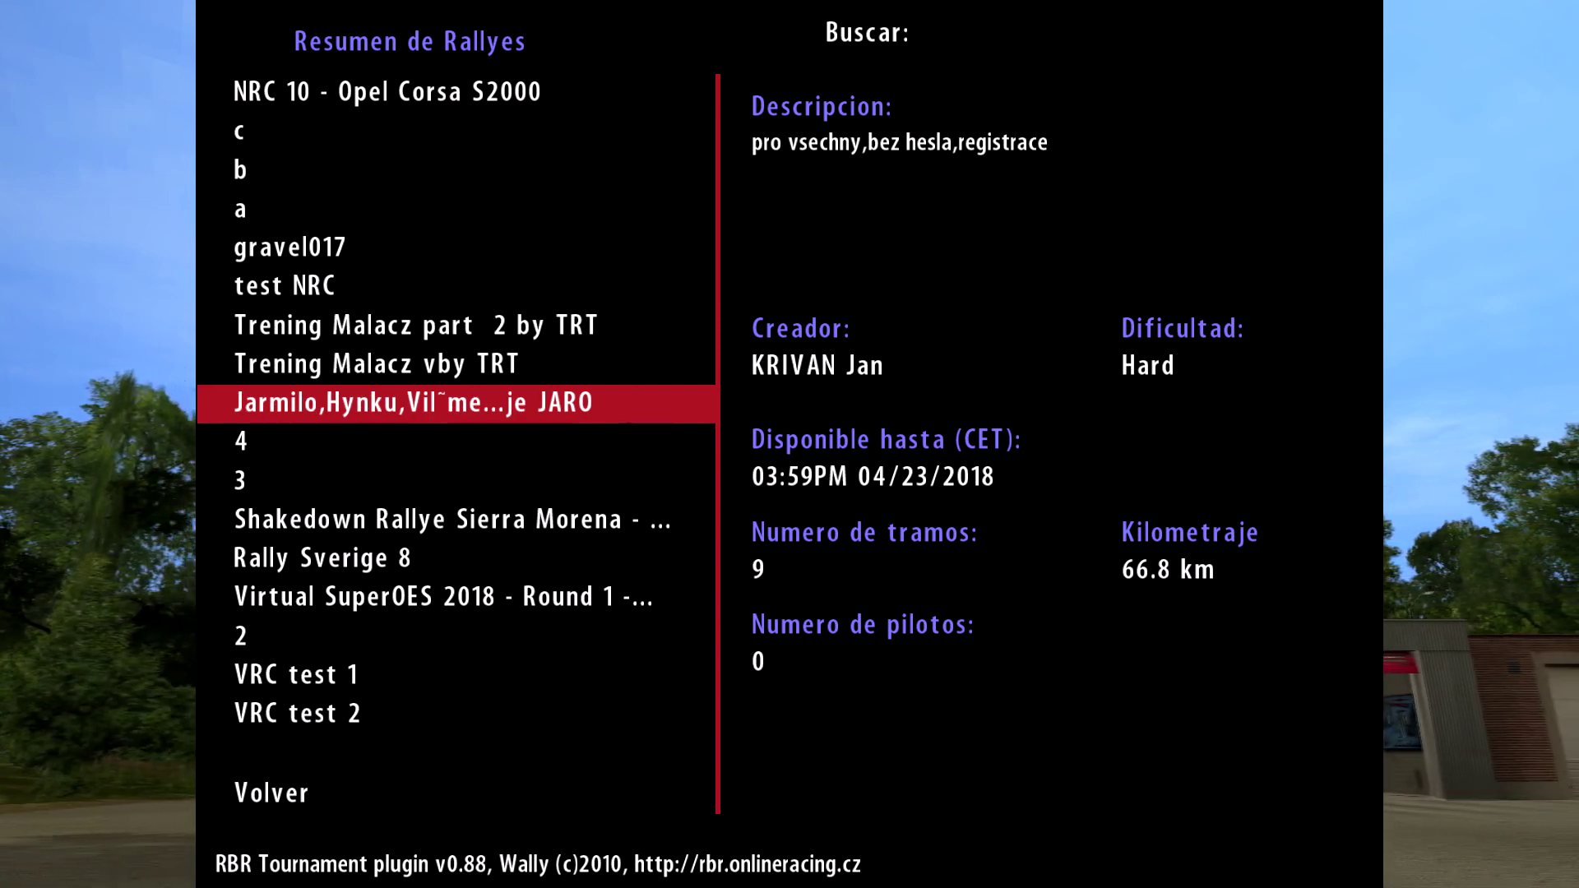
- Go back towards the start of the online rally list and look through all its entries to the end
key(Up)
key(Up)
key(Up)
key(Up)
key(Up)
key(Up)
key(Up)
key(Up)
key(Up)
key(Up)
key(Up)
key(Up)
key(Up)
key(Up)
key(Down)
key(Down)
key(Down)
key(Down)
key(Down)
key(Down)
key(Down)
key(Down)
key(Down)
key(Down)
key(Down)
key(Down)
key(Down)
key(Down)
key(Down)
key(Down)
key(Down)
key(Down)
key(Down)
key(Down)
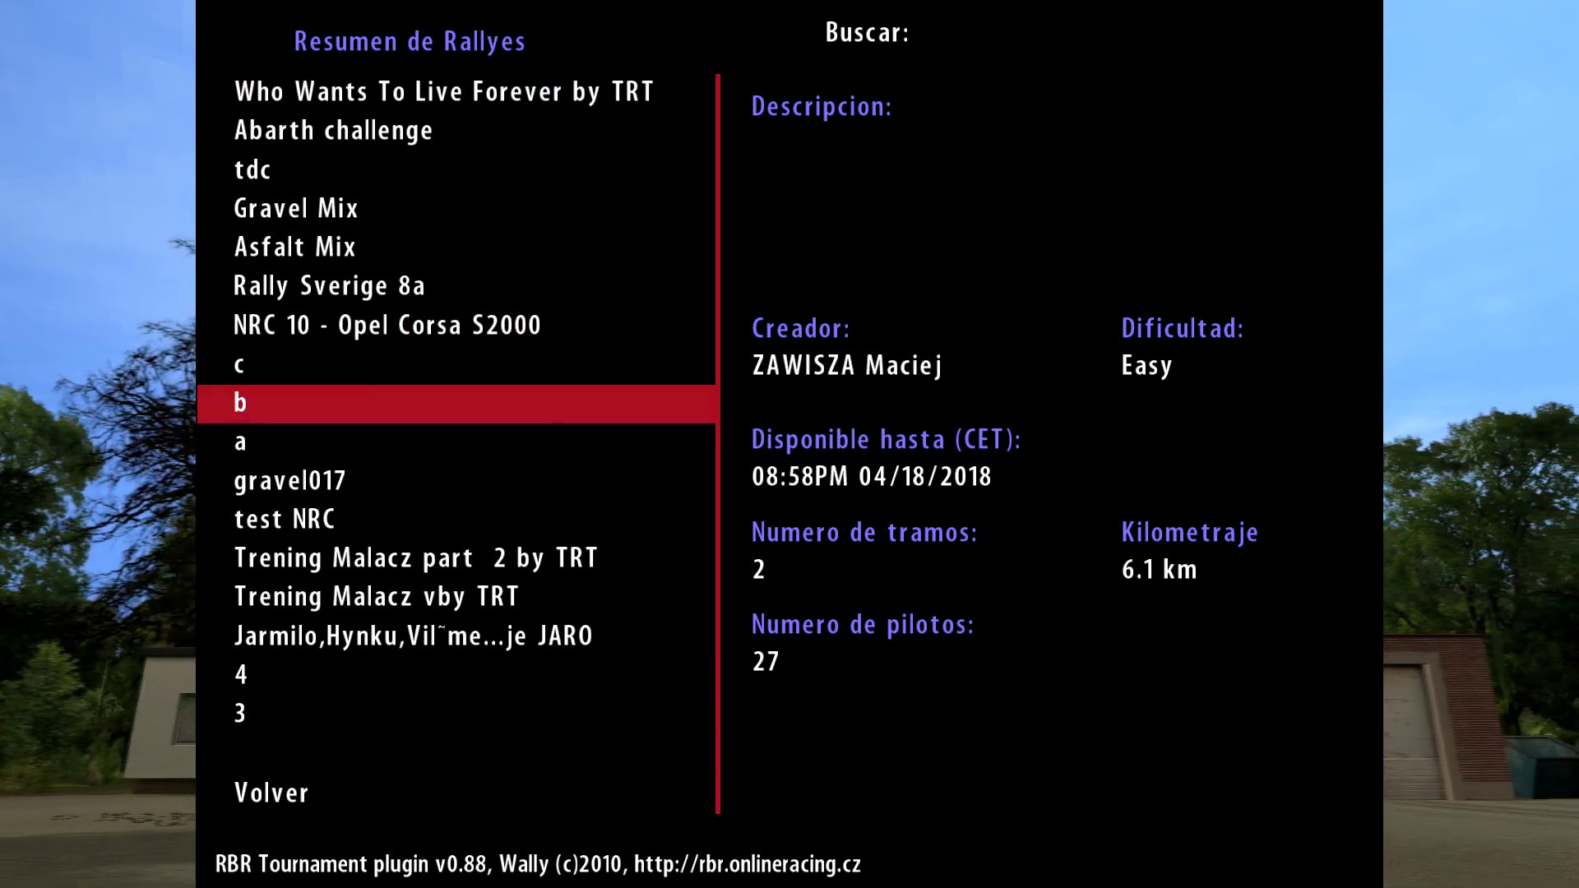
key(Down)
key(Down)
key(Down)
key(Down)
key(Down)
key(Down)
key(Down)
key(Down)
key(Down)
key(Down)
key(Down)
key(Down)
key(Down)
key(Down)
key(Down)
key(Down)
key(Down)
key(Down)
key(Down)
key(Down)
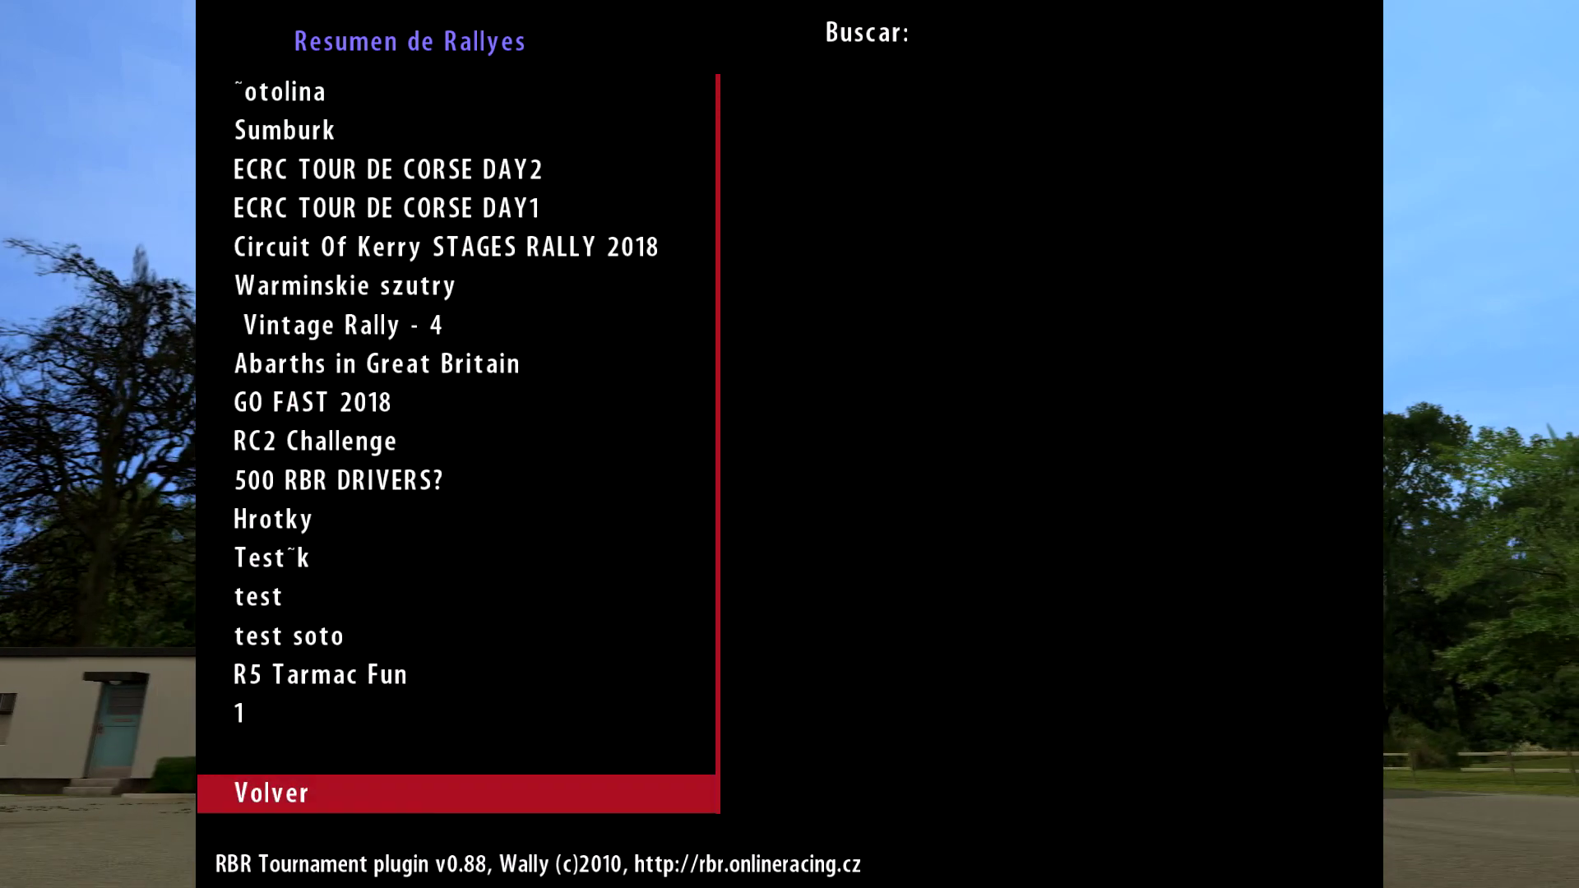